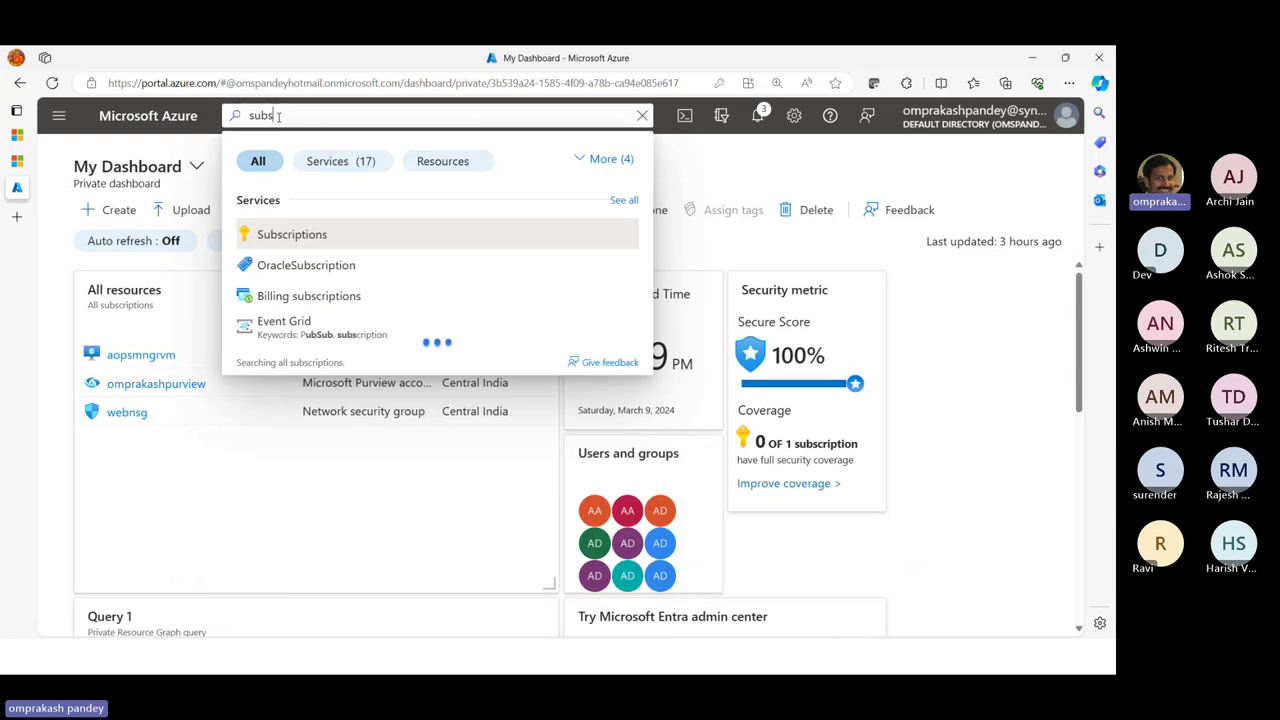
Step: Open the resource providers list of the Visual Studio Enterprise Subscription
{"action": "left_click", "coordinate": [292, 234]}
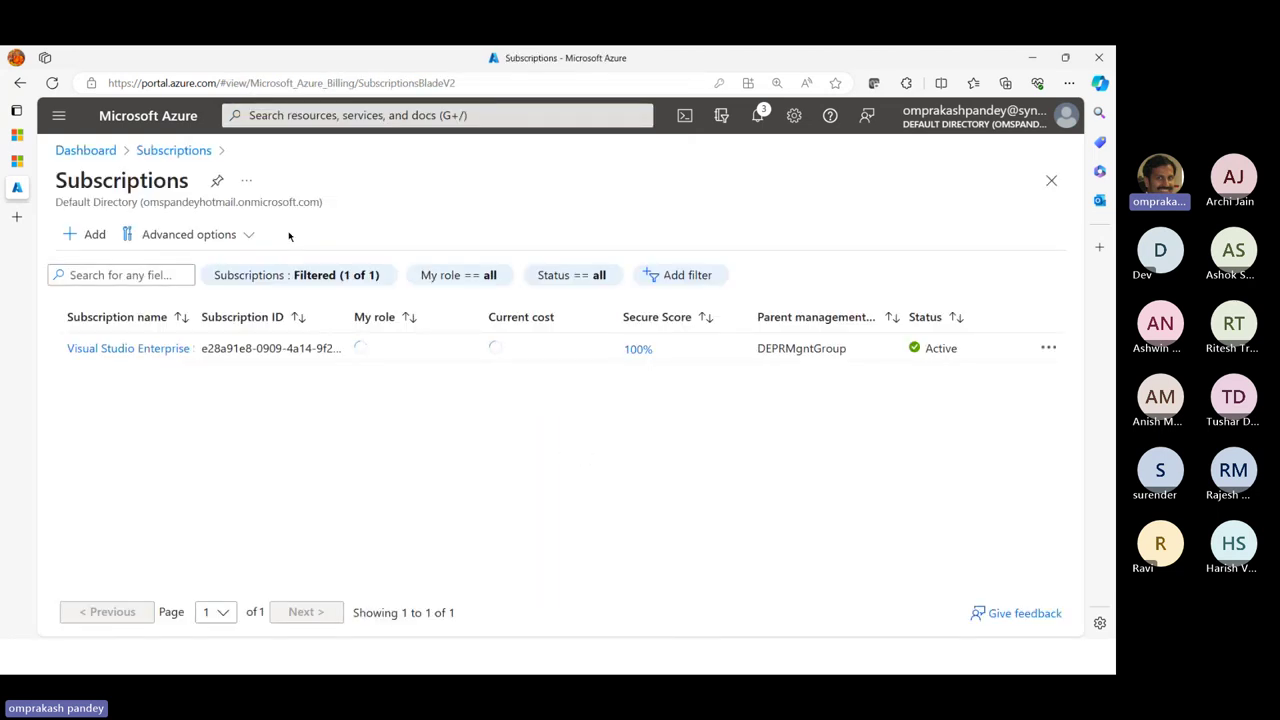
{"action": "left_click", "coordinate": [146, 348]}
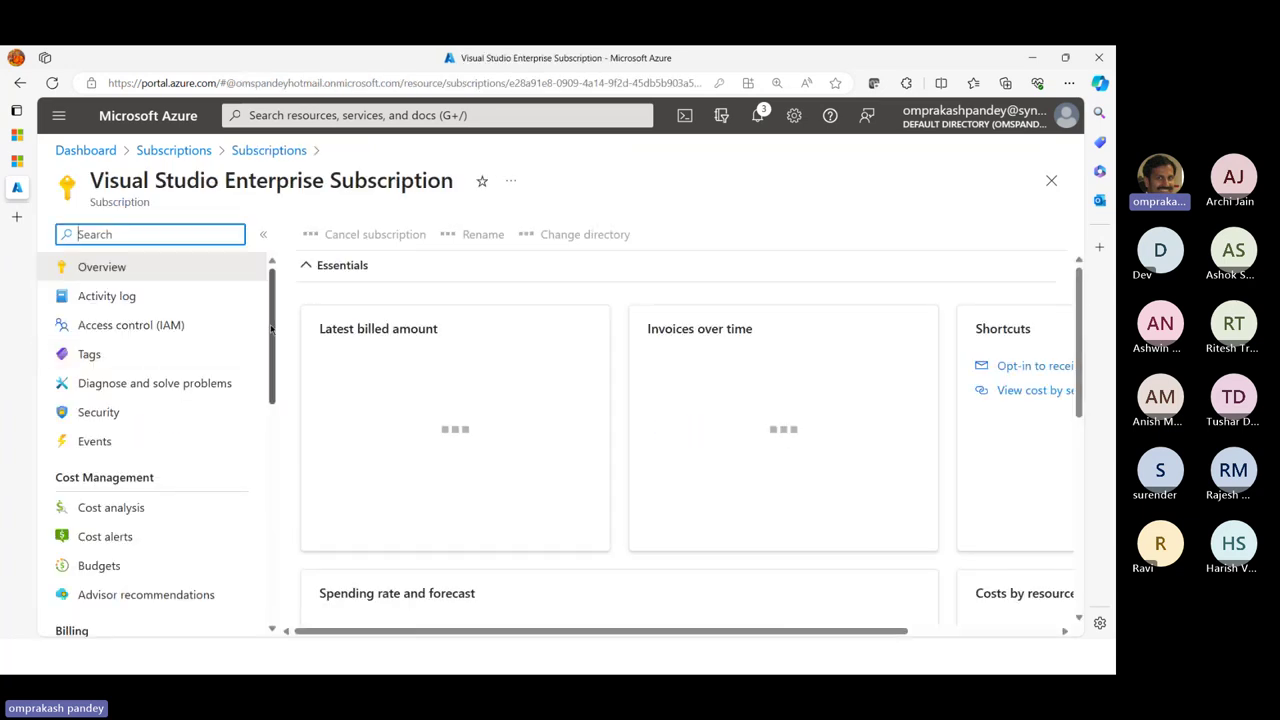
{"action": "left_click_drag", "start_coordinate": [273, 318], "coordinate": [272, 536]}
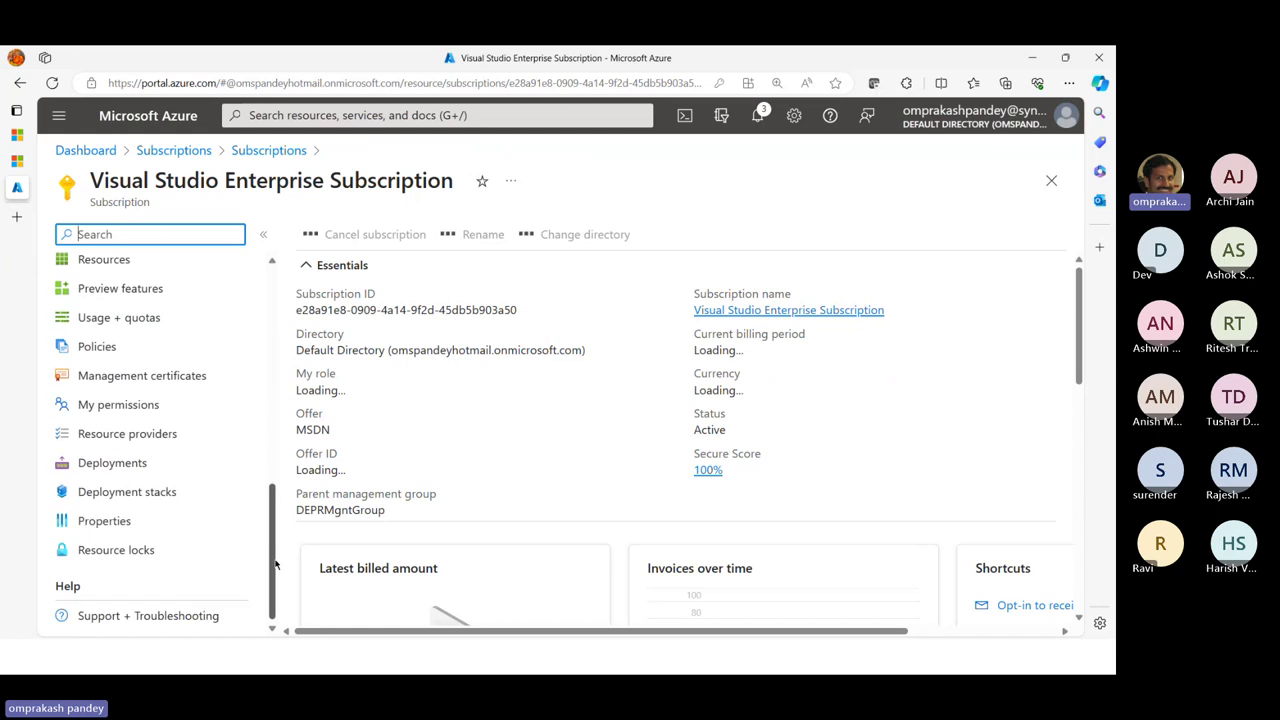
{"action": "left_click", "coordinate": [114, 435]}
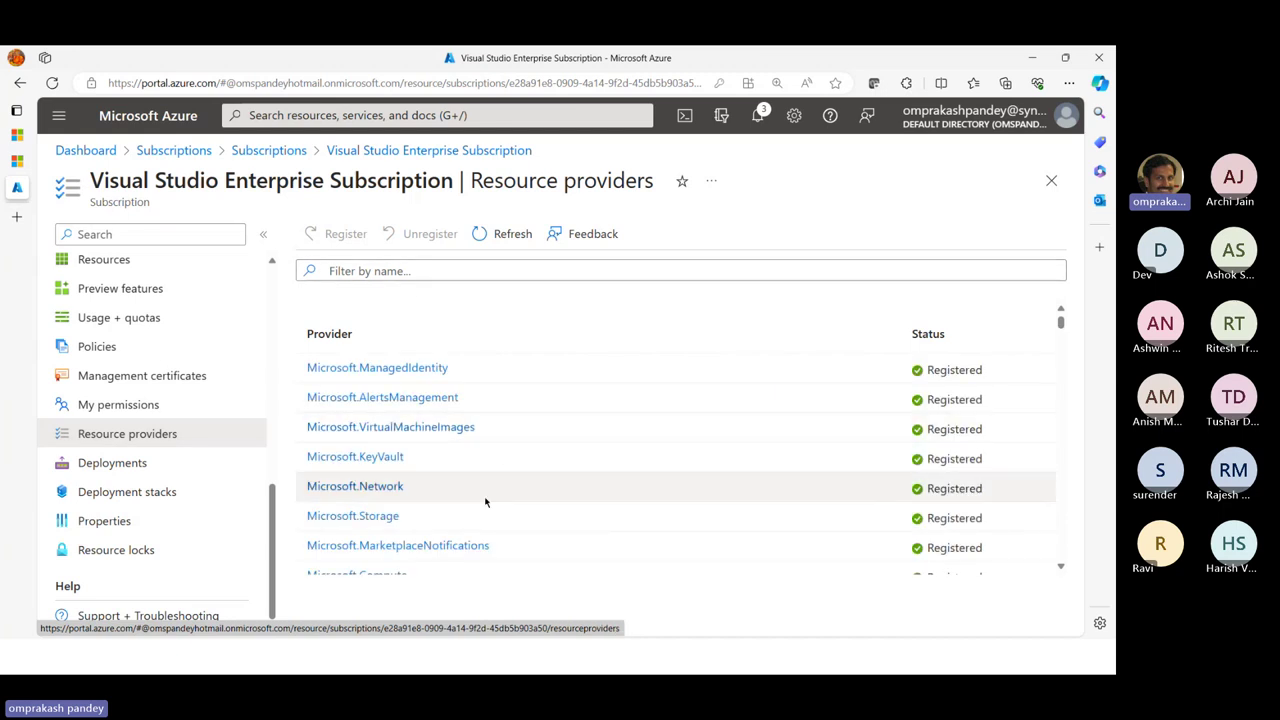
Step: Browse the subscription's resource providers and filter the list by "Opera"
{"action": "scroll", "coordinate": [487, 495], "scroll_direction": "down", "scroll_amount": 1}
{"action": "scroll", "coordinate": [487, 493], "scroll_direction": "down", "scroll_amount": 2}
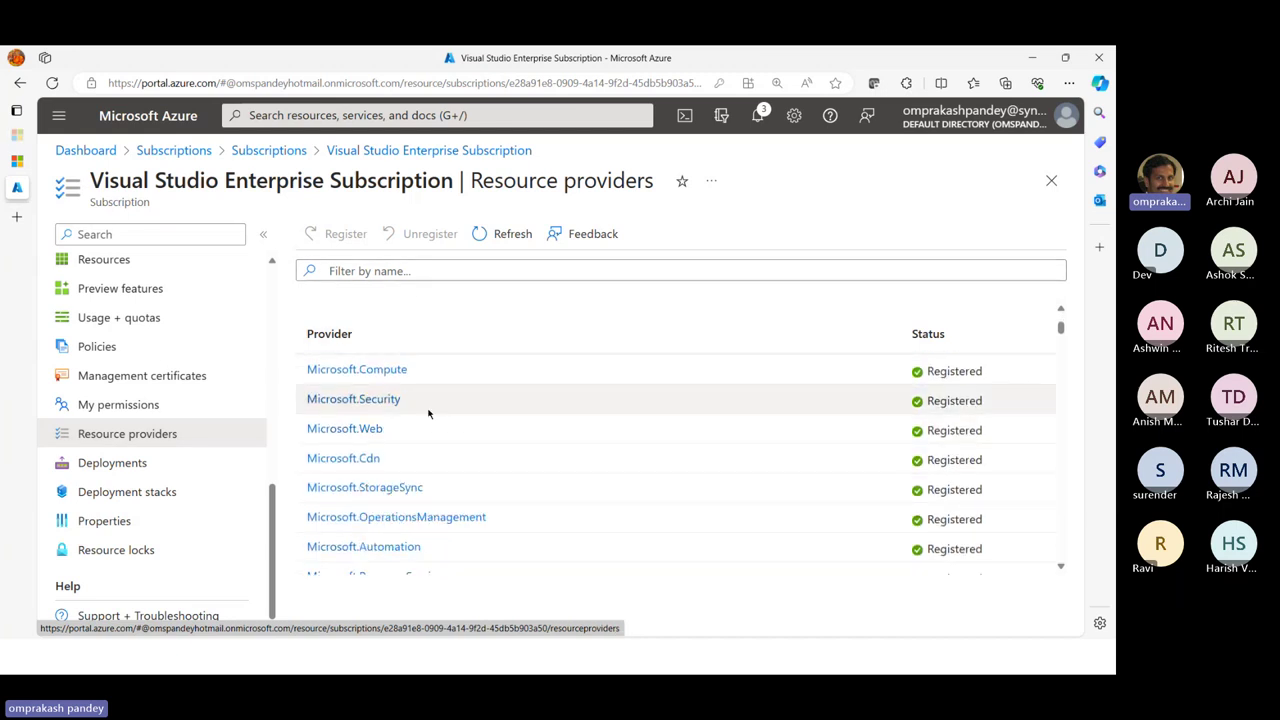
{"action": "scroll", "coordinate": [465, 480], "scroll_direction": "down", "scroll_amount": 1}
{"action": "scroll", "coordinate": [465, 480], "scroll_direction": "down", "scroll_amount": 8}
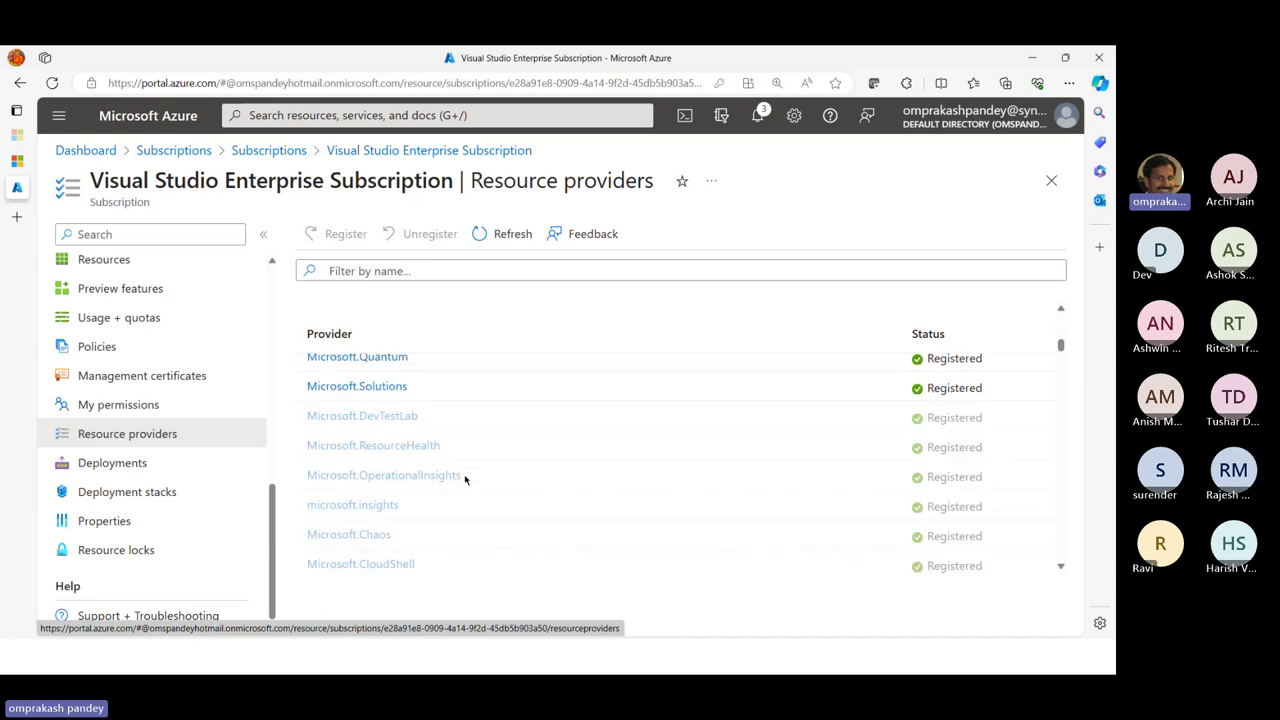
{"action": "scroll", "coordinate": [465, 480], "scroll_direction": "down", "scroll_amount": 3}
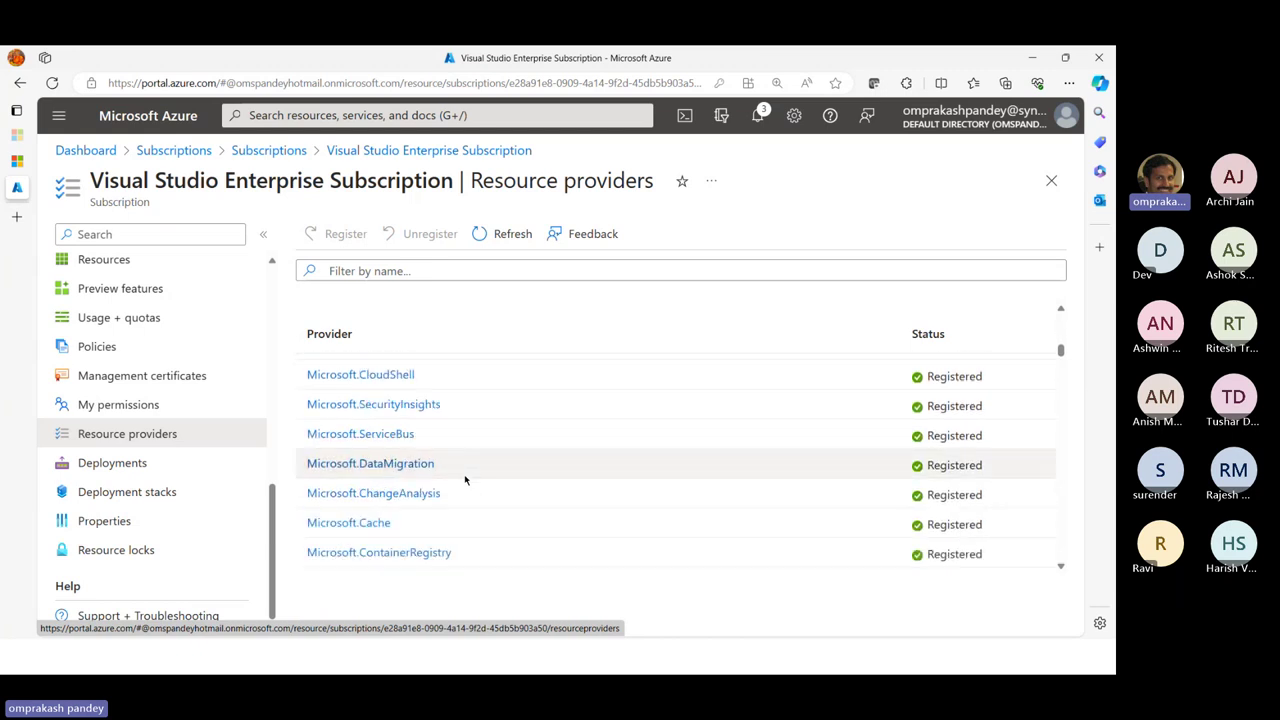
{"action": "left_click", "coordinate": [380, 272]}
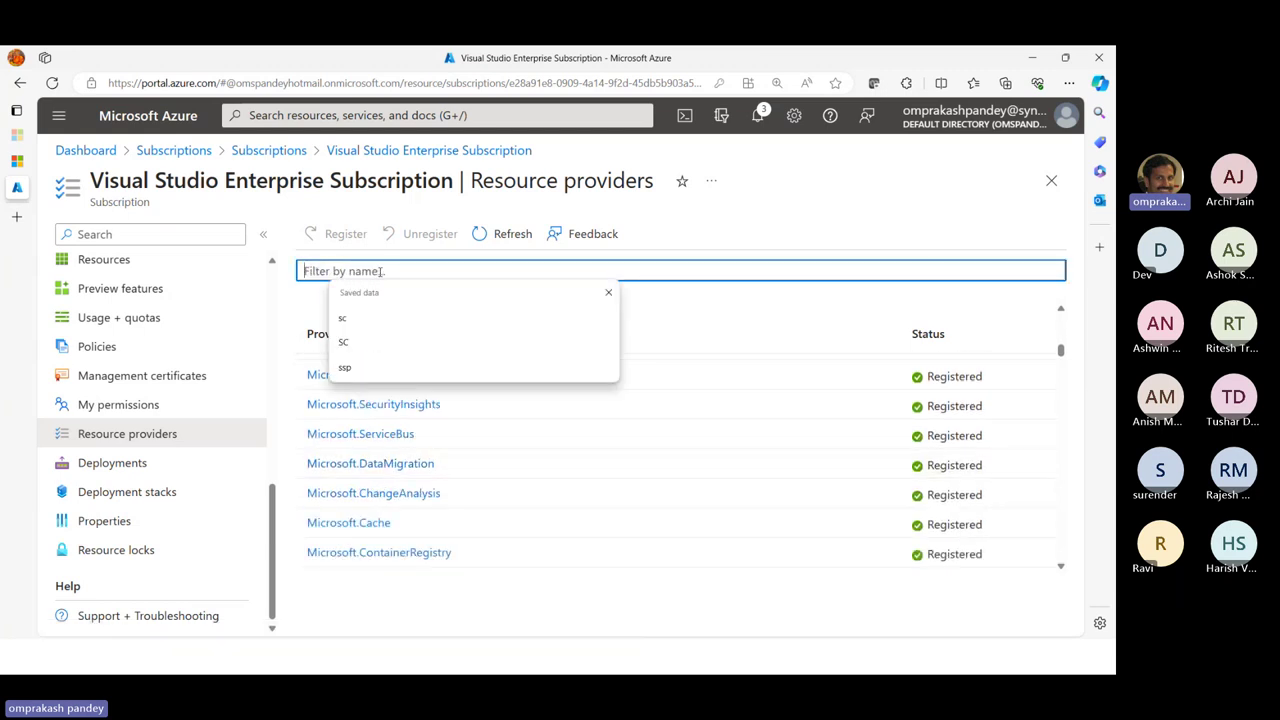
{"action": "type", "text": "Ope"}
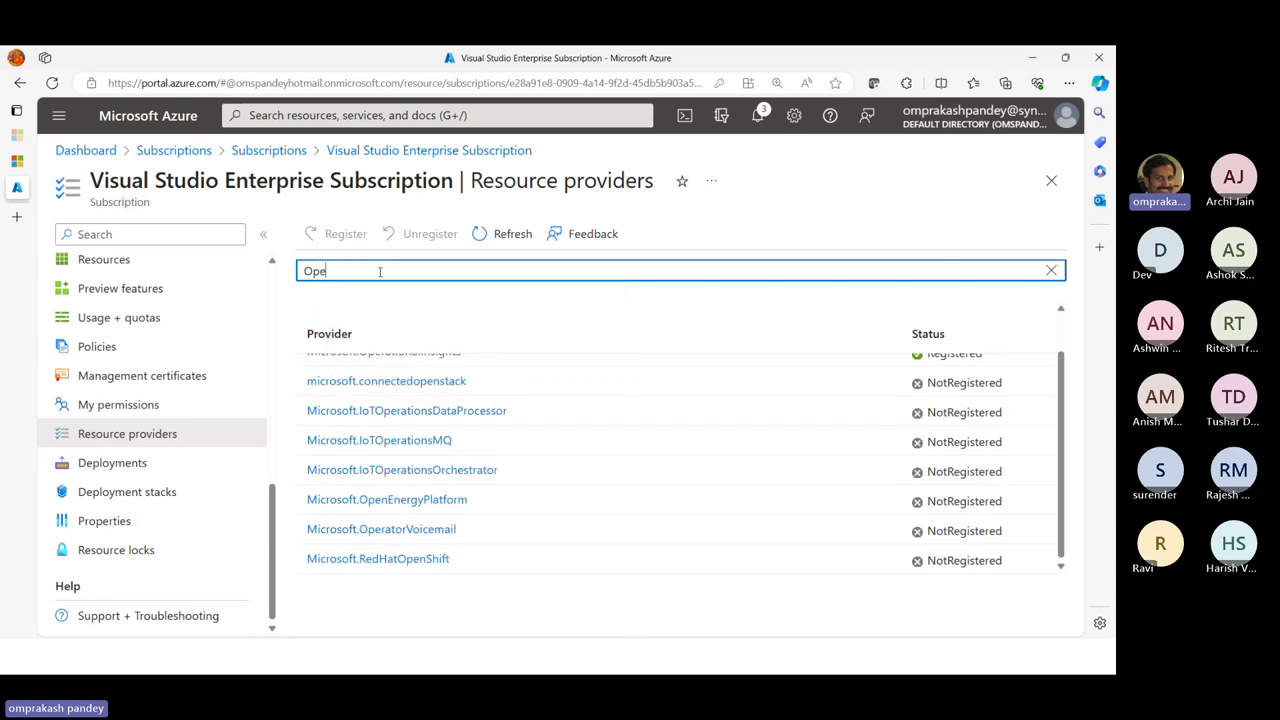
{"action": "type", "text": "a"}
{"action": "key", "text": "BackSpace"}
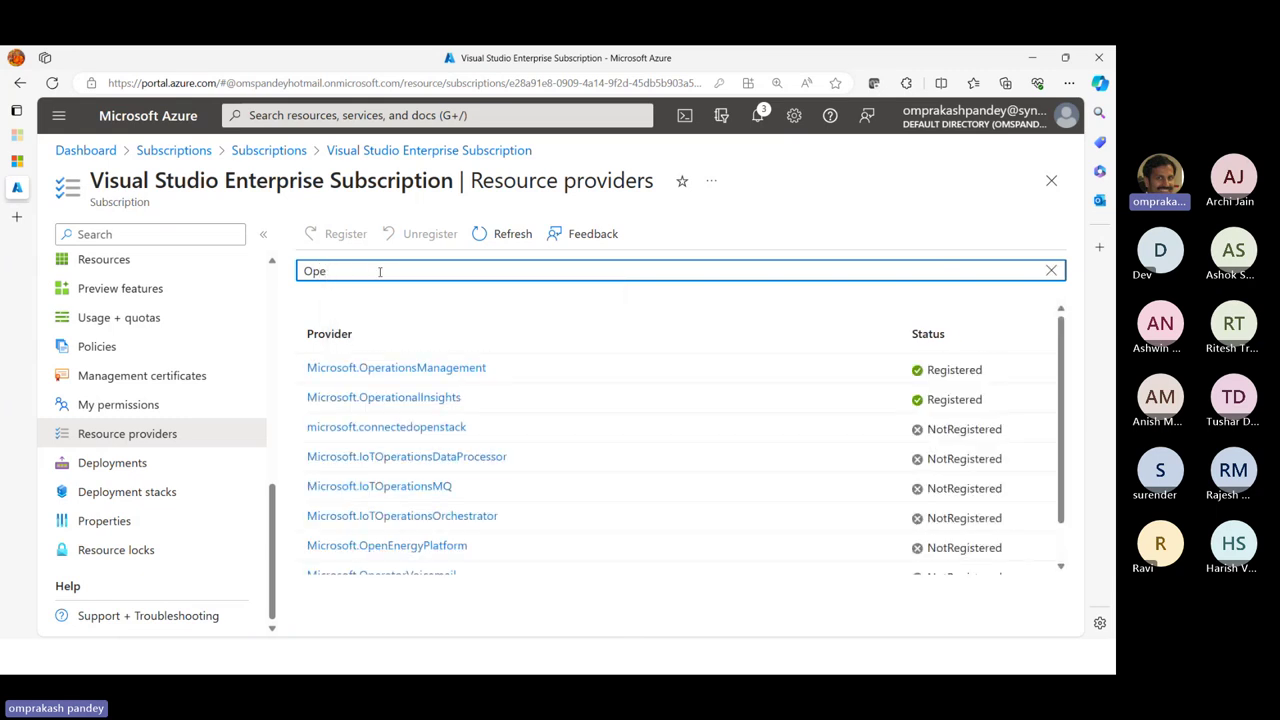
{"action": "type", "text": "ra"}
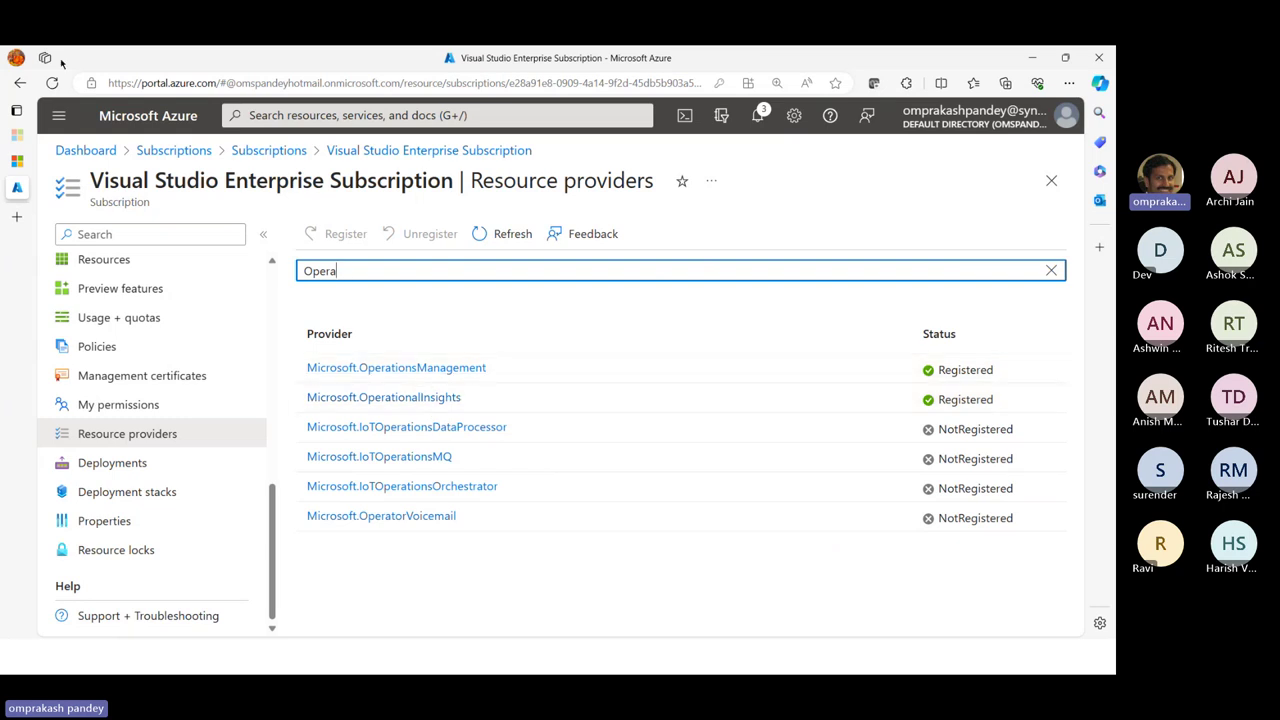
Step: Review the Azure CLI and AOSM CLI extension installation sections on the Microsoft Learn prerequisites page, highlighting the az extension add command
{"action": "left_click", "coordinate": [21, 162]}
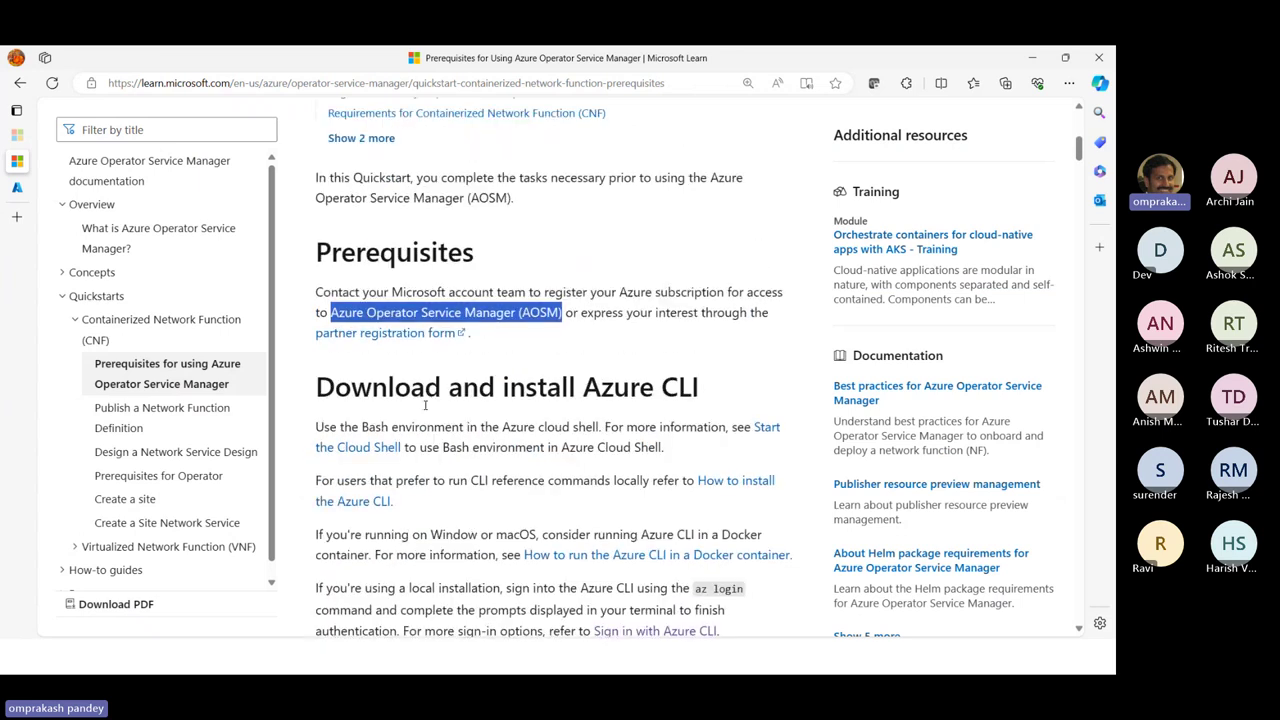
{"action": "scroll", "coordinate": [542, 363], "scroll_direction": "down", "scroll_amount": 3}
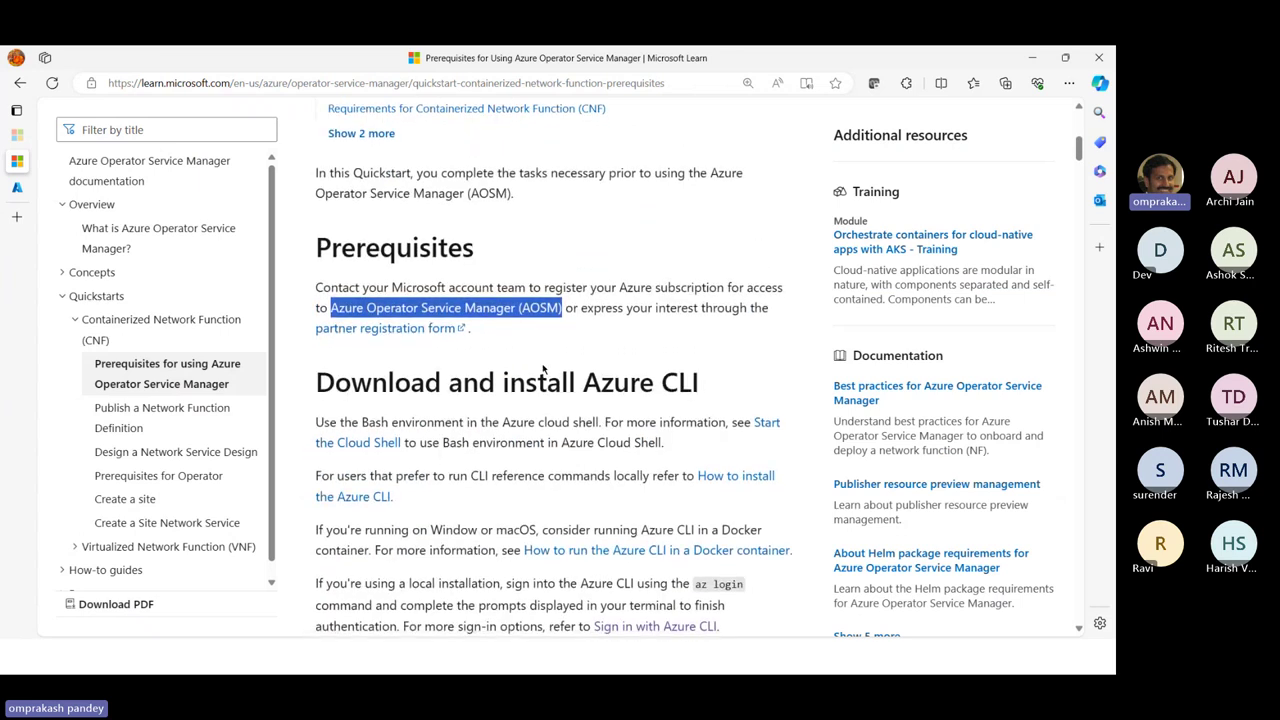
{"action": "scroll", "coordinate": [407, 262], "scroll_direction": "up", "scroll_amount": 1}
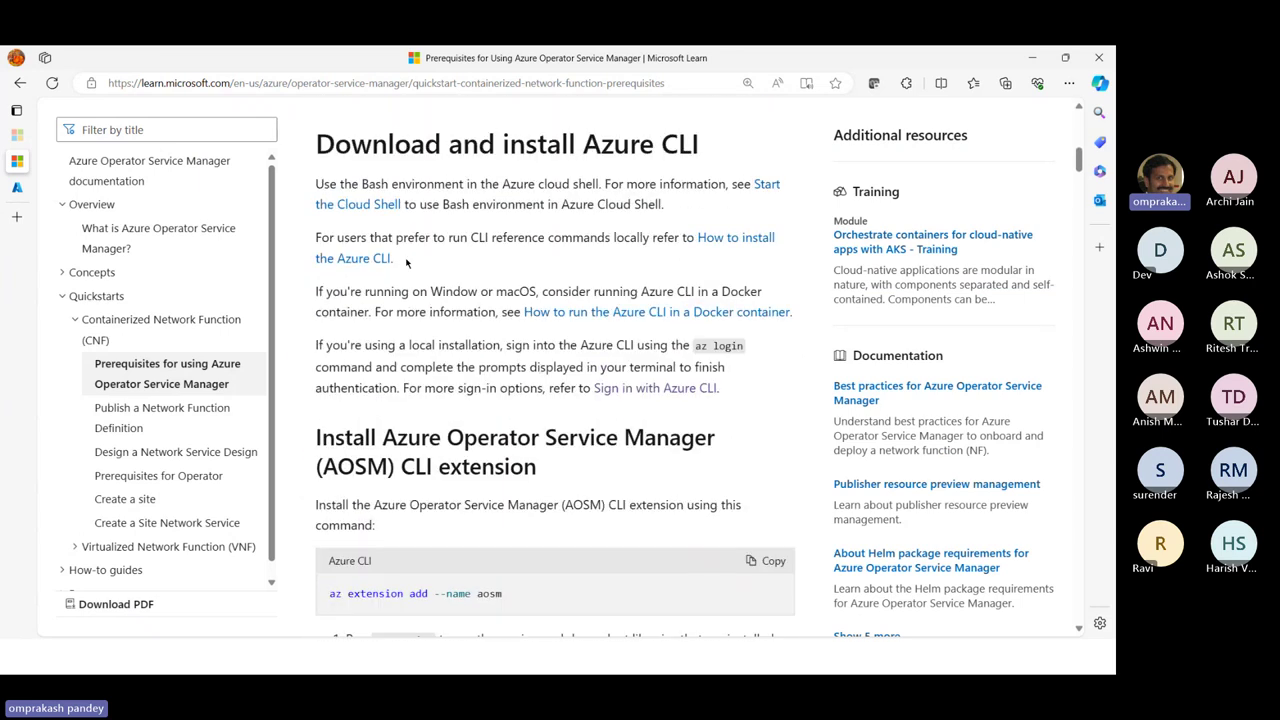
{"action": "left_click_drag", "start_coordinate": [502, 148], "coordinate": [712, 145]}
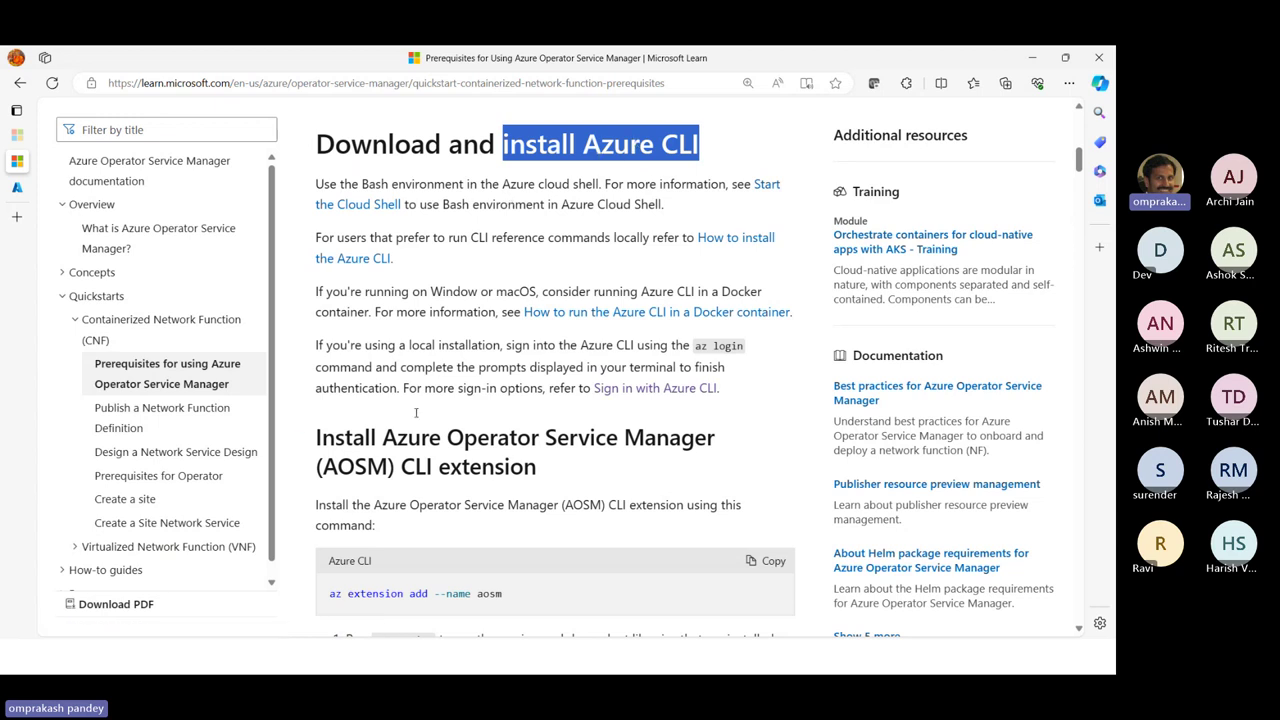
{"action": "scroll", "coordinate": [490, 475], "scroll_direction": "down", "scroll_amount": 3}
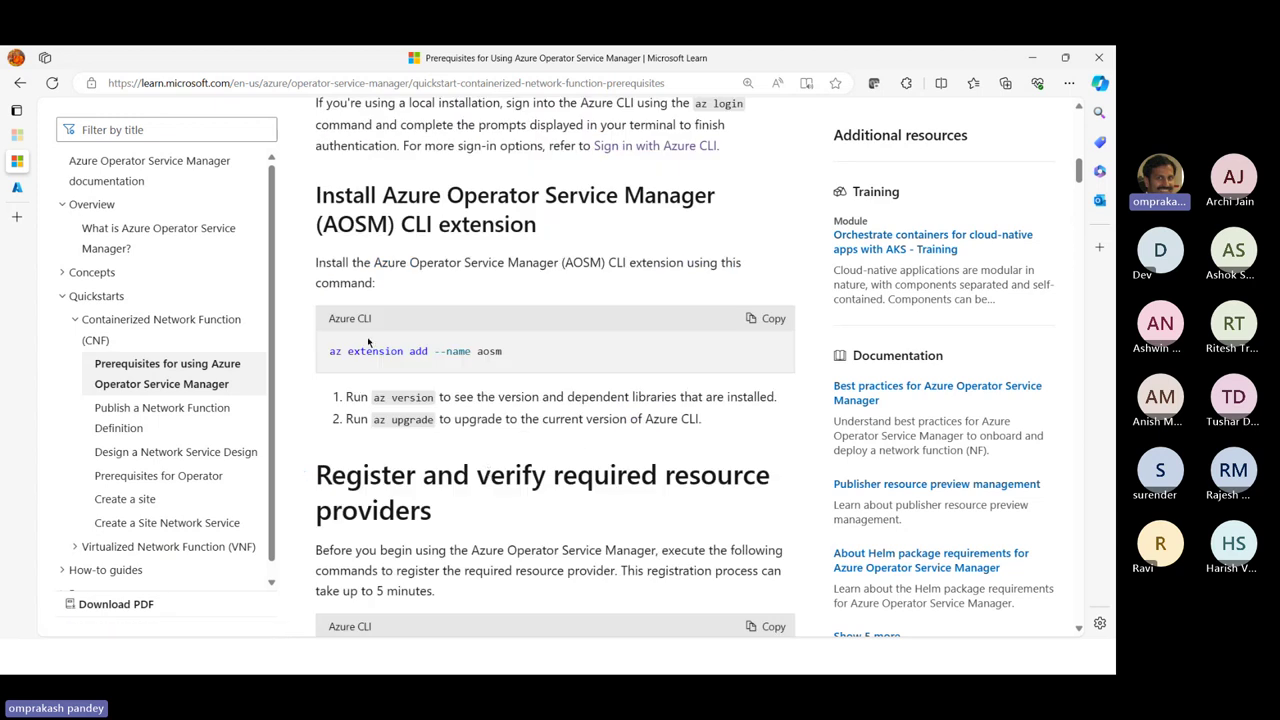
{"action": "triple_click", "coordinate": [323, 197]}
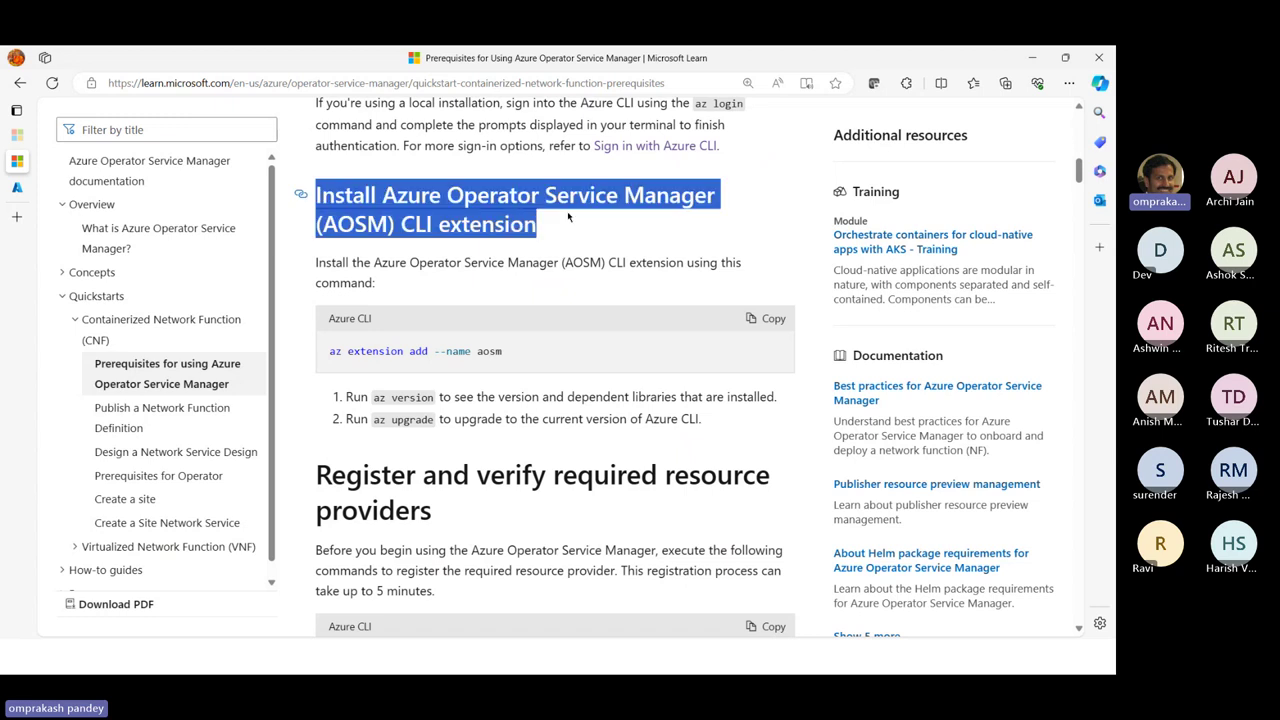
{"action": "left_click_drag", "start_coordinate": [324, 352], "coordinate": [538, 351]}
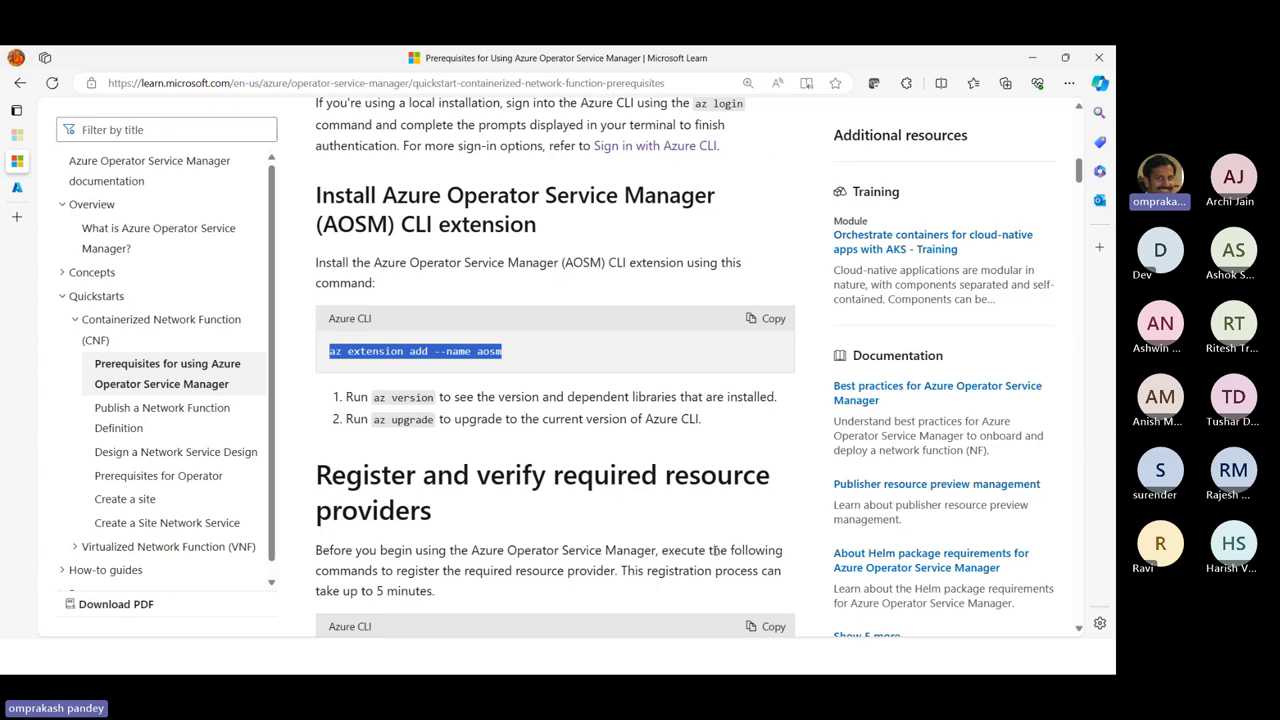
{"action": "left_click", "coordinate": [337, 364]}
{"action": "left_click_drag", "start_coordinate": [349, 361], "coordinate": [528, 360]}
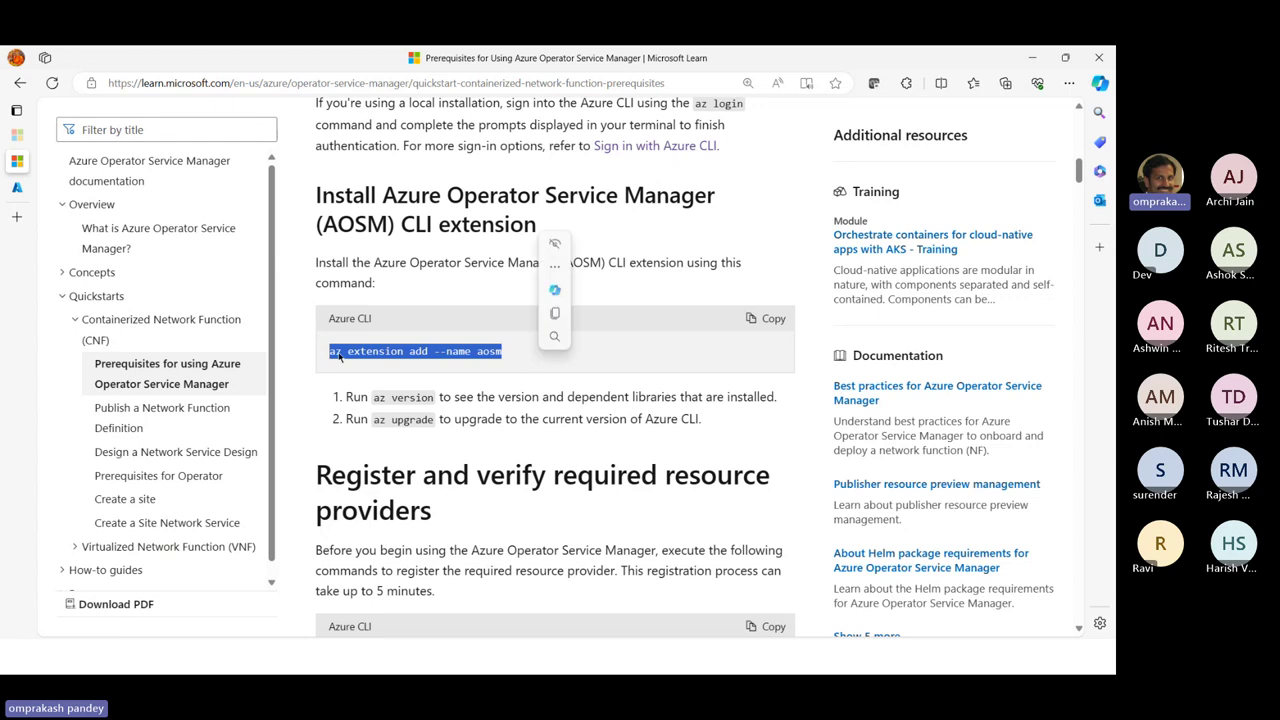
Step: Return to the Azure portal, start Cloud Shell and switch its environment to Bash
{"action": "left_click", "coordinate": [17, 184]}
{"action": "left_click", "coordinate": [684, 116]}
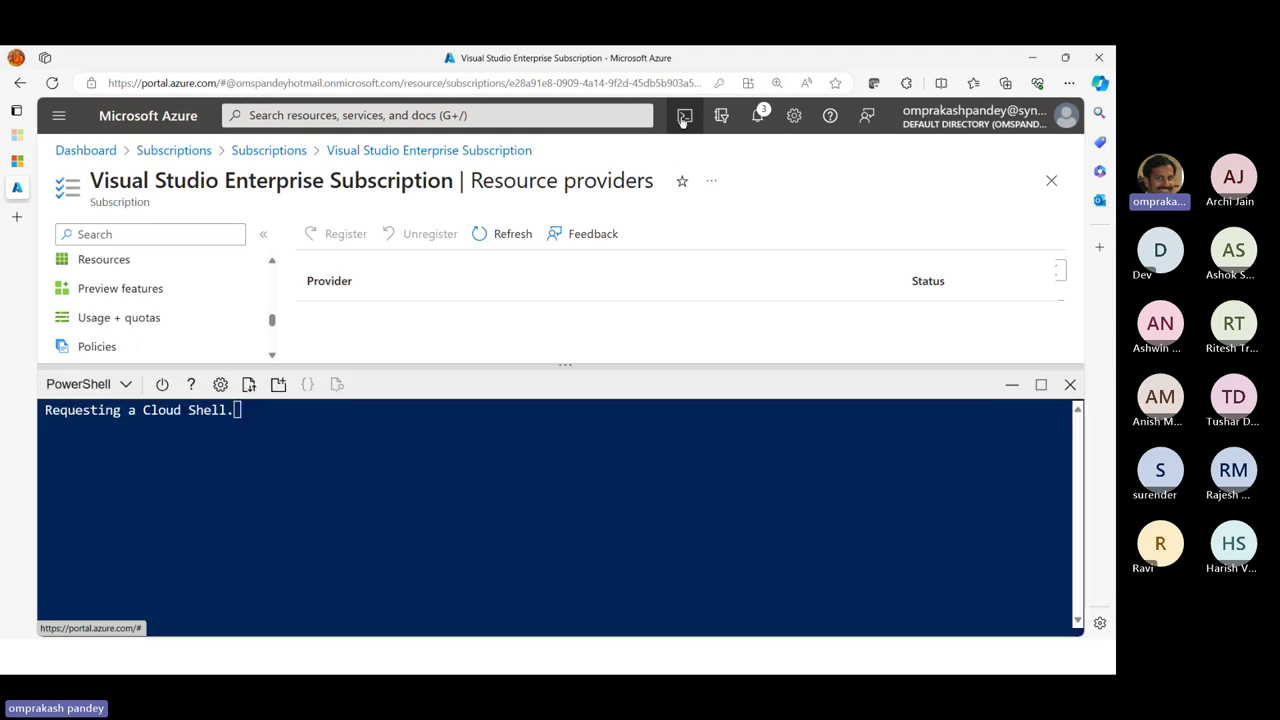
{"action": "left_click", "coordinate": [127, 388]}
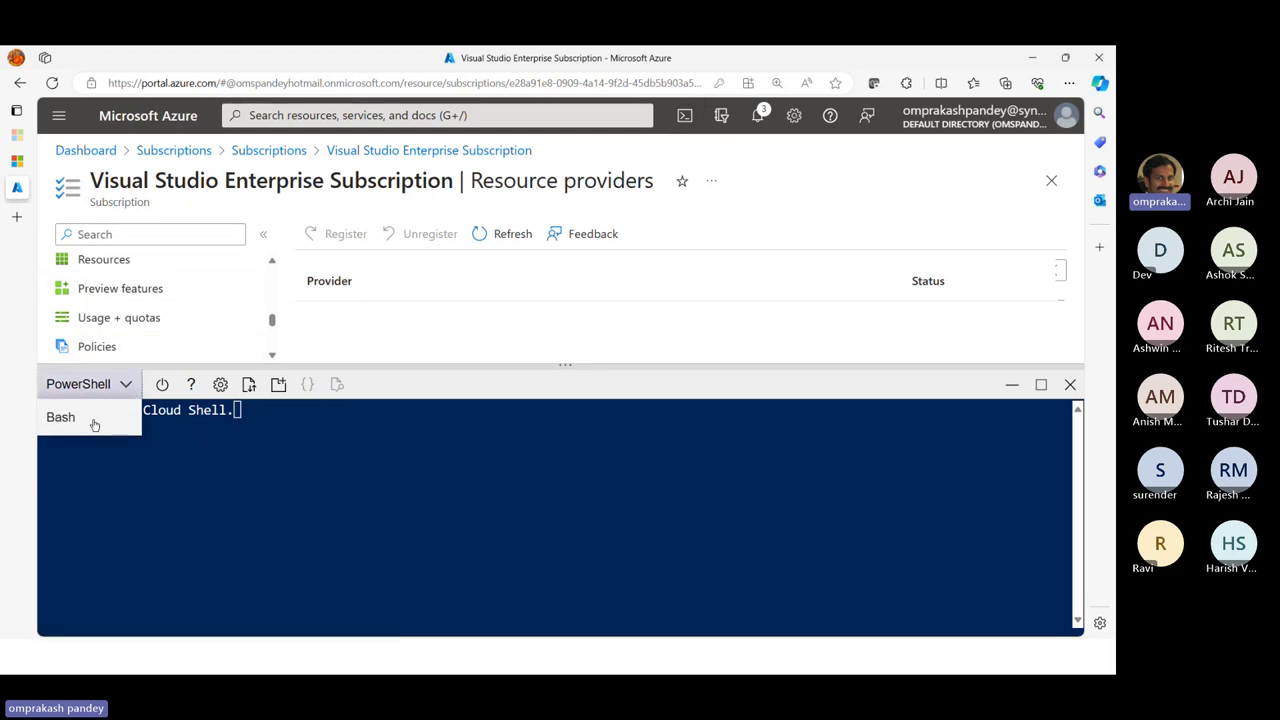
{"action": "left_click", "coordinate": [95, 423]}
{"action": "left_click", "coordinate": [540, 564]}
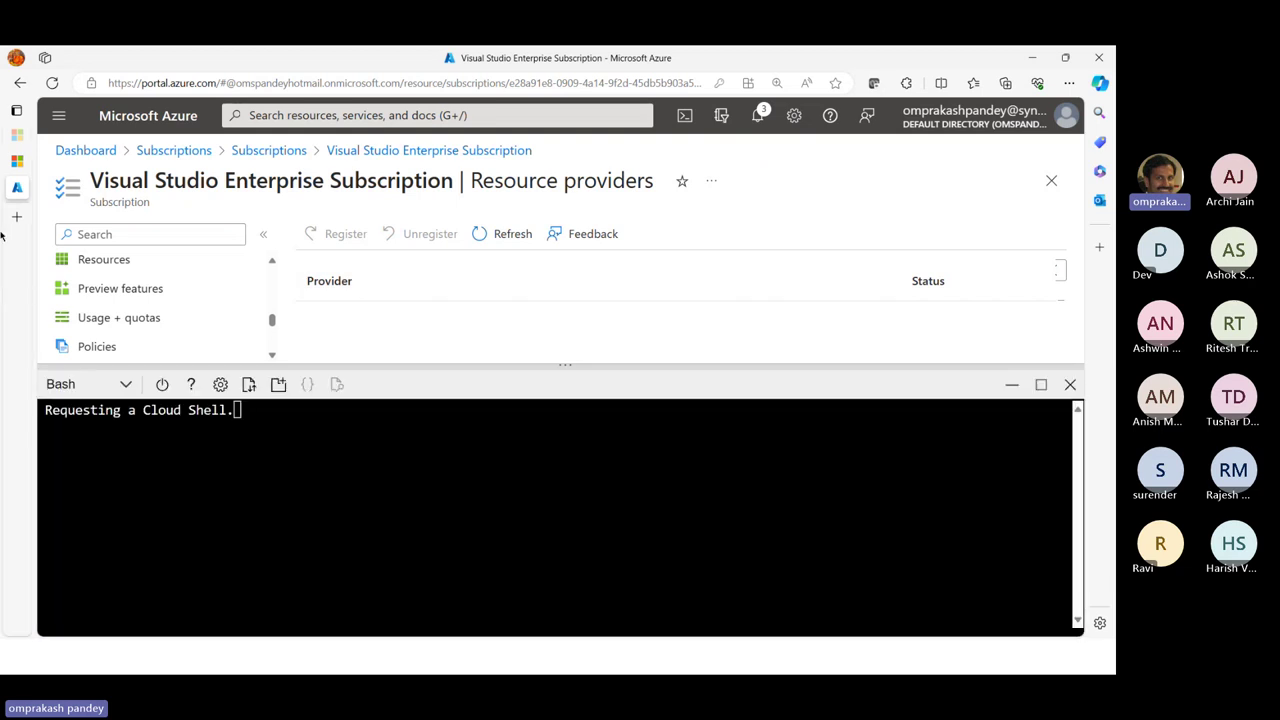
Step: Copy the AOSM extension install command from the Microsoft Learn prerequisites page
{"action": "left_click", "coordinate": [66, 162]}
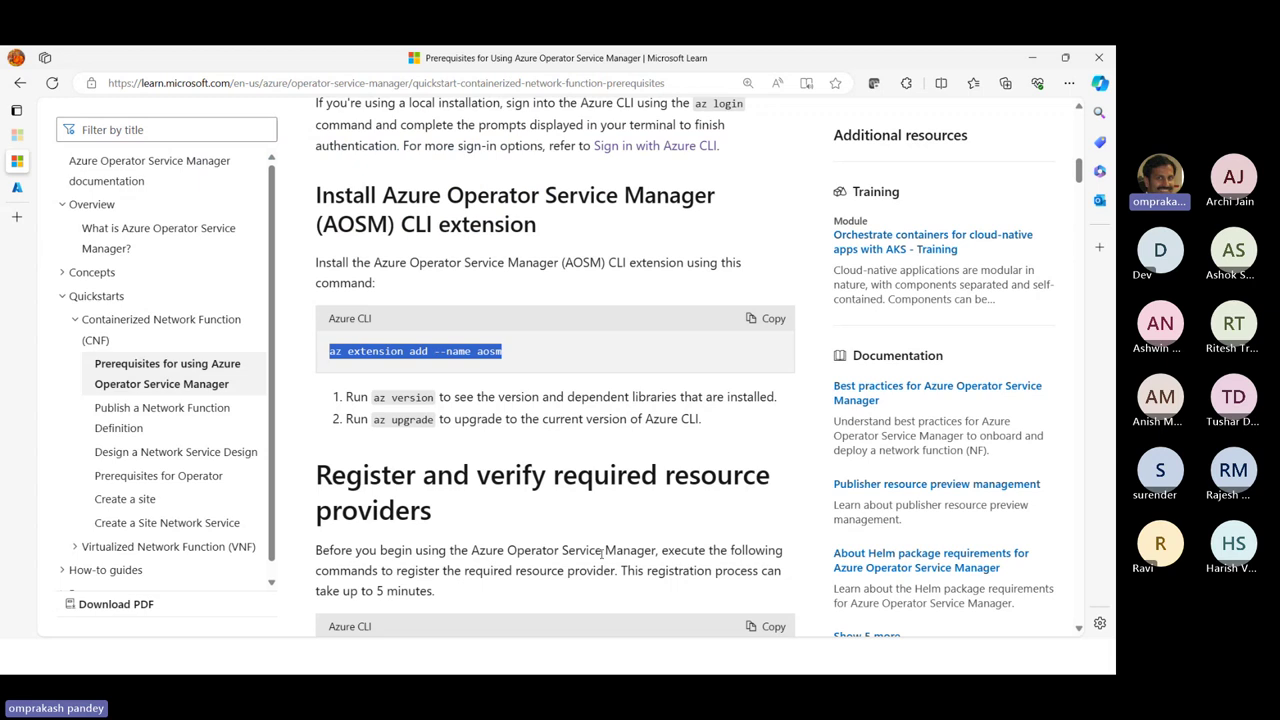
{"action": "scroll", "coordinate": [655, 422], "scroll_direction": "down", "scroll_amount": 1}
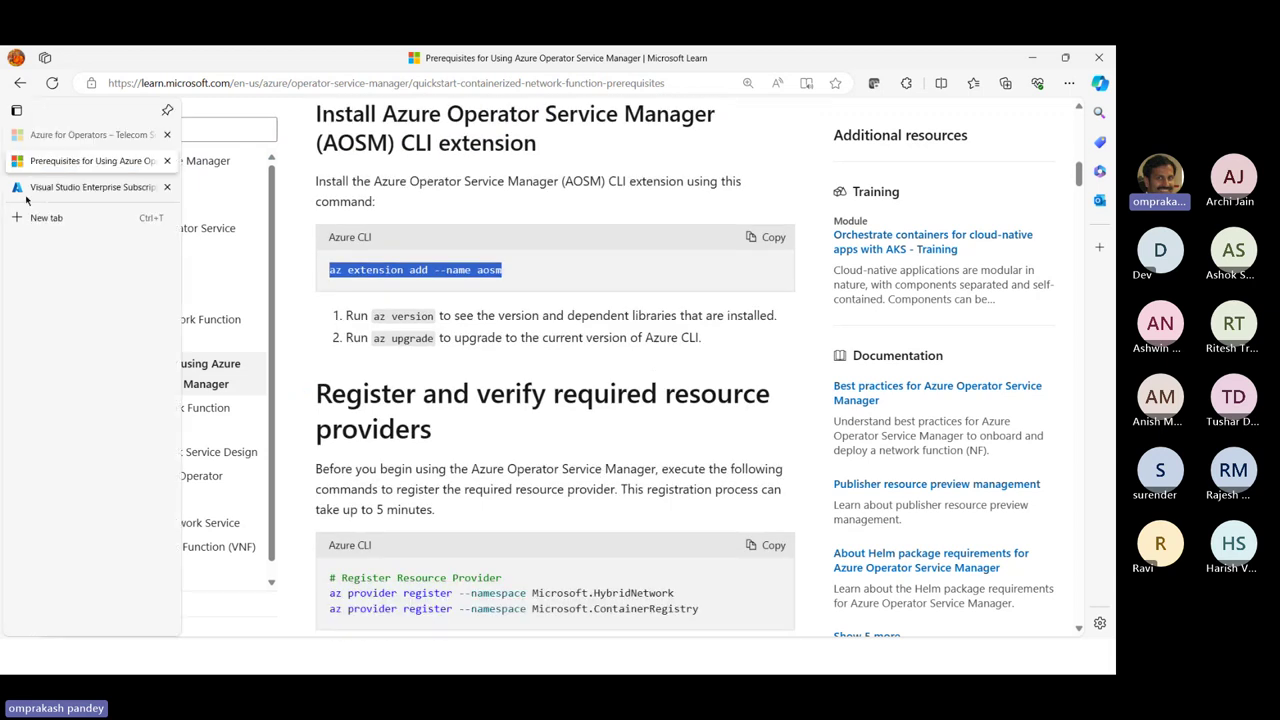
{"action": "left_click", "coordinate": [55, 187]}
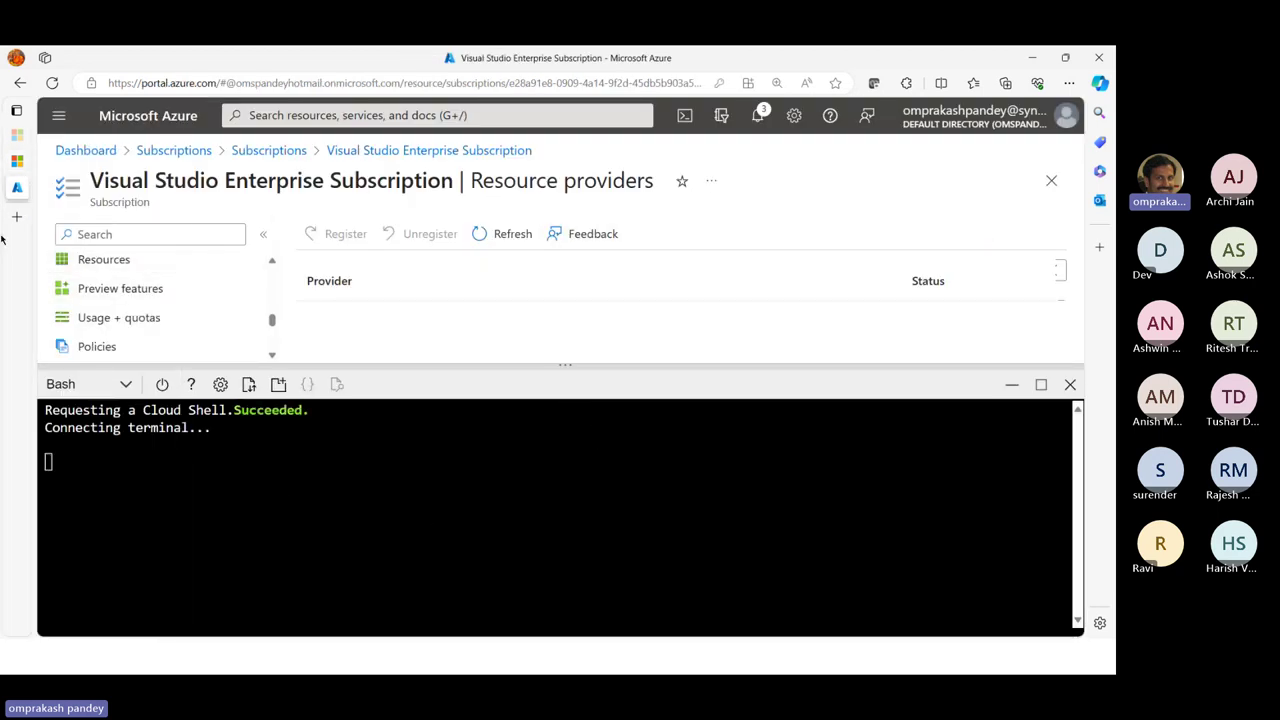
{"action": "left_click", "coordinate": [40, 162]}
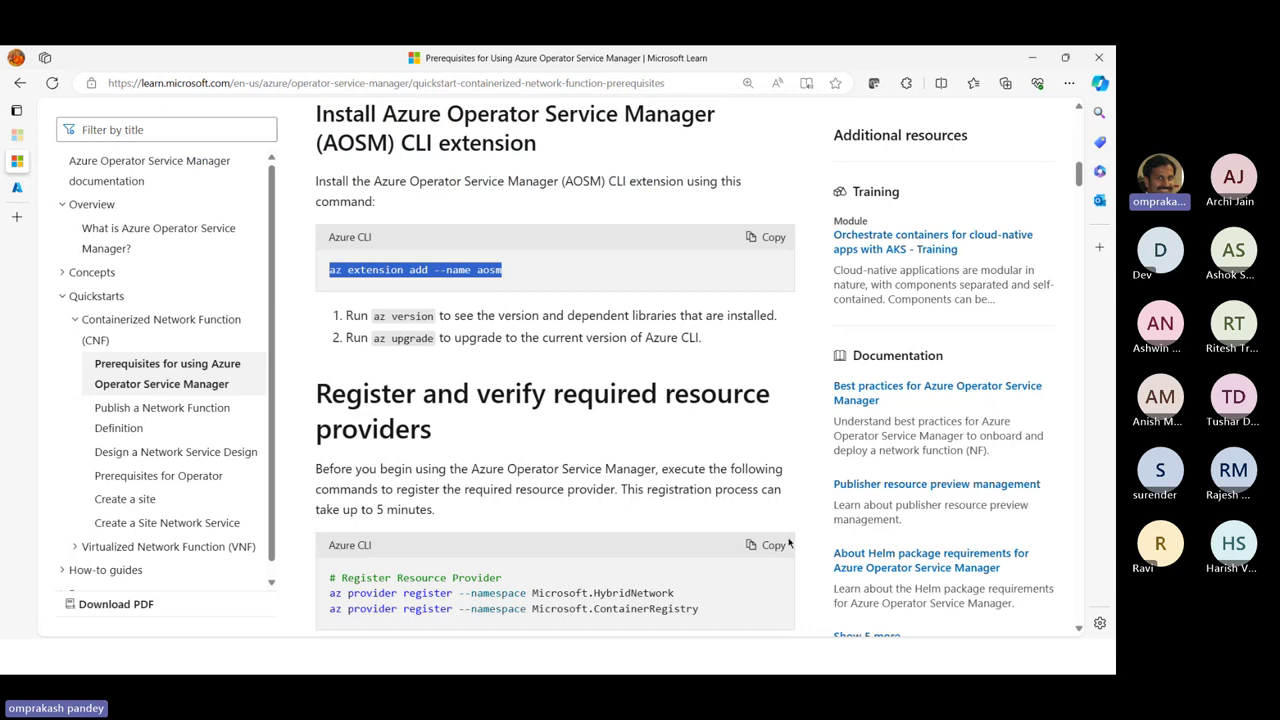
{"action": "left_click", "coordinate": [770, 237]}
Step: Run the copied command az extension add --name aosm in the Azure portal's Bash Cloud Shell
{"action": "left_click", "coordinate": [18, 189]}
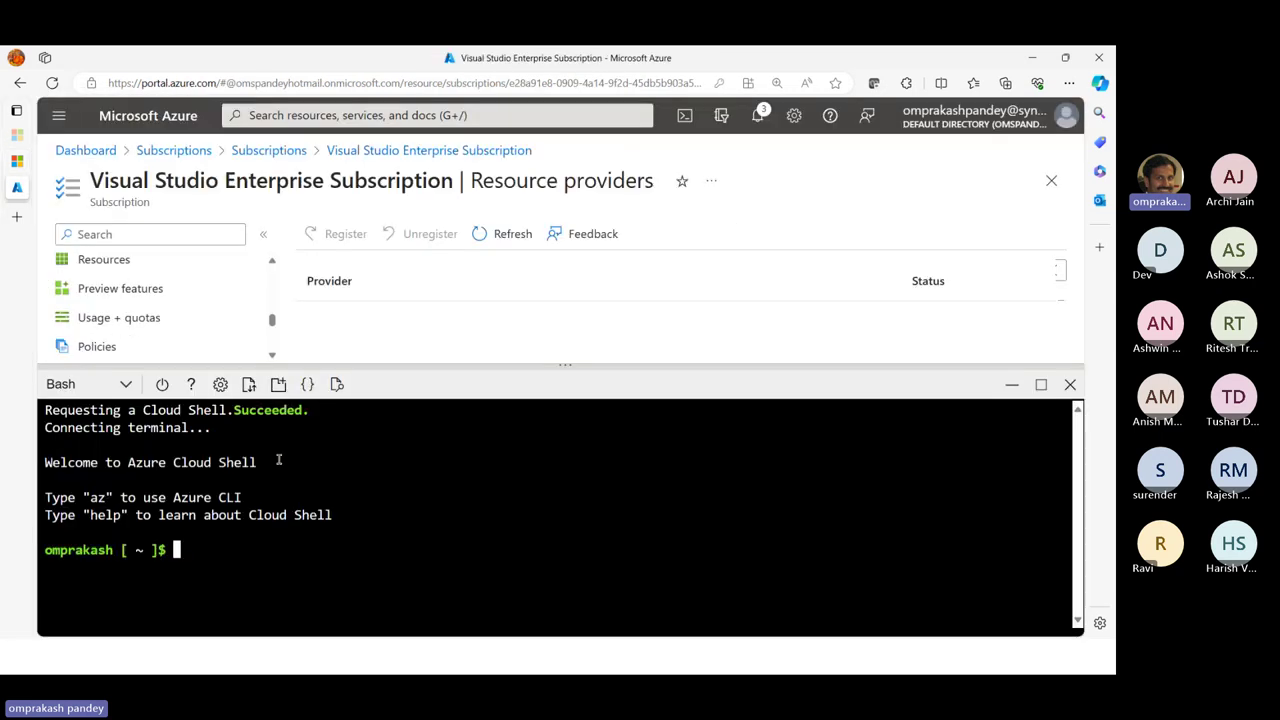
{"action": "right_click", "coordinate": [245, 560]}
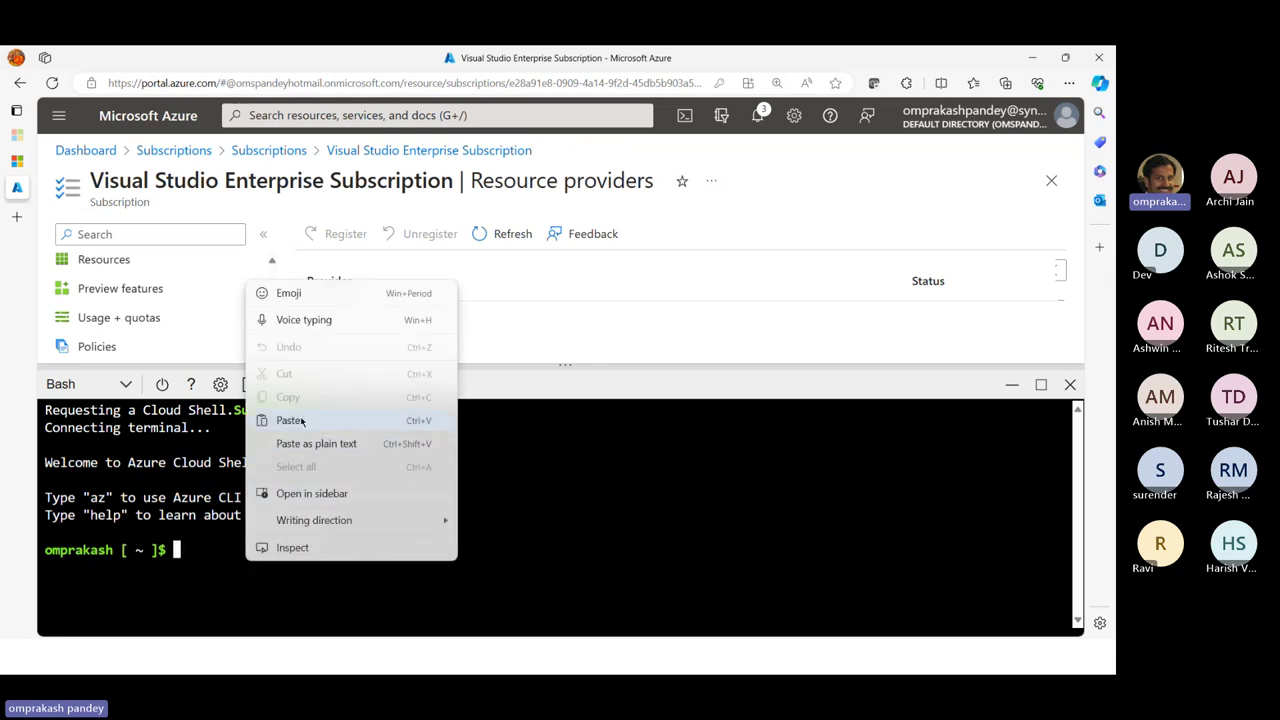
{"action": "left_click", "coordinate": [300, 418]}
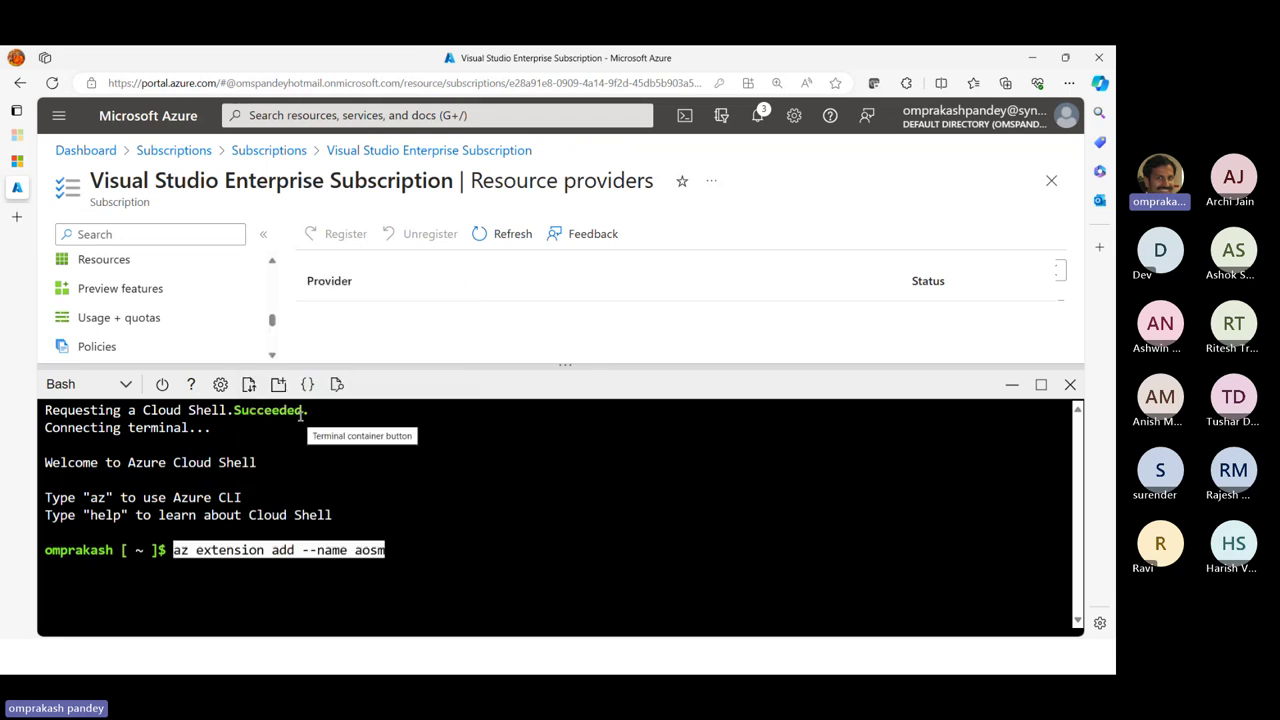
{"action": "key", "text": "Return"}
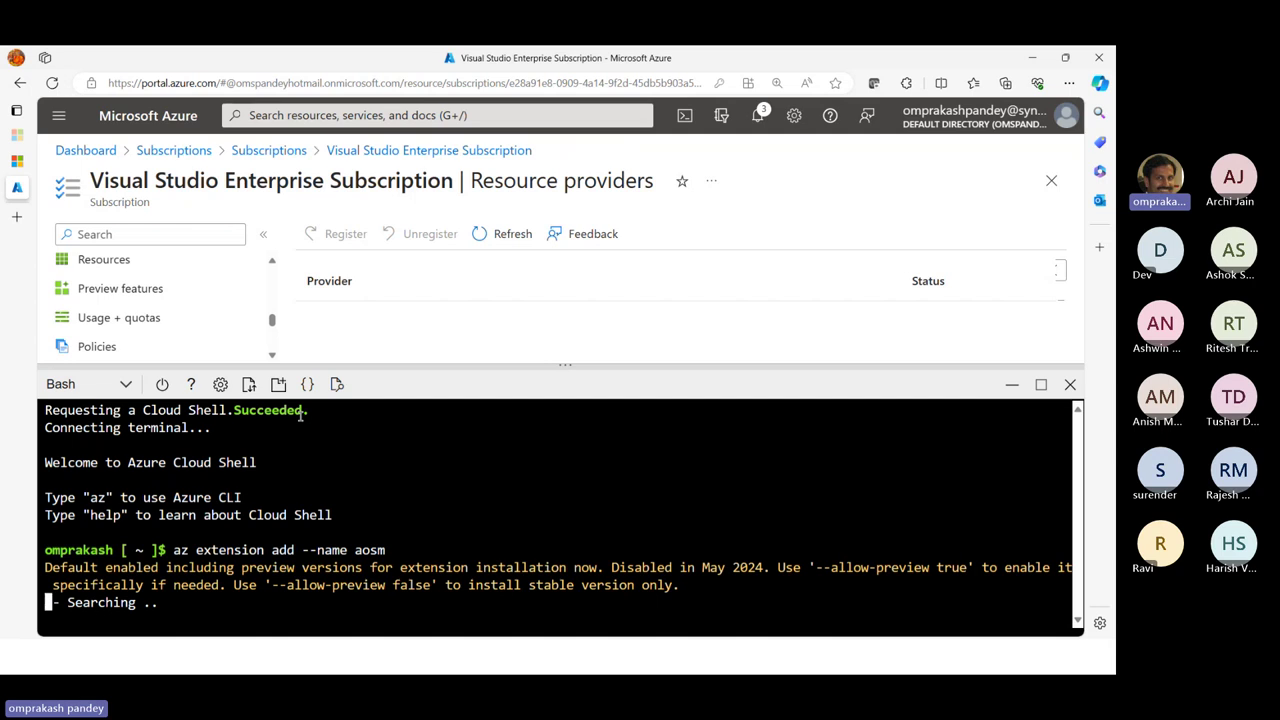
Step: Rerun the AOSM extension install command with the option --allow-preview true appended
{"action": "left_click_drag", "start_coordinate": [816, 567], "coordinate": [966, 567]}
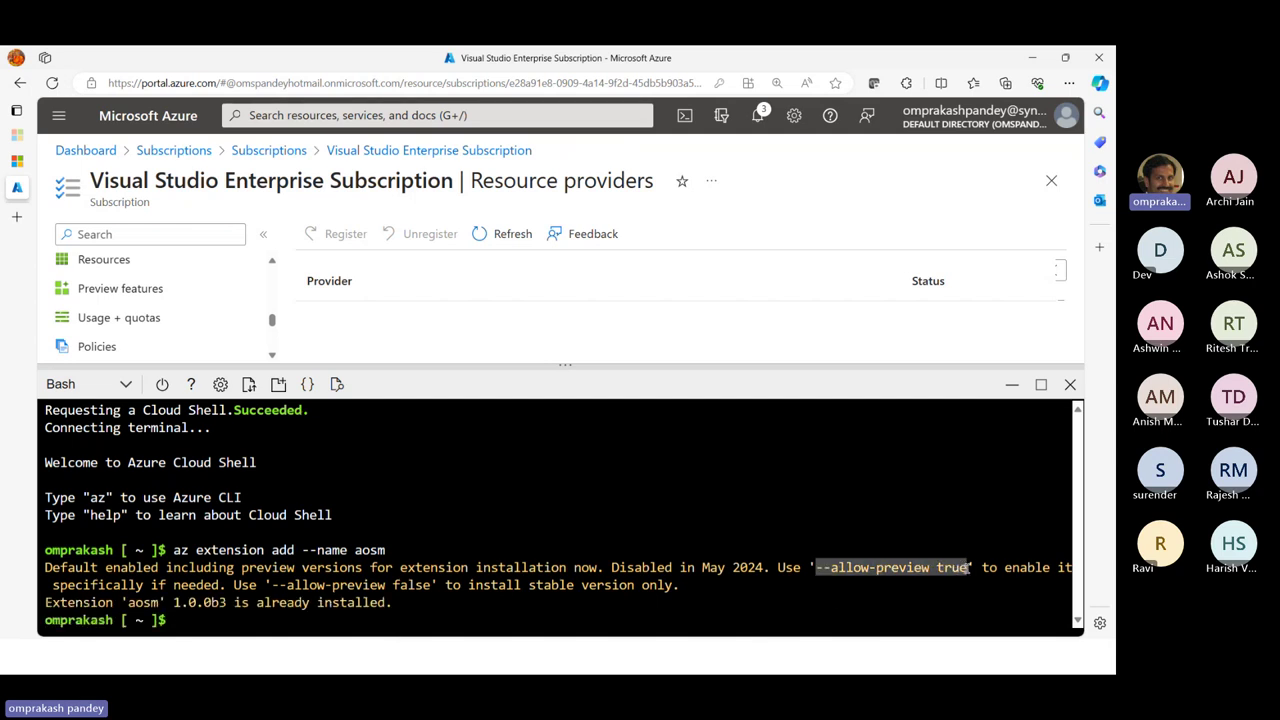
{"action": "key", "text": "ctrl+c"}
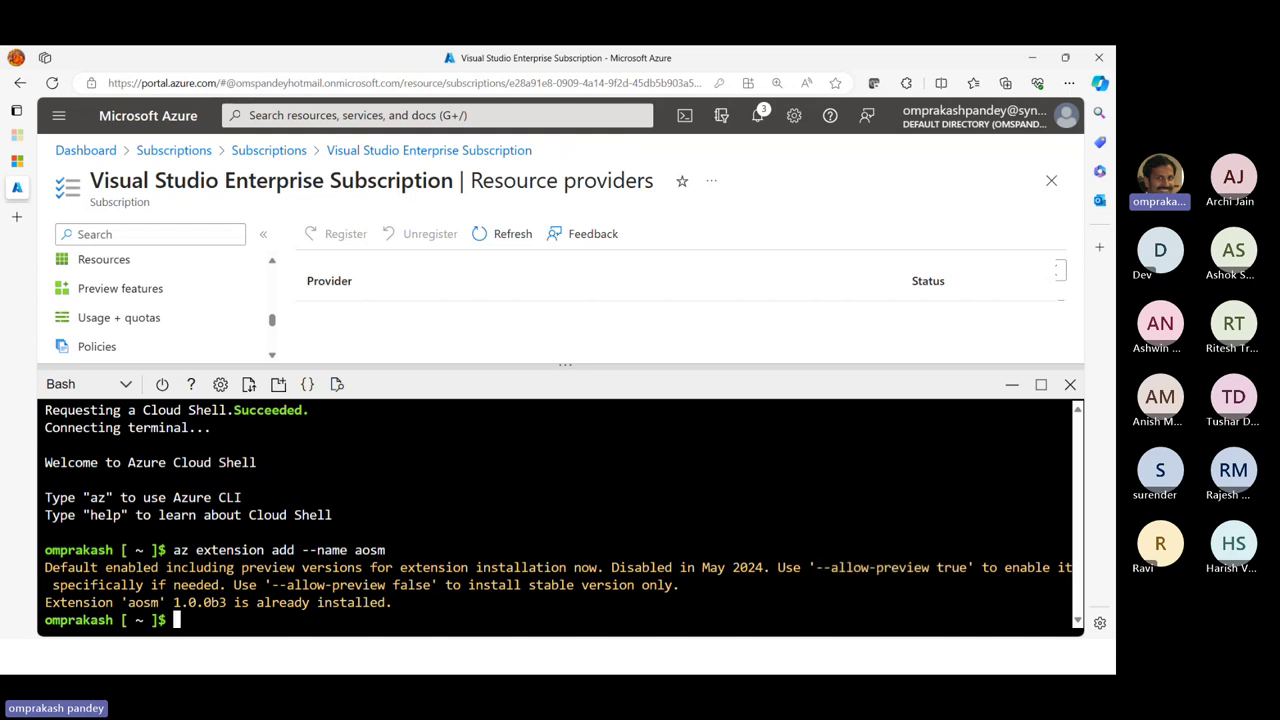
{"action": "key", "text": "Up"}
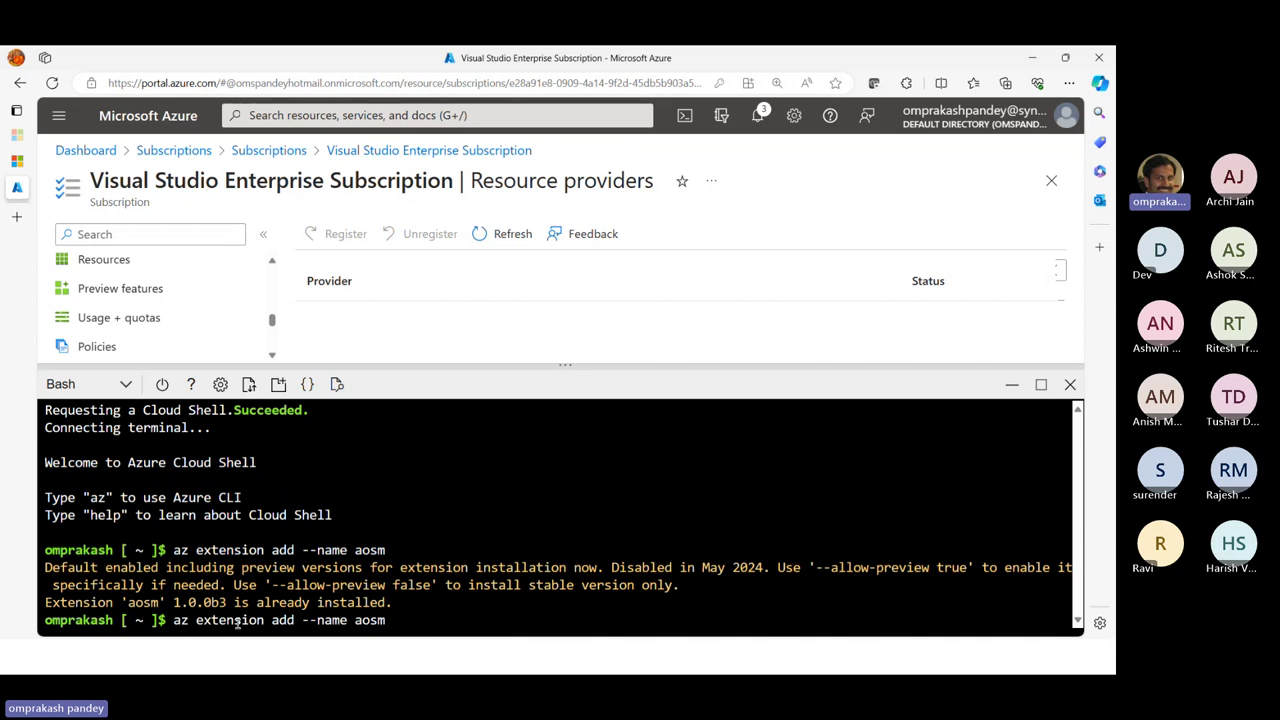
{"action": "right_click", "coordinate": [430, 616]}
{"action": "left_click", "coordinate": [472, 479]}
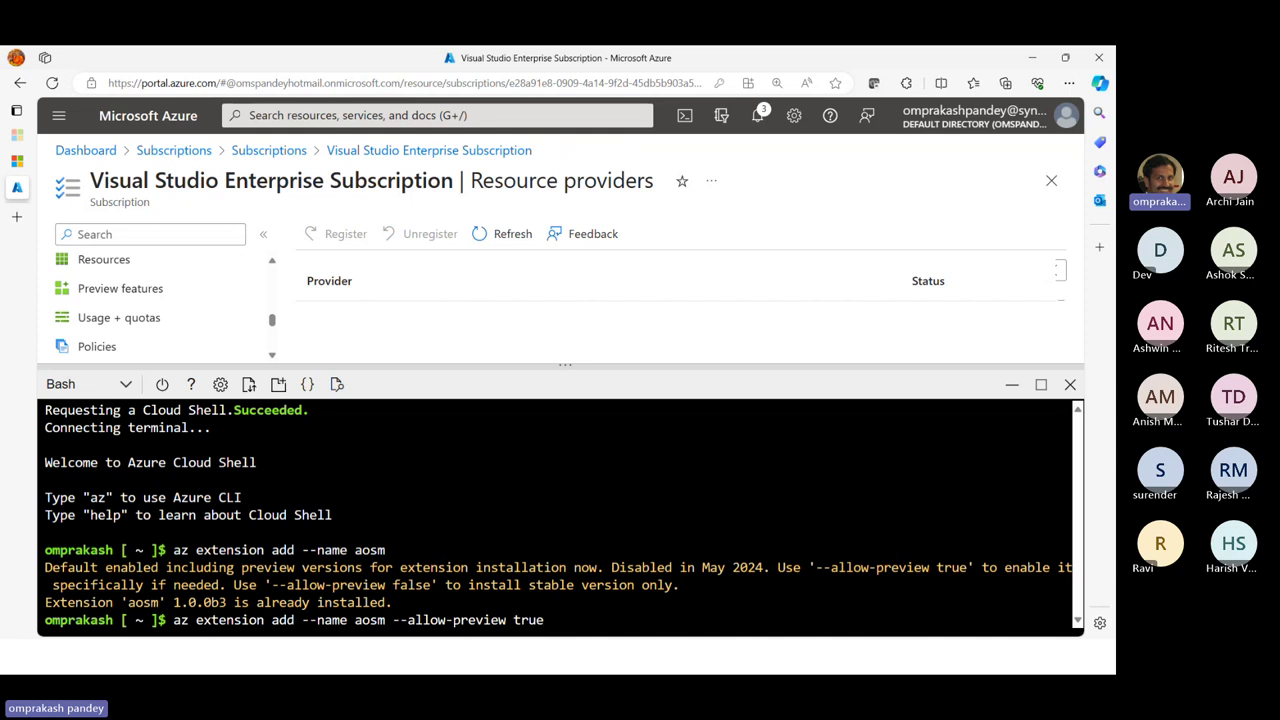
{"action": "key", "text": "Return"}
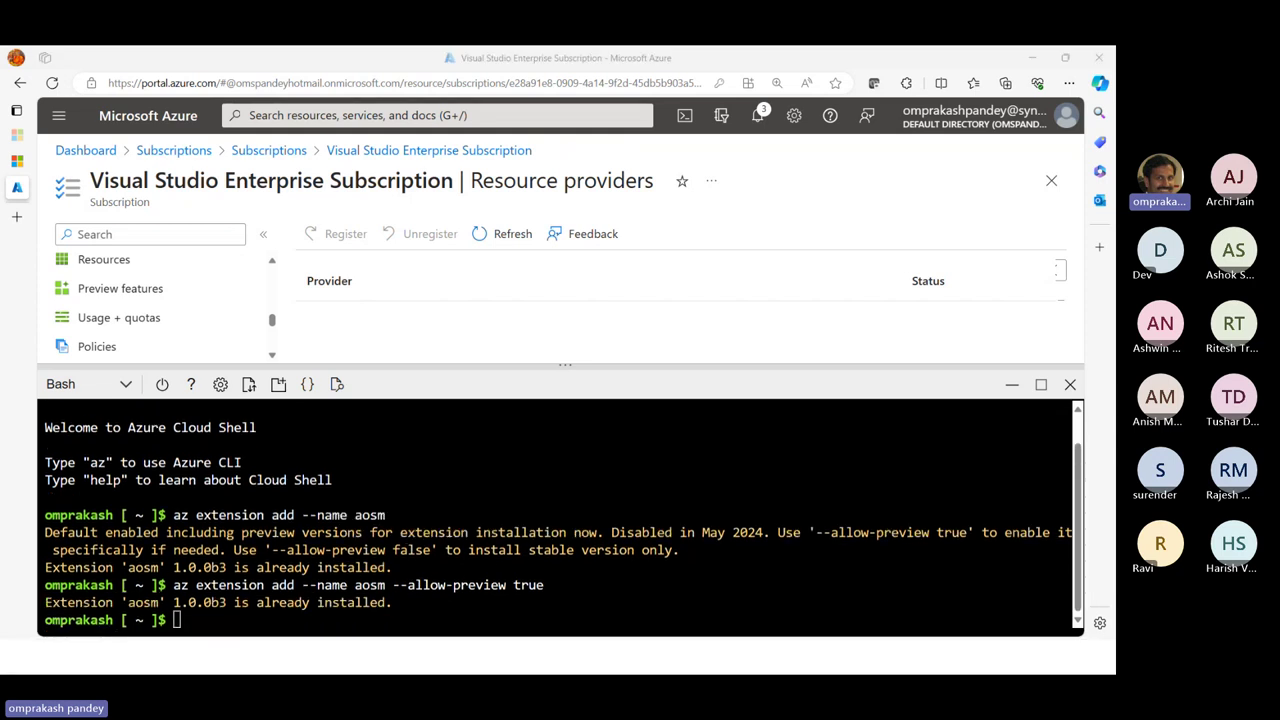
Step: Copy the Microsoft.HybridNetwork and Microsoft.ContainerRegistry registration commands from the Microsoft Learn prerequisites page and run them in the Azure portal's Cloud Shell
{"action": "left_click", "coordinate": [17, 160]}
{"action": "scroll", "coordinate": [604, 552], "scroll_direction": "down", "scroll_amount": 1}
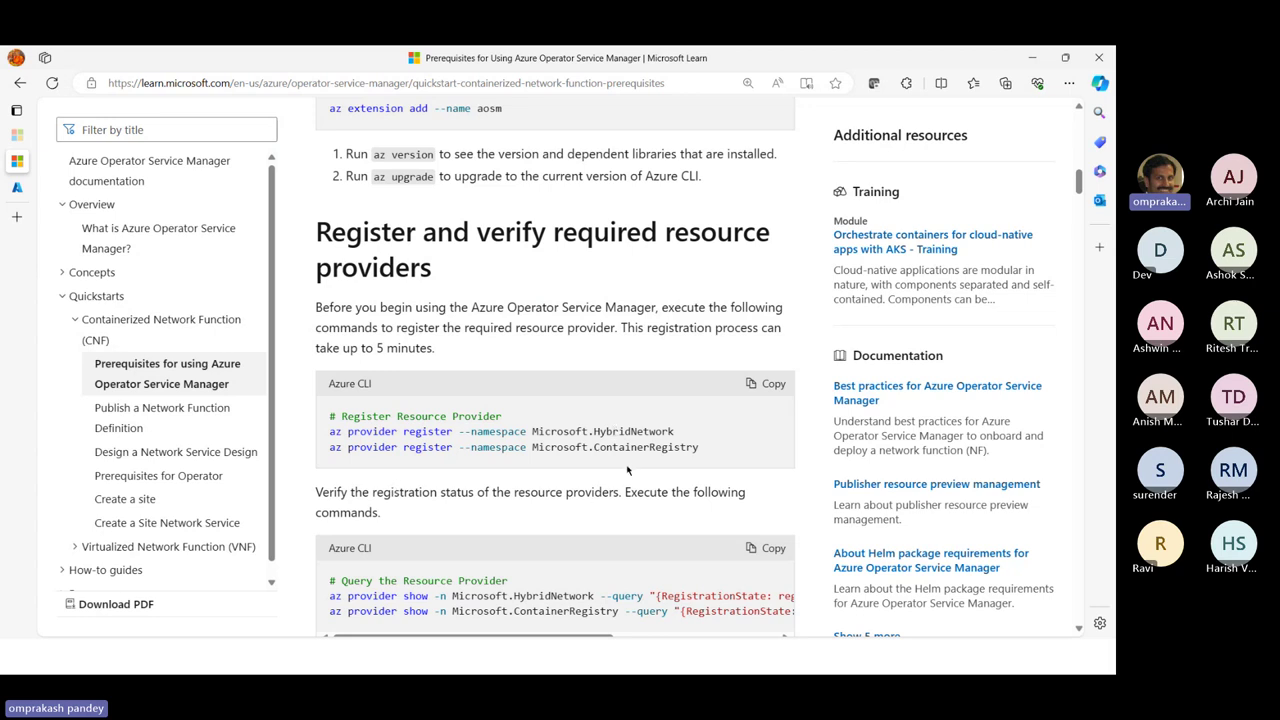
{"action": "left_click", "coordinate": [767, 383]}
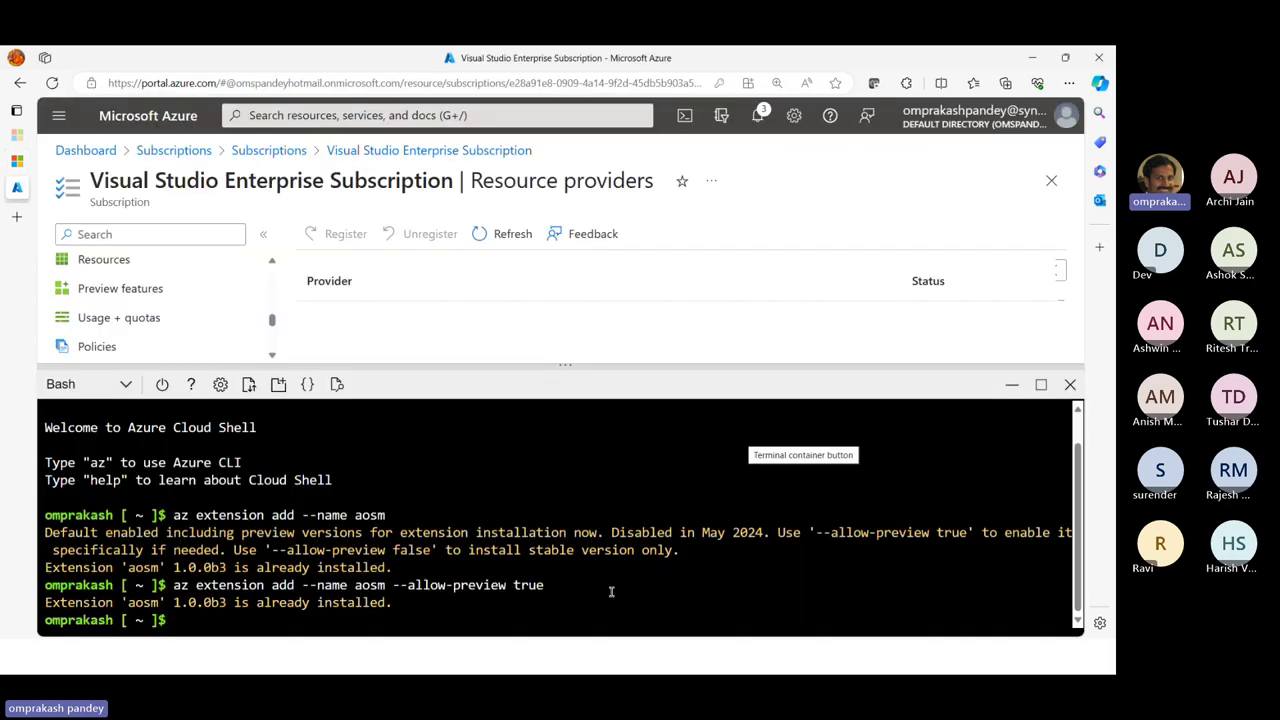
{"action": "right_click", "coordinate": [612, 592]}
{"action": "left_click", "coordinate": [654, 452]}
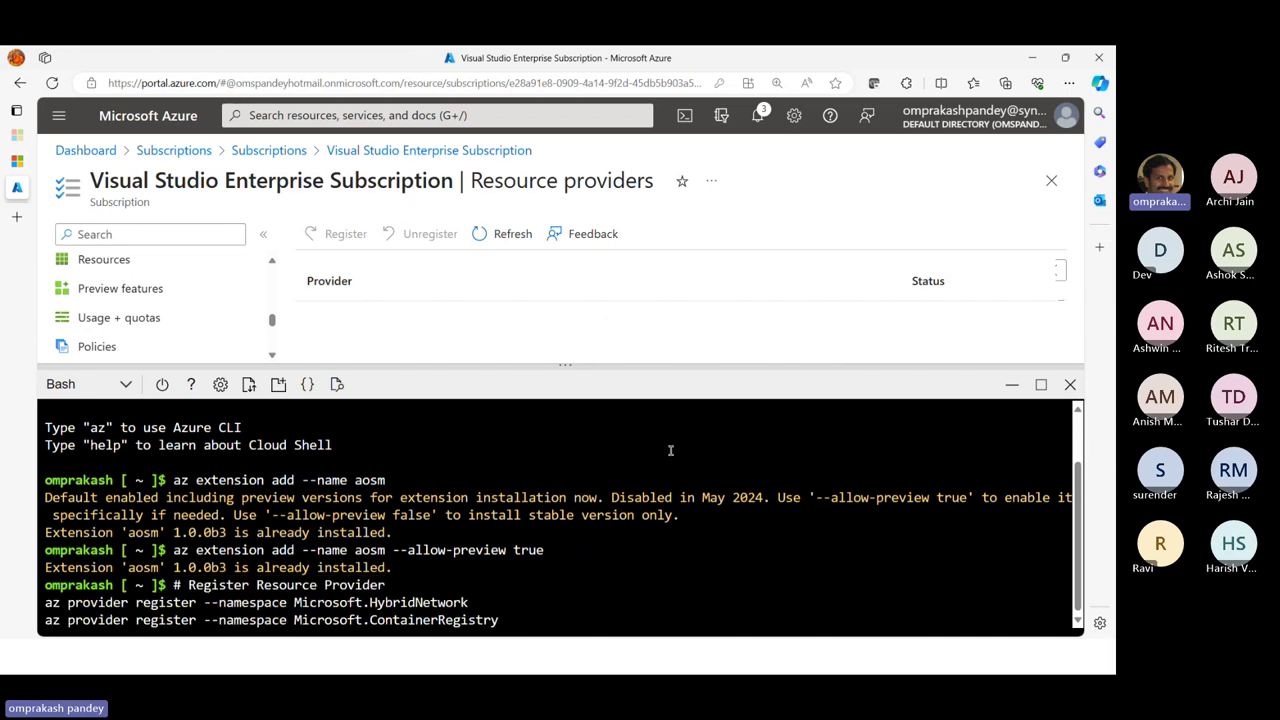
{"action": "key", "text": "Return"}
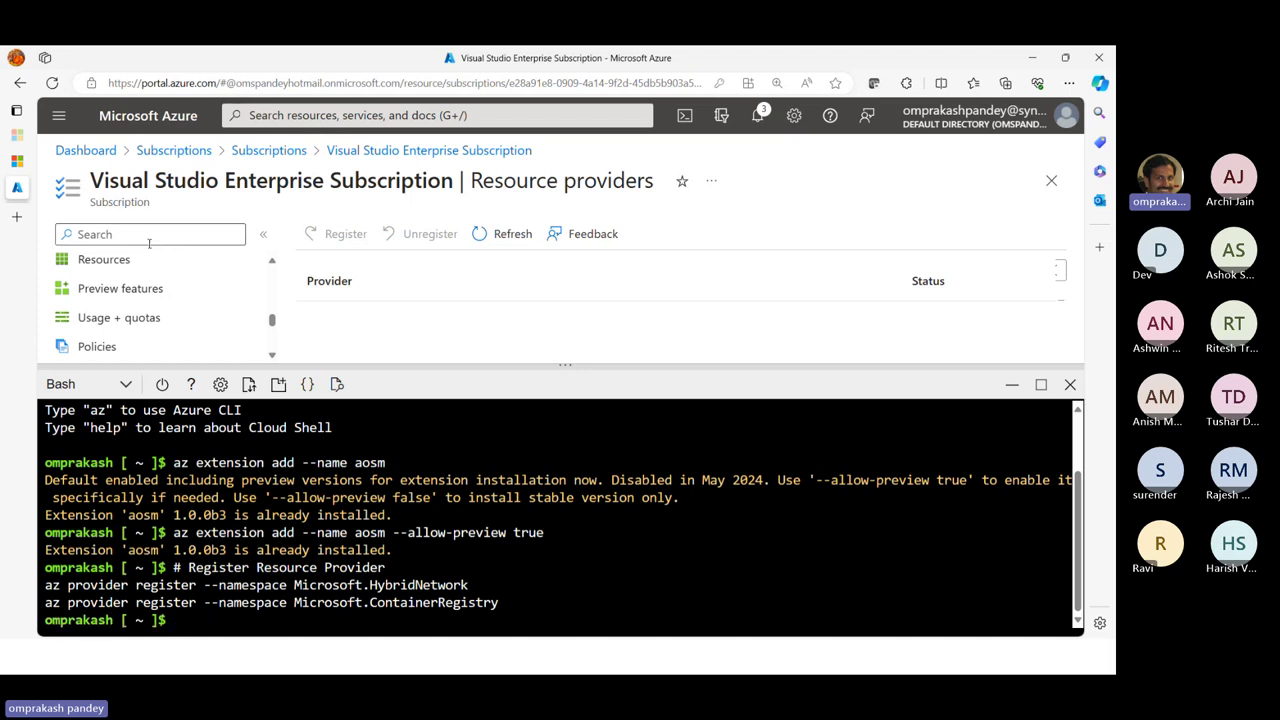
Step: Review the Requirements for Containerized Network Function (CNF) section on the Microsoft Learn prerequisites page
{"action": "left_click", "coordinate": [1031, 57]}
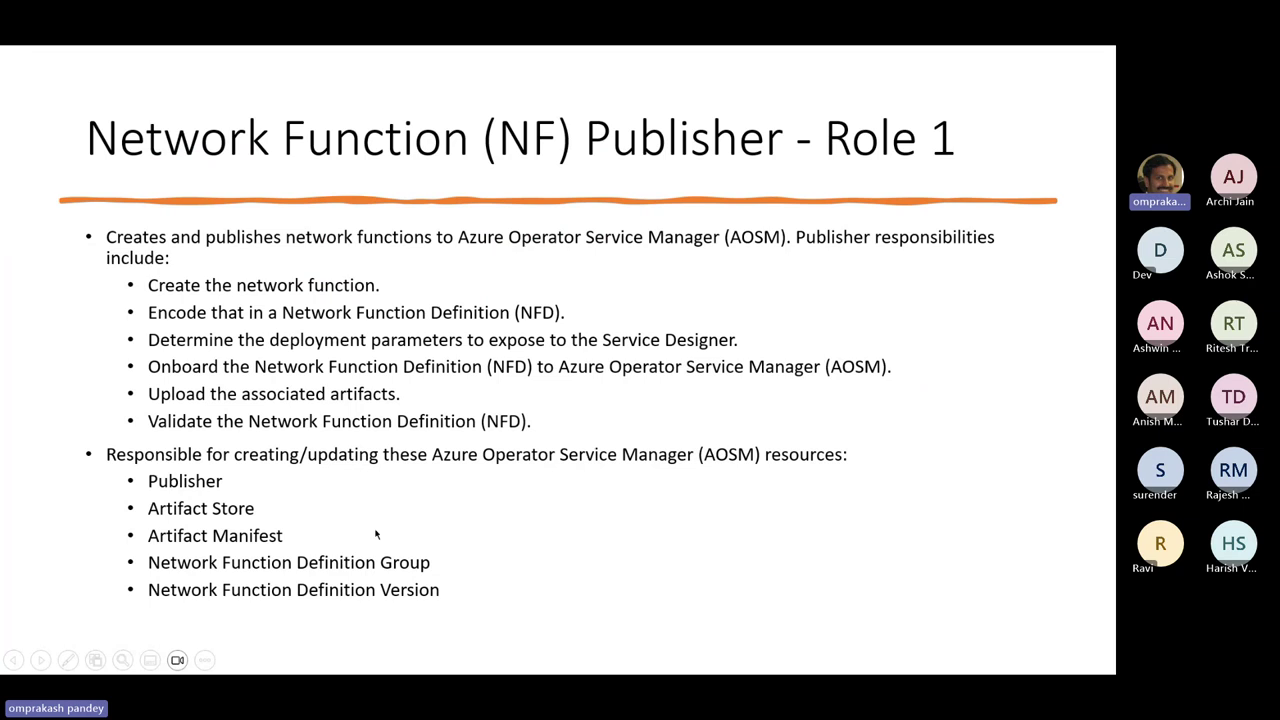
{"action": "key", "text": "alt+Tab"}
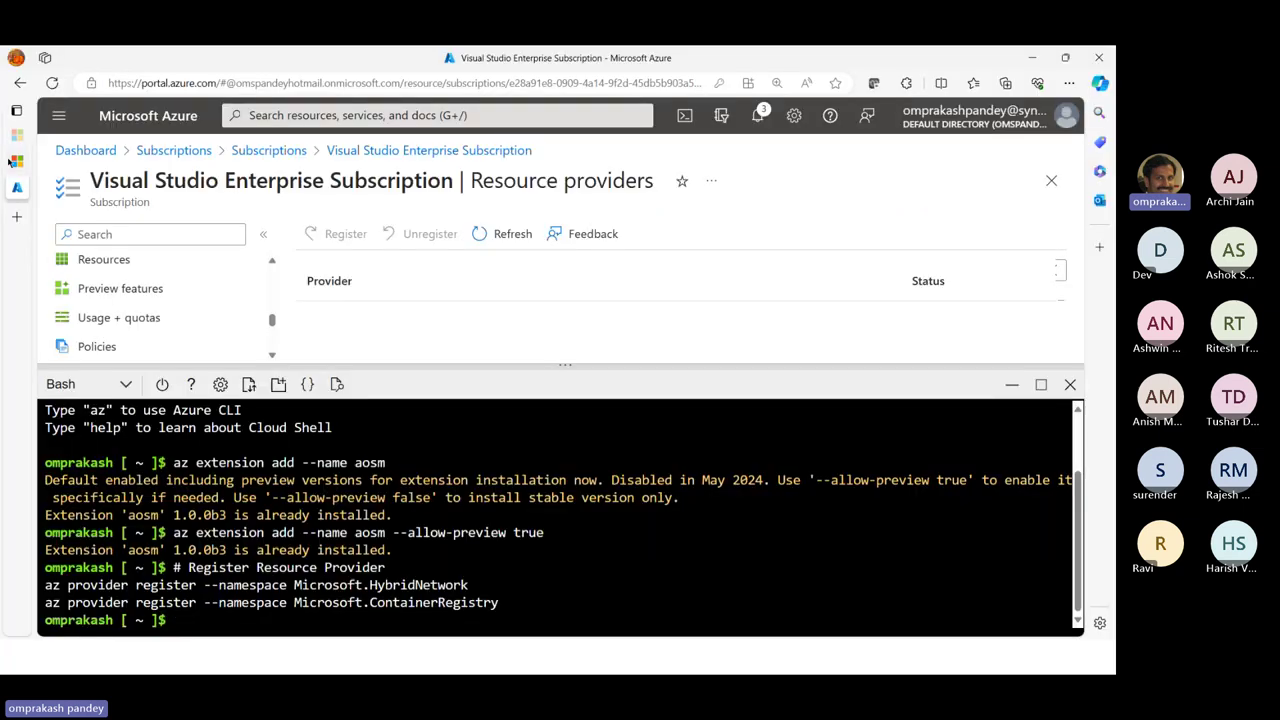
{"action": "left_click", "coordinate": [28, 138]}
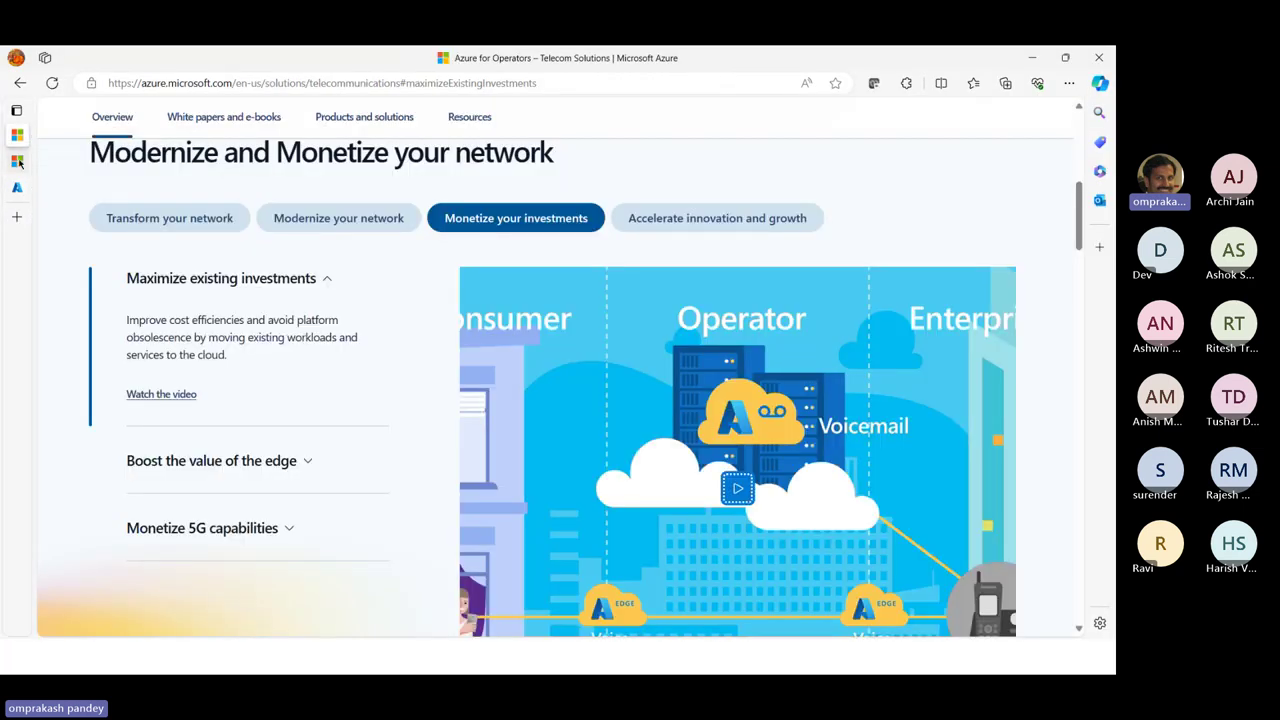
{"action": "left_click", "coordinate": [20, 162]}
{"action": "scroll", "coordinate": [601, 543], "scroll_direction": "down", "scroll_amount": 2}
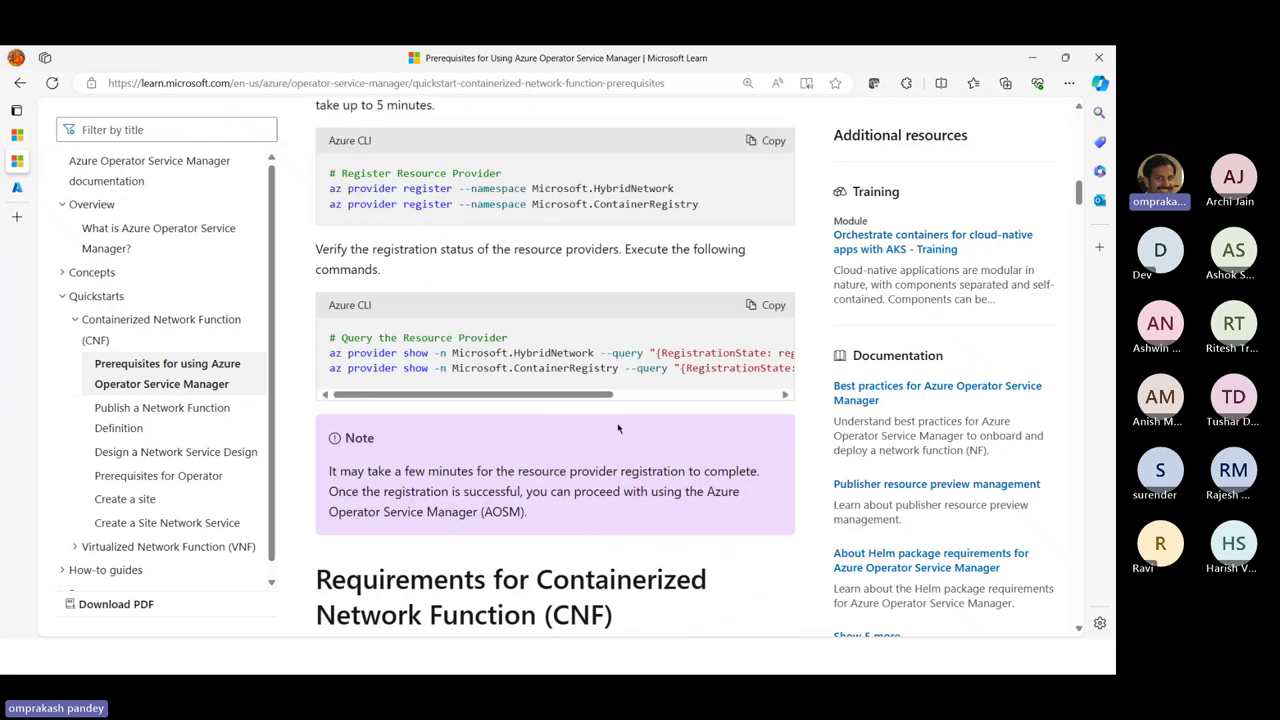
{"action": "scroll", "coordinate": [591, 463], "scroll_direction": "down", "scroll_amount": 3}
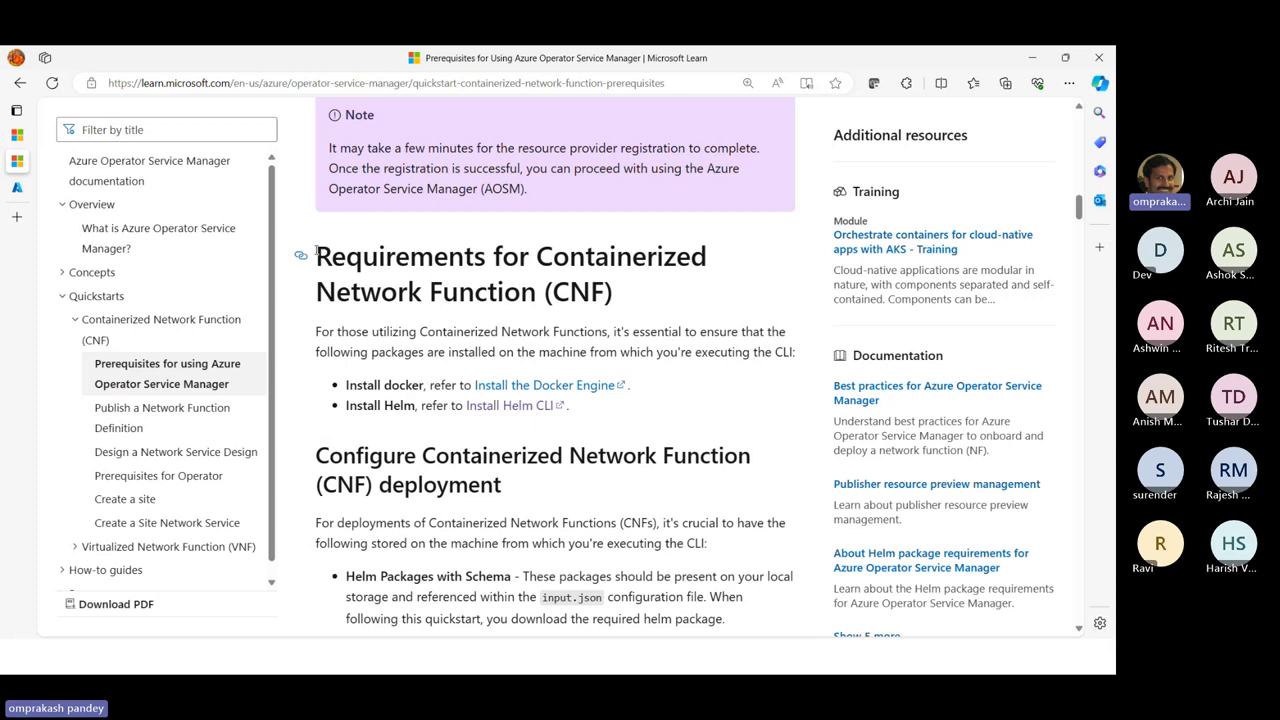
{"action": "left_click_drag", "start_coordinate": [316, 250], "coordinate": [663, 294]}
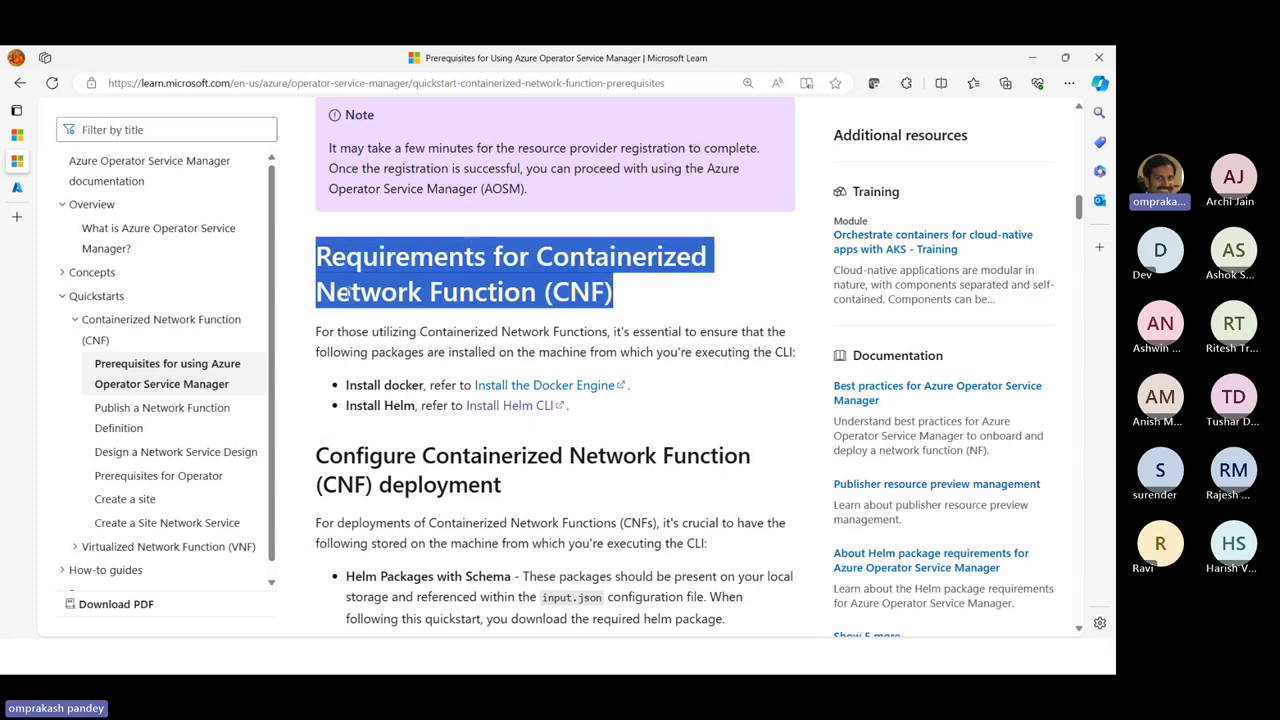
{"action": "left_click", "coordinate": [640, 320]}
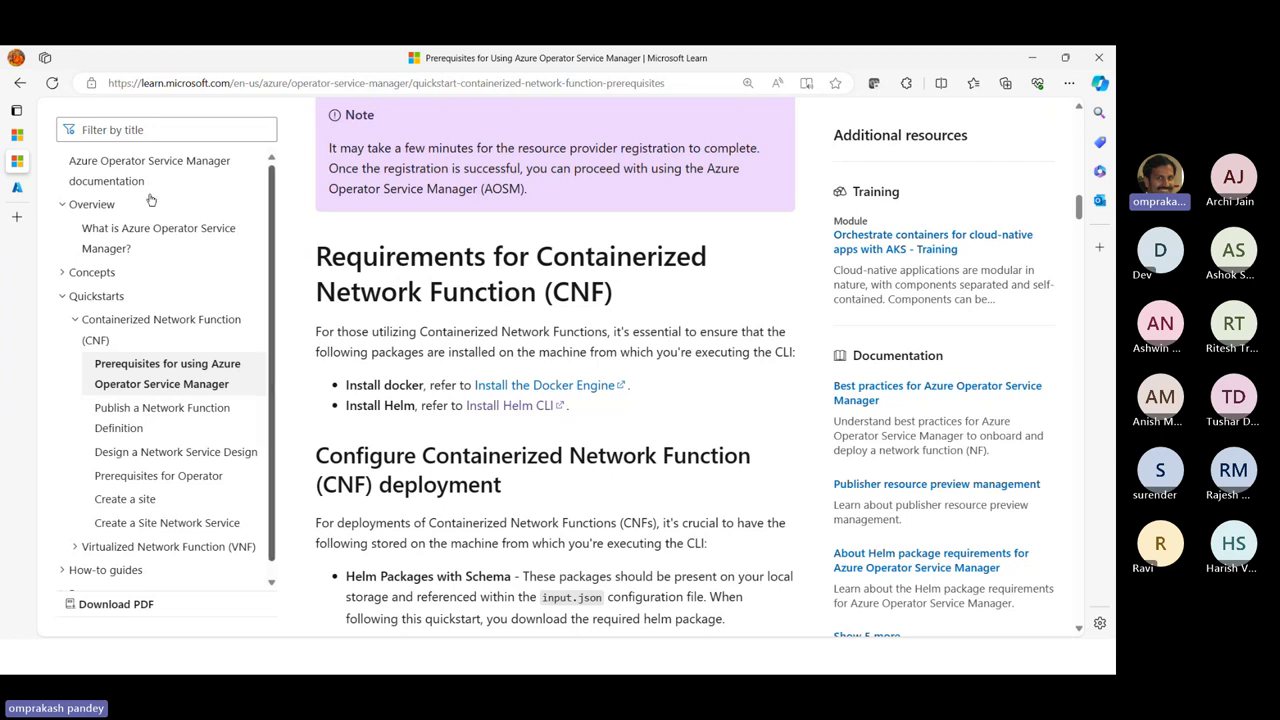
Step: Return to the Azure portal, close Cloud Shell, start the aopsmngrvm virtual machine and refresh its overview
{"action": "left_click", "coordinate": [20, 188]}
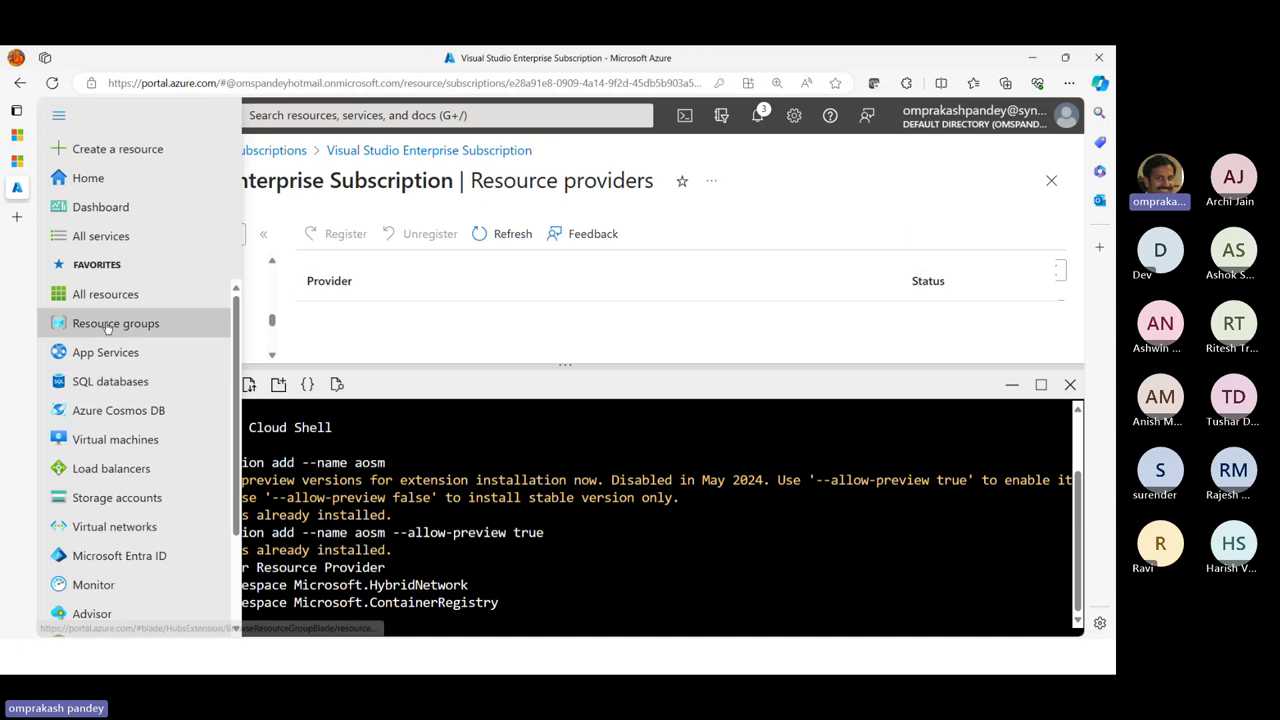
{"action": "left_click", "coordinate": [104, 440]}
{"action": "left_click", "coordinate": [1010, 386]}
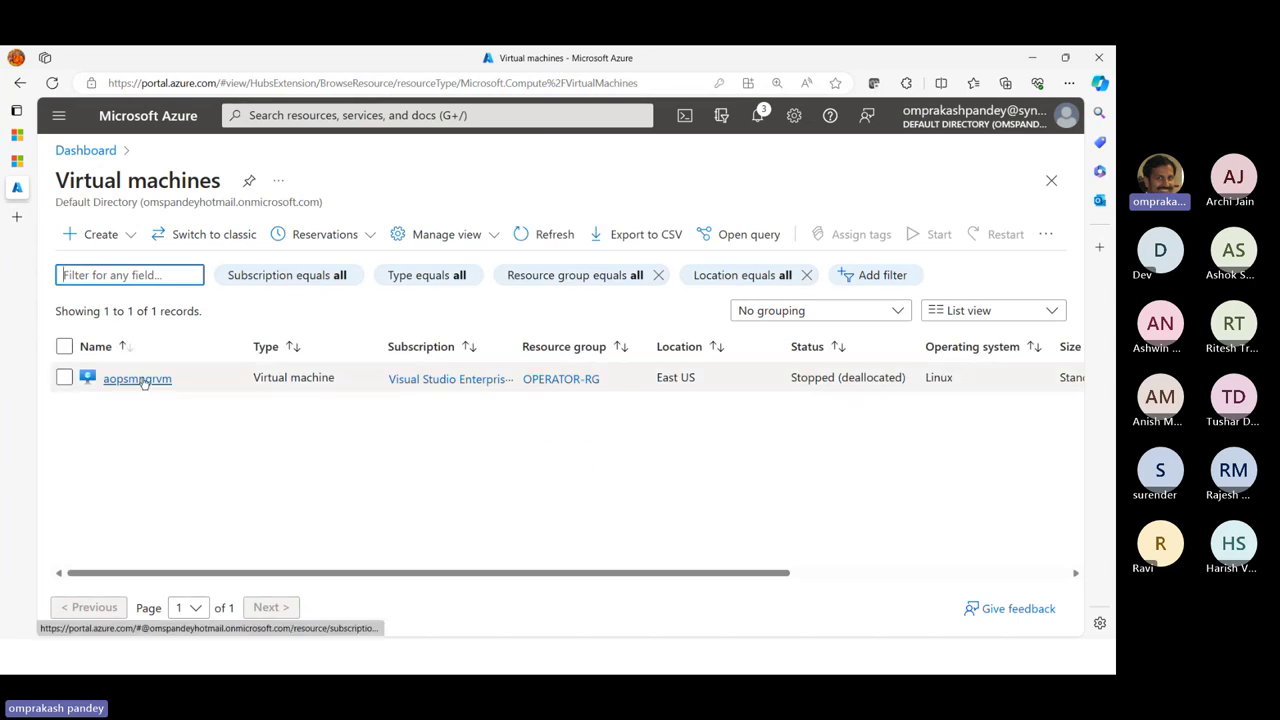
{"action": "left_click", "coordinate": [140, 379]}
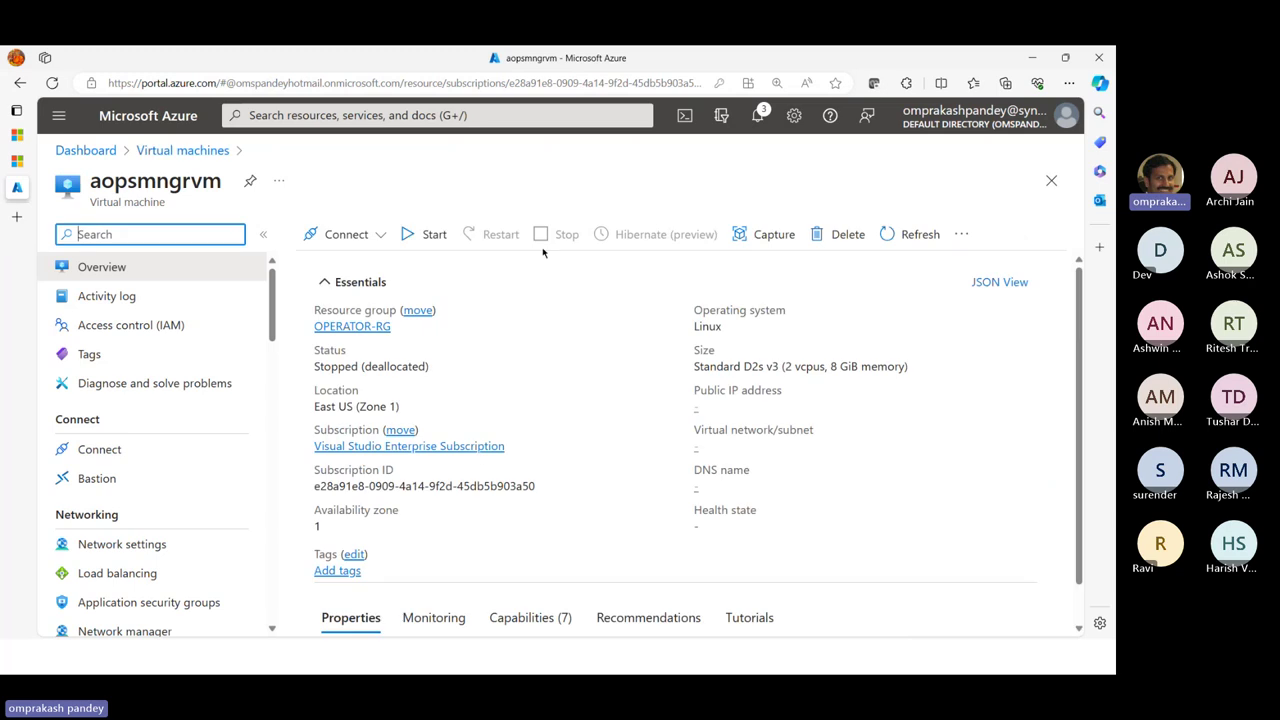
{"action": "left_click", "coordinate": [428, 242]}
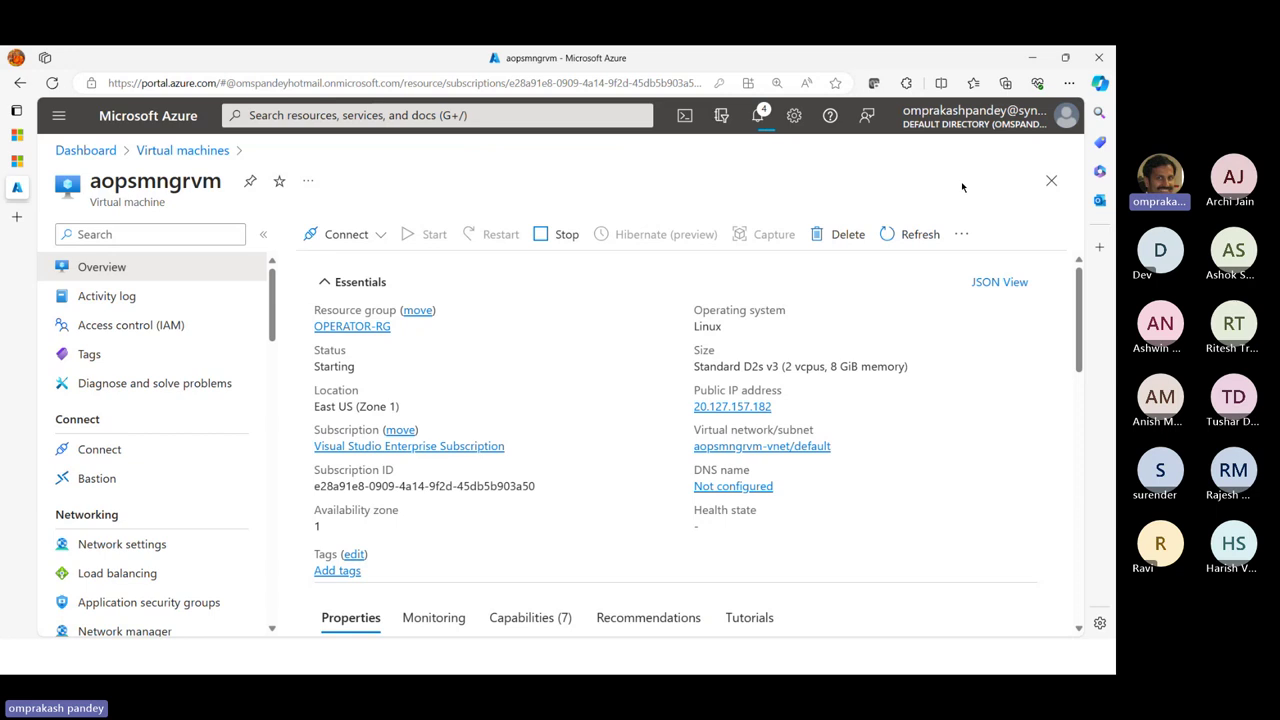
{"action": "left_click", "coordinate": [917, 233]}
Step: Copy the virtual machine's public IP address and open a maximized SSH session to it in PuTTY on port 22
{"action": "left_click", "coordinate": [782, 407]}
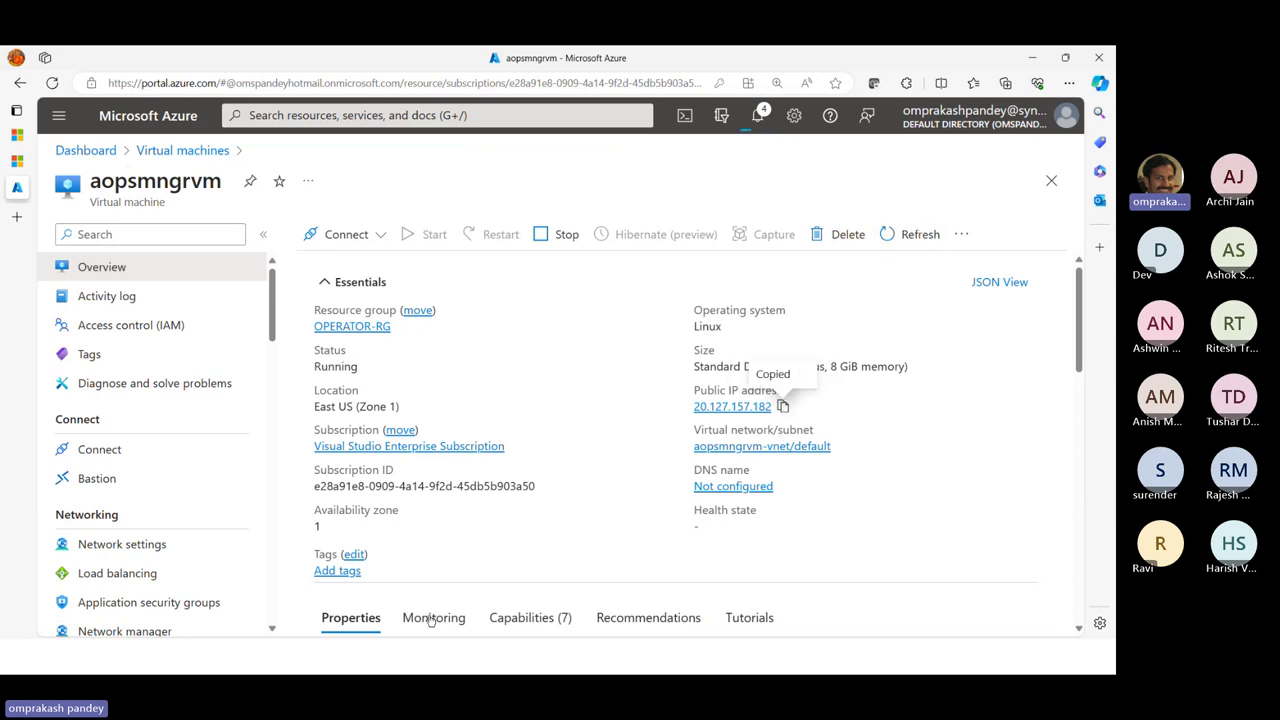
{"action": "key", "text": "super"}
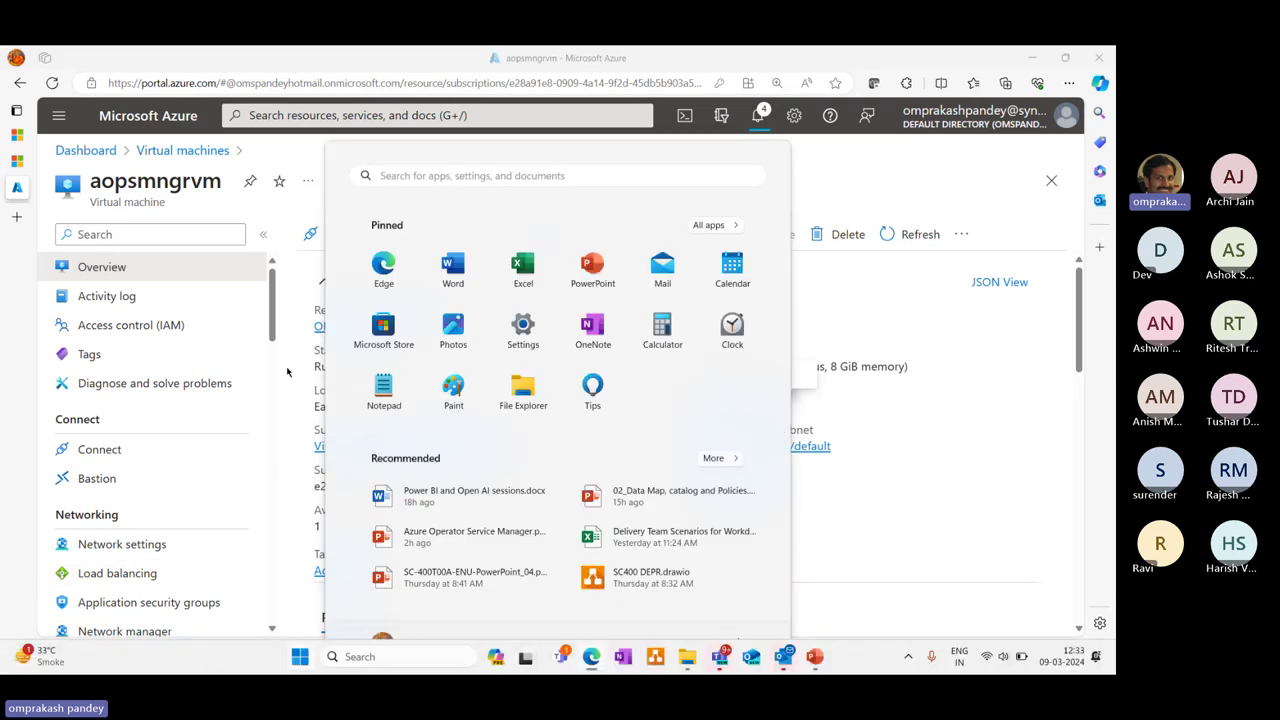
{"action": "left_click", "coordinate": [438, 140]}
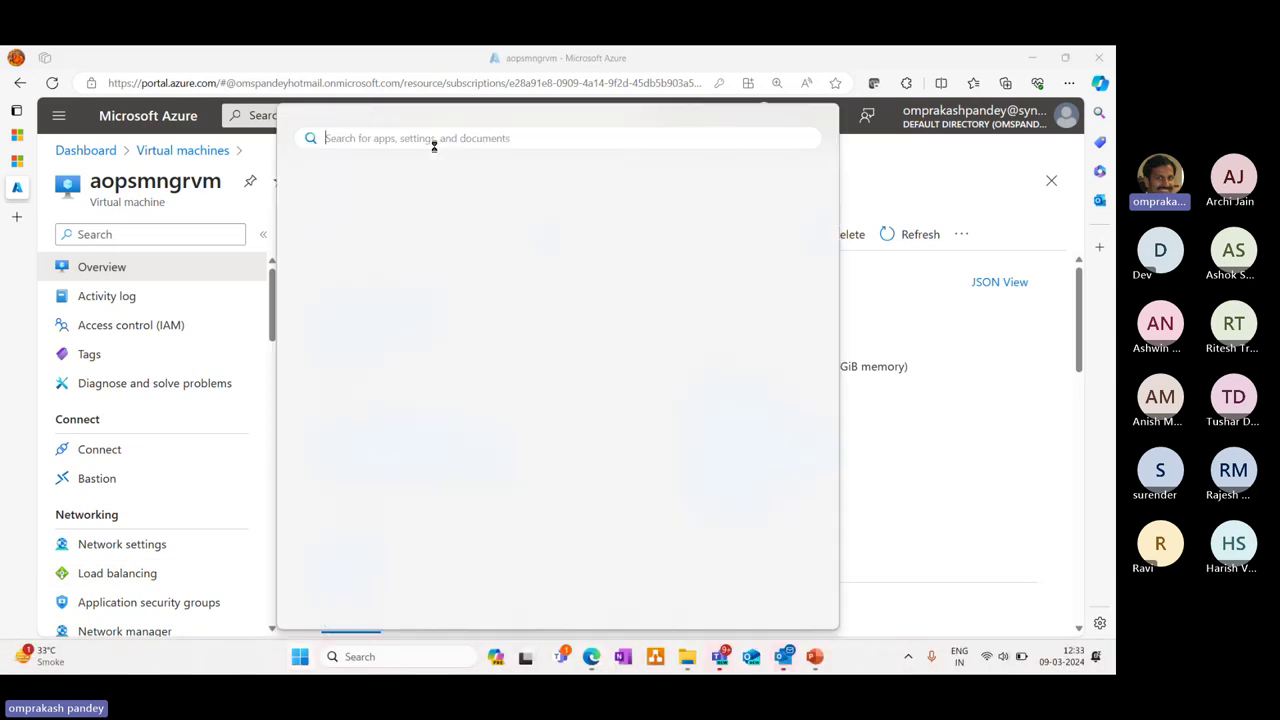
{"action": "type", "text": "putty"}
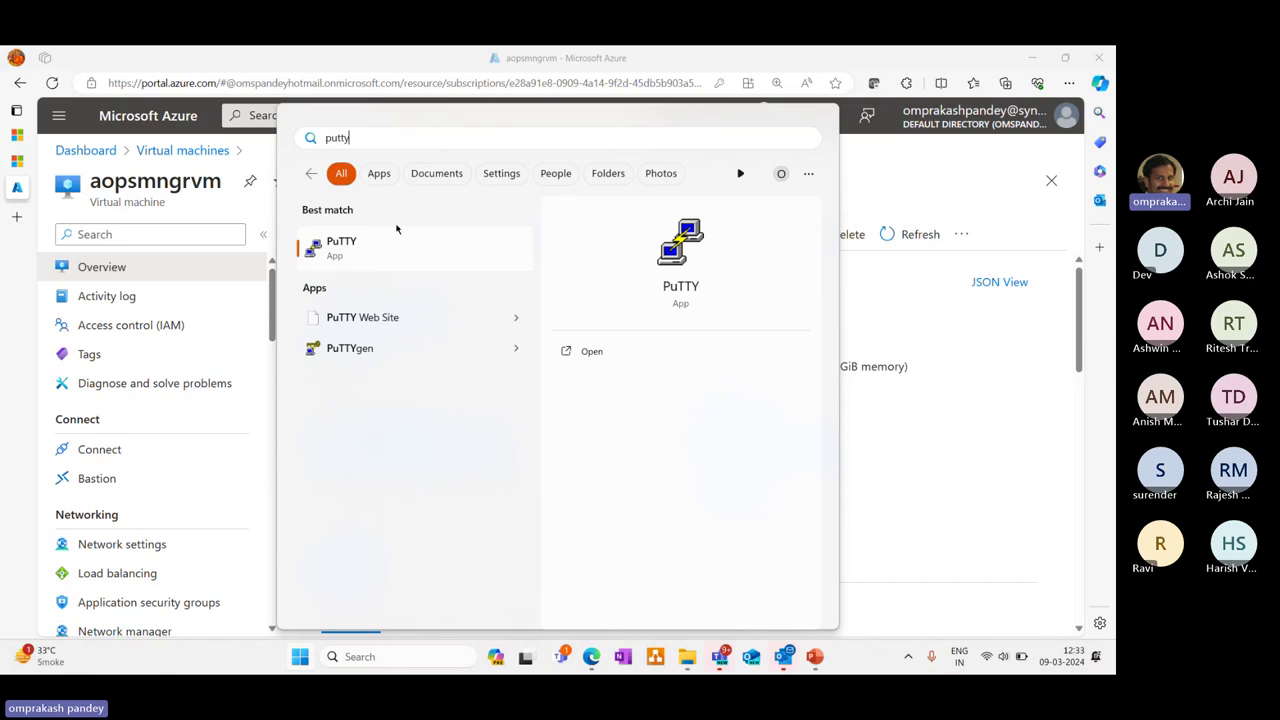
{"action": "key", "text": "Return"}
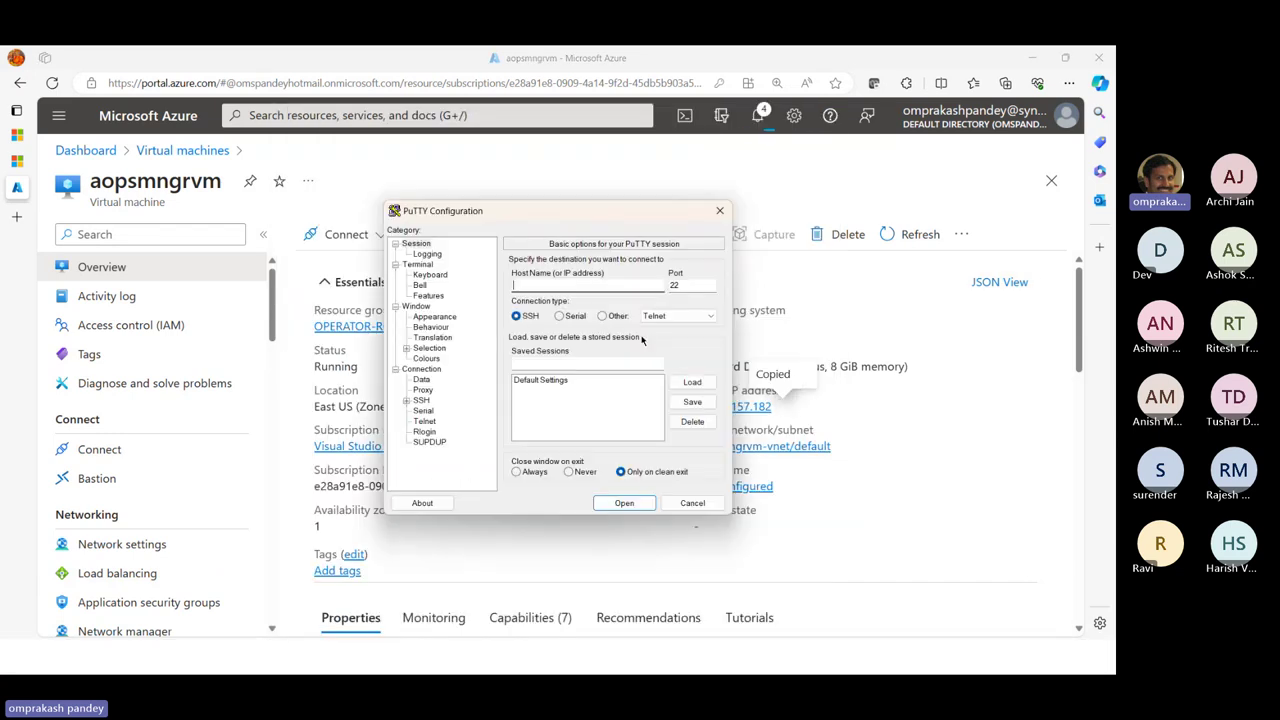
{"action": "key", "text": "ctrl+v"}
{"action": "left_click", "coordinate": [625, 503]}
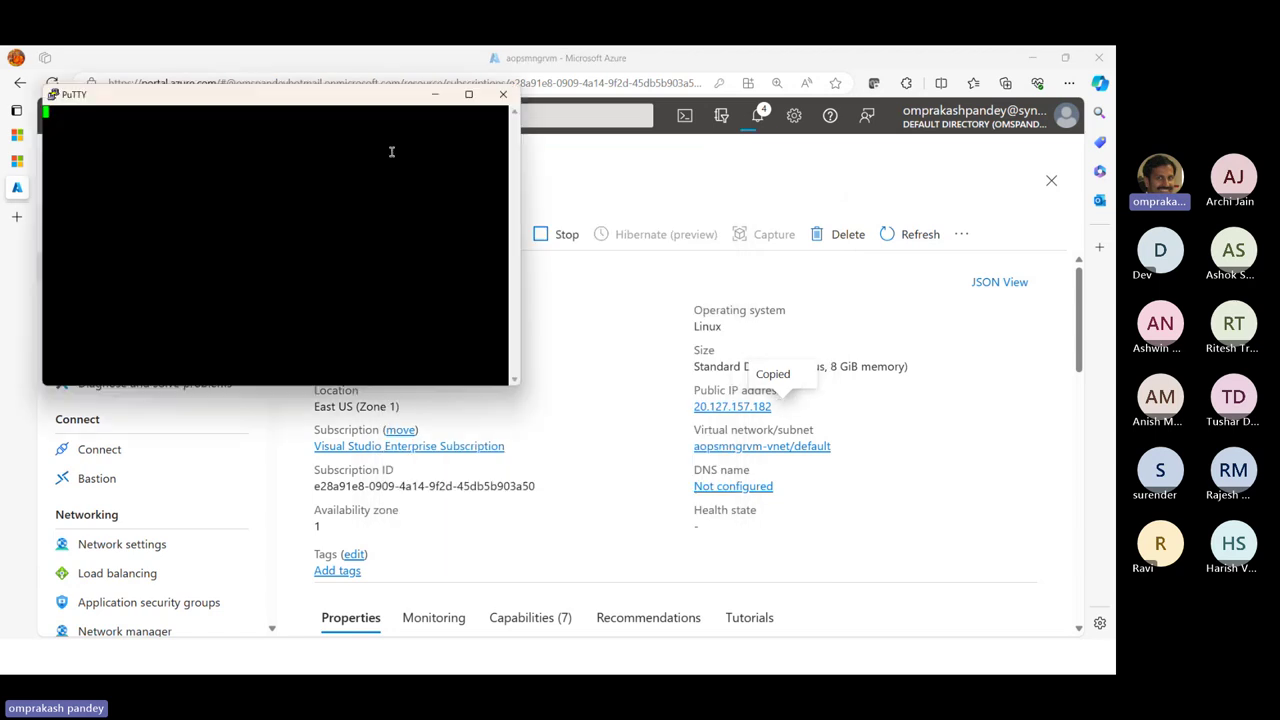
{"action": "left_click", "coordinate": [469, 95]}
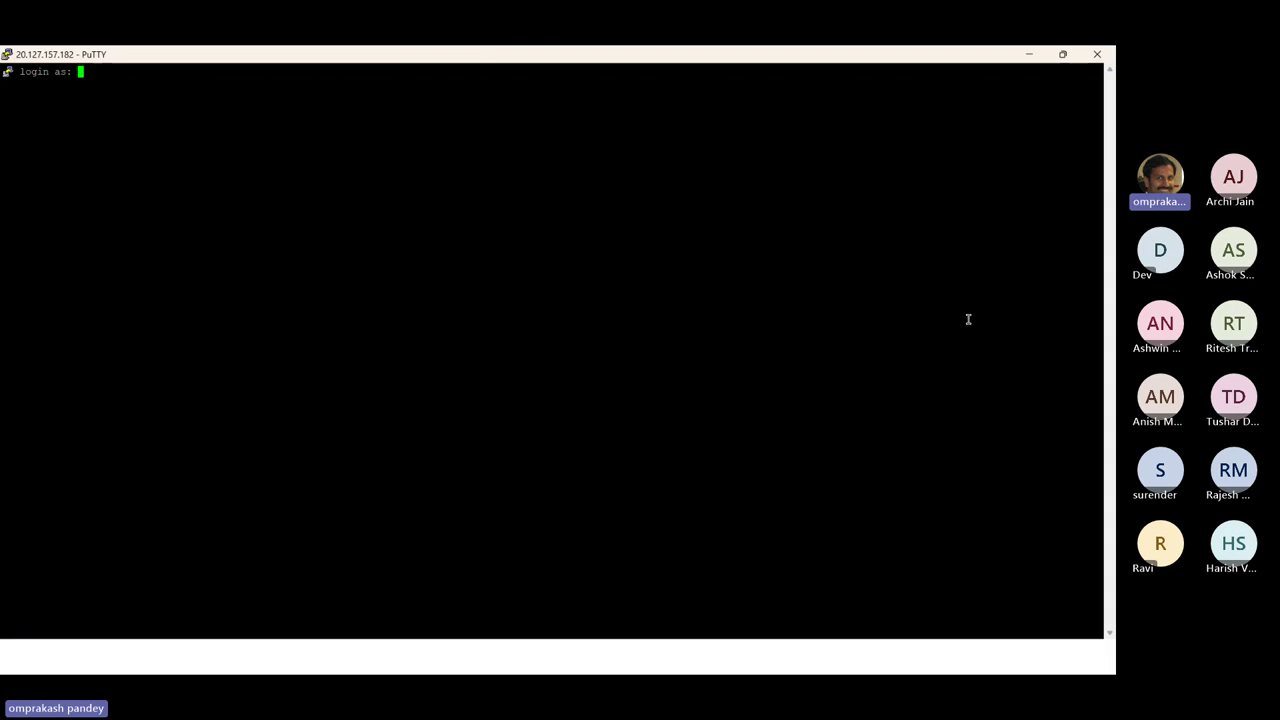
Step: Log in to the virtual machine as vmadmin with the account password
{"action": "type", "text": "vmadmin"}
{"action": "key", "text": "Return"}
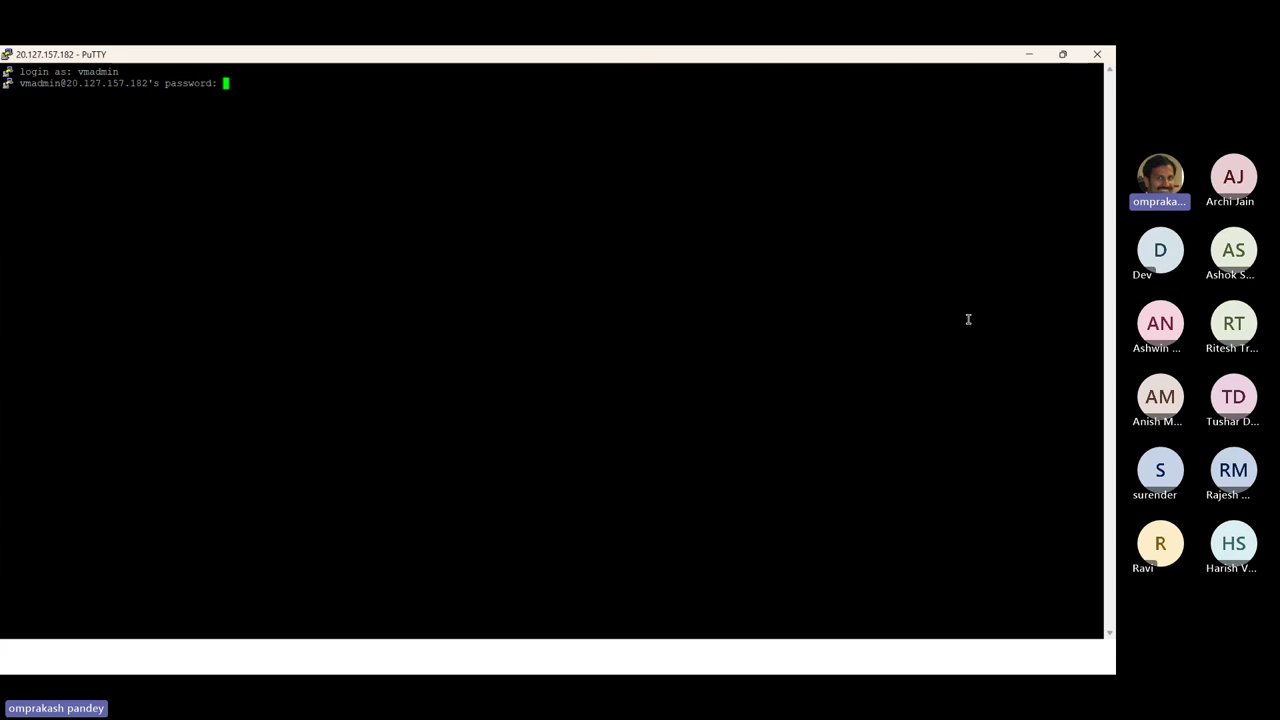
{"action": "key", "text": "Return"}
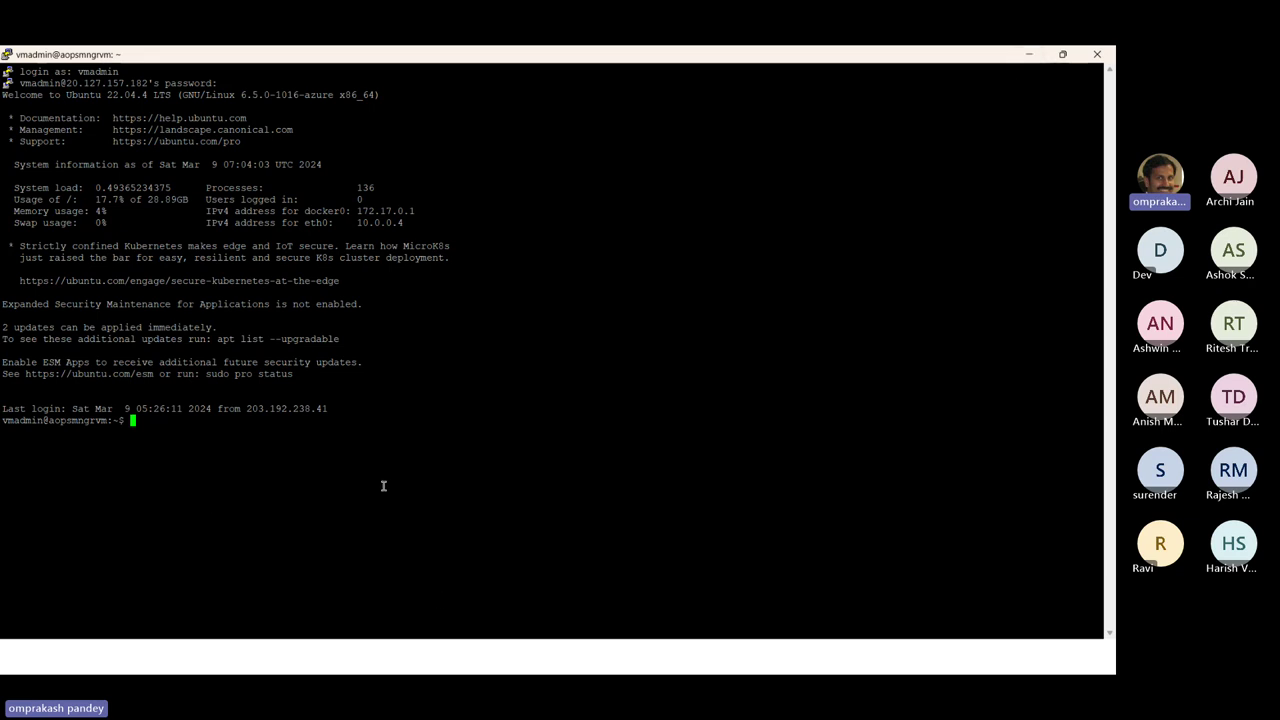
Step: Switch to the root user with sudo su and list the files in /home/vmadmin with ls
{"action": "type", "text": "sudo su"}
{"action": "key", "text": "Return"}
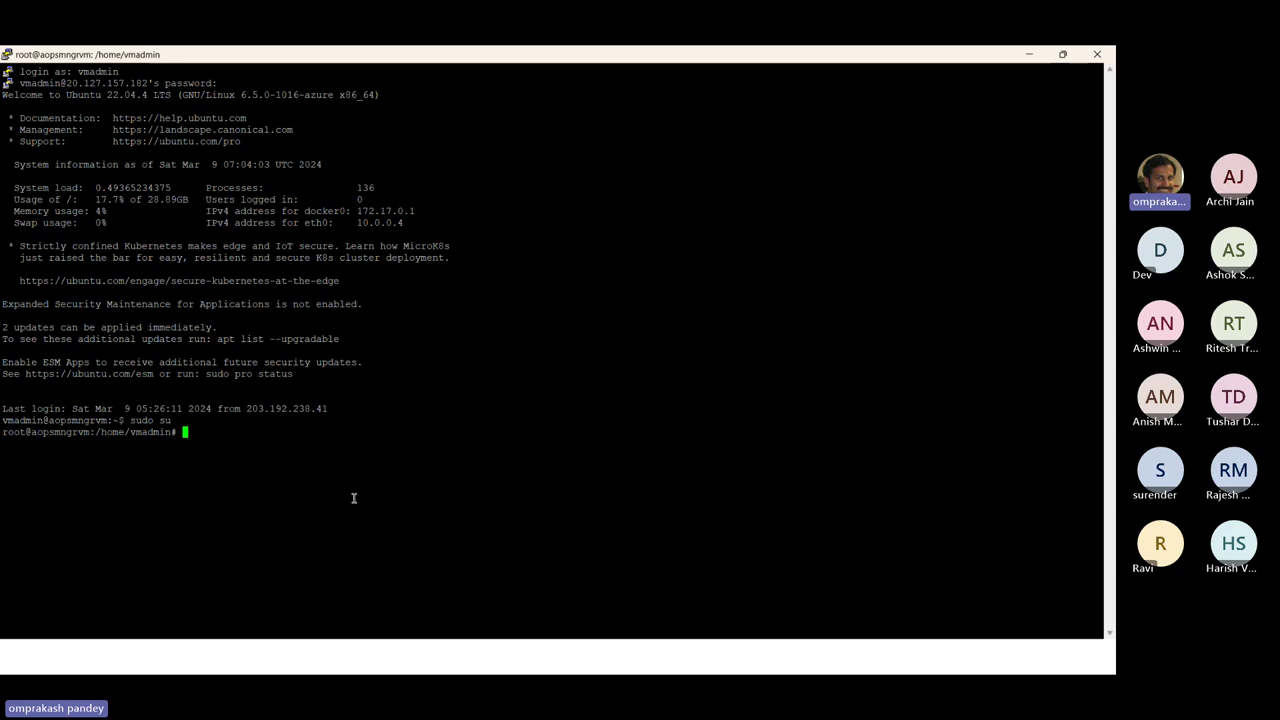
{"action": "type", "text": "ls"}
{"action": "key", "text": "Return"}
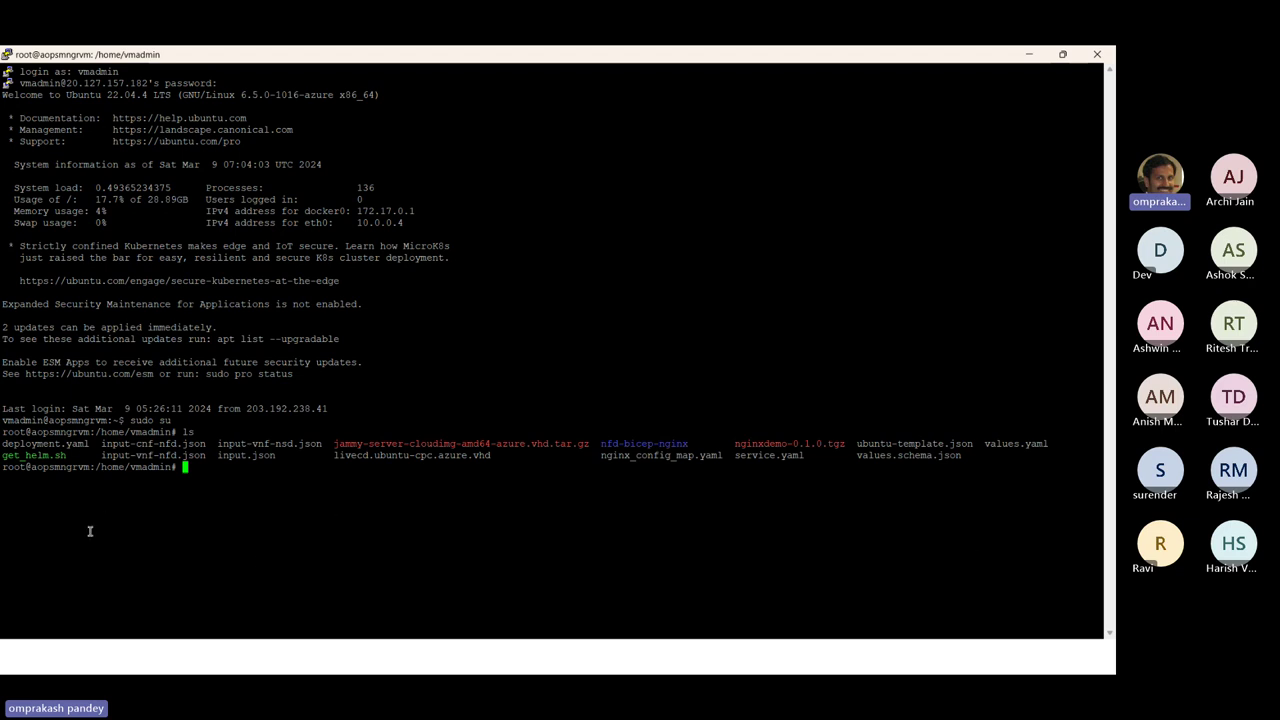
Step: Set the PuTTY terminal font size to 18 points in the session's appearance settings and apply it
{"action": "right_click", "coordinate": [108, 60]}
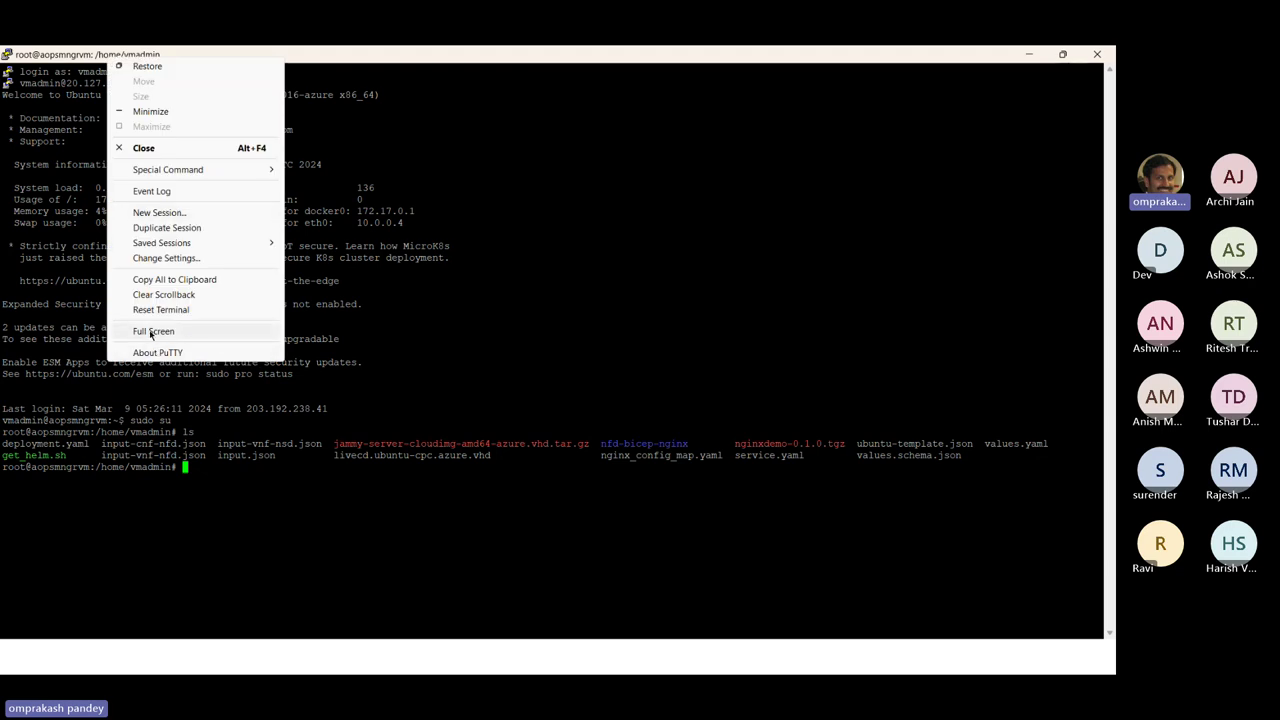
{"action": "left_click", "coordinate": [178, 261]}
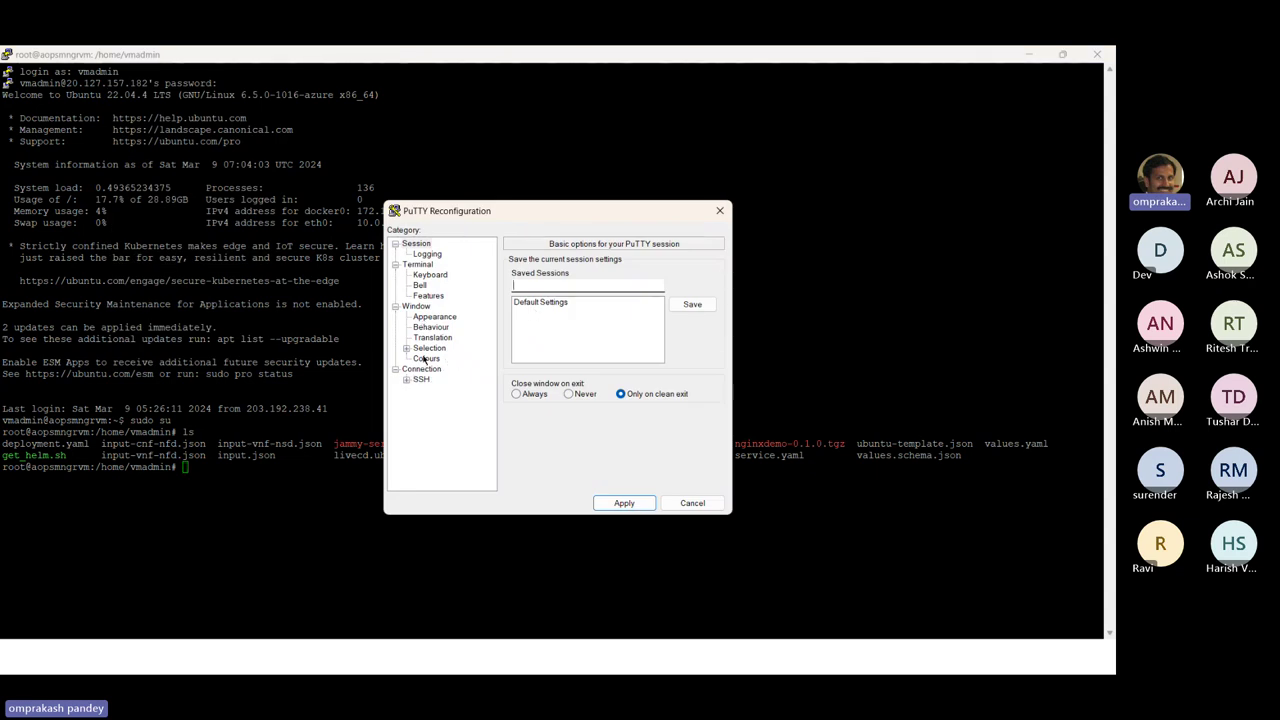
{"action": "left_click", "coordinate": [433, 318]}
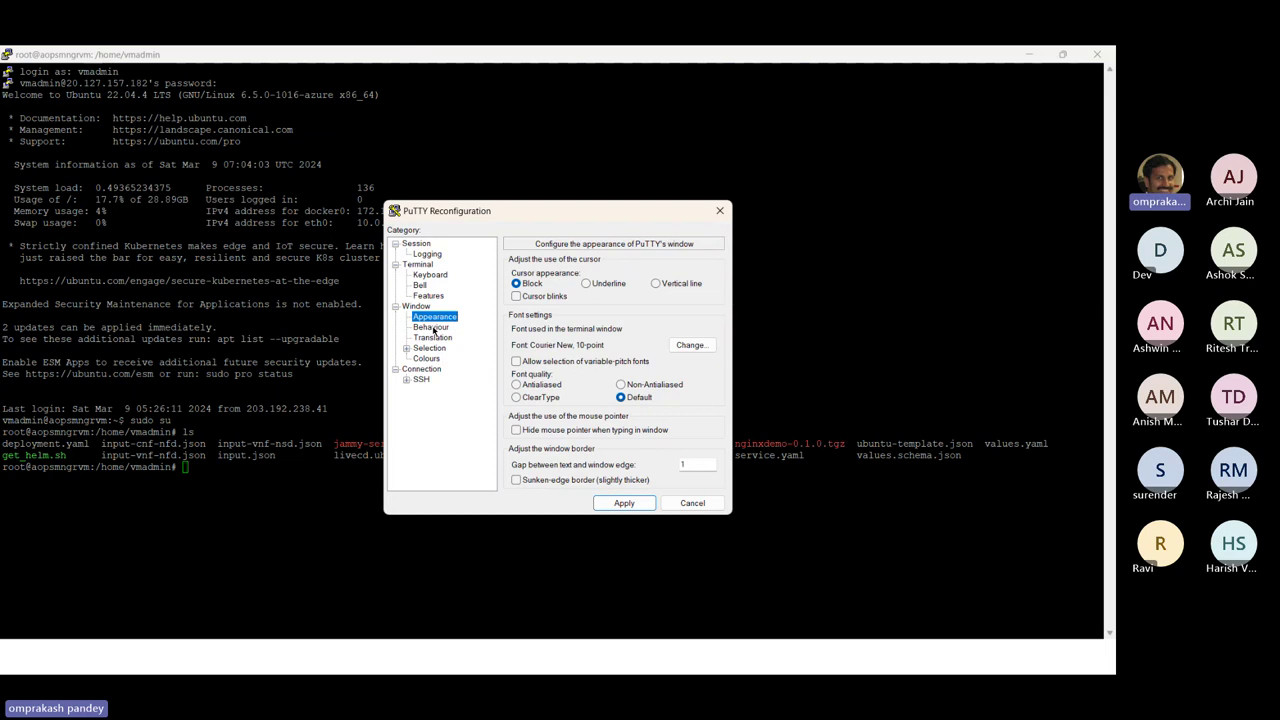
{"action": "left_click", "coordinate": [697, 345]}
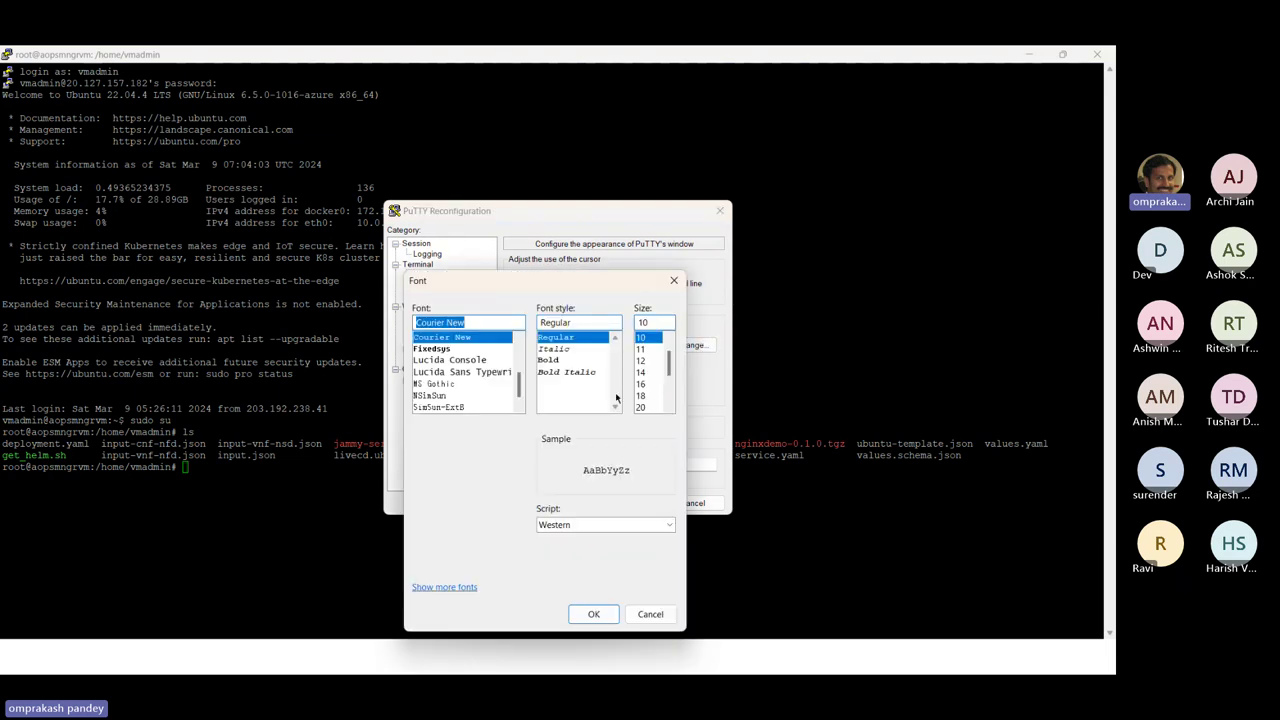
{"action": "left_click", "coordinate": [640, 397]}
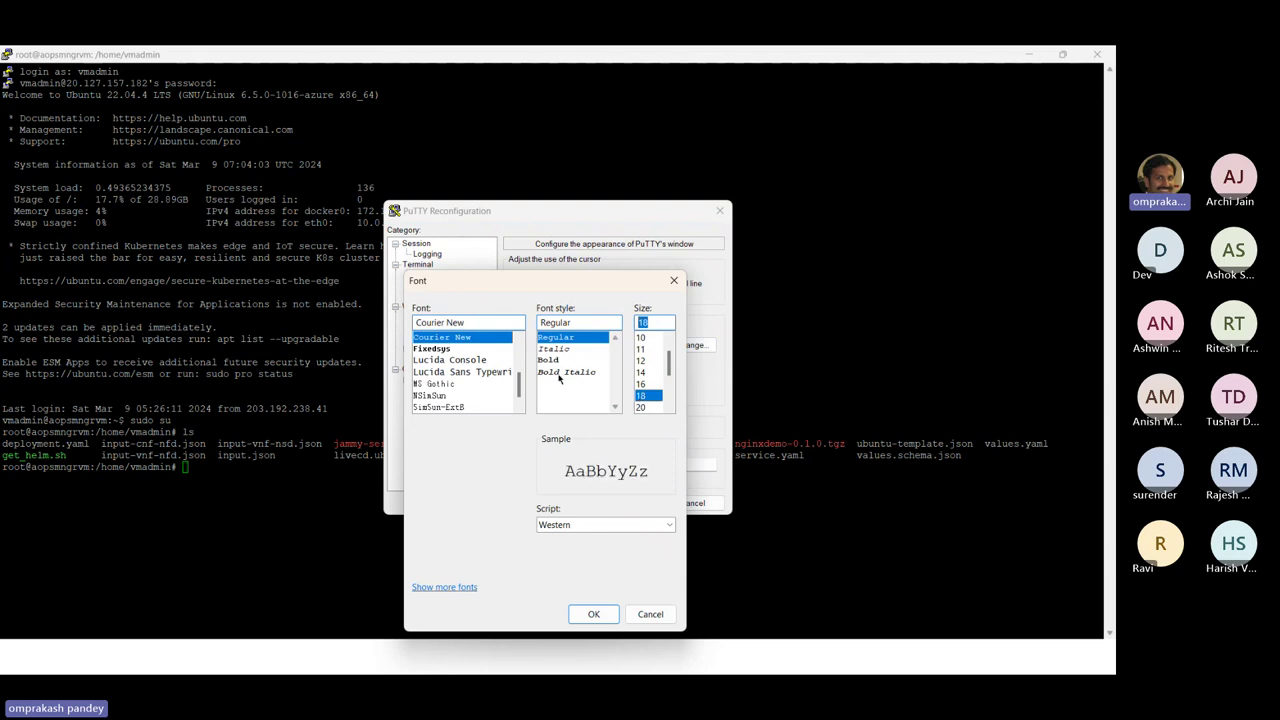
{"action": "left_click", "coordinate": [599, 617]}
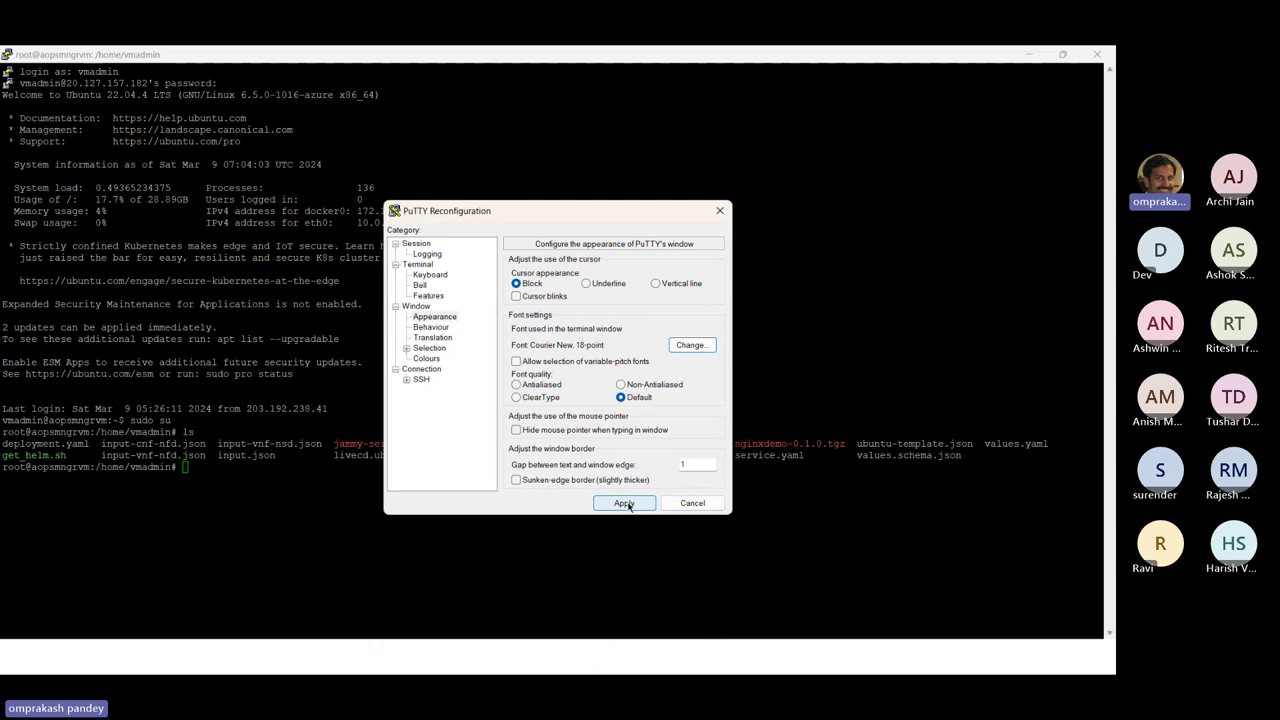
{"action": "left_click", "coordinate": [626, 504]}
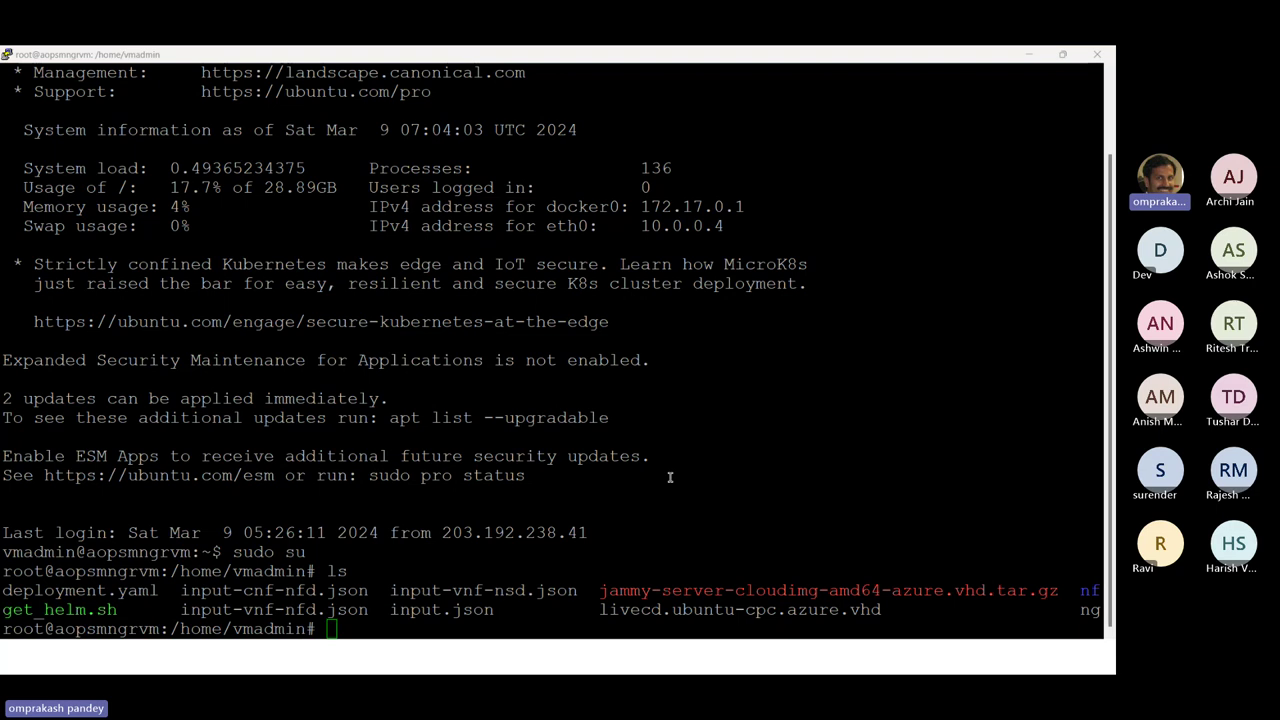
Step: Switch from PuTTY back to the Azure portal's aopsmngrvm overview
{"action": "key", "text": "alt+Tab"}
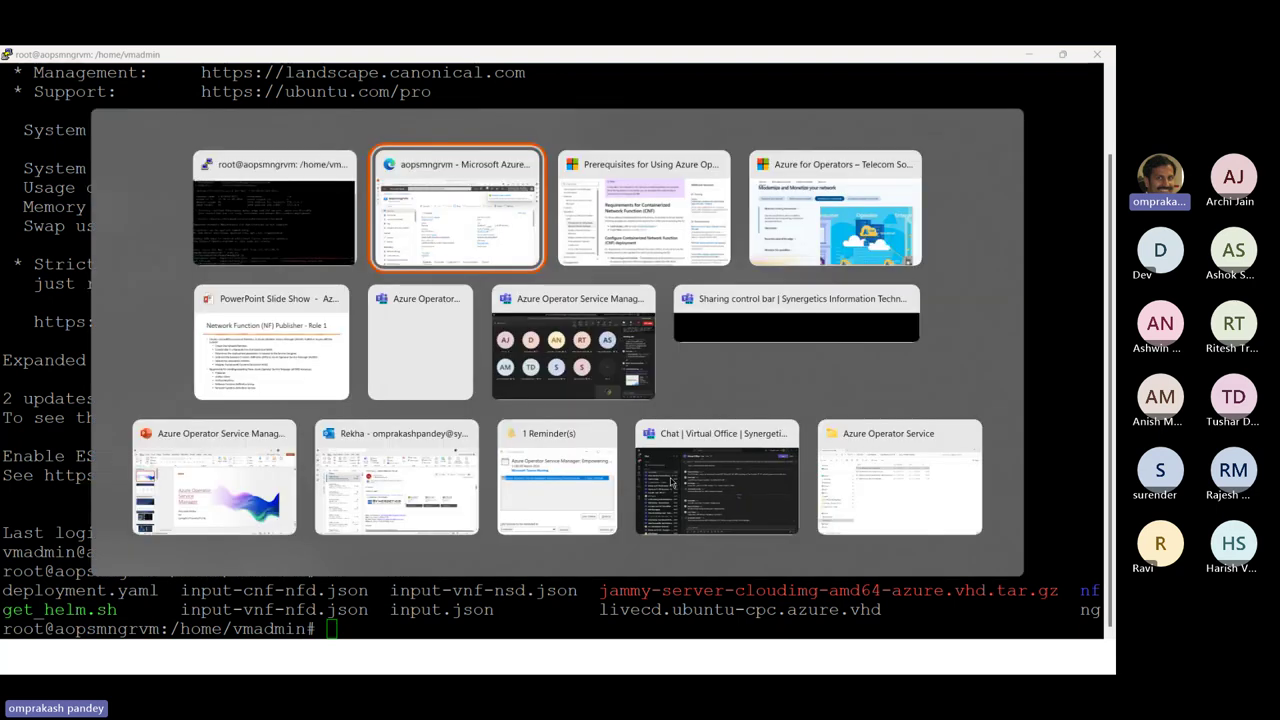
{"action": "key", "text": "alt+Tab"}
{"action": "key", "text": "alt+shift+Tab"}
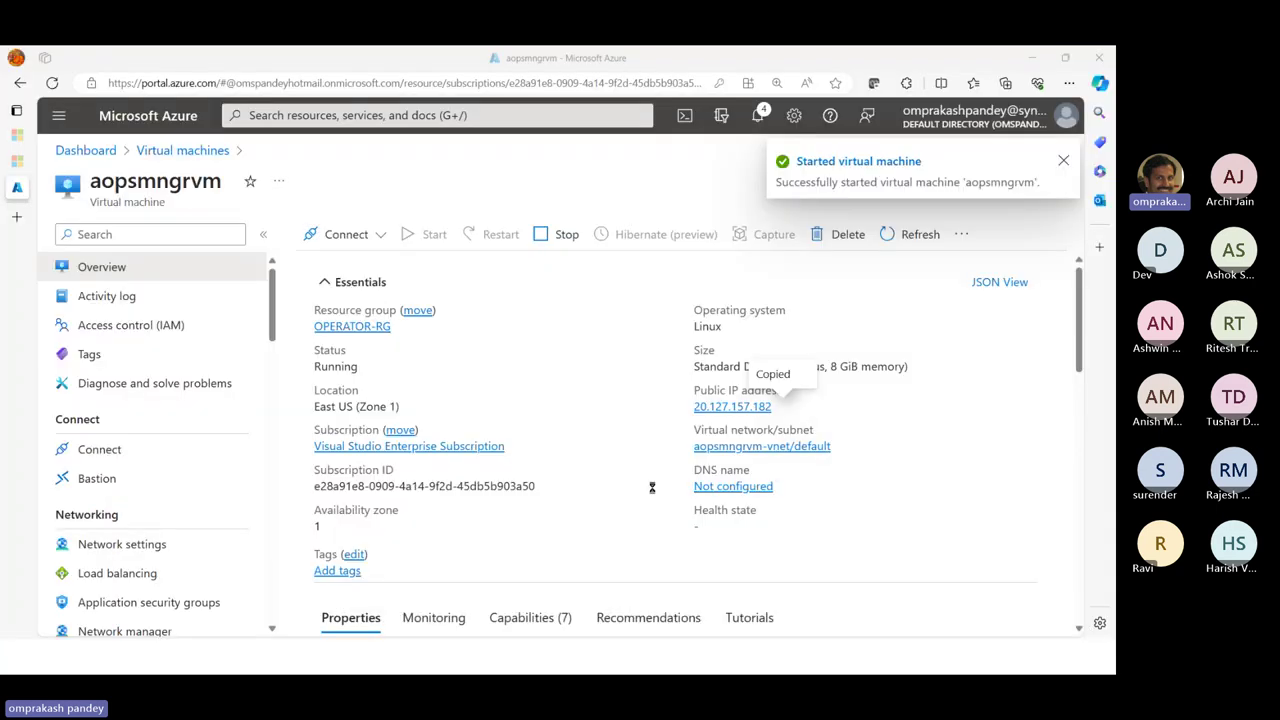
Step: Switch to the Microsoft Learn prerequisites page and examine the CNF deployment requirements and the az aosm nfd generate-config command
{"action": "key", "text": "alt+Tab"}
{"action": "scroll", "coordinate": [441, 525], "scroll_direction": "down", "scroll_amount": 2}
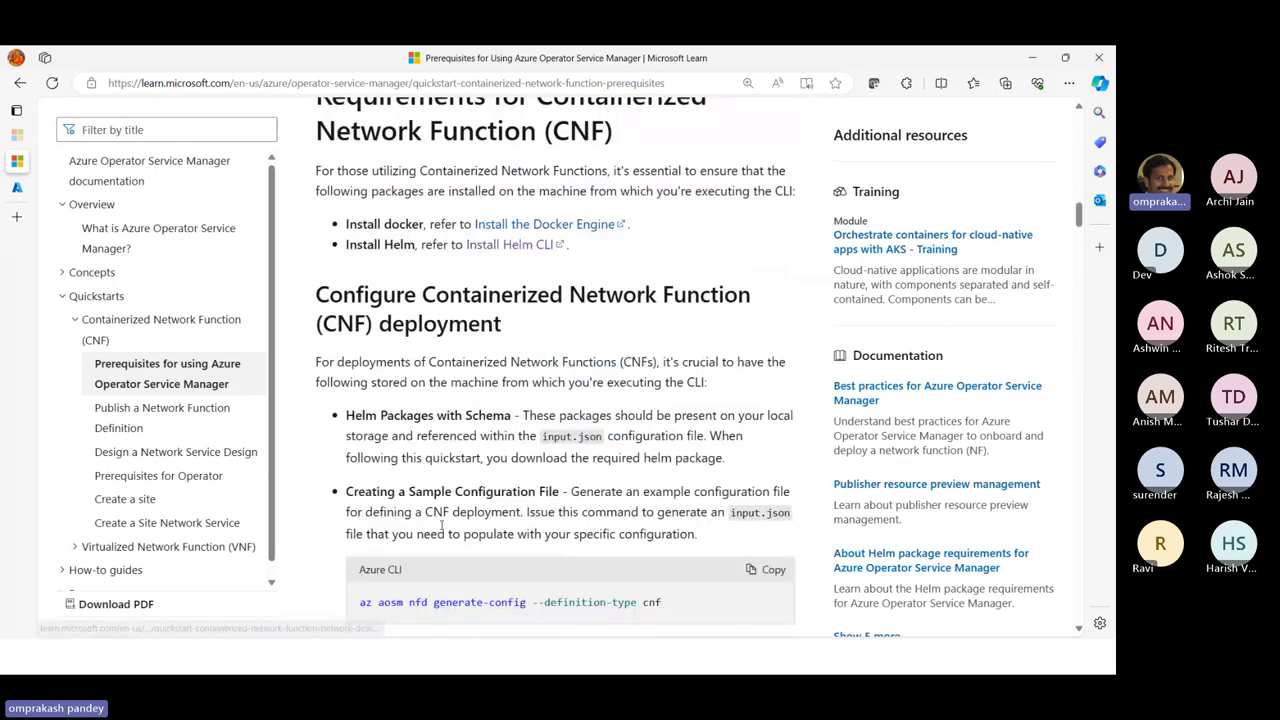
{"action": "scroll", "coordinate": [441, 525], "scroll_direction": "down", "scroll_amount": 1}
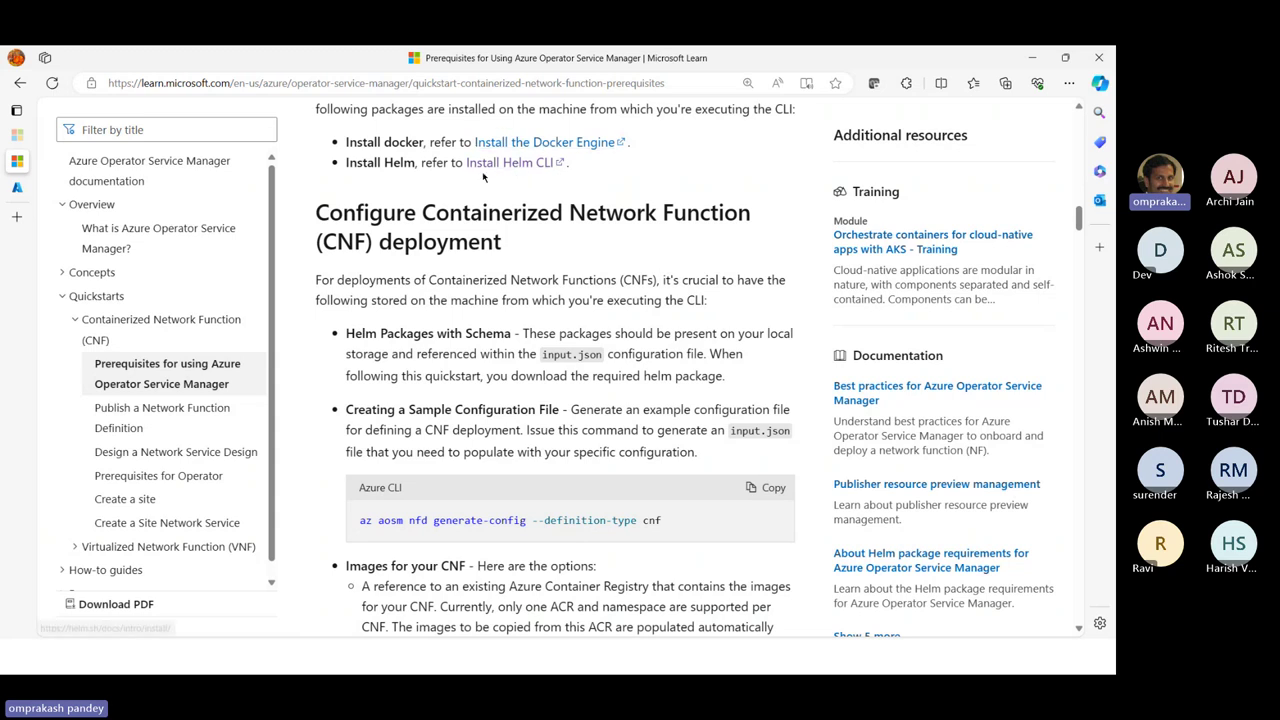
{"action": "scroll", "coordinate": [506, 442], "scroll_direction": "down", "scroll_amount": 1}
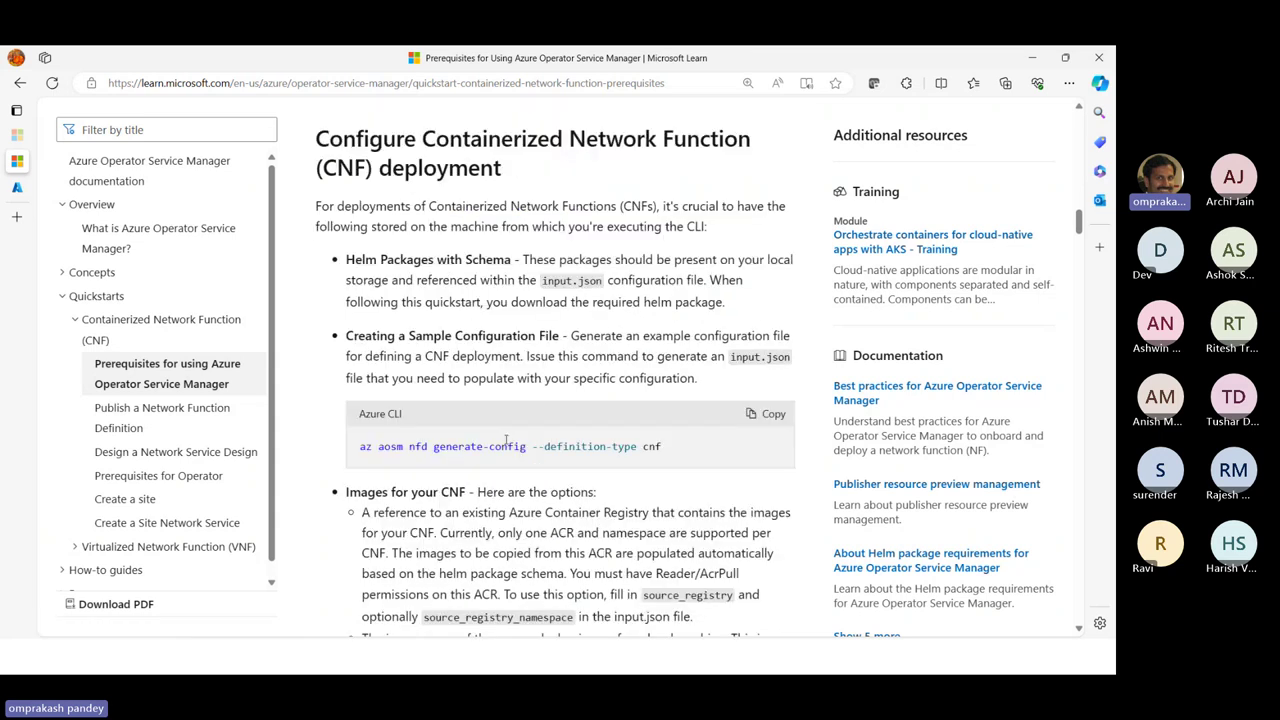
{"action": "scroll", "coordinate": [506, 442], "scroll_direction": "down", "scroll_amount": 2}
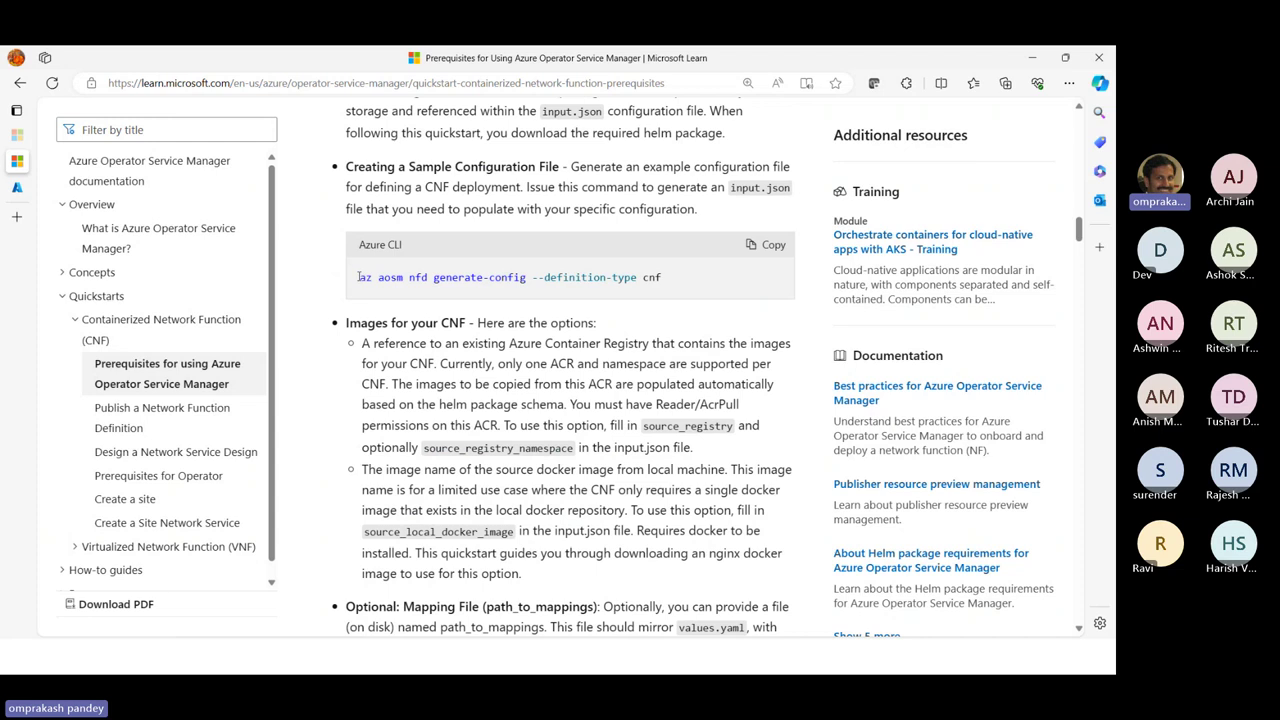
{"action": "left_click_drag", "start_coordinate": [362, 277], "coordinate": [665, 282]}
{"action": "left_click", "coordinate": [527, 293]}
{"action": "double_click", "coordinate": [416, 279]}
Step: Read the CNF image options, the optional path_to_mappings file and the helm_packages structure for input.json
{"action": "scroll", "coordinate": [663, 432], "scroll_direction": "down", "scroll_amount": 3}
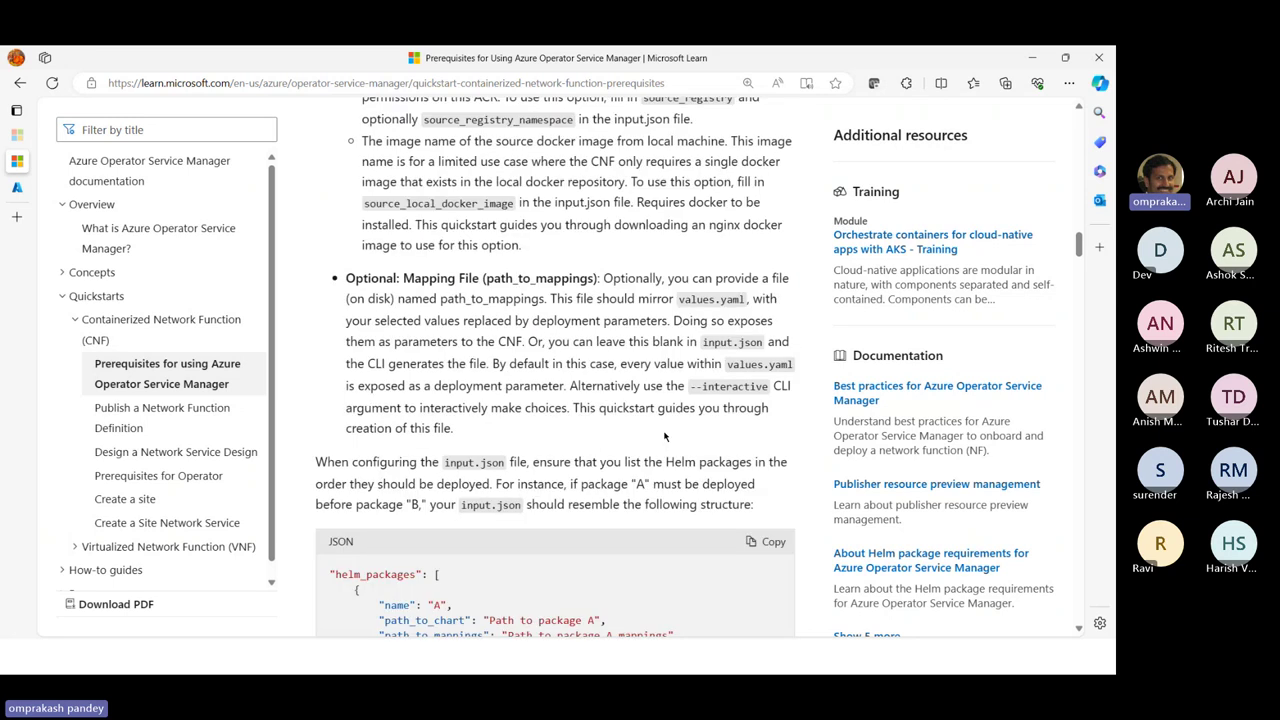
{"action": "scroll", "coordinate": [663, 432], "scroll_direction": "up", "scroll_amount": 1}
{"action": "scroll", "coordinate": [663, 432], "scroll_direction": "up", "scroll_amount": 1}
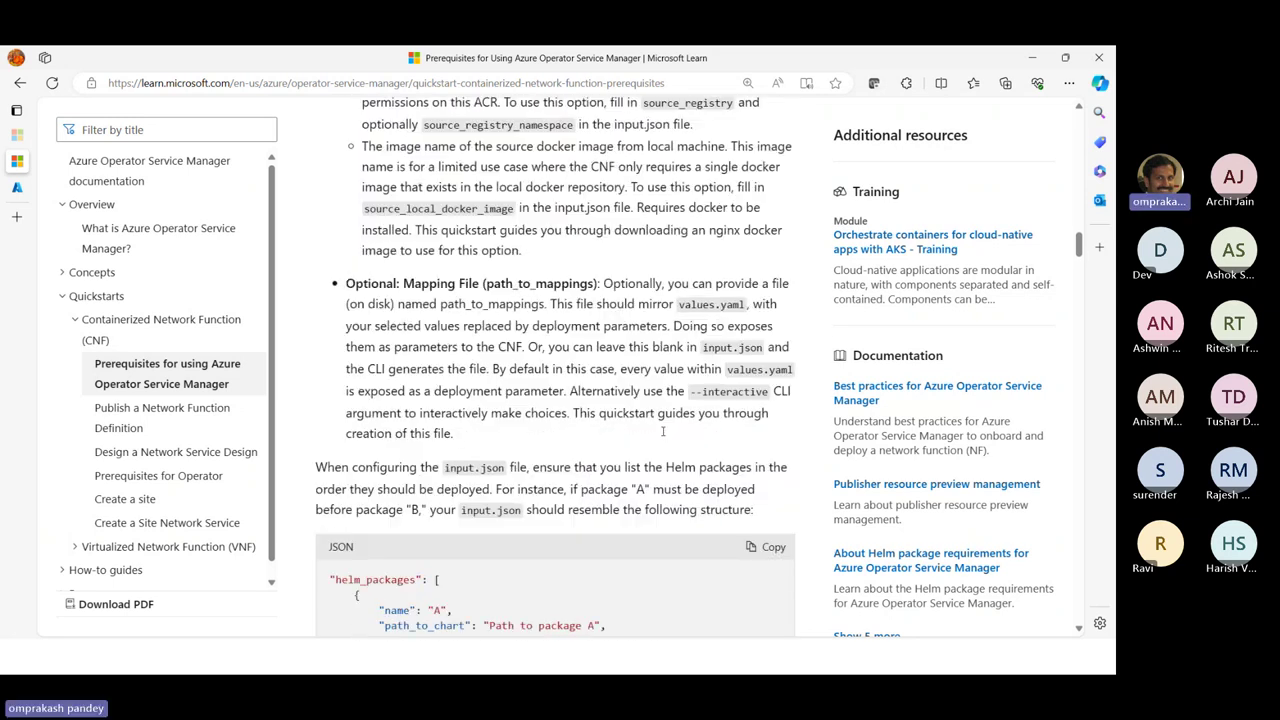
{"action": "scroll", "coordinate": [663, 432], "scroll_direction": "down", "scroll_amount": 3}
{"action": "scroll", "coordinate": [664, 434], "scroll_direction": "up", "scroll_amount": 2}
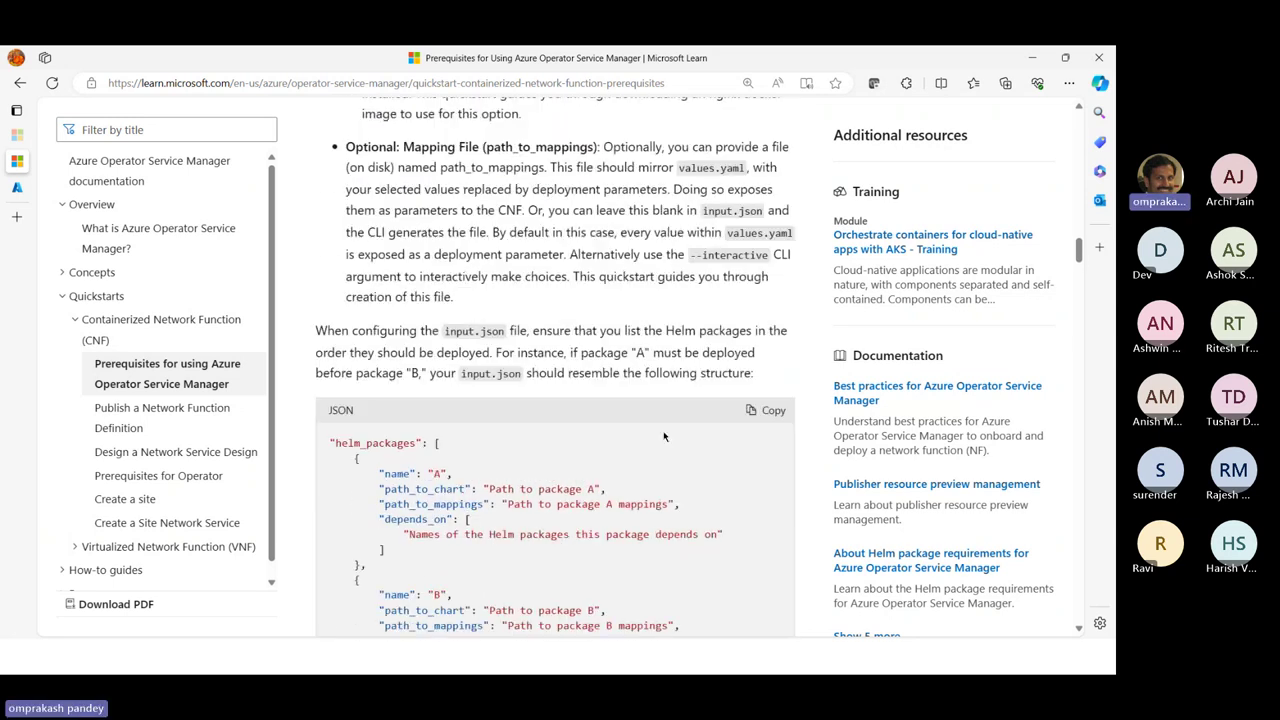
{"action": "scroll", "coordinate": [663, 436], "scroll_direction": "up", "scroll_amount": 5}
{"action": "scroll", "coordinate": [660, 432], "scroll_direction": "down", "scroll_amount": 6}
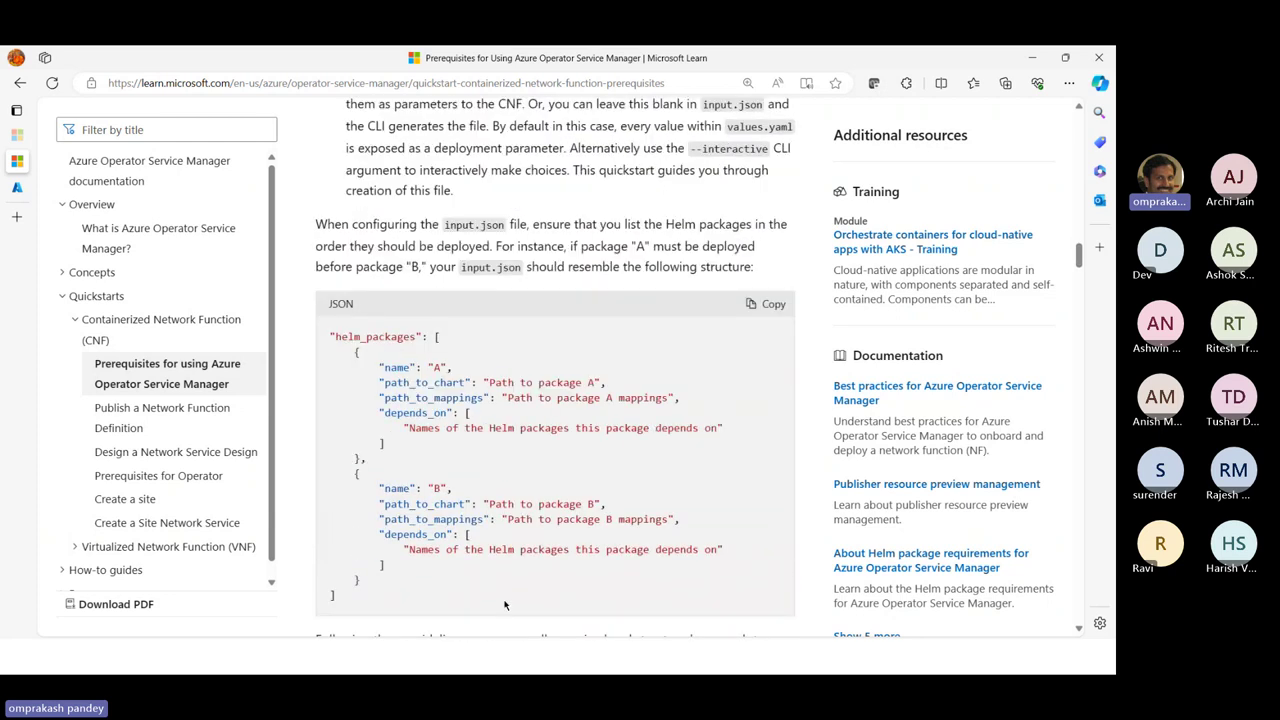
Step: Switch to the PuTTY session, view input-vnf-nfd.json in vi, and quit the editor
{"action": "key", "text": "alt+Tab"}
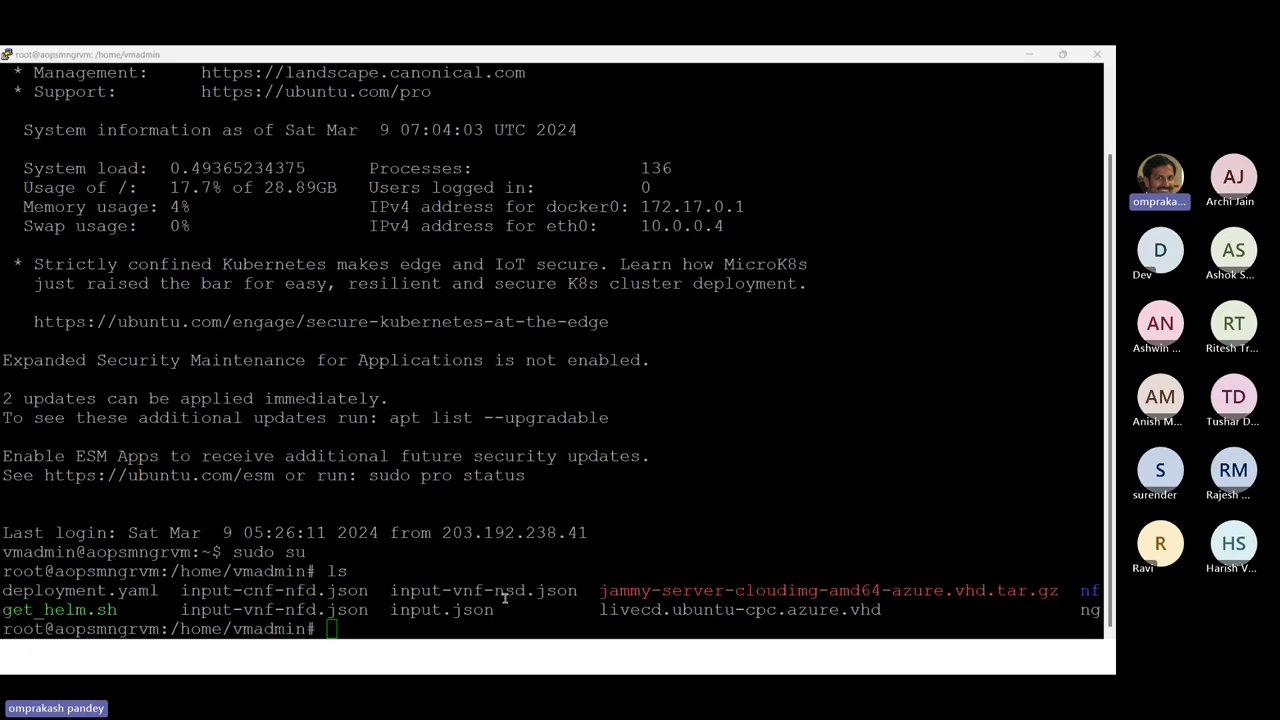
{"action": "type", "text": "vi "}
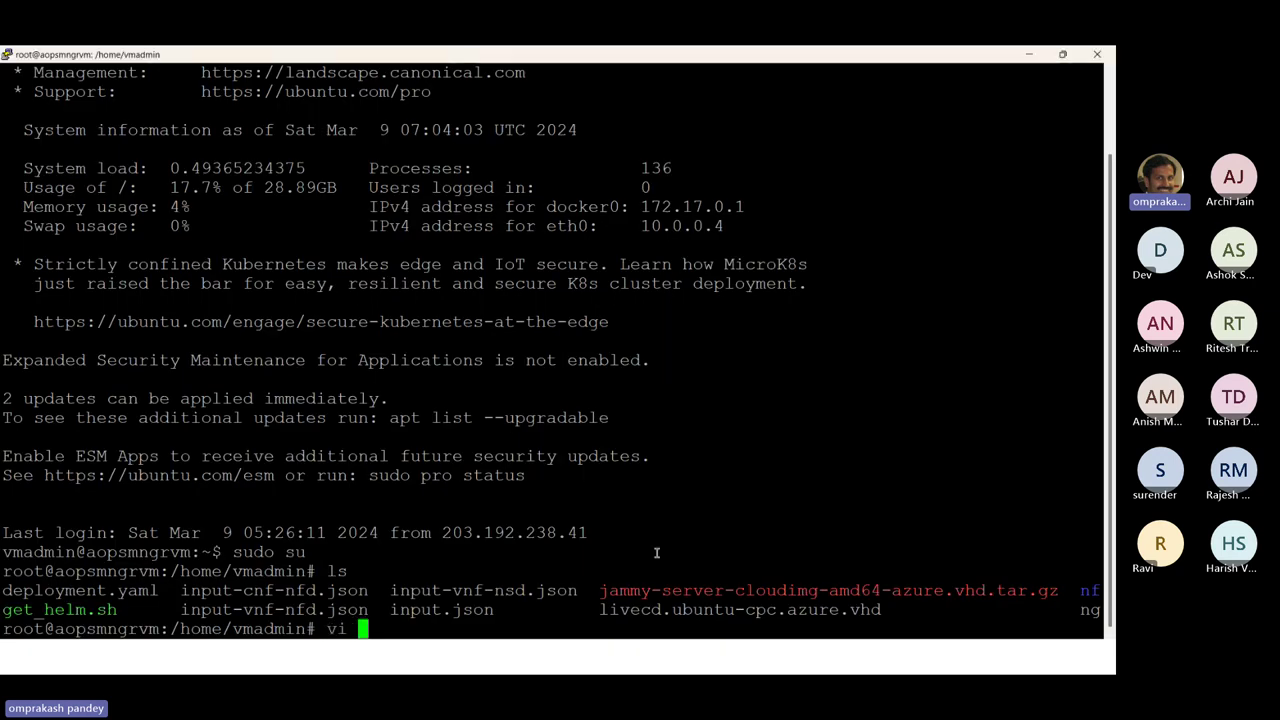
{"action": "type", "text": "input-vn"}
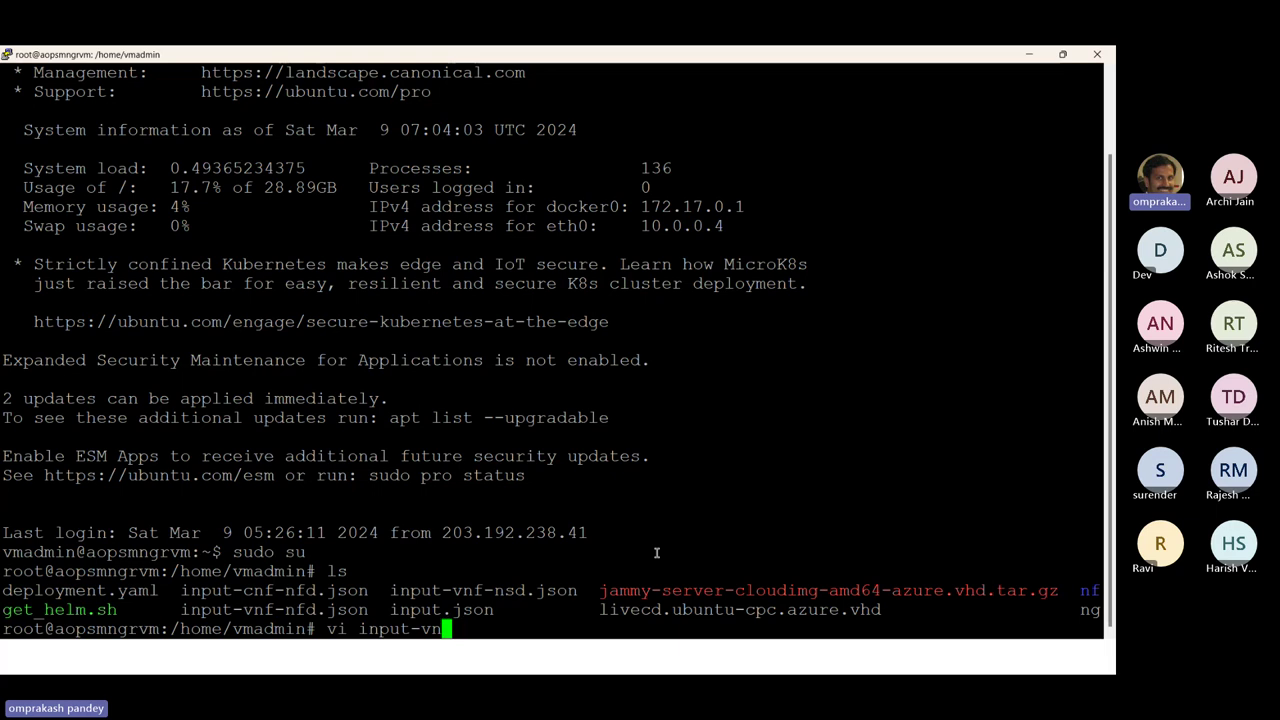
{"action": "type", "text": "f-nfd.jso"}
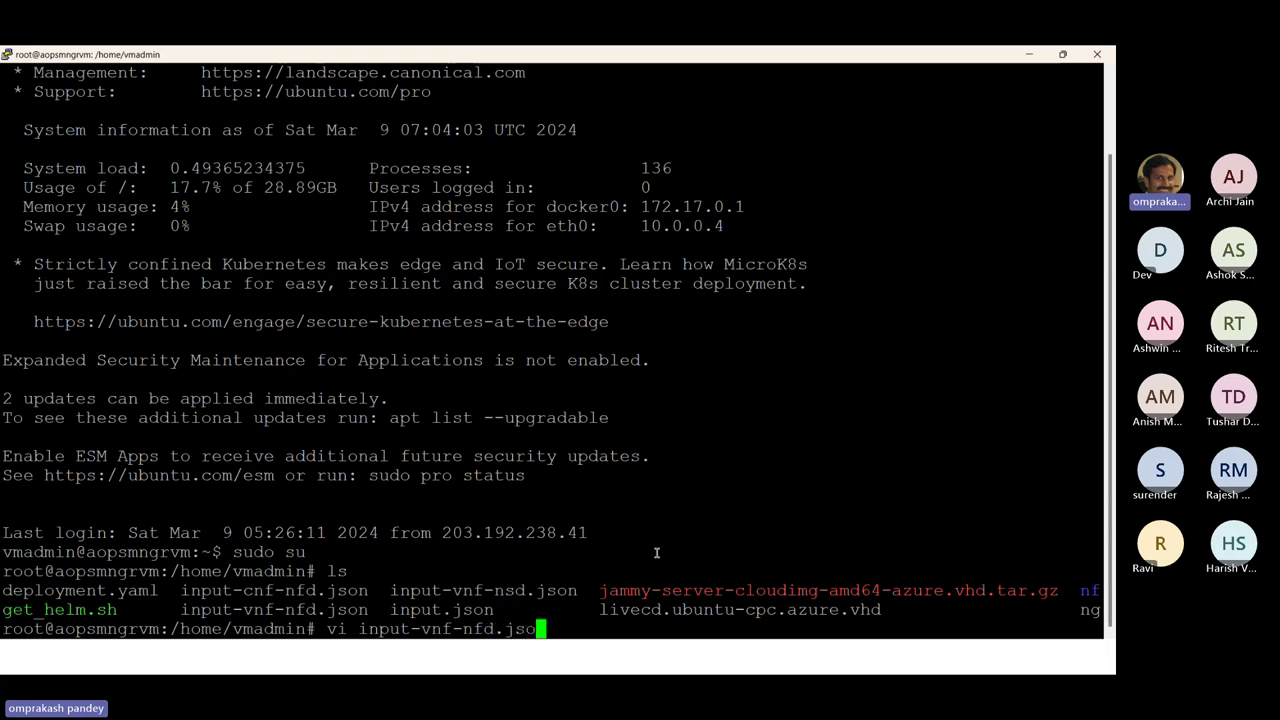
{"action": "type", "text": "n"}
{"action": "key", "text": "Return"}
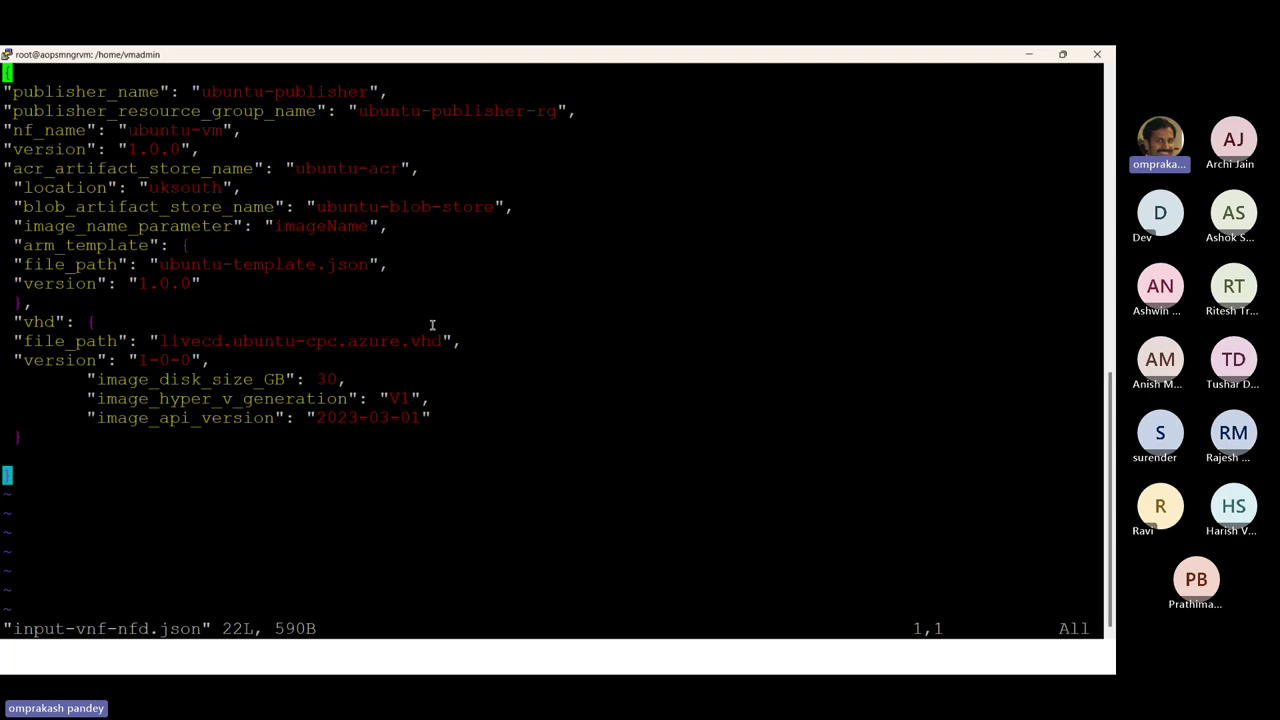
{"action": "type", "text": ":q"}
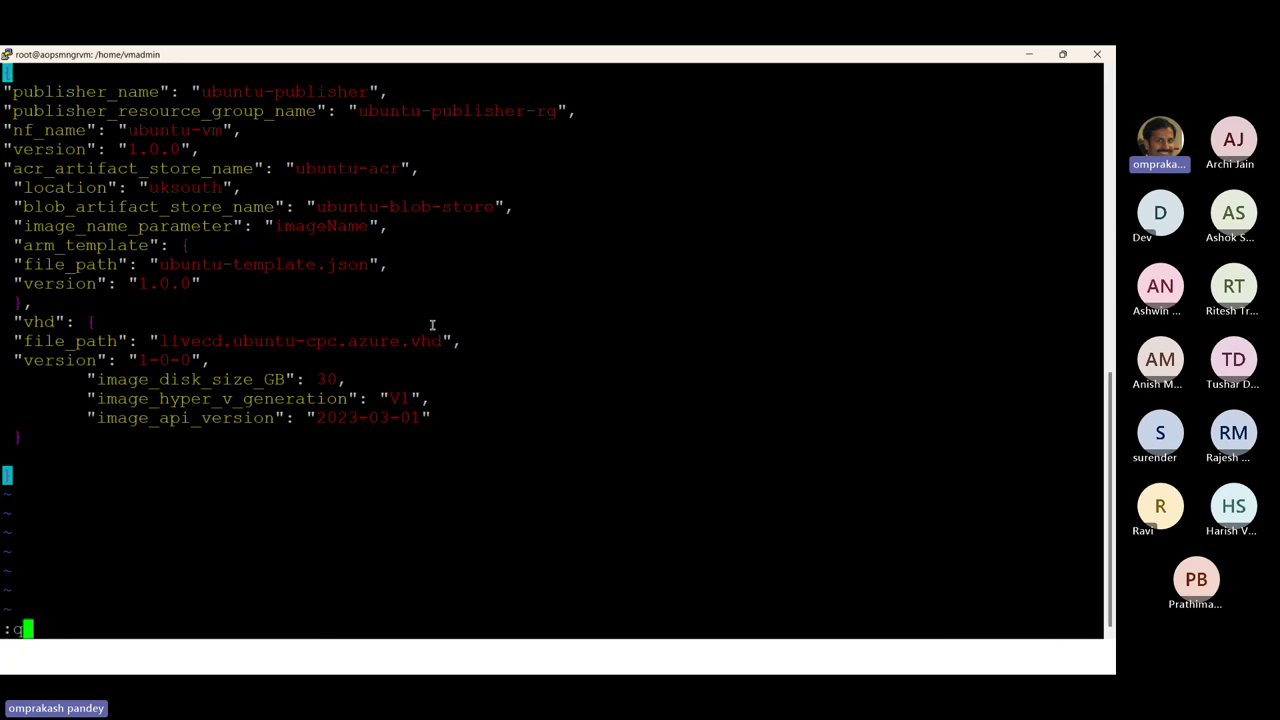
{"action": "key", "text": "Return"}
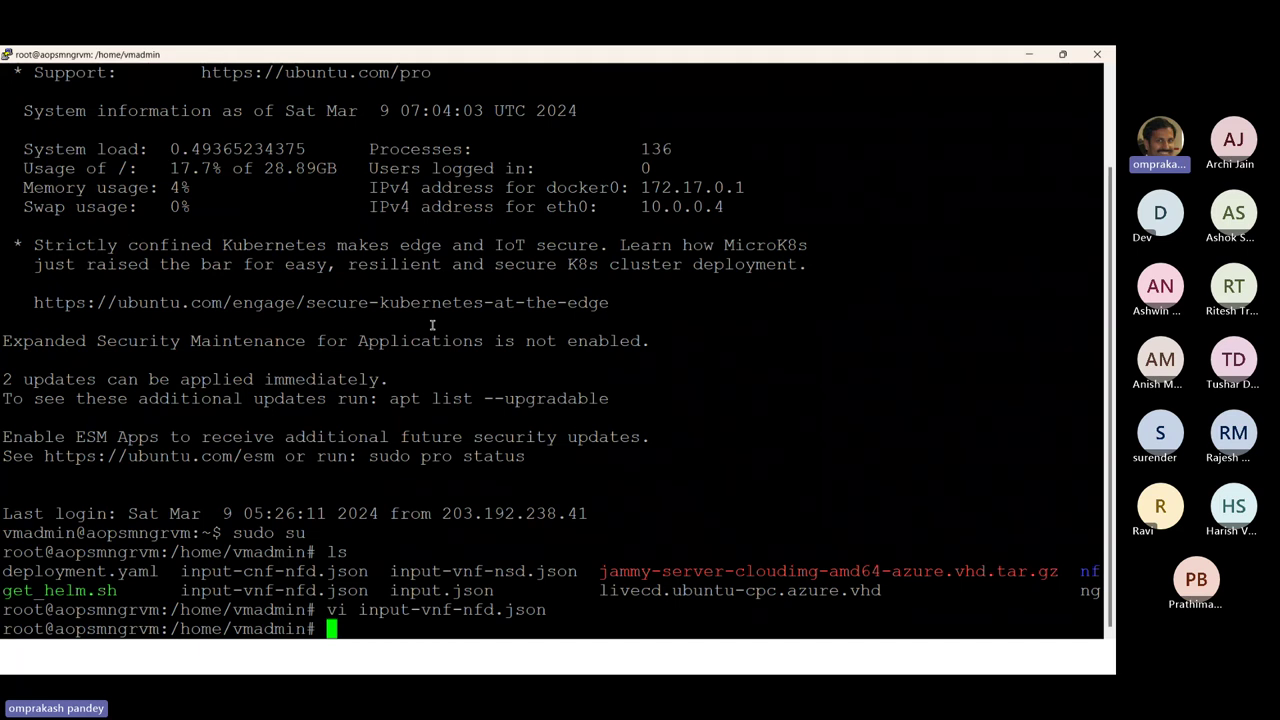
Step: Reuse the previous vi command to view input-cnf-nfd.json instead, and quit the editor
{"action": "key", "text": "Up"}
{"action": "key", "text": "Left"}
{"action": "key", "text": "Left"}
{"action": "key", "text": "Left"}
{"action": "key", "text": "Left"}
{"action": "key", "text": "Left"}
{"action": "key", "text": "Left"}
{"action": "key", "text": "Left"}
{"action": "key", "text": "Left"}
{"action": "key", "text": "Left"}
{"action": "key", "text": "Left"}
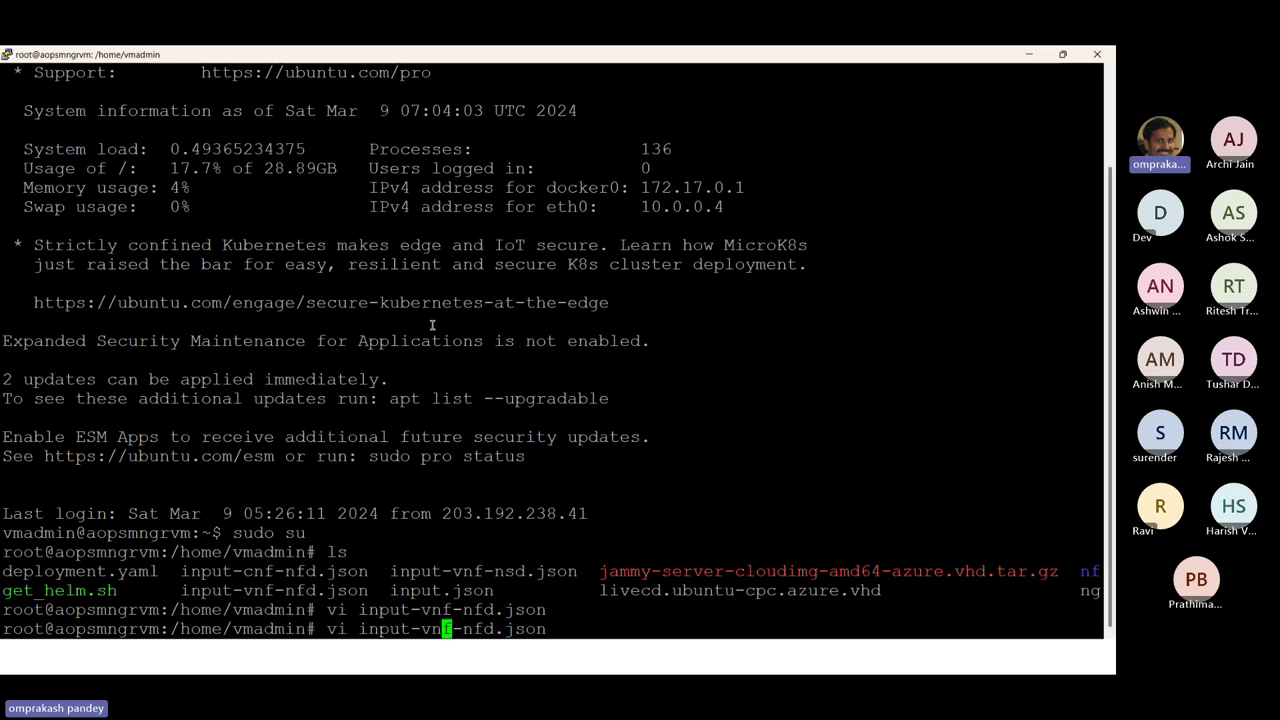
{"action": "key", "text": "Left"}
{"action": "key", "text": "BackSpace"}
{"action": "type", "text": "c"}
{"action": "key", "text": "Return"}
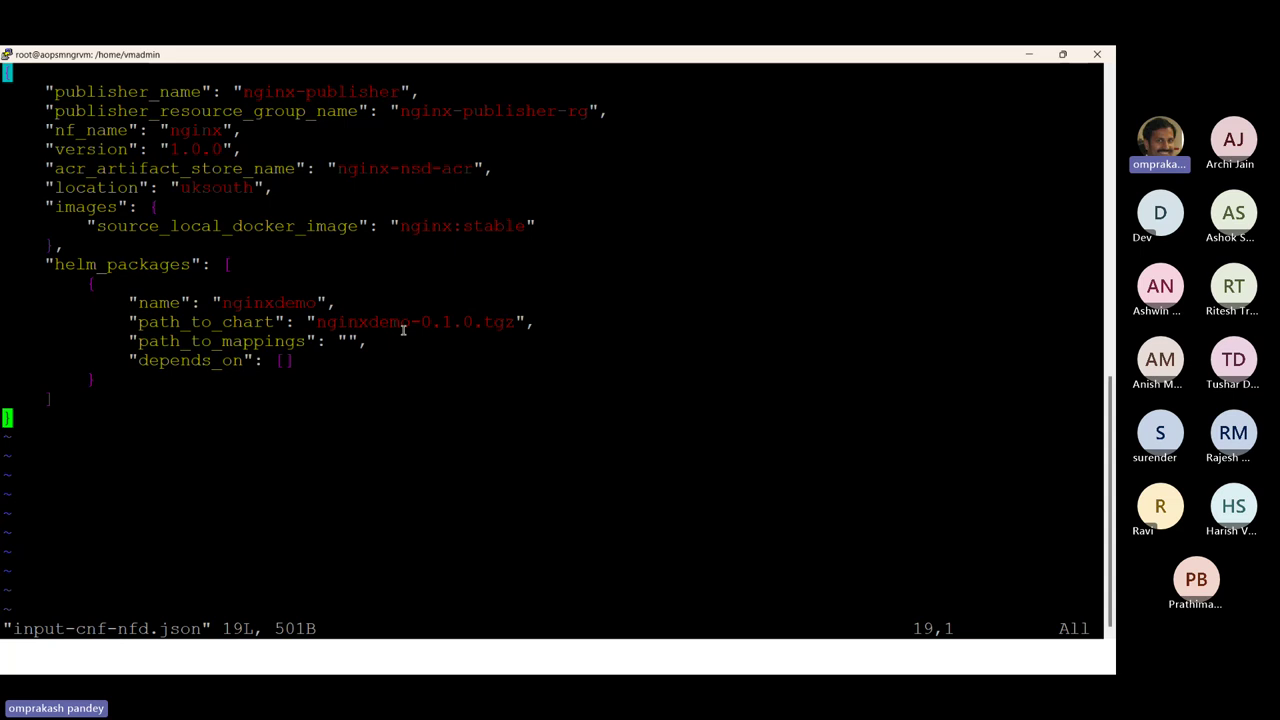
{"action": "type", "text": ":q"}
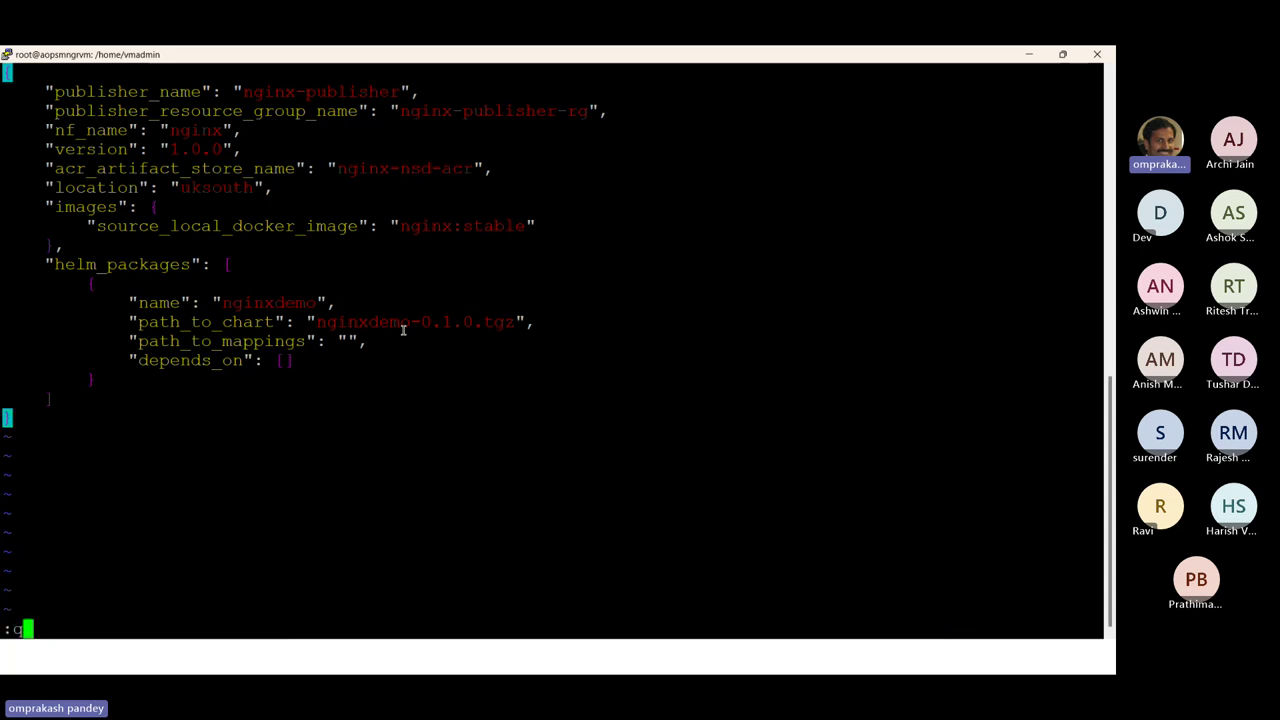
{"action": "key", "text": "Return"}
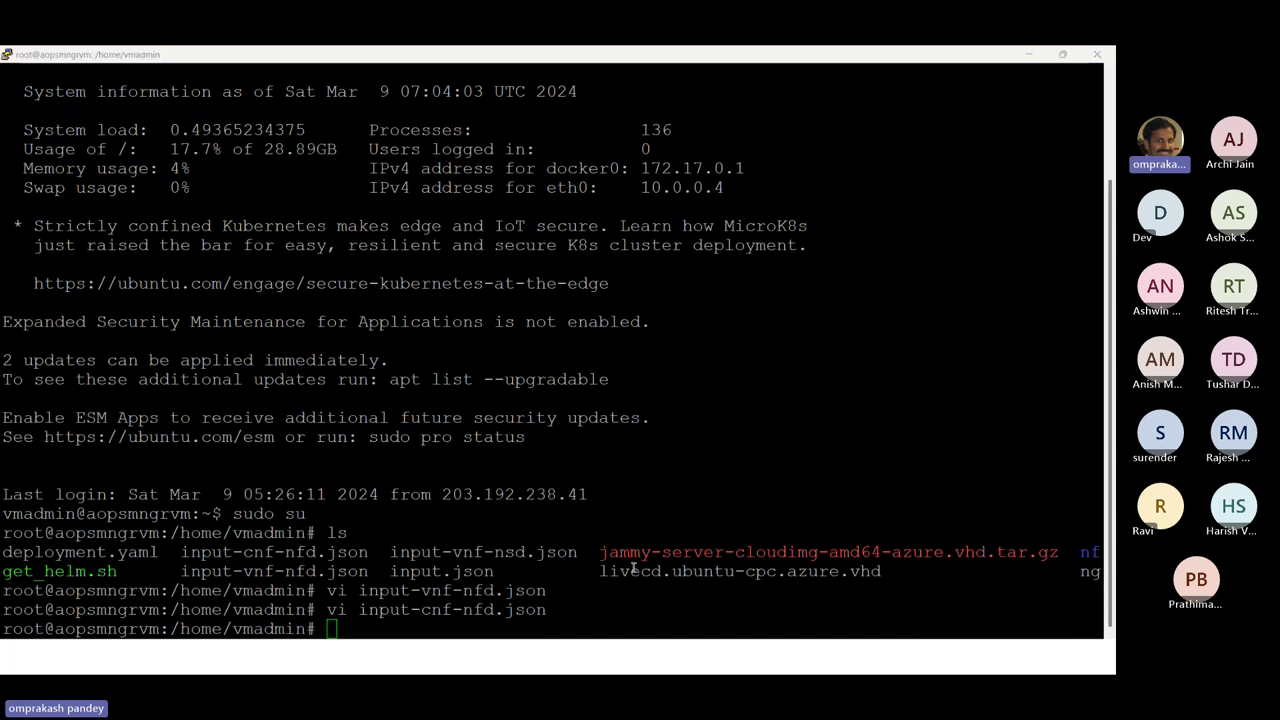
Step: Return to the Microsoft Learn page and review the helm_packages sample, the docker pull nginx:stable instruction and the Helm chart sections
{"action": "key", "text": "alt+Tab"}
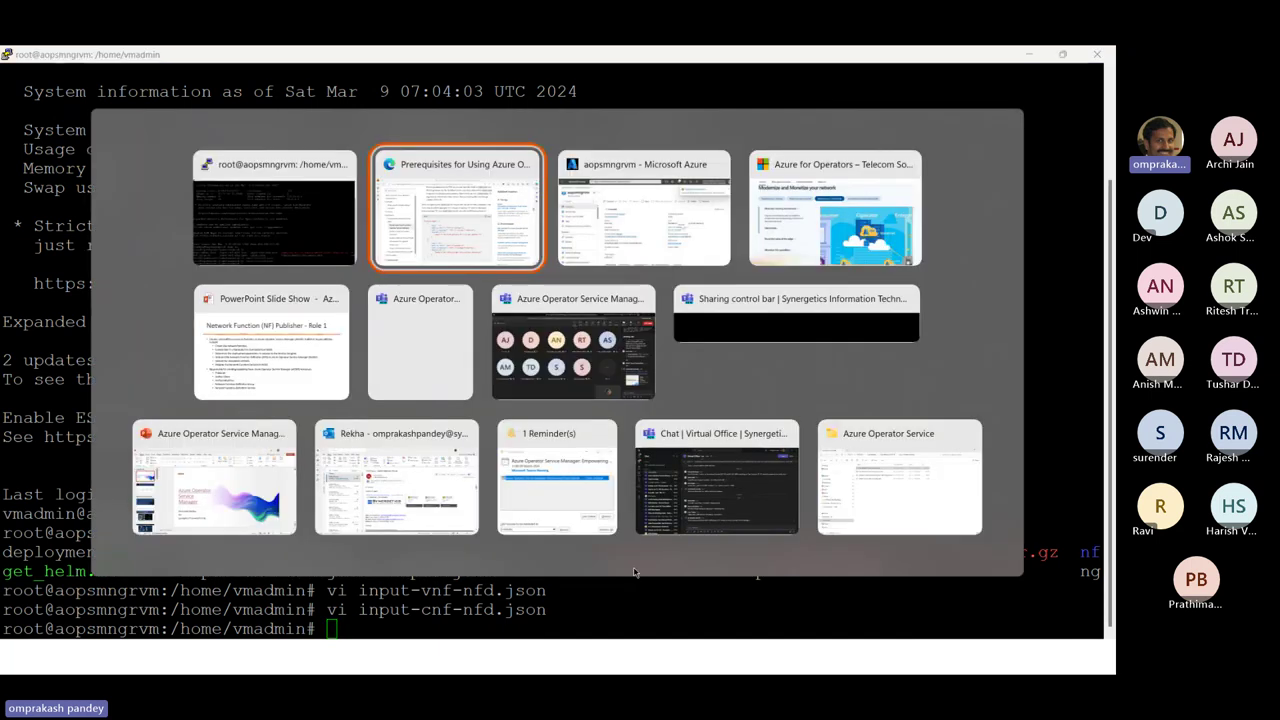
{"action": "scroll", "coordinate": [427, 277], "scroll_direction": "down", "scroll_amount": 4}
{"action": "scroll", "coordinate": [427, 277], "scroll_direction": "up", "scroll_amount": 3}
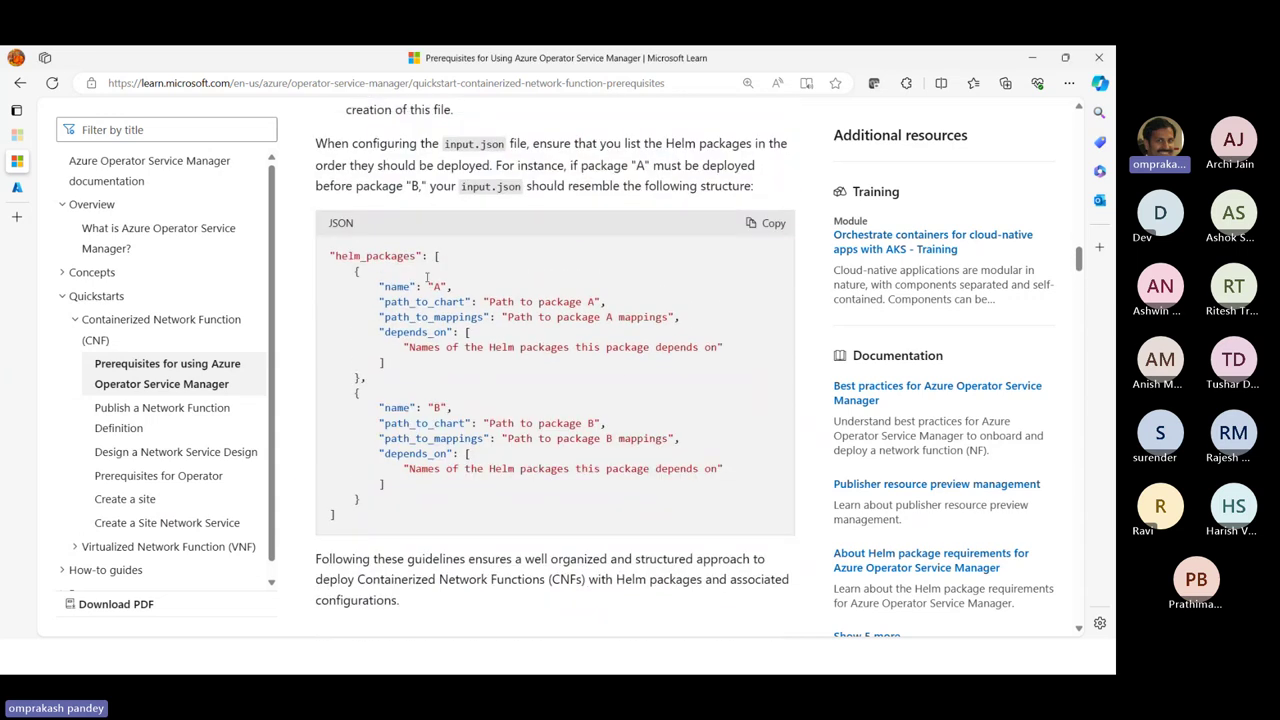
{"action": "scroll", "coordinate": [418, 299], "scroll_direction": "up", "scroll_amount": 2}
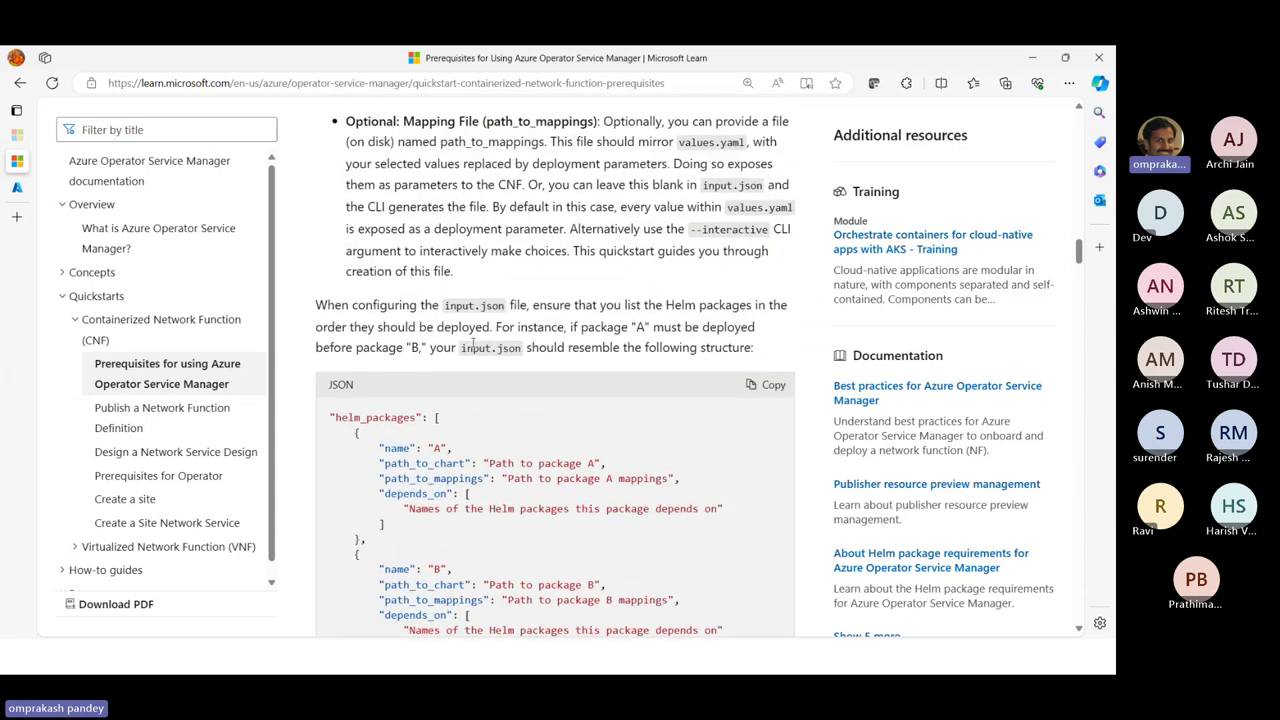
{"action": "scroll", "coordinate": [491, 406], "scroll_direction": "down", "scroll_amount": 7}
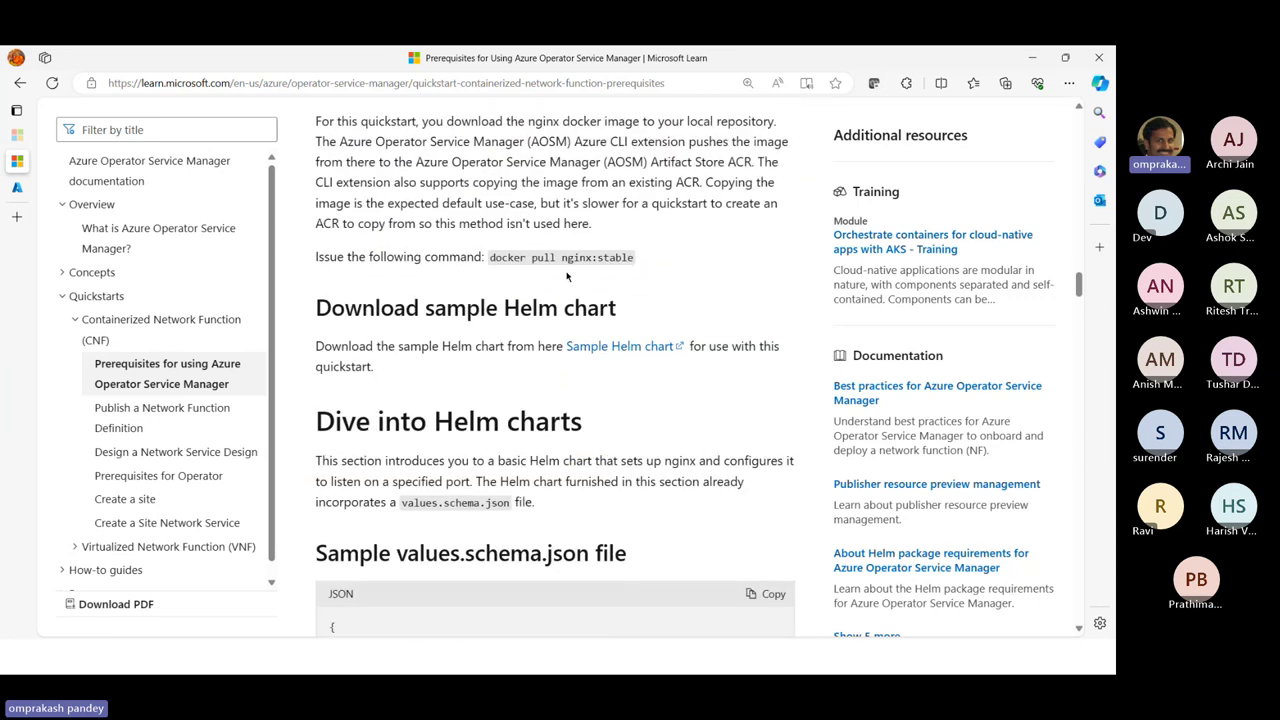
{"action": "scroll", "coordinate": [536, 401], "scroll_direction": "down", "scroll_amount": 3}
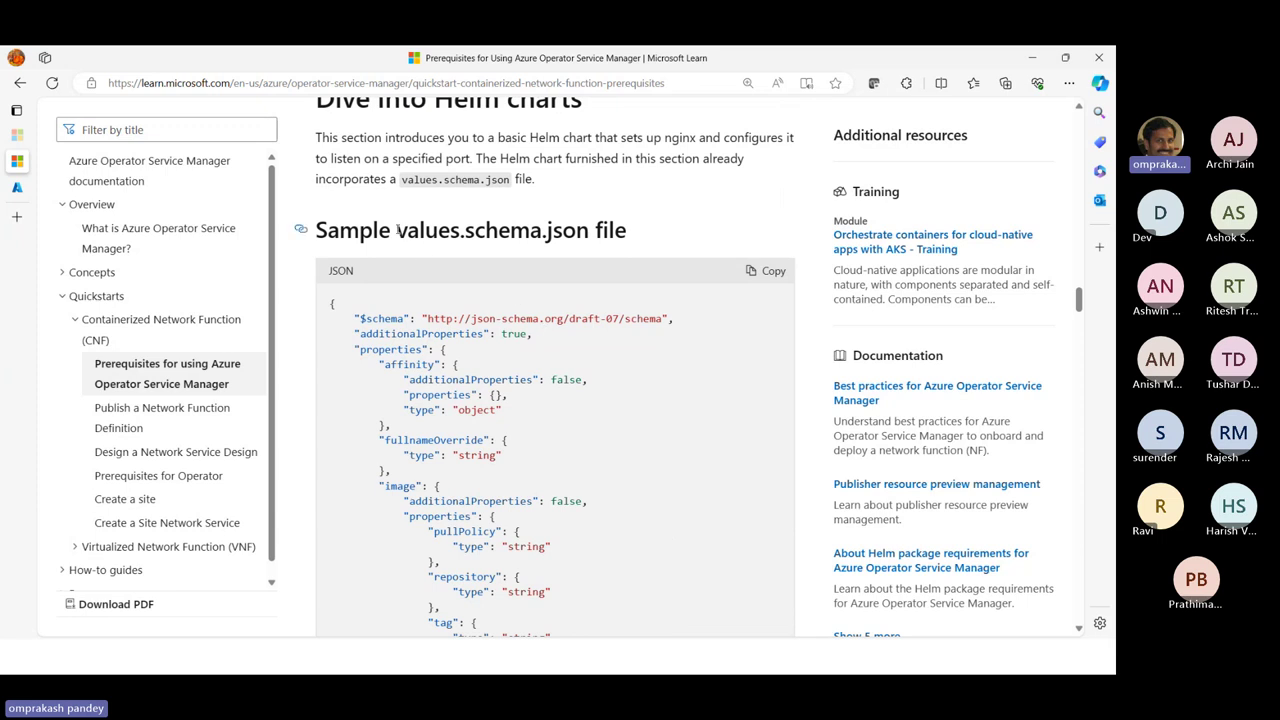
{"action": "scroll", "coordinate": [457, 204], "scroll_direction": "up", "scroll_amount": 1}
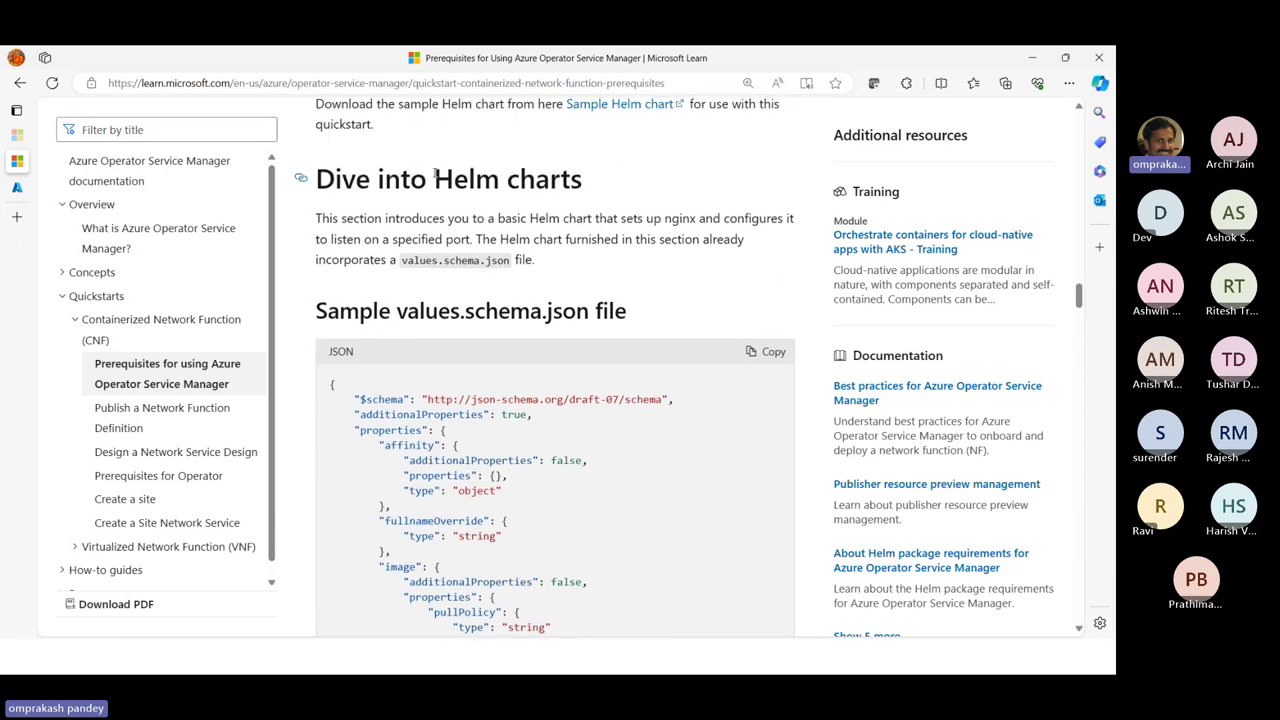
{"action": "left_click_drag", "start_coordinate": [435, 178], "coordinate": [594, 177]}
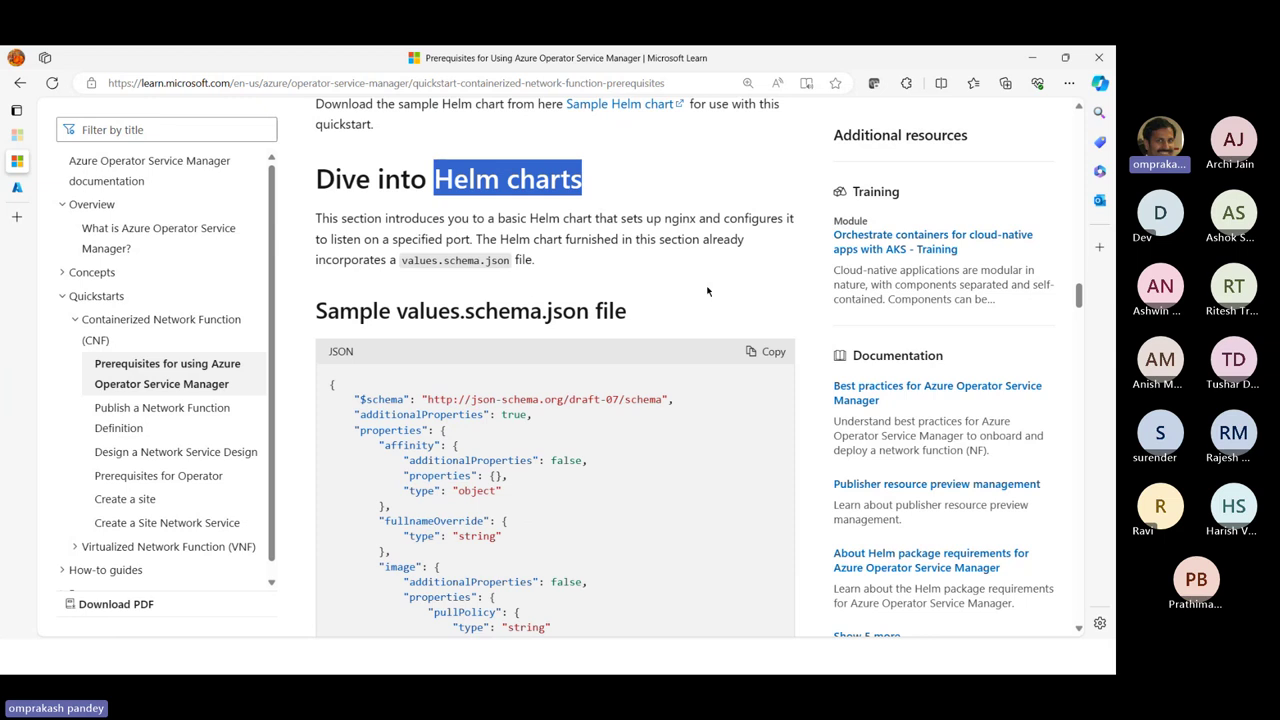
{"action": "left_click", "coordinate": [716, 383]}
Step: Examine the sample values.schema.json file, including its ingress and service account sections and the service port type
{"action": "scroll", "coordinate": [716, 383], "scroll_direction": "down", "scroll_amount": 6}
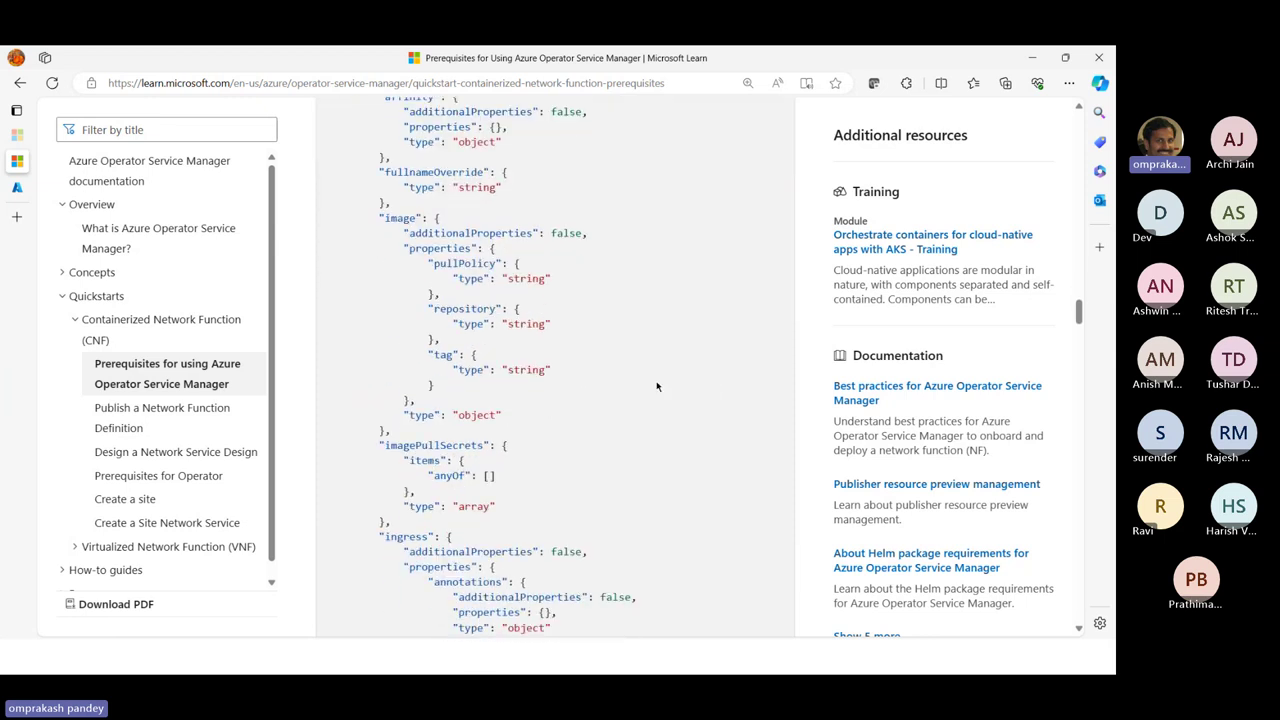
{"action": "scroll", "coordinate": [651, 386], "scroll_direction": "down", "scroll_amount": 7}
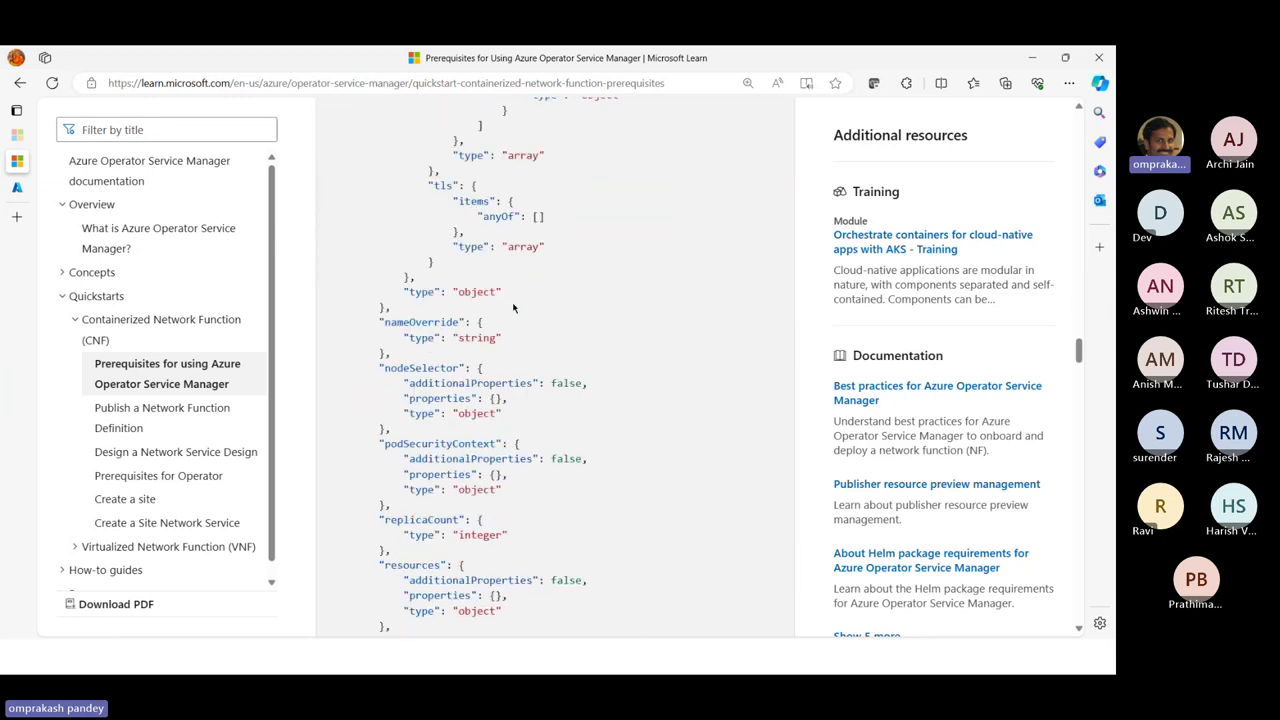
{"action": "scroll", "coordinate": [513, 307], "scroll_direction": "down", "scroll_amount": 4}
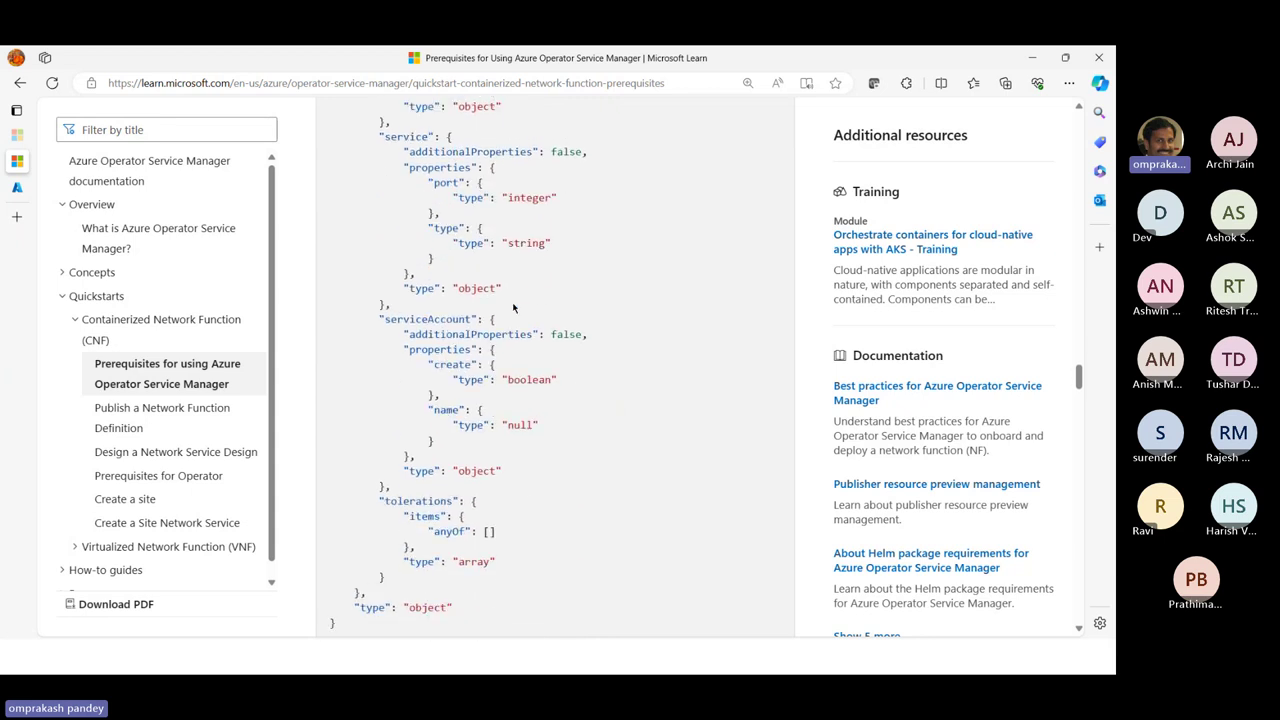
{"action": "scroll", "coordinate": [513, 307], "scroll_direction": "up", "scroll_amount": 3}
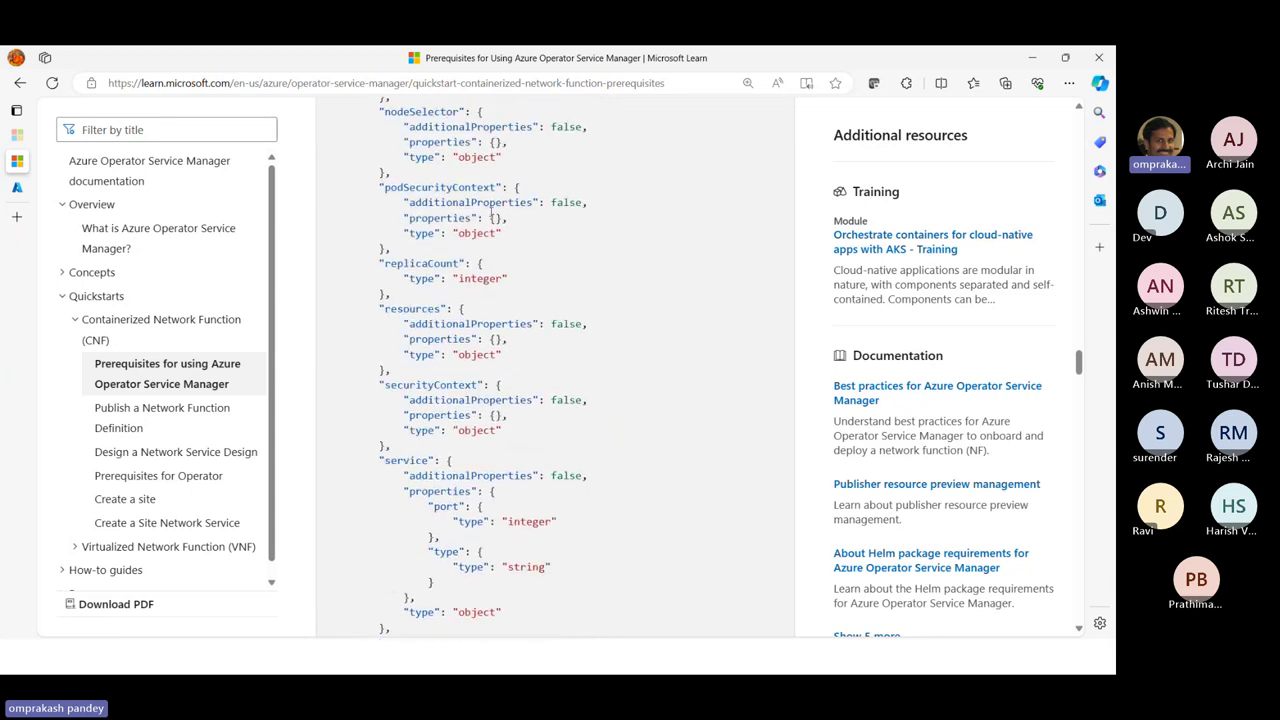
{"action": "scroll", "coordinate": [565, 448], "scroll_direction": "down", "scroll_amount": 2}
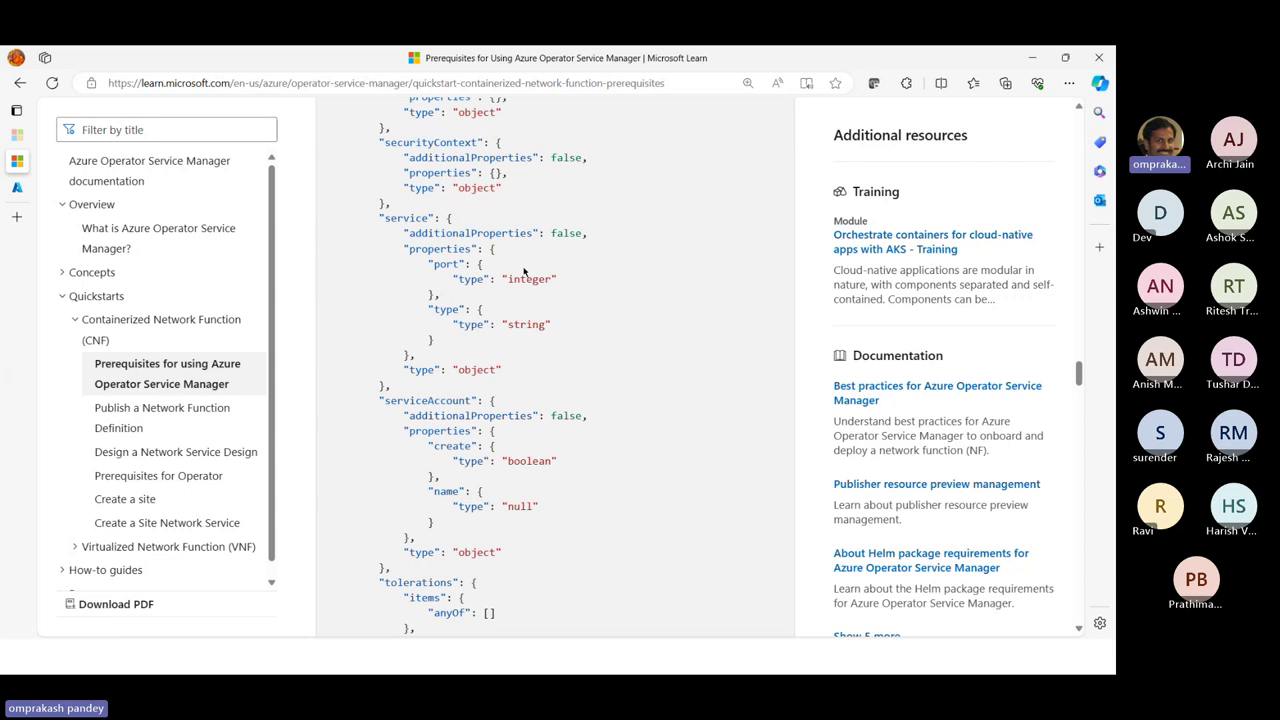
{"action": "double_click", "coordinate": [520, 279]}
{"action": "scroll", "coordinate": [540, 262], "scroll_direction": "down", "scroll_amount": 2}
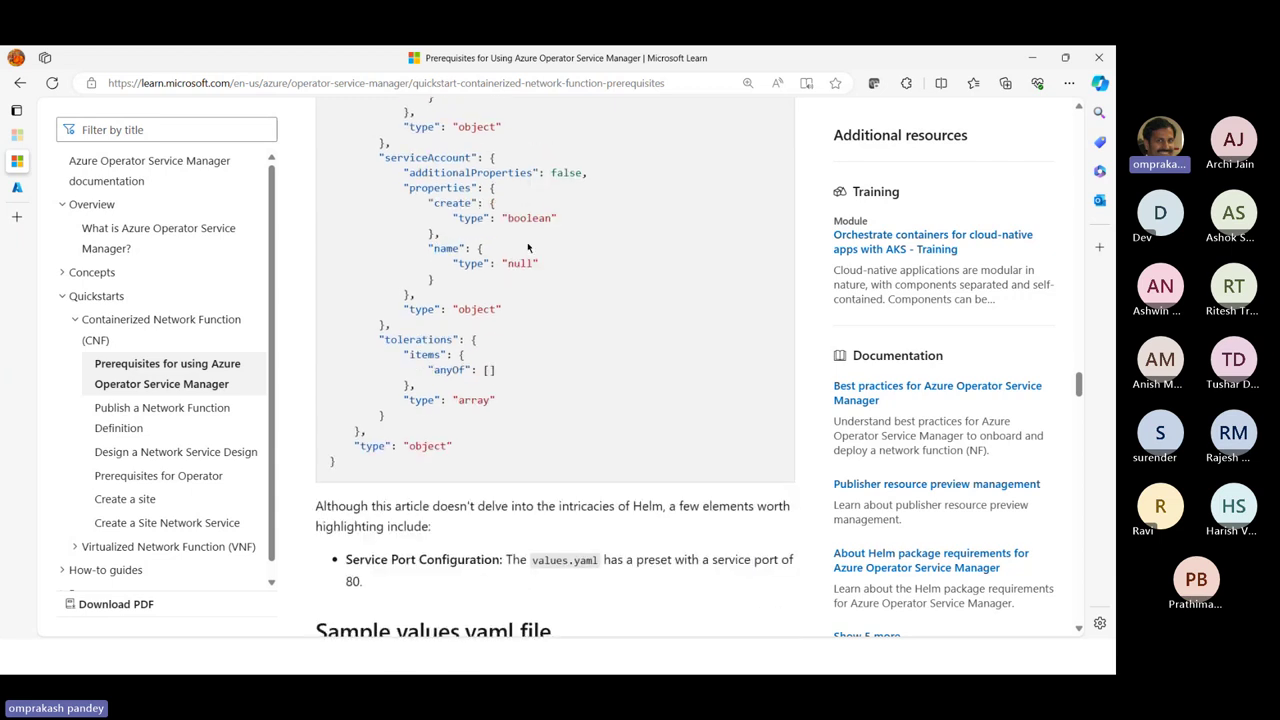
{"action": "scroll", "coordinate": [553, 385], "scroll_direction": "up", "scroll_amount": 7}
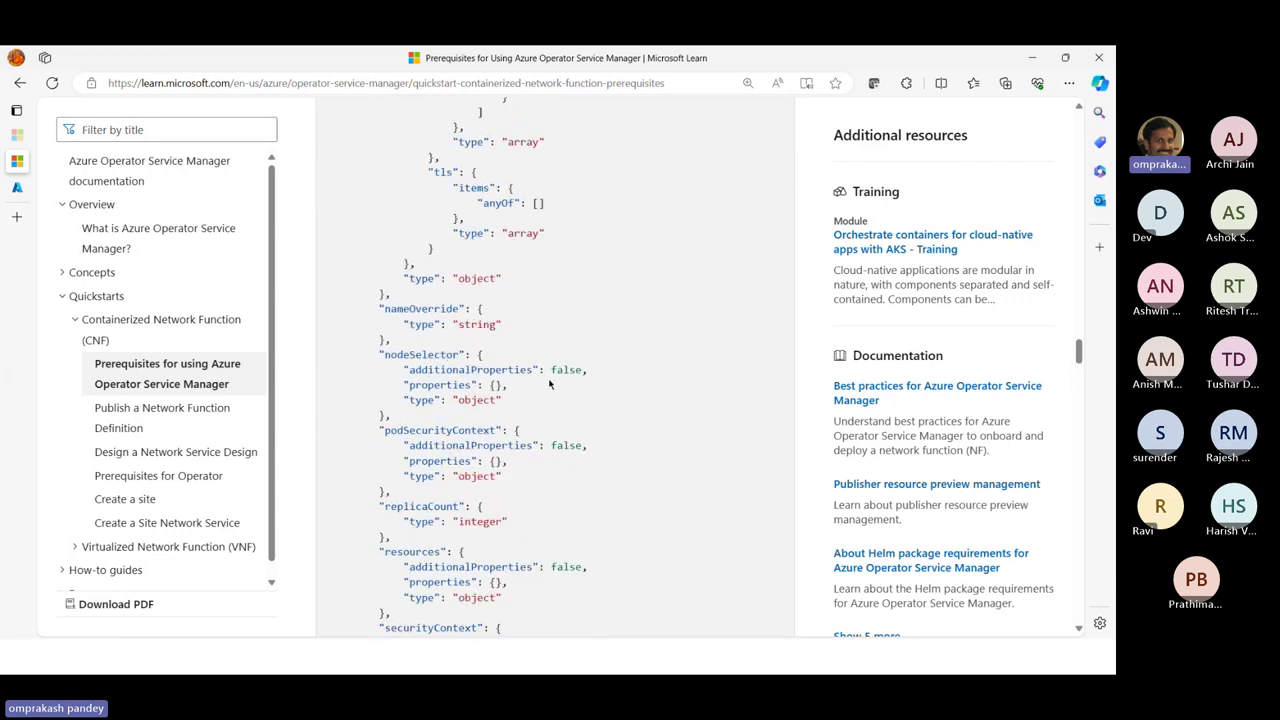
{"action": "scroll", "coordinate": [549, 384], "scroll_direction": "up", "scroll_amount": 2}
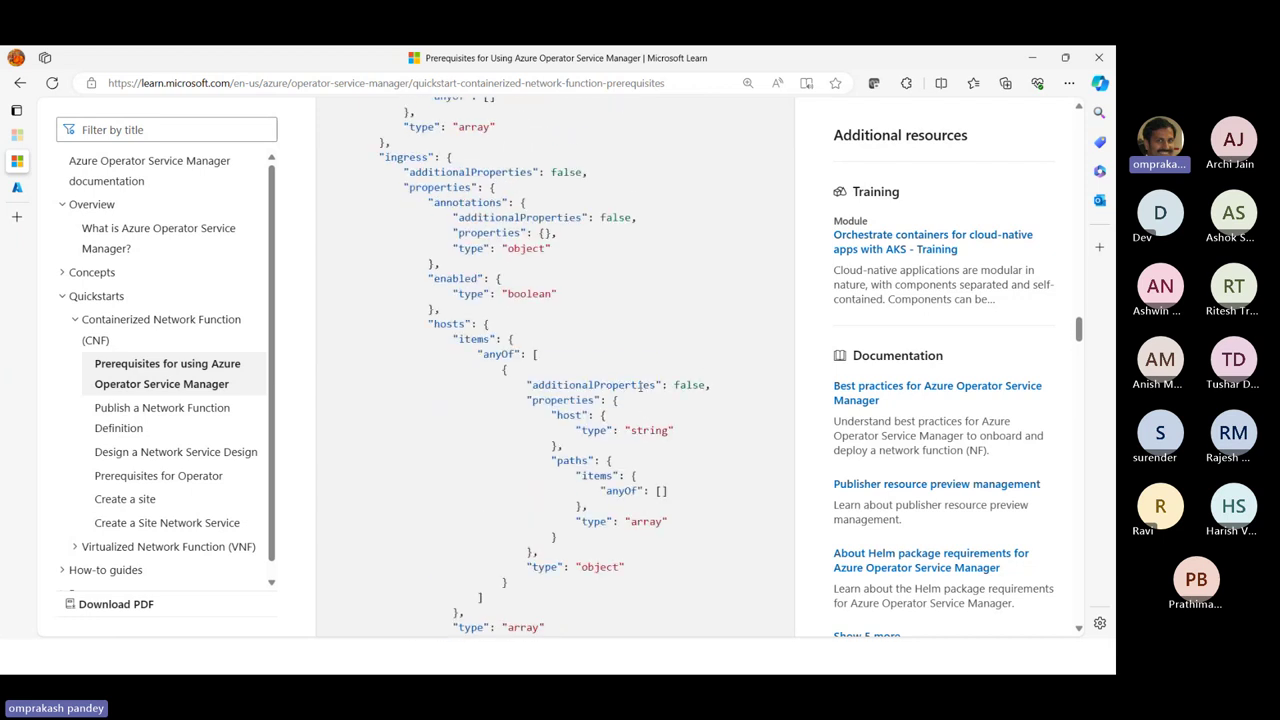
{"action": "scroll", "coordinate": [641, 393], "scroll_direction": "down", "scroll_amount": 9}
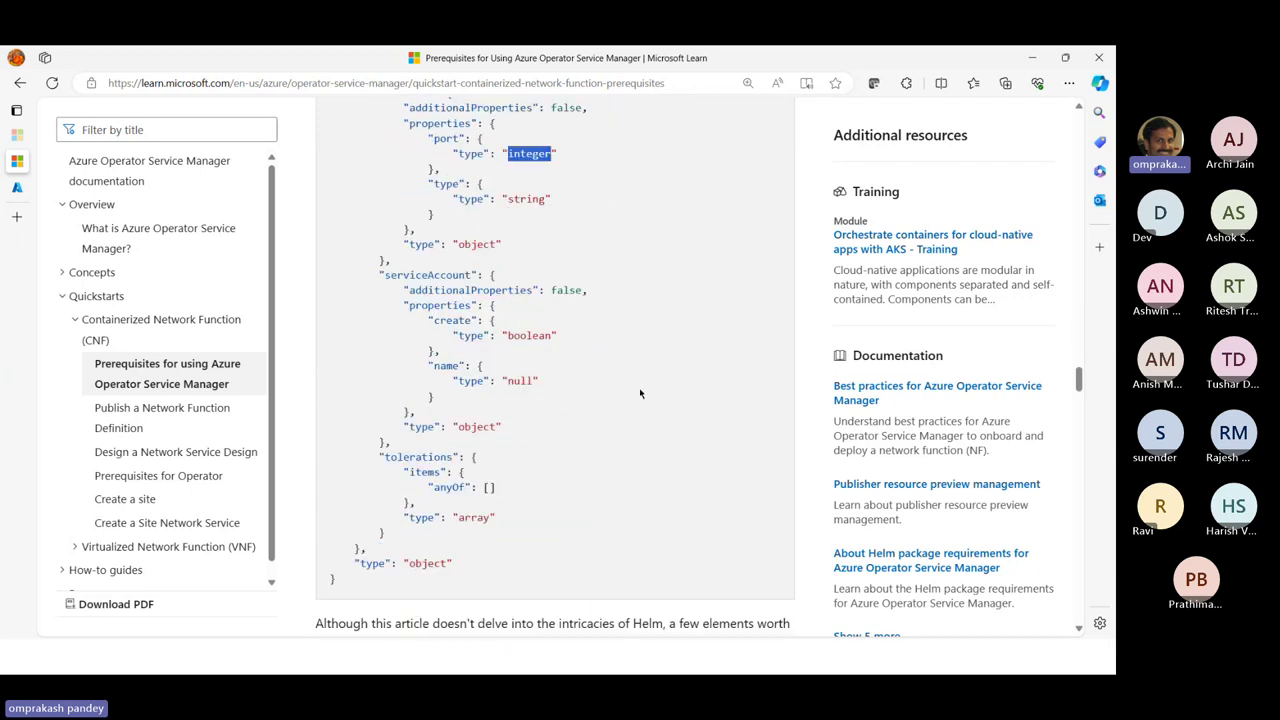
Step: Review the sample nginxdemo default values YAML, including its imagePullSecrets, service port, ingress and resources sections
{"action": "scroll", "coordinate": [640, 394], "scroll_direction": "down", "scroll_amount": 3}
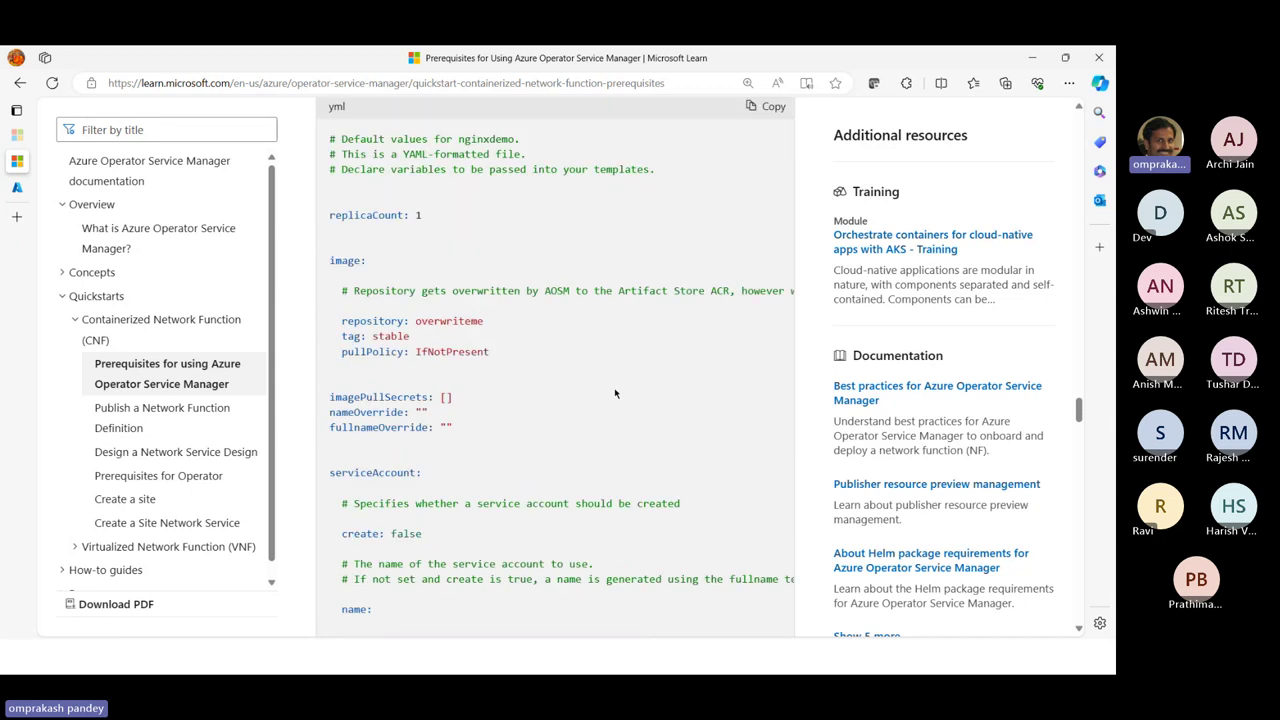
{"action": "scroll", "coordinate": [638, 418], "scroll_direction": "down", "scroll_amount": 2}
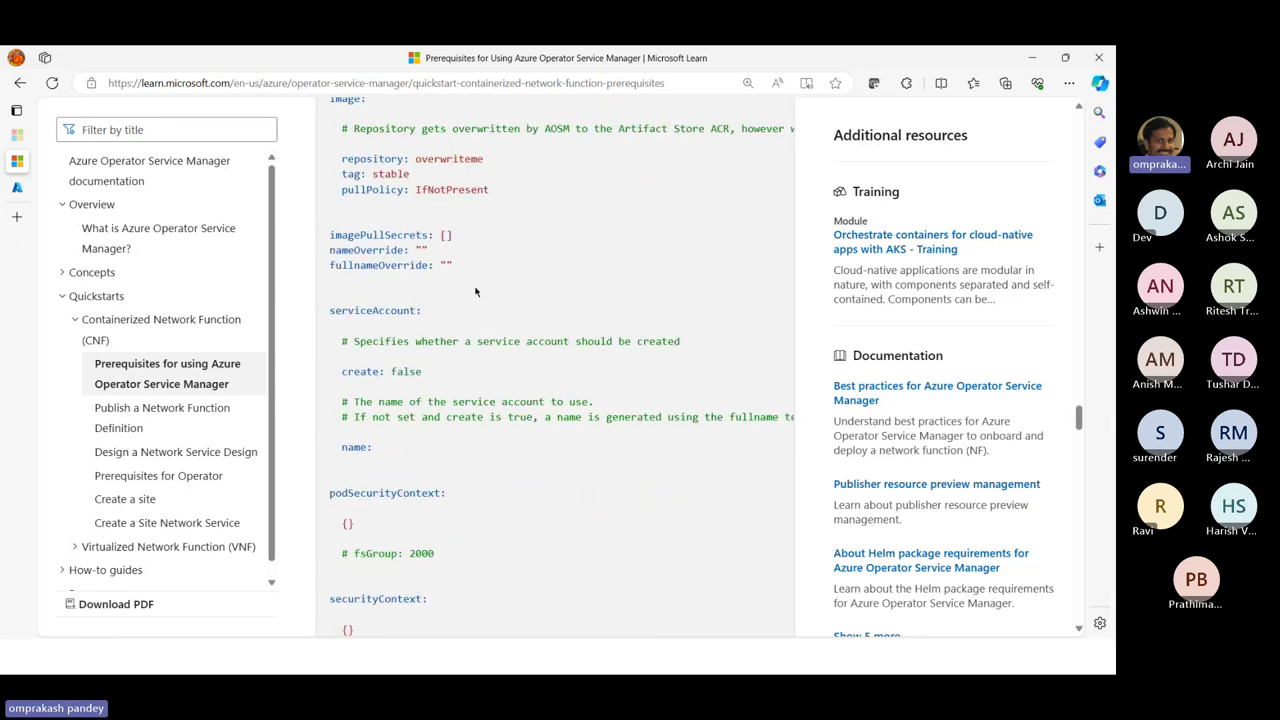
{"action": "double_click", "coordinate": [445, 235]}
{"action": "scroll", "coordinate": [555, 429], "scroll_direction": "down", "scroll_amount": 2}
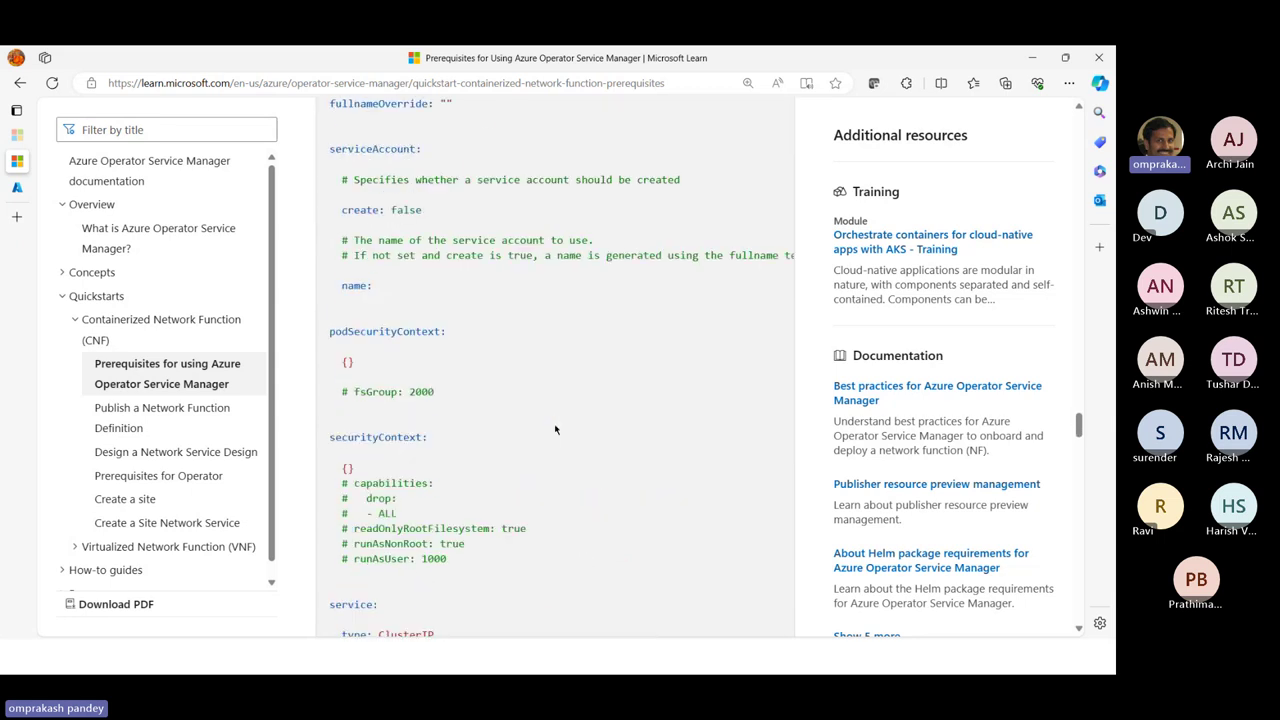
{"action": "scroll", "coordinate": [555, 429], "scroll_direction": "down", "scroll_amount": 4}
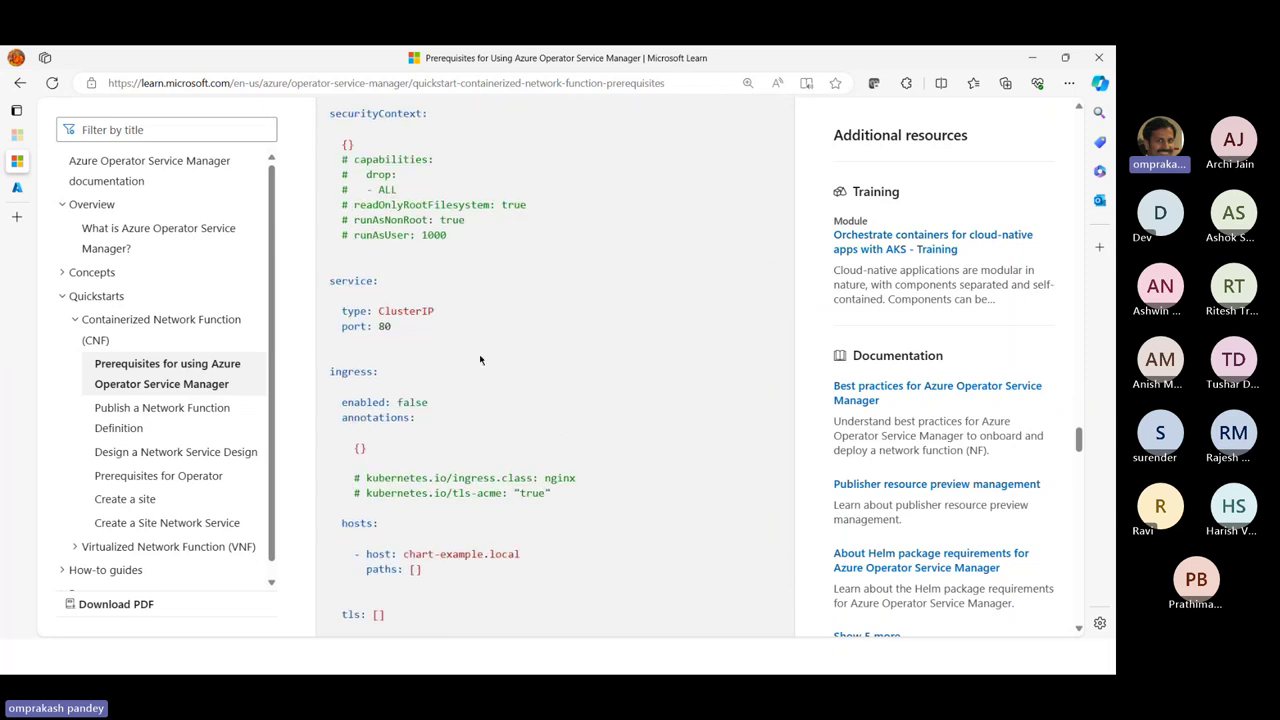
{"action": "double_click", "coordinate": [384, 326]}
{"action": "scroll", "coordinate": [495, 428], "scroll_direction": "down", "scroll_amount": 3}
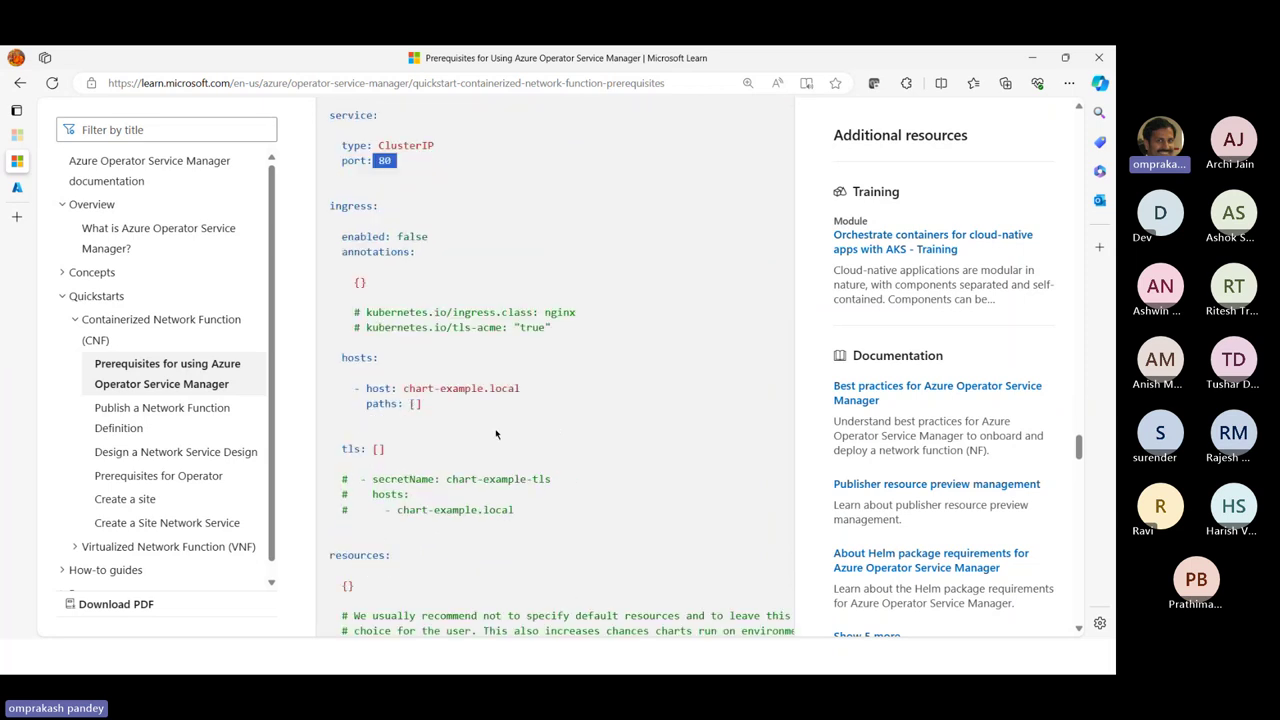
{"action": "scroll", "coordinate": [489, 350], "scroll_direction": "down", "scroll_amount": 3}
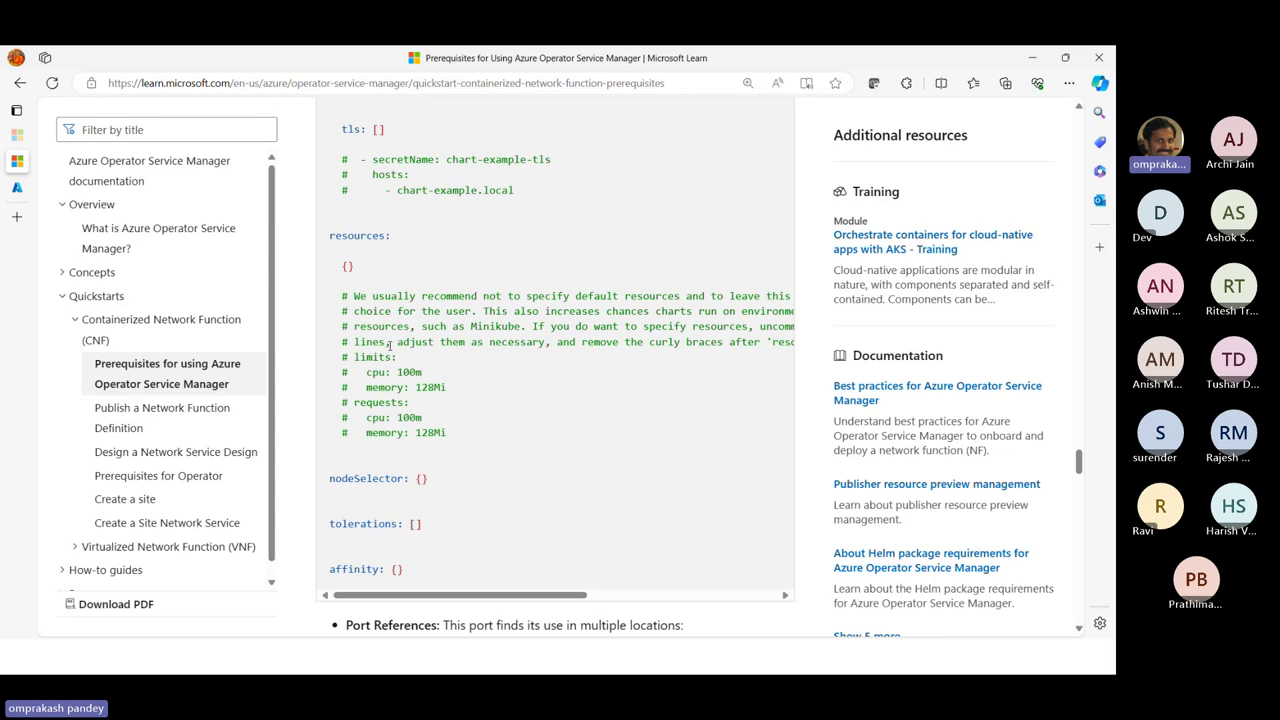
{"action": "scroll", "coordinate": [459, 496], "scroll_direction": "down", "scroll_amount": 2}
{"action": "scroll", "coordinate": [459, 496], "scroll_direction": "up", "scroll_amount": 2}
{"action": "scroll", "coordinate": [459, 496], "scroll_direction": "down", "scroll_amount": 3}
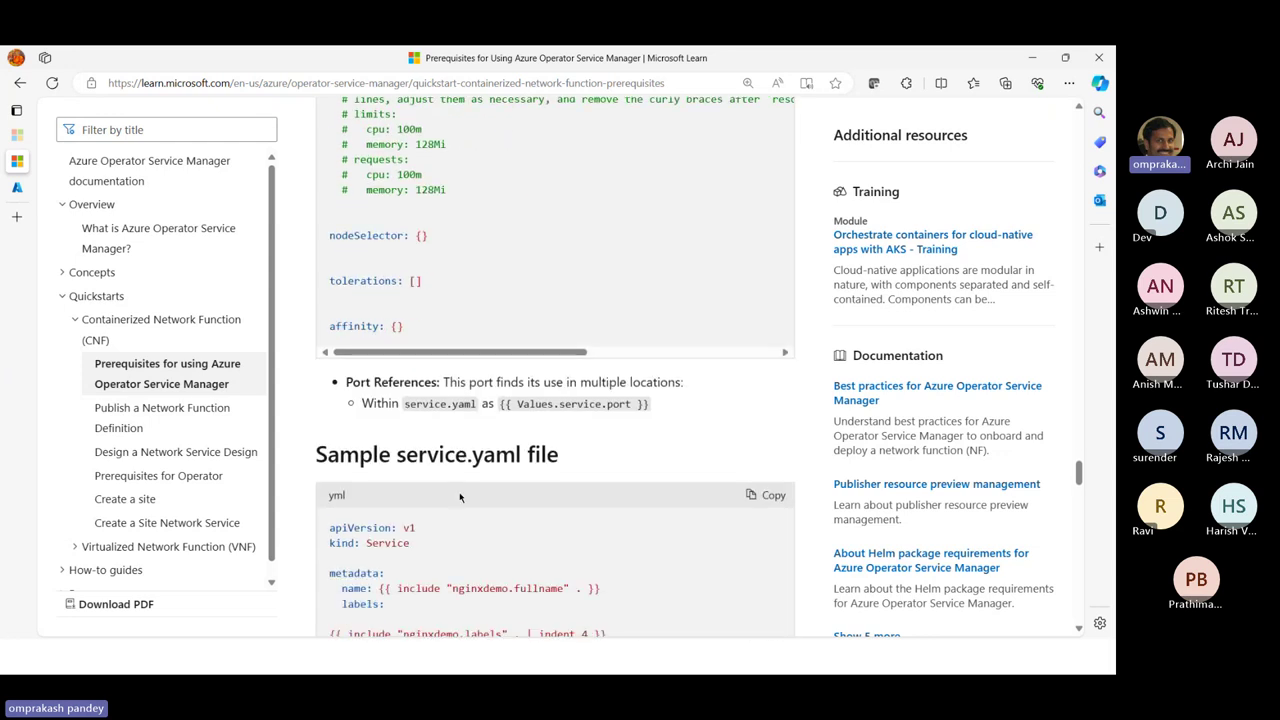
{"action": "scroll", "coordinate": [417, 337], "scroll_direction": "up", "scroll_amount": 2}
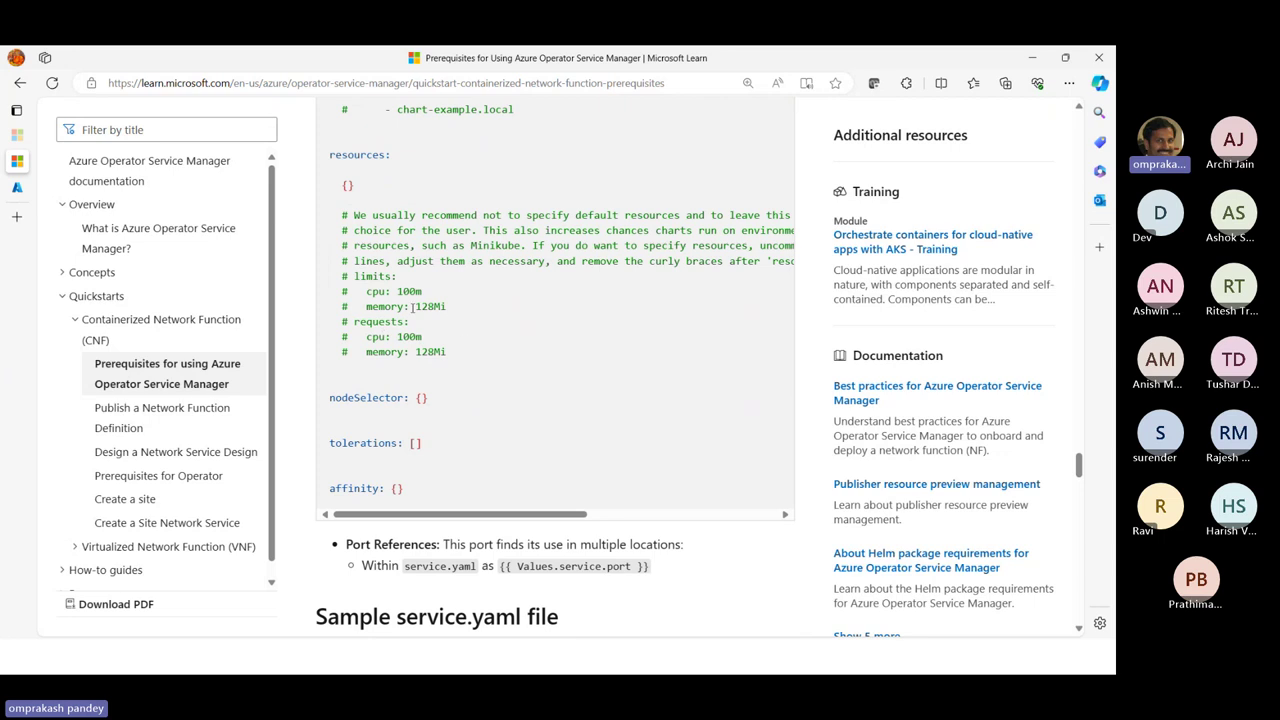
Step: Examine the sample service.yaml, nginx_config_map.yaml and deployment.yaml files, noting the nginxdemo.fullname include and the selector labels
{"action": "scroll", "coordinate": [506, 380], "scroll_direction": "down", "scroll_amount": 5}
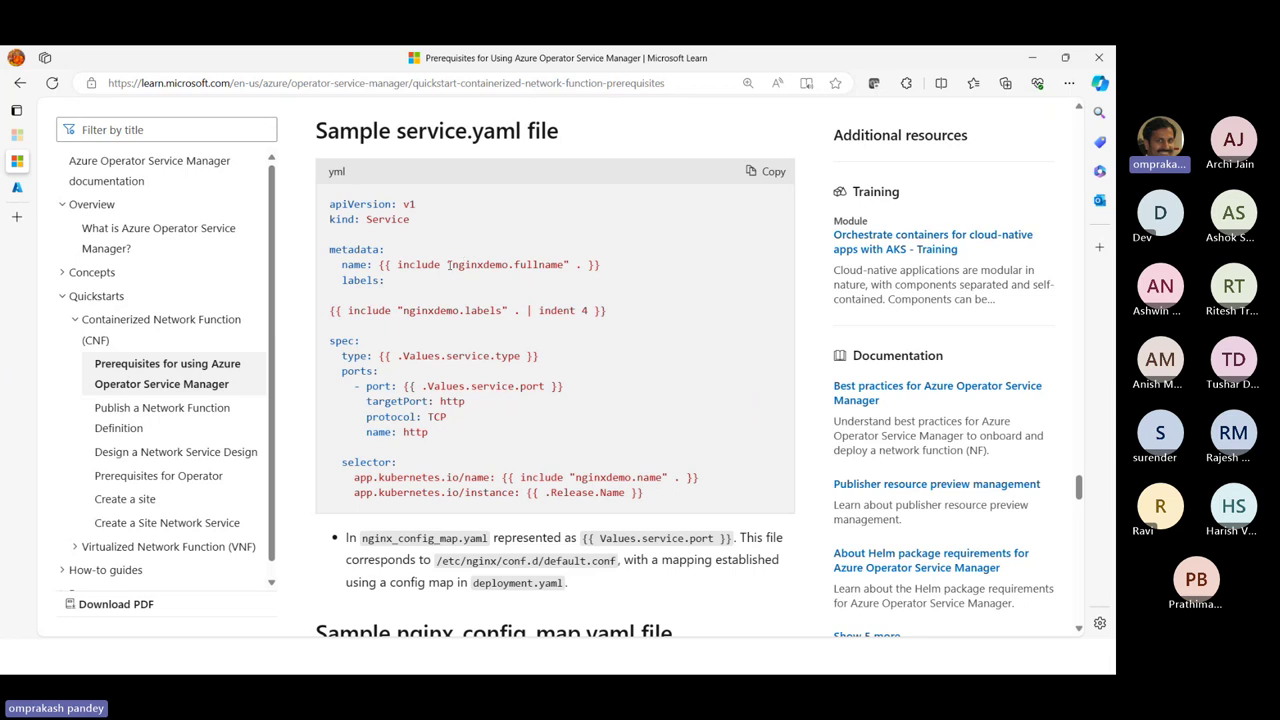
{"action": "left_click_drag", "start_coordinate": [448, 265], "coordinate": [564, 265]}
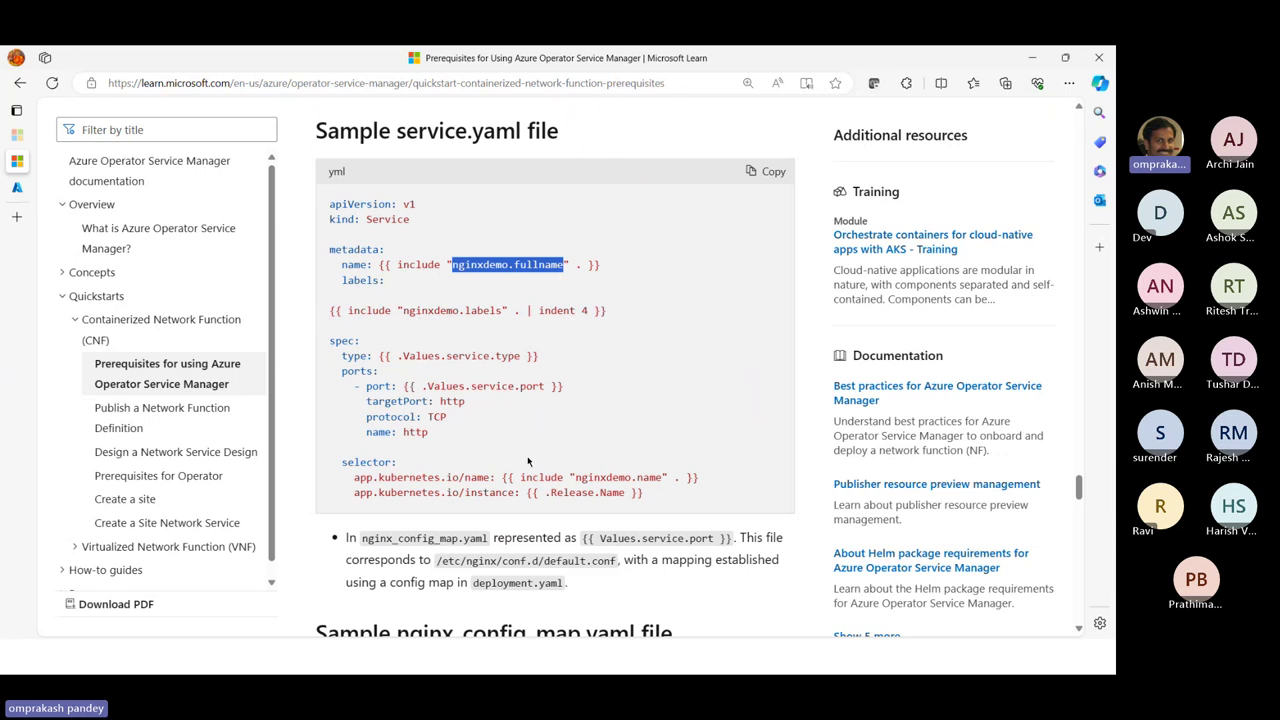
{"action": "scroll", "coordinate": [528, 461], "scroll_direction": "down", "scroll_amount": 3}
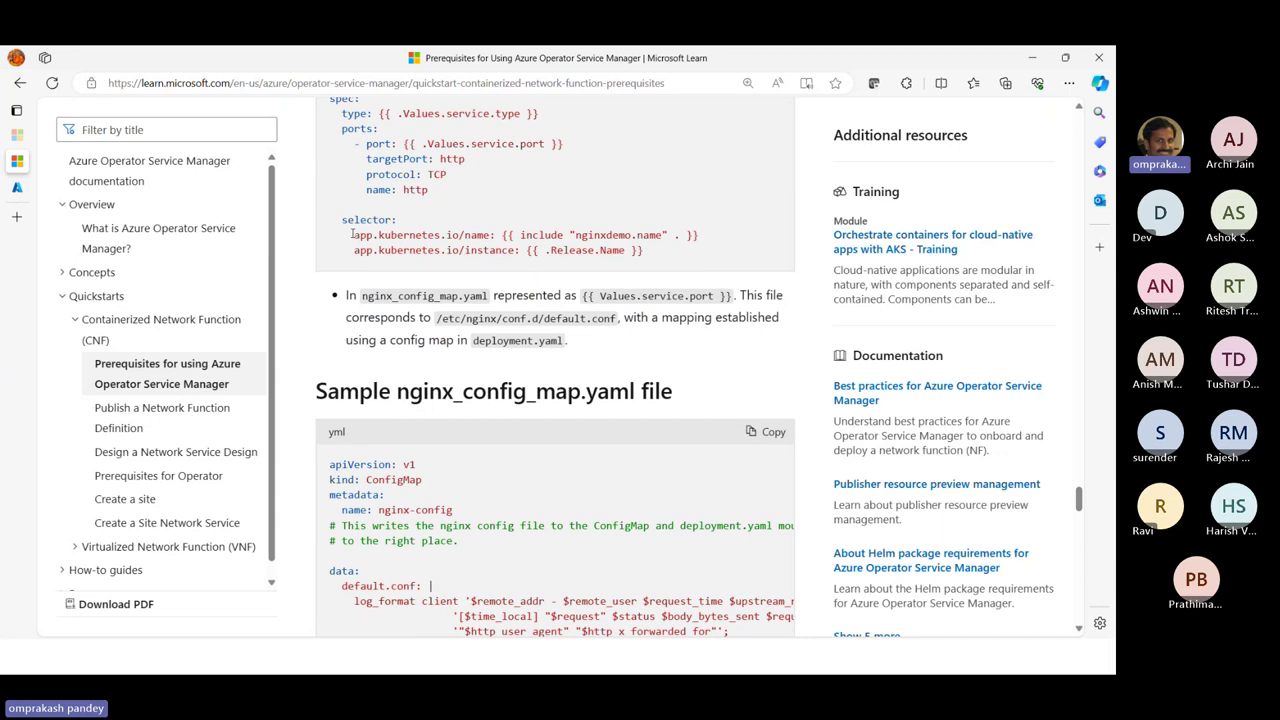
{"action": "left_click_drag", "start_coordinate": [352, 234], "coordinate": [644, 251]}
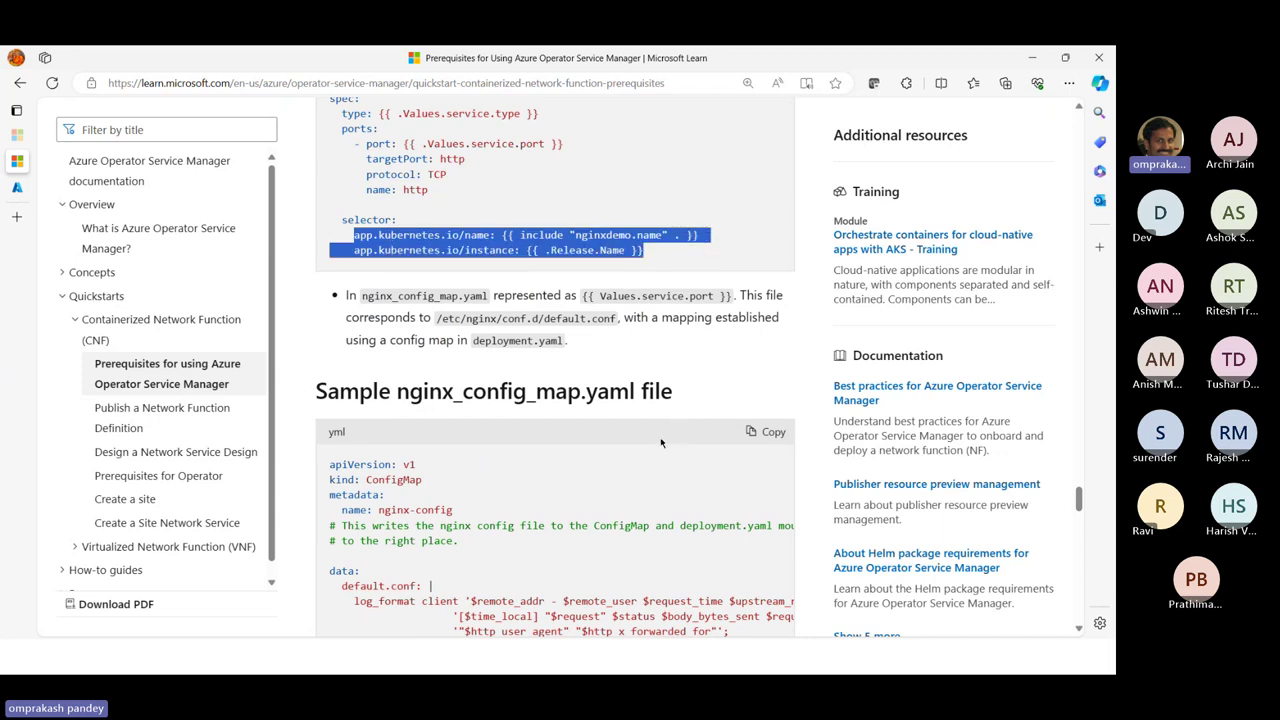
{"action": "scroll", "coordinate": [529, 484], "scroll_direction": "down", "scroll_amount": 10}
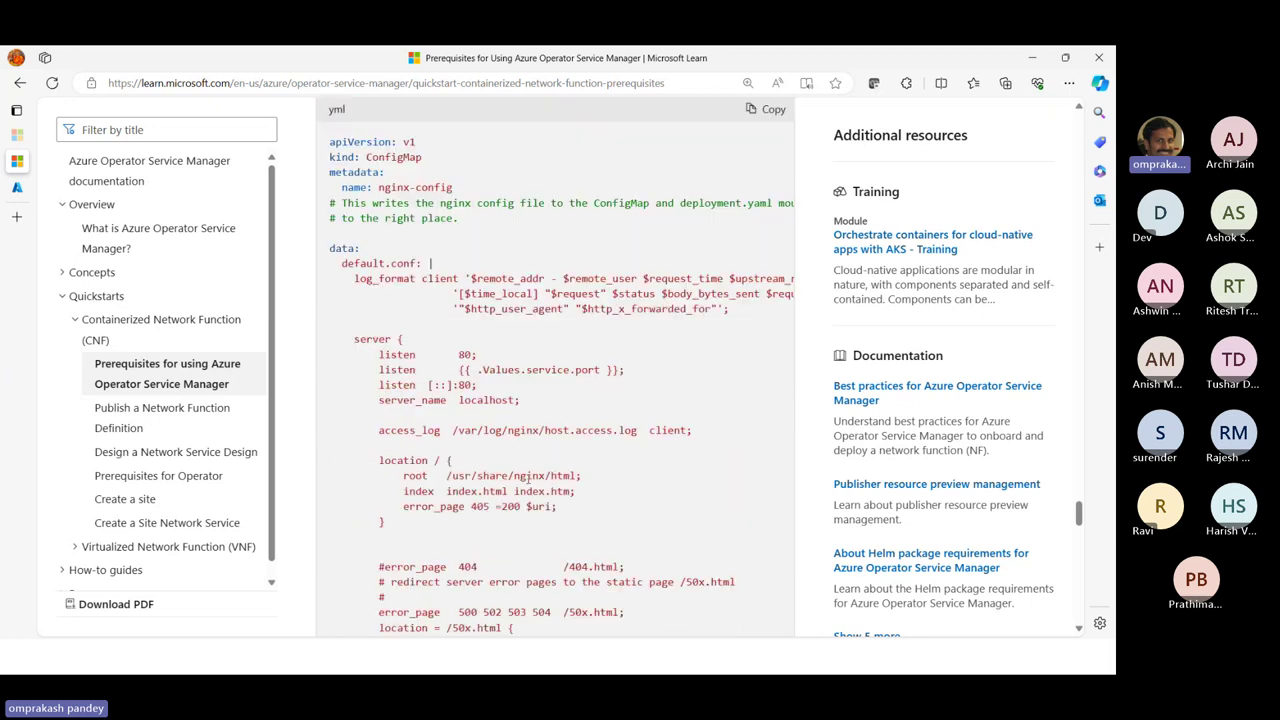
{"action": "scroll", "coordinate": [529, 476], "scroll_direction": "down", "scroll_amount": 5}
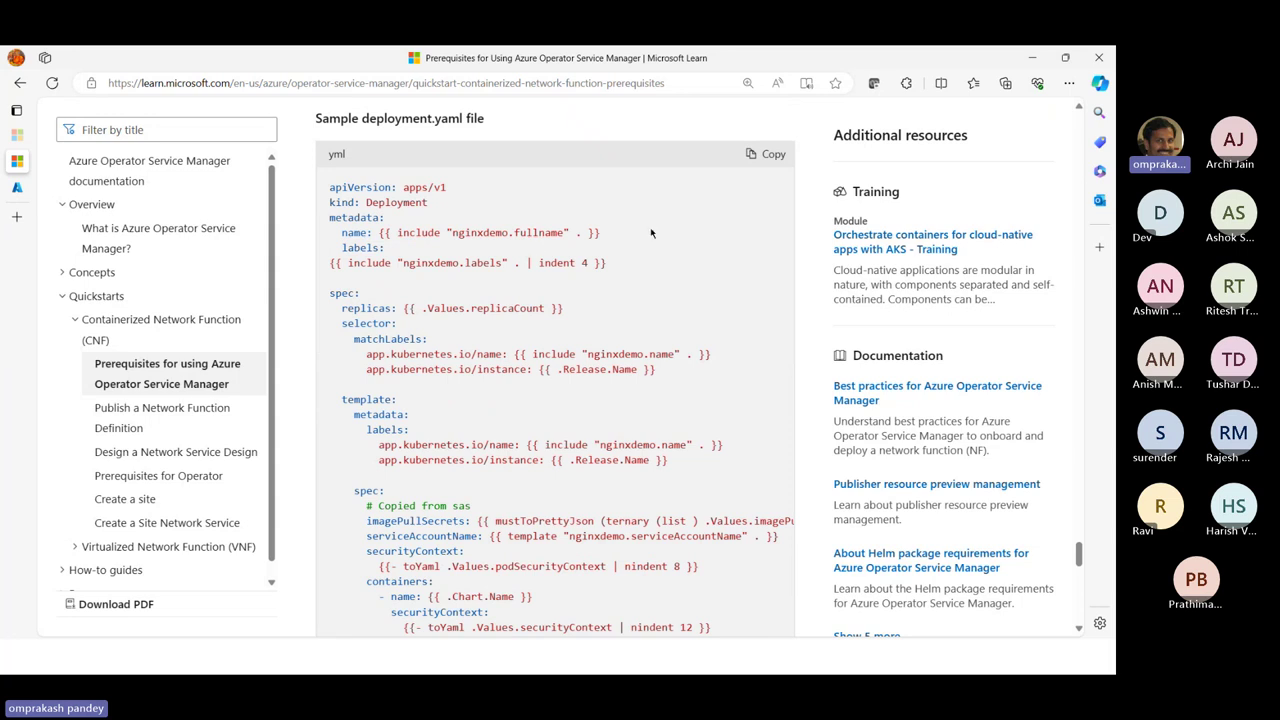
{"action": "left_click_drag", "start_coordinate": [363, 118], "coordinate": [486, 119]}
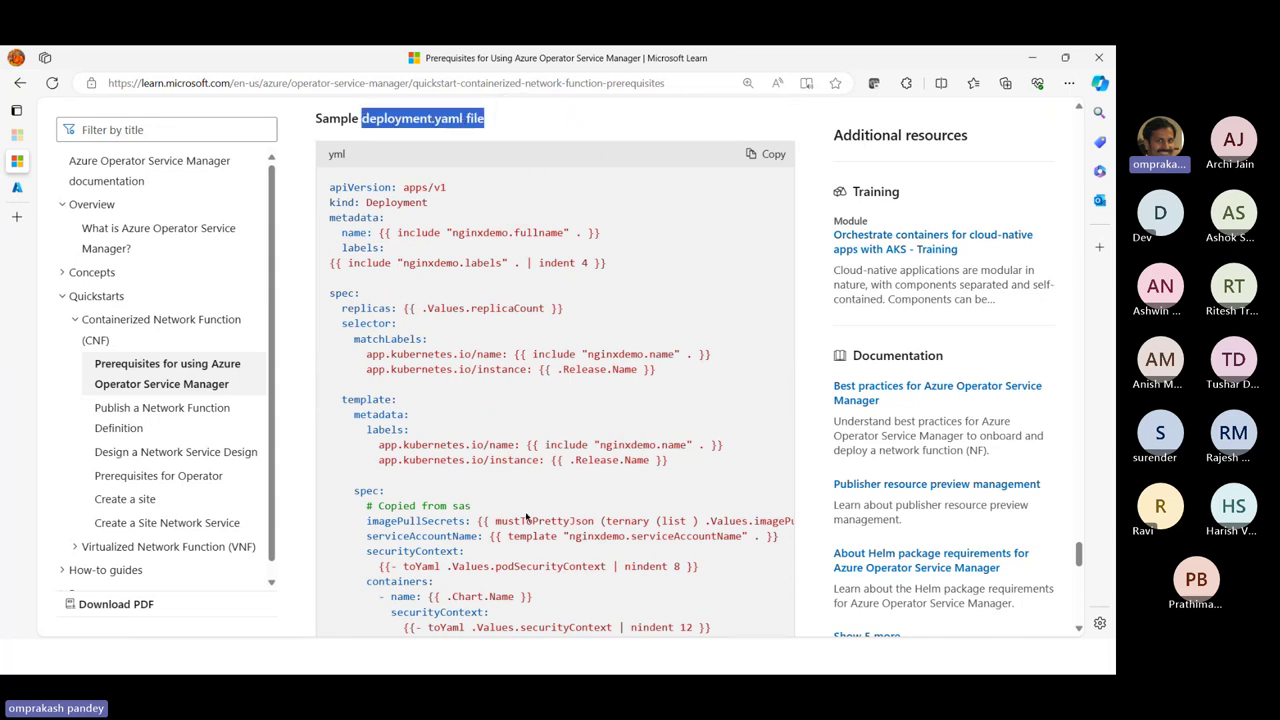
Step: Switch to the PuTTY session, try to view the deployment file in vi as deployment.json, and quit the editor
{"action": "key", "text": "alt+Tab"}
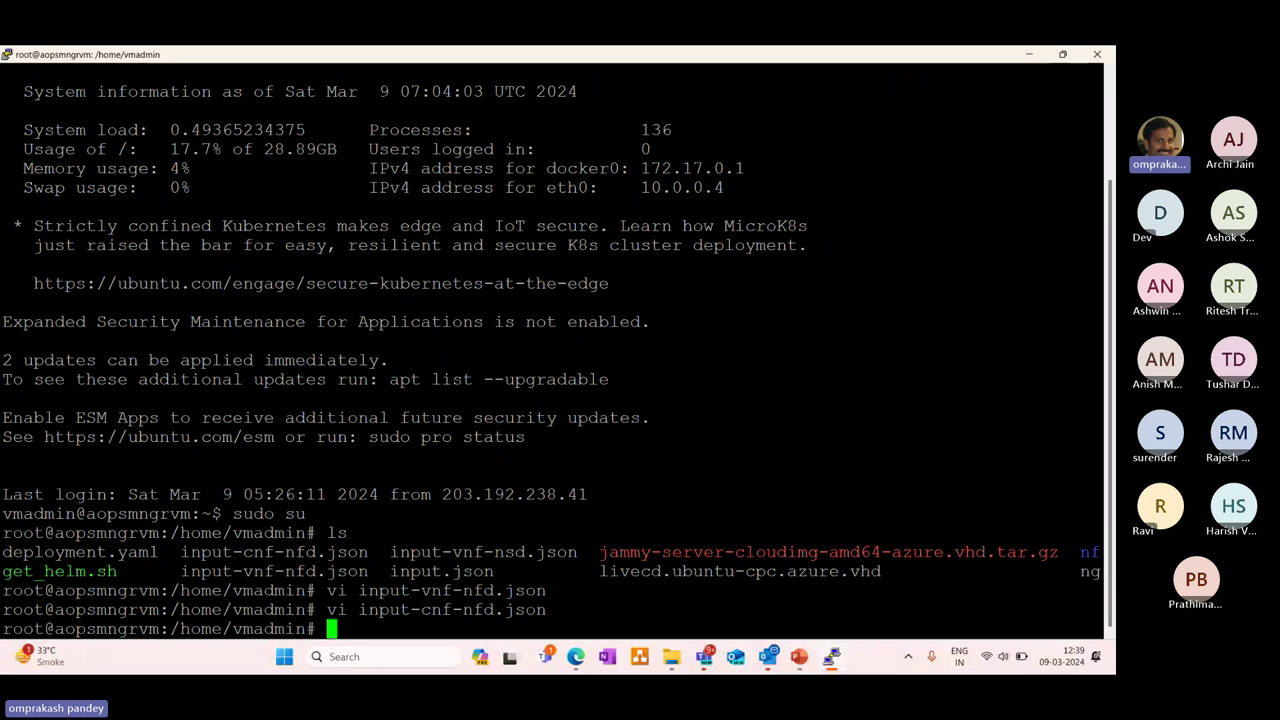
{"action": "key", "text": "Up"}
{"action": "key", "text": "BackSpace"}
{"action": "key", "text": "BackSpace"}
{"action": "key", "text": "BackSpace"}
{"action": "key", "text": "BackSpace"}
{"action": "key", "text": "BackSpace"}
{"action": "key", "text": "BackSpace"}
{"action": "key", "text": "BackSpace"}
{"action": "key", "text": "BackSpace"}
{"action": "key", "text": "BackSpace"}
{"action": "key", "text": "BackSpace"}
{"action": "key", "text": "BackSpace"}
{"action": "key", "text": "BackSpace"}
{"action": "key", "text": "BackSpace"}
{"action": "key", "text": "BackSpace"}
{"action": "key", "text": "BackSpace"}
{"action": "key", "text": "BackSpace"}
{"action": "key", "text": "BackSpace"}
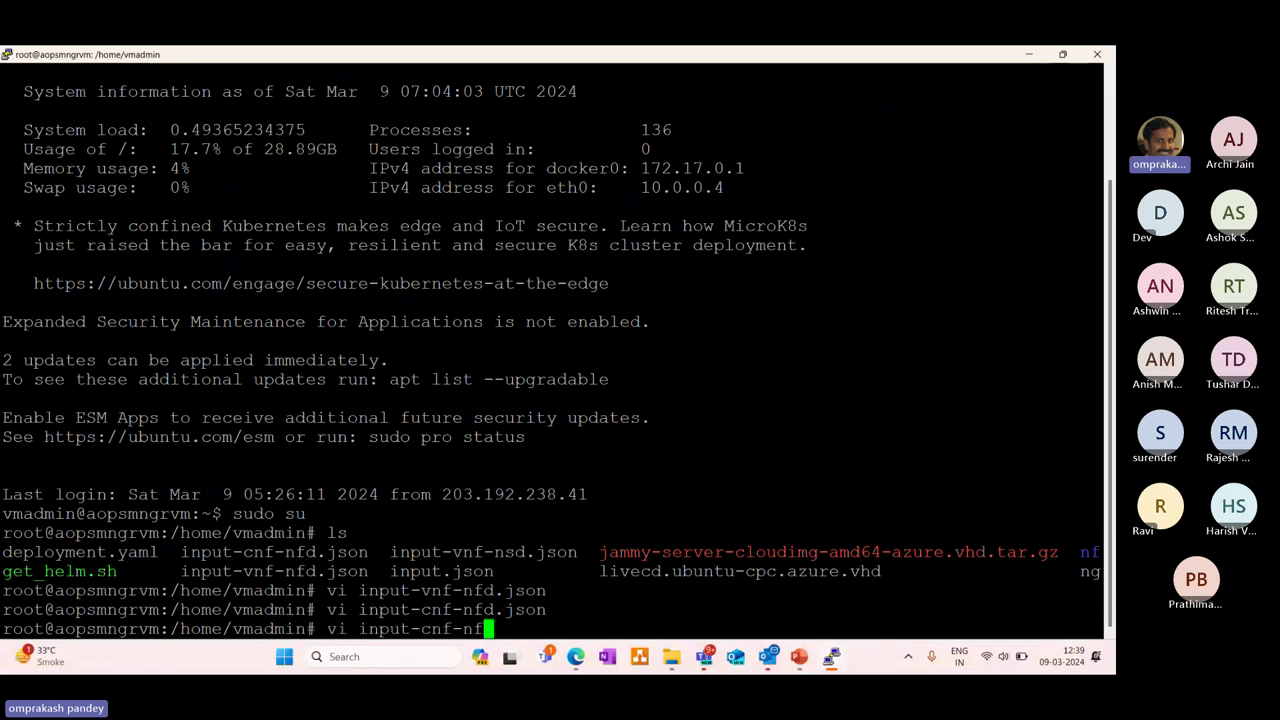
{"action": "key", "text": "BackSpace"}
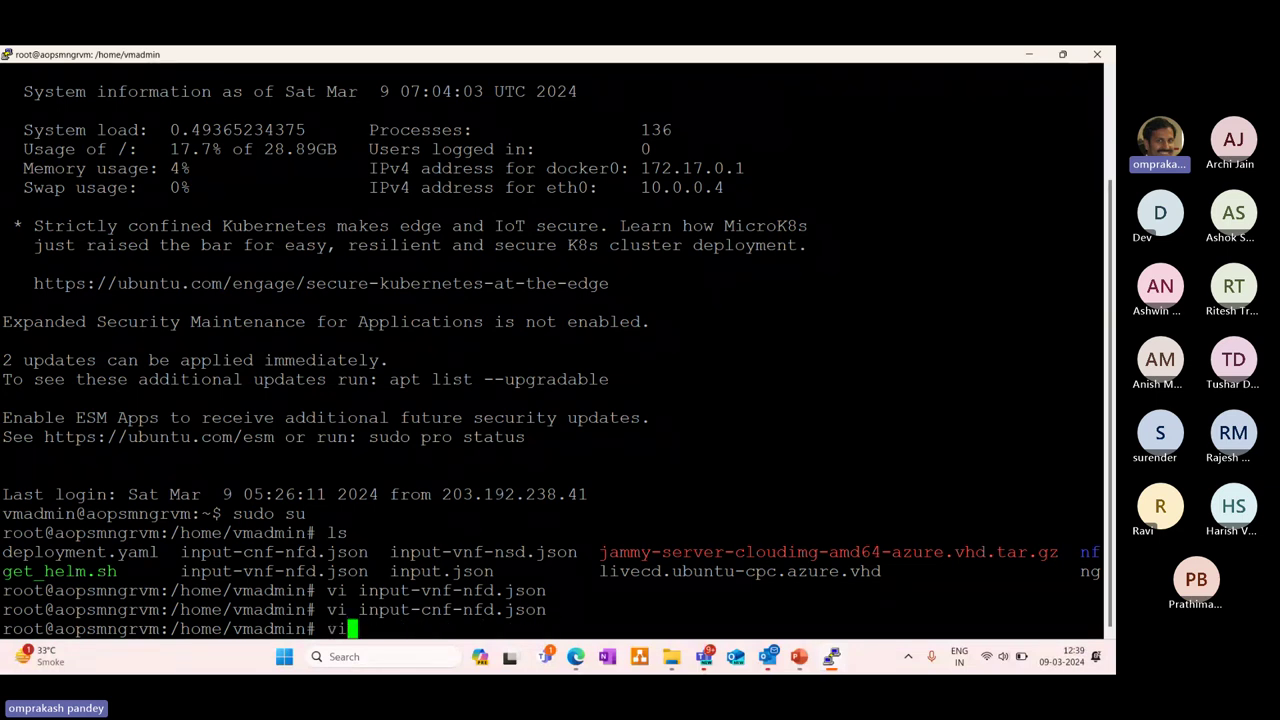
{"action": "type", "text": "depl"}
{"action": "key", "text": "BackSpace"}
{"action": "key", "text": "BackSpace"}
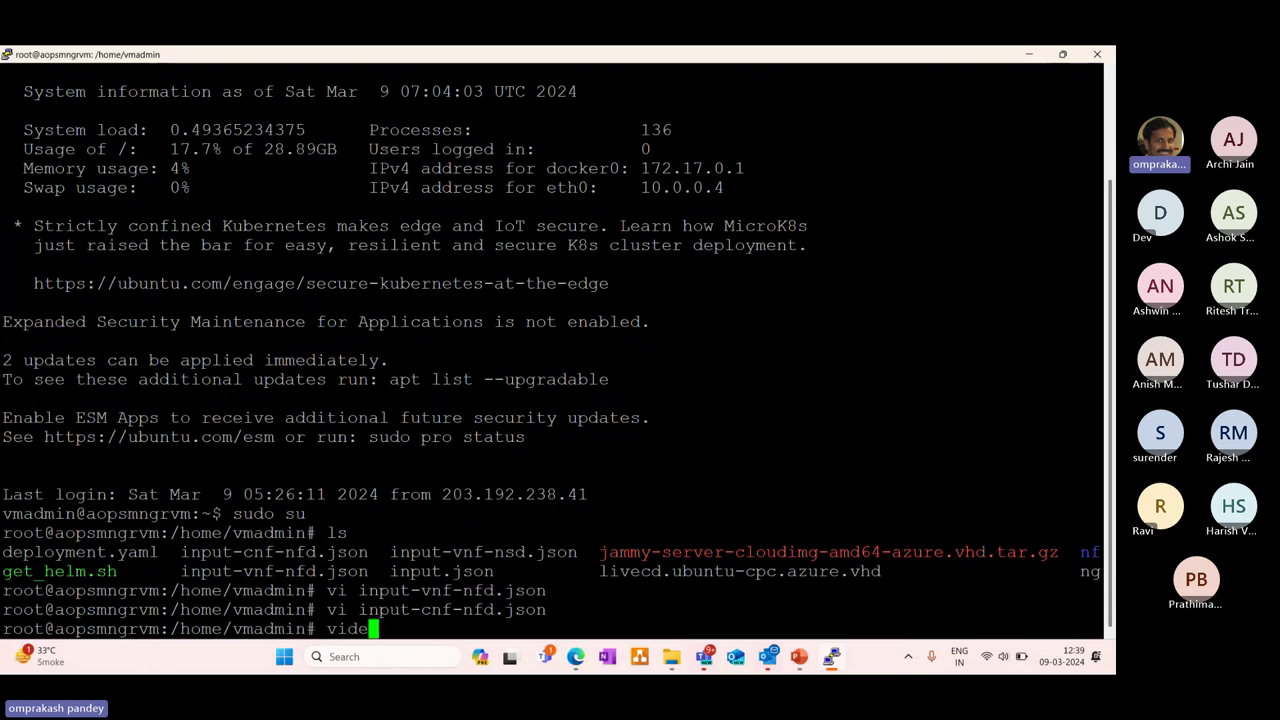
{"action": "key", "text": "BackSpace"}
{"action": "key", "text": "BackSpace"}
{"action": "type", "text": "deploymen"}
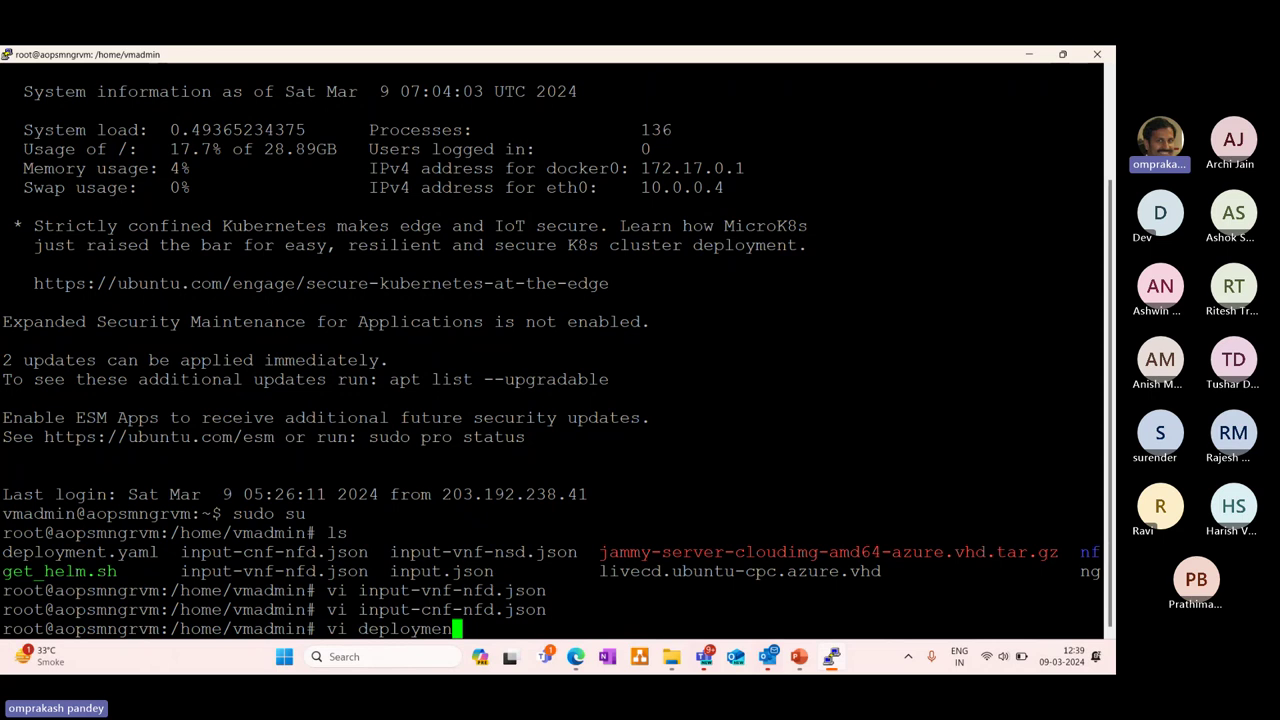
{"action": "type", "text": "t.json"}
{"action": "key", "text": "Return"}
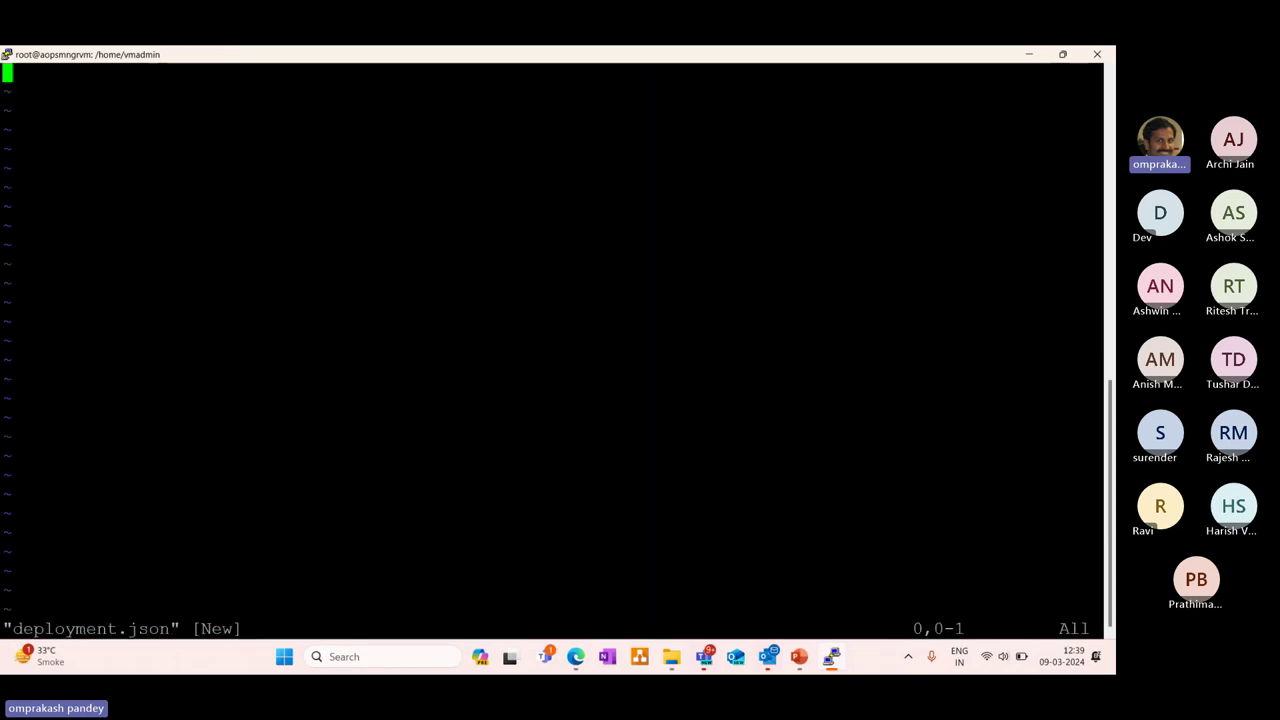
{"action": "key", "text": "colon"}
{"action": "key", "text": "q"}
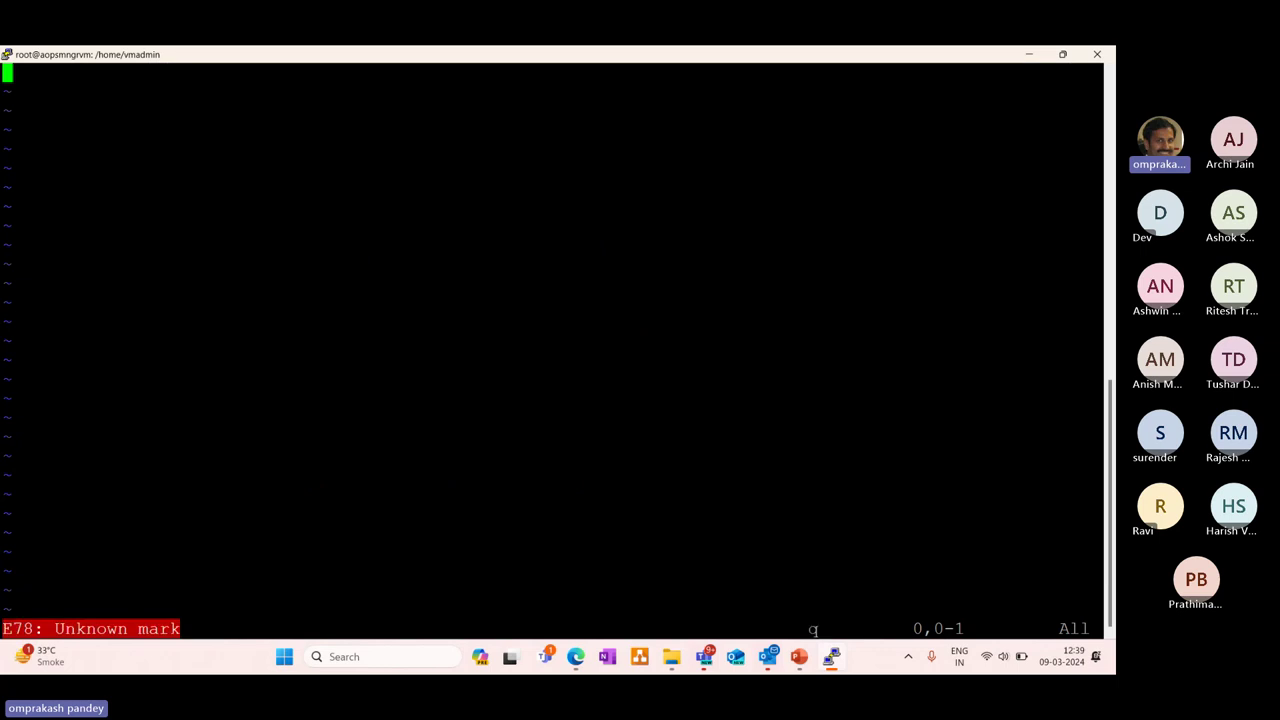
{"action": "key", "text": "Escape"}
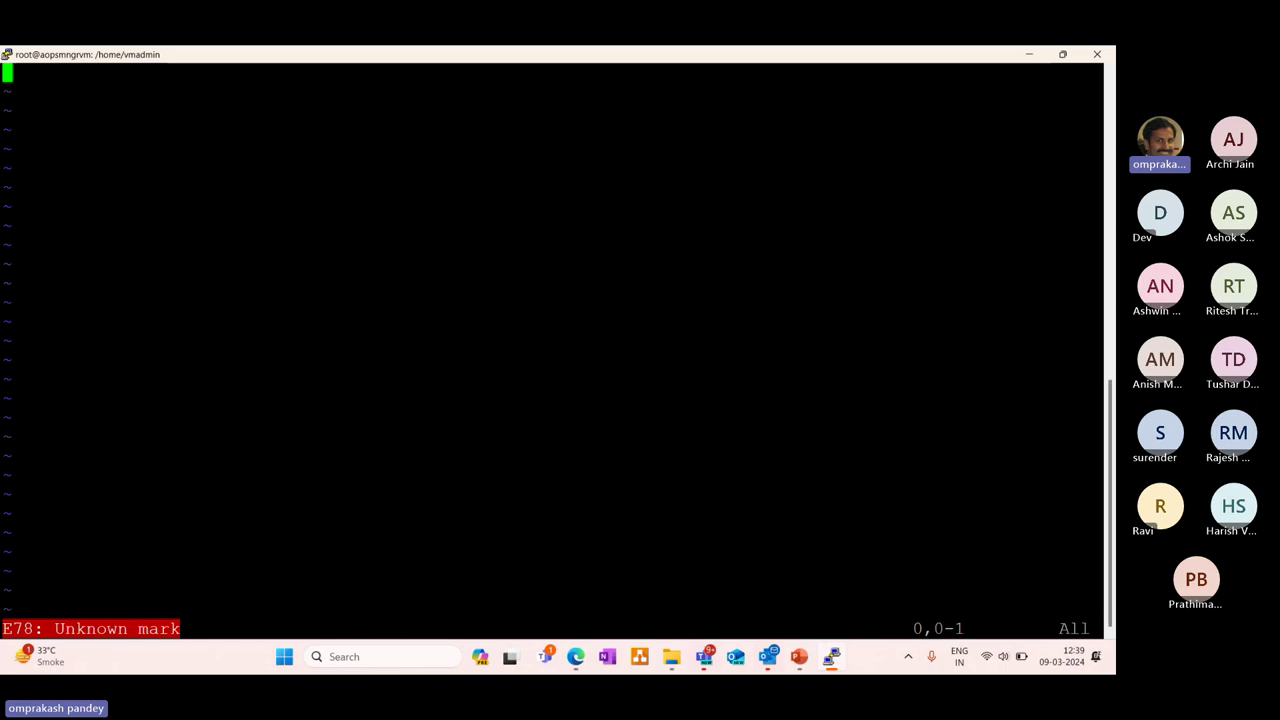
{"action": "key", "text": "colon"}
{"action": "type", "text": "q"}
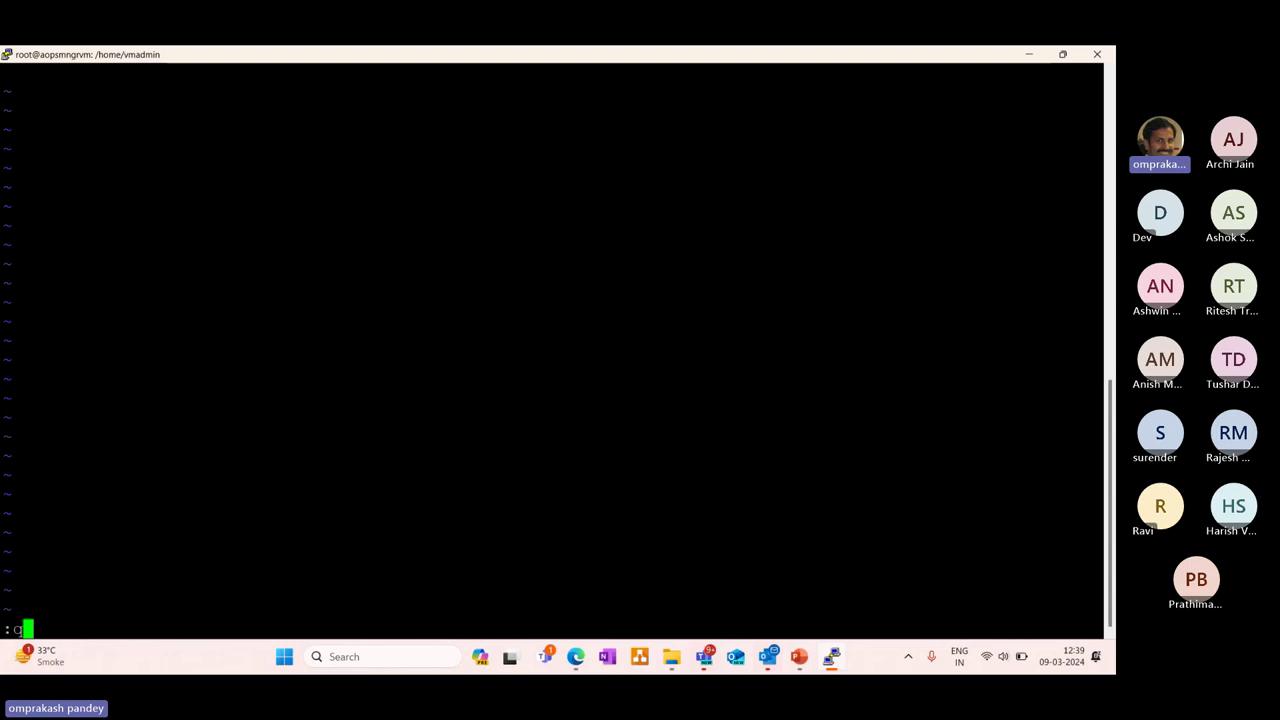
{"action": "key", "text": "Return"}
Step: Reuse the previous vi command with the extension changed to open deployment.yaml instead
{"action": "key", "text": "Up"}
{"action": "key", "text": "BackSpace"}
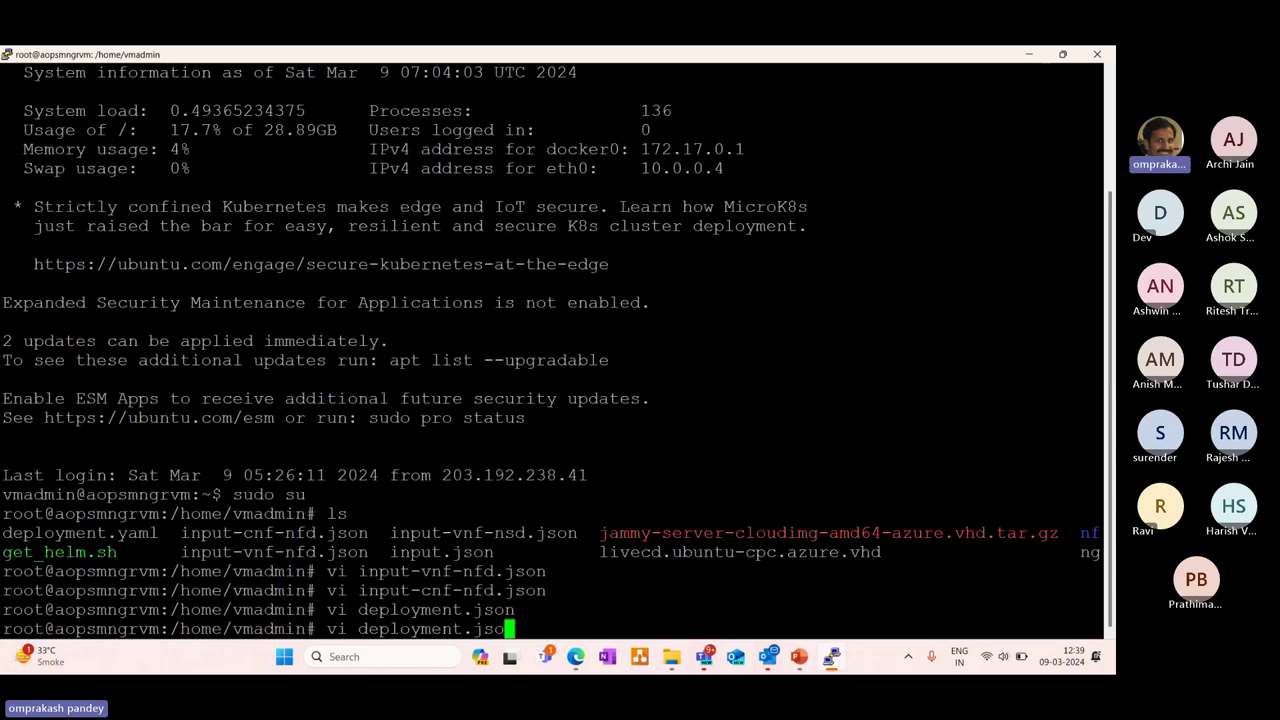
{"action": "key", "text": "BackSpace"}
{"action": "key", "text": "BackSpace"}
{"action": "key", "text": "BackSpace"}
{"action": "type", "text": "yaml"}
{"action": "key", "text": "Return"}
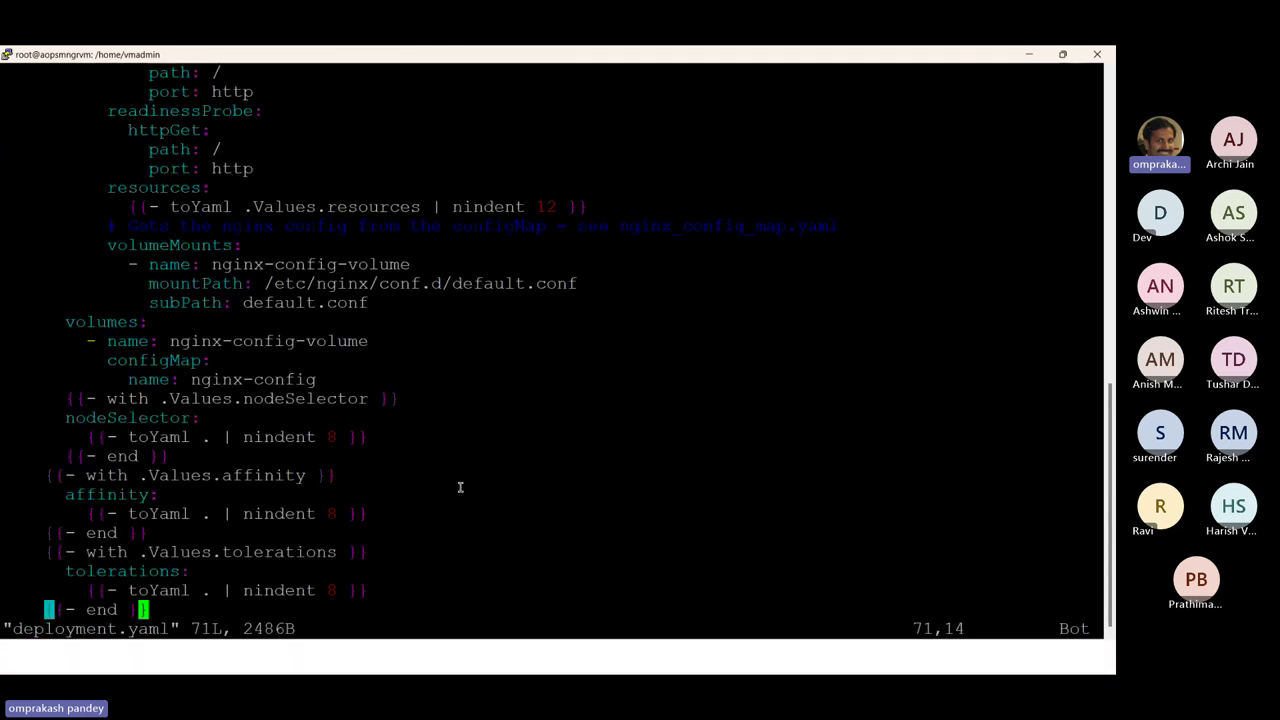
Step: Examine deployment.yaml from its last line back up to the apiVersion line, and quit the editor without making changes
{"action": "scroll", "coordinate": [460, 487], "scroll_direction": "up", "scroll_amount": 5}
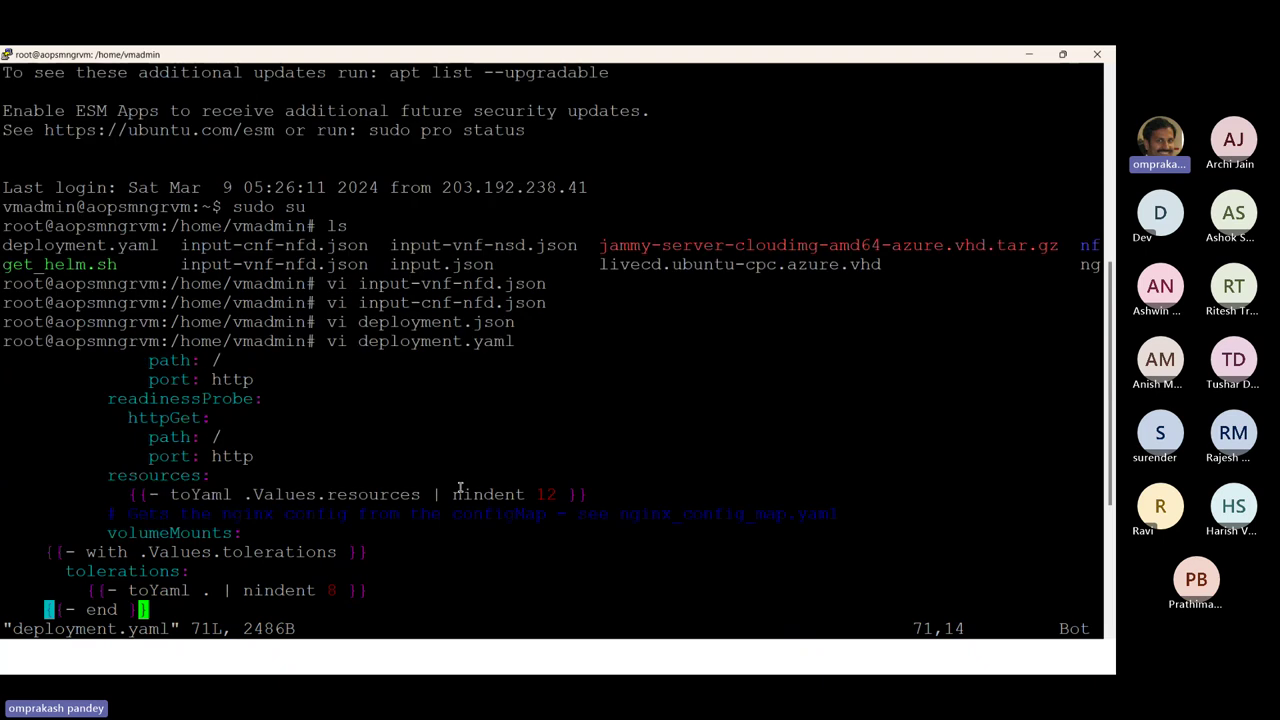
{"action": "scroll", "coordinate": [460, 487], "scroll_direction": "up", "scroll_amount": 5}
{"action": "scroll", "coordinate": [460, 487], "scroll_direction": "down", "scroll_amount": 10}
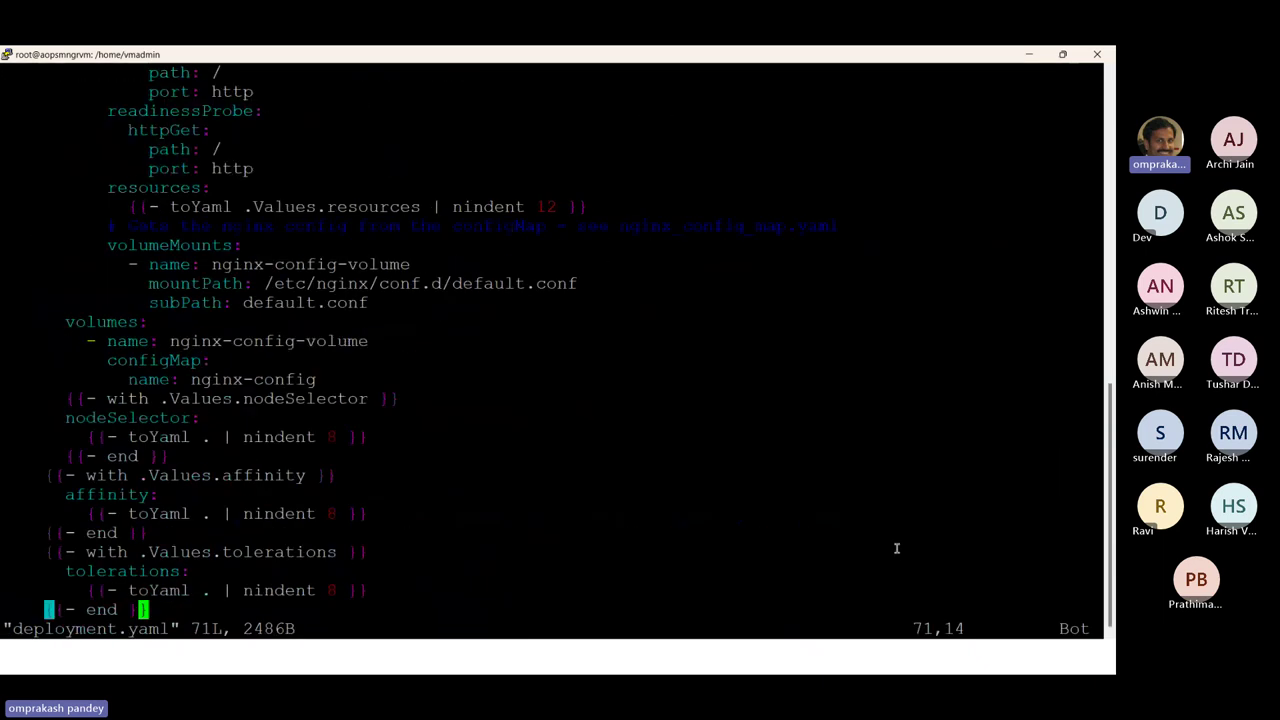
{"action": "key", "text": "k"}
{"action": "key", "text": "k"}
{"action": "key", "text": "k"}
{"action": "key", "text": "k"}
{"action": "key", "text": "k"}
{"action": "key", "text": "k"}
{"action": "key", "text": "k"}
{"action": "key", "text": "k"}
{"action": "key", "text": "k"}
{"action": "key", "text": "k"}
{"action": "key", "text": "k"}
{"action": "key", "text": "k"}
{"action": "key", "text": "k"}
{"action": "key", "text": "k"}
{"action": "key", "text": "k"}
{"action": "key", "text": "k"}
{"action": "key", "text": "k"}
{"action": "key", "text": "k"}
{"action": "key", "text": "k"}
{"action": "key", "text": "k"}
{"action": "key", "text": "k"}
{"action": "key", "text": "k"}
{"action": "key", "text": "k"}
{"action": "key", "text": "k"}
{"action": "key", "text": "k"}
{"action": "key", "text": "k"}
{"action": "key", "text": "k"}
{"action": "key", "text": "k"}
{"action": "key", "text": "k"}
{"action": "key", "text": "k"}
{"action": "key", "text": "k"}
{"action": "key", "text": "k"}
{"action": "key", "text": "k"}
{"action": "key", "text": "k"}
{"action": "key", "text": "k"}
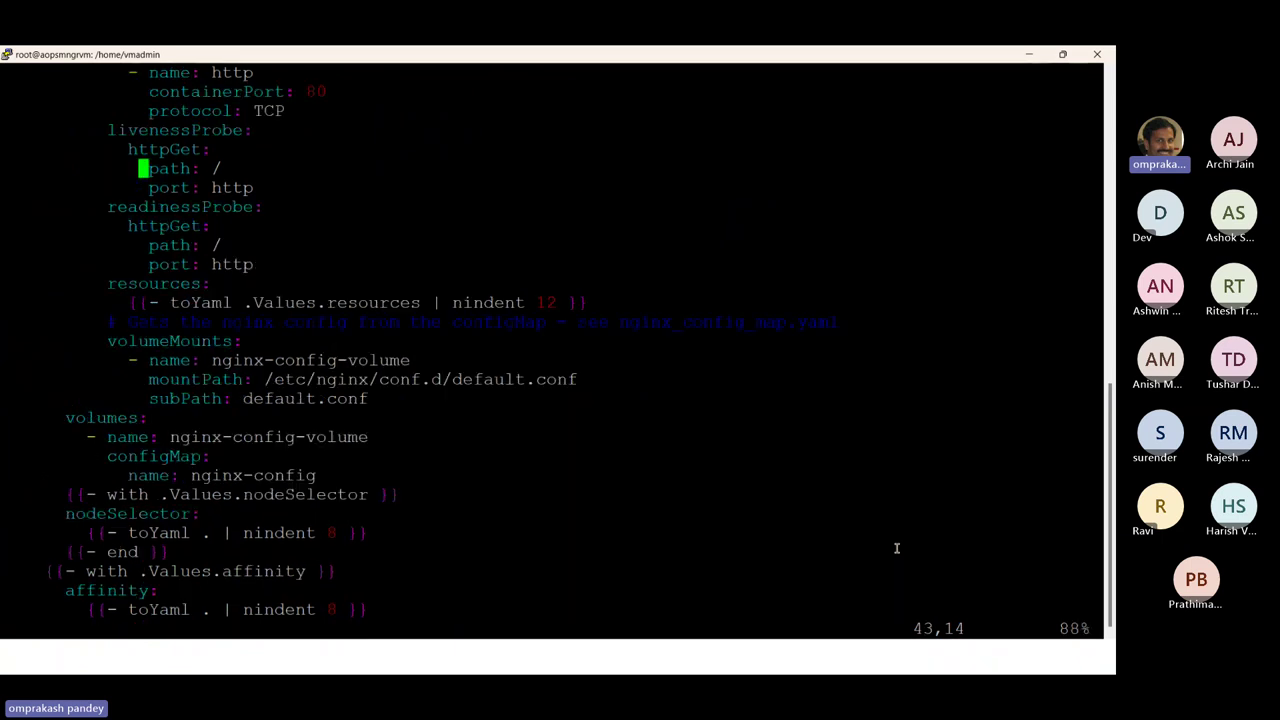
{"action": "key", "text": "k"}
{"action": "key", "text": "k"}
{"action": "key", "text": "k"}
{"action": "key", "text": "k"}
{"action": "key", "text": "k"}
{"action": "key", "text": "k"}
{"action": "key", "text": "k"}
{"action": "key", "text": "k"}
{"action": "key", "text": "k"}
{"action": "key", "text": "k"}
{"action": "key", "text": "k"}
{"action": "key", "text": "k"}
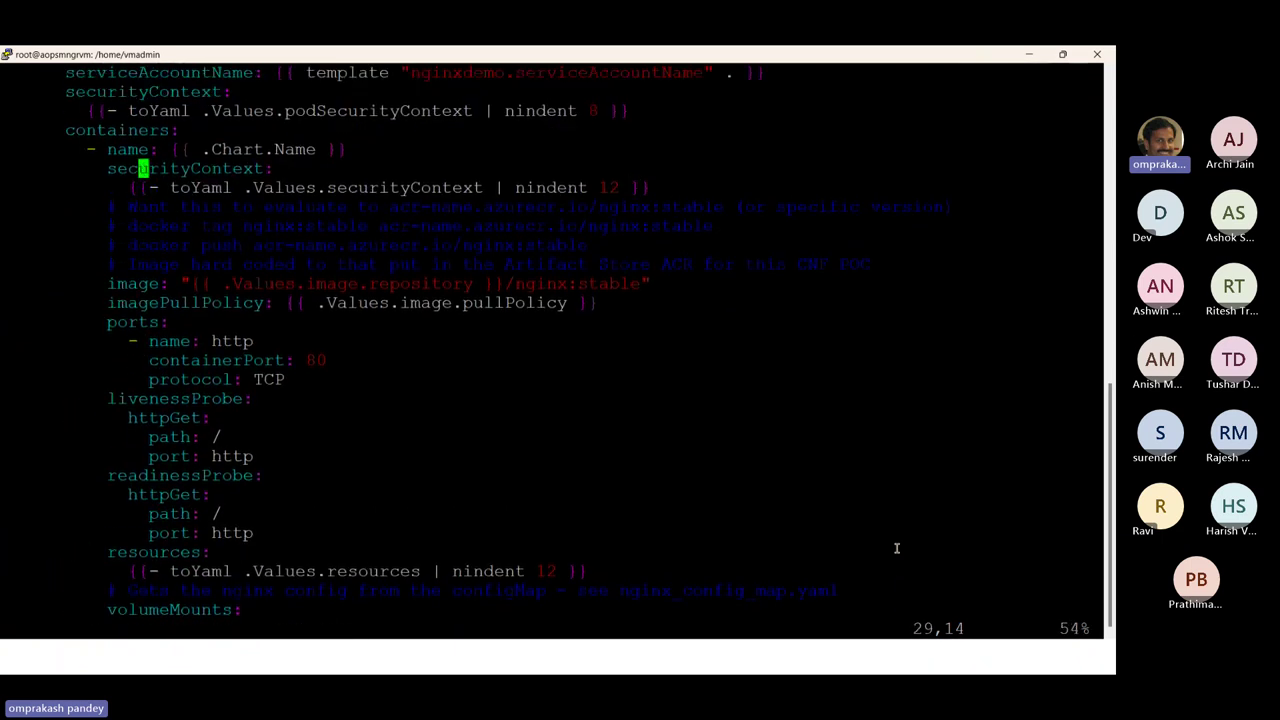
{"action": "key", "text": "k"}
{"action": "key", "text": "k"}
{"action": "key", "text": "k"}
{"action": "key", "text": "k"}
{"action": "key", "text": "k"}
{"action": "key", "text": "k"}
{"action": "key", "text": "k"}
{"action": "key", "text": "k"}
{"action": "key", "text": "k"}
{"action": "key", "text": "k"}
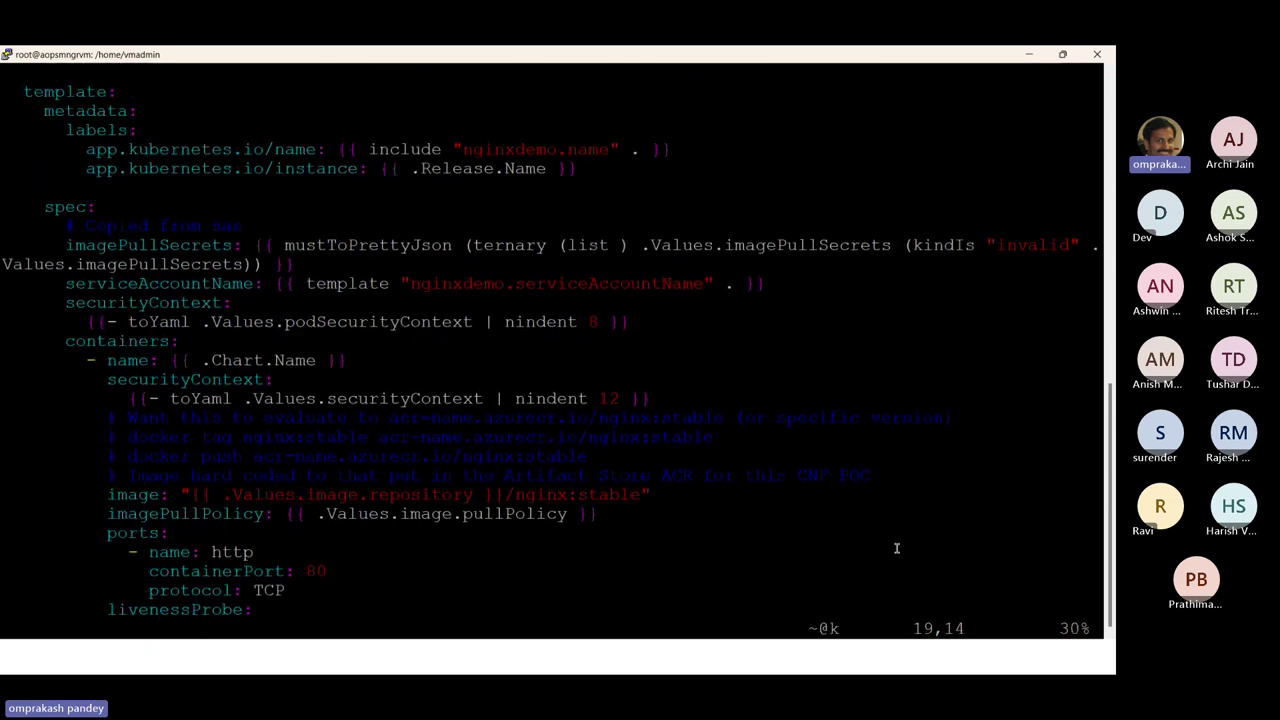
{"action": "key", "text": "k"}
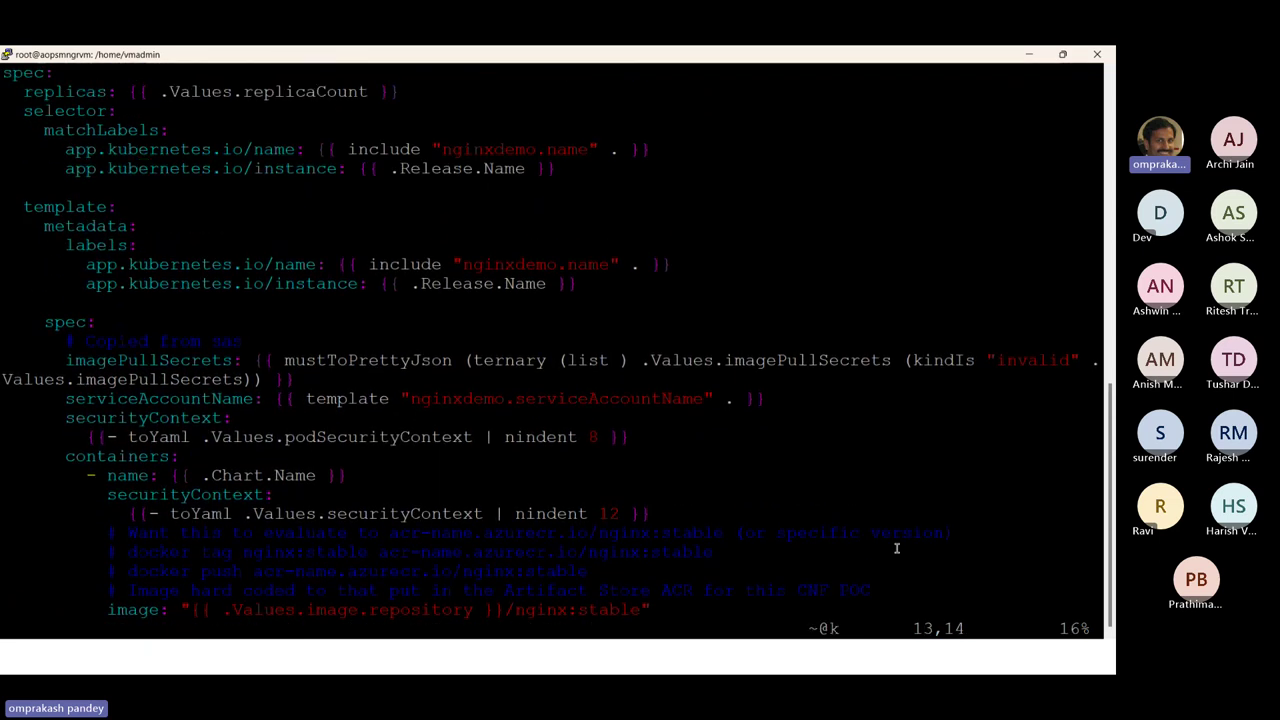
{"action": "key", "text": "k"}
{"action": "key", "text": "k"}
{"action": "key", "text": "k"}
{"action": "key", "text": "k"}
{"action": "key", "text": "k"}
{"action": "key", "text": "k"}
{"action": "key", "text": "k"}
{"action": "key", "text": "k"}
{"action": "key", "text": "k"}
{"action": "key", "text": "k"}
{"action": "key", "text": "k"}
{"action": "key", "text": "k"}
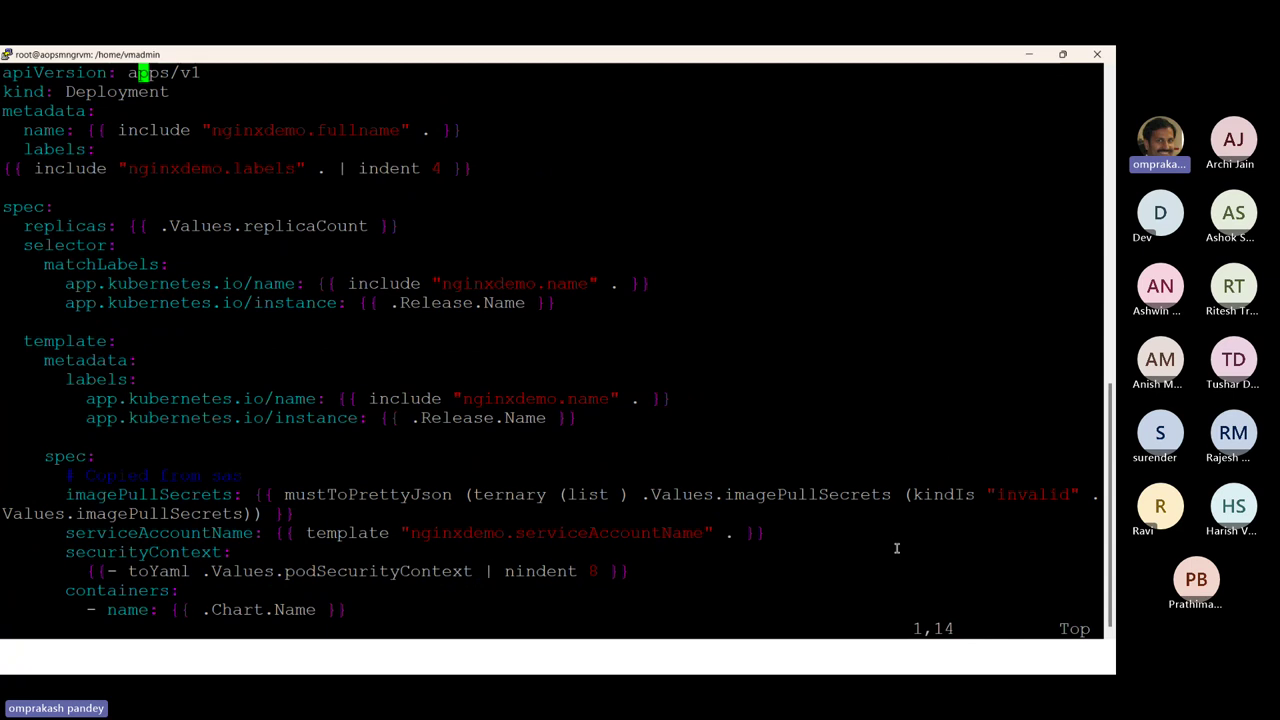
{"action": "type", "text": ":"}
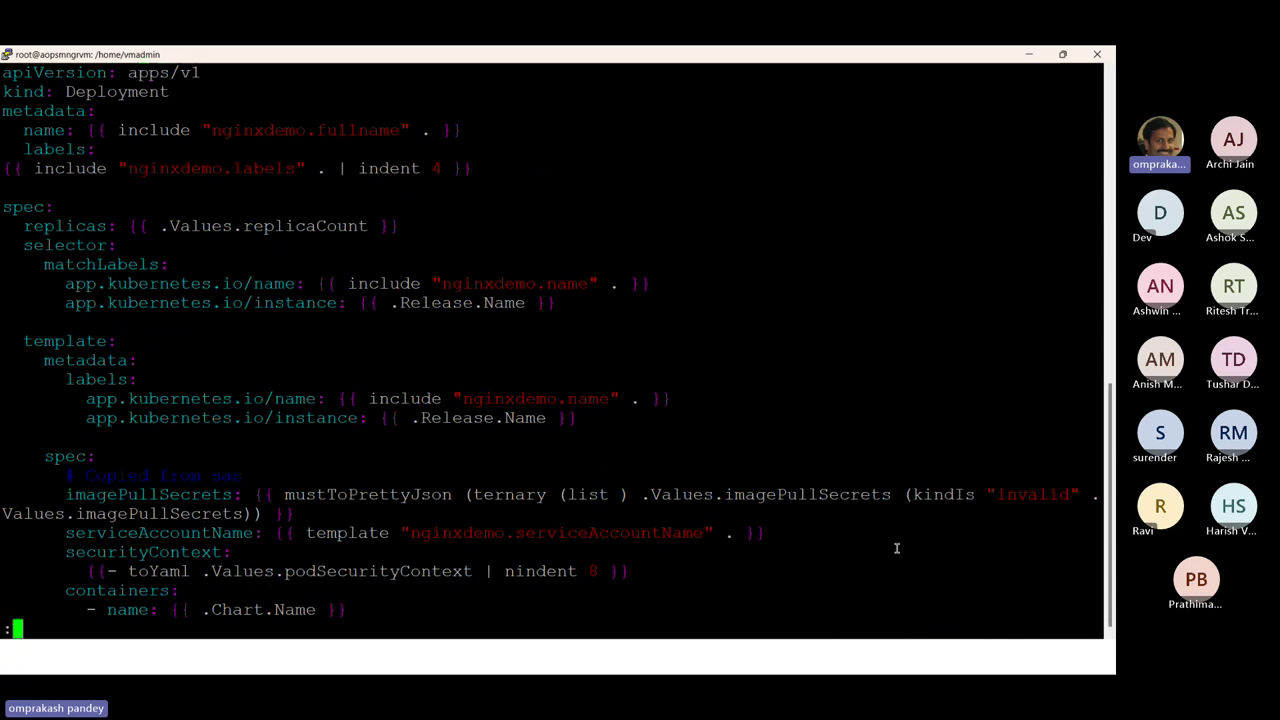
{"action": "type", "text": "q"}
{"action": "key", "text": "Return"}
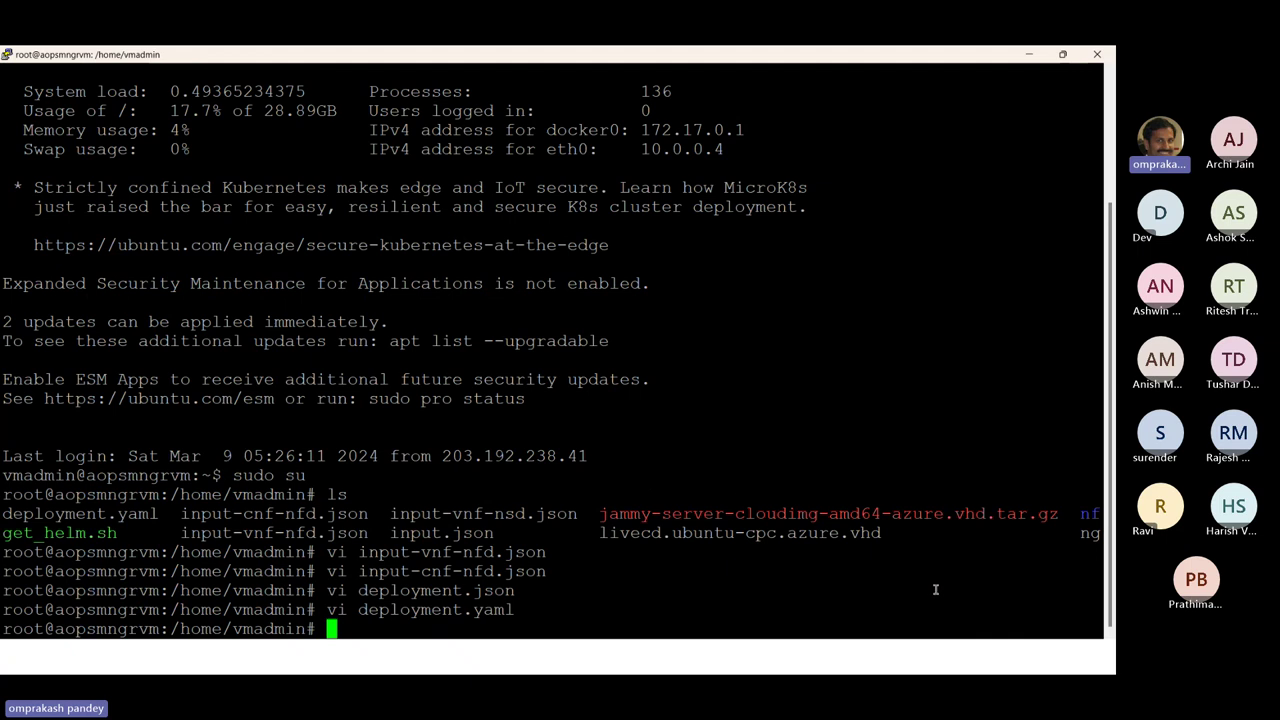
Step: Switch to the browser, open the Publish Nginx container as CNF quickstart from Next steps, and highlight cnf in its generate-config command
{"action": "key", "text": "alt+Tab"}
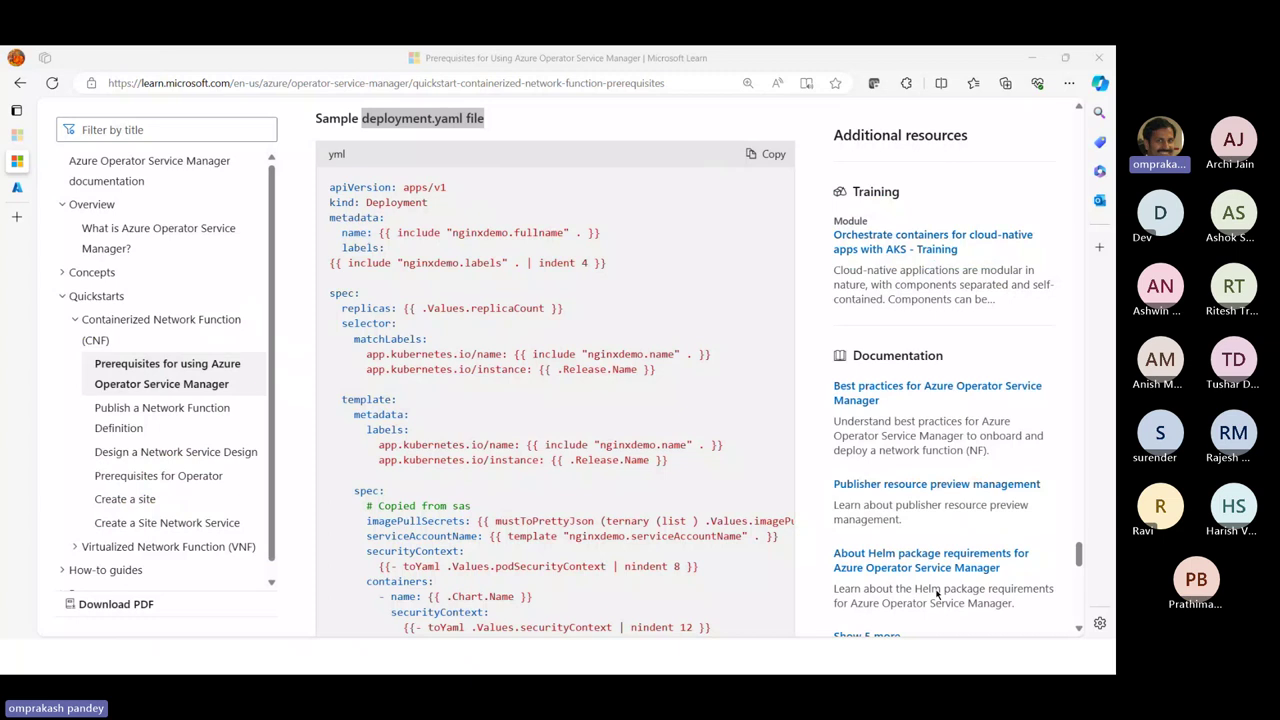
{"action": "key", "text": "alt+Tab"}
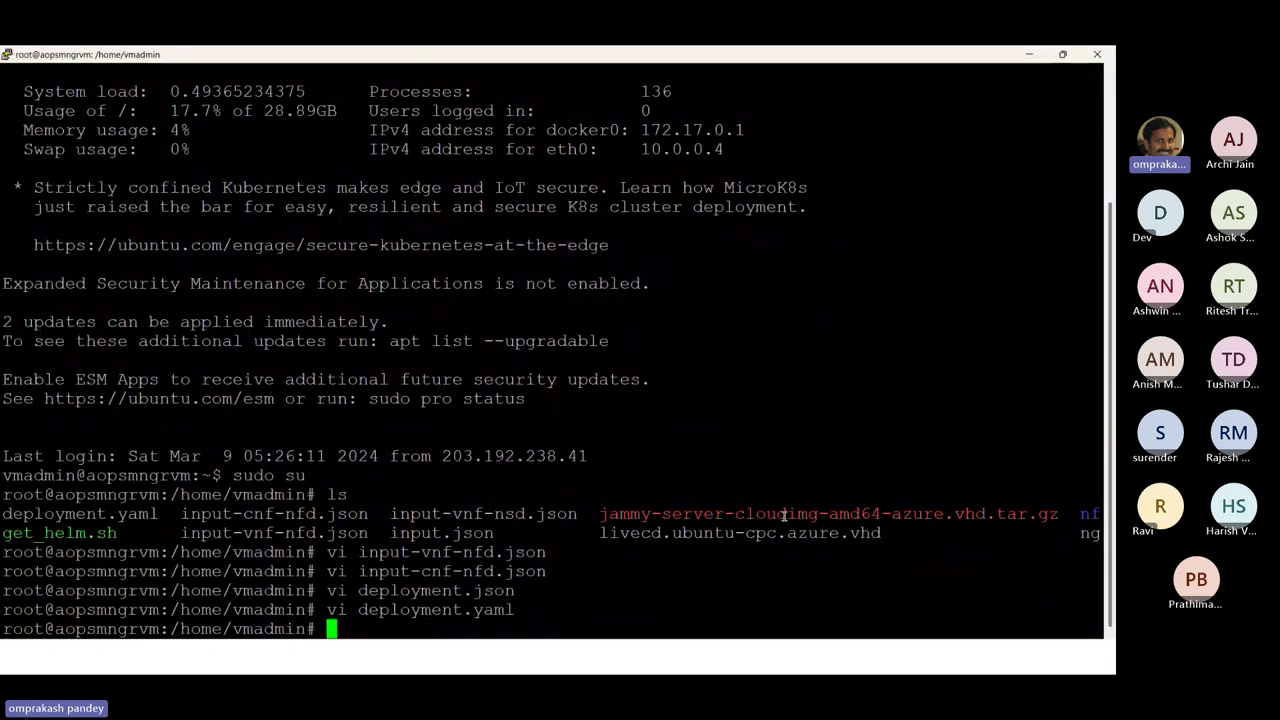
{"action": "key", "text": "alt+Tab"}
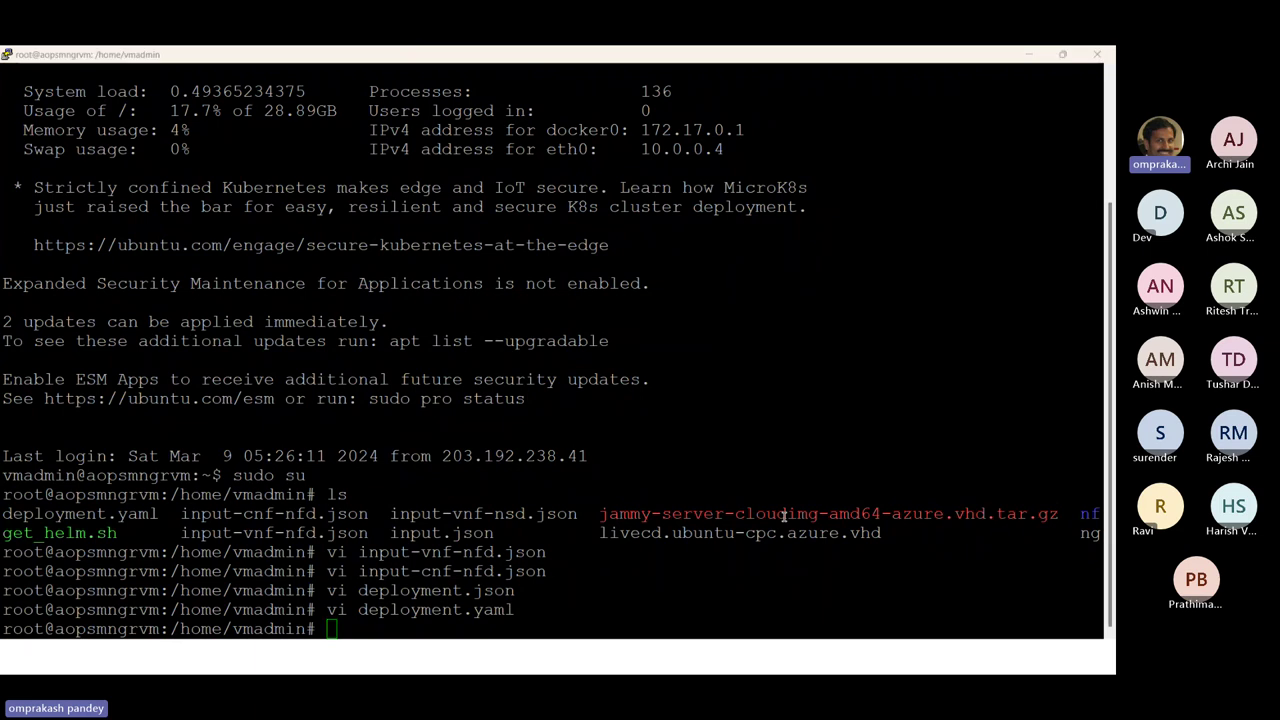
{"action": "scroll", "coordinate": [537, 501], "scroll_direction": "down", "scroll_amount": 10}
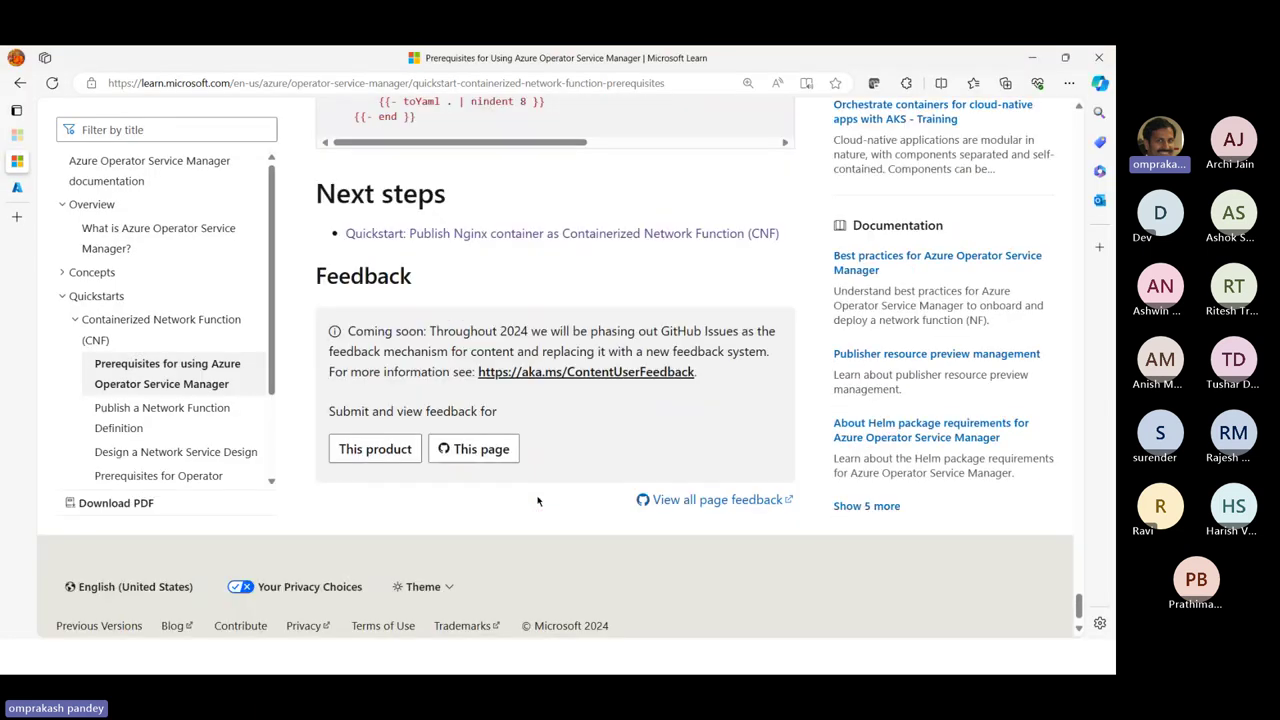
{"action": "left_click", "coordinate": [492, 233]}
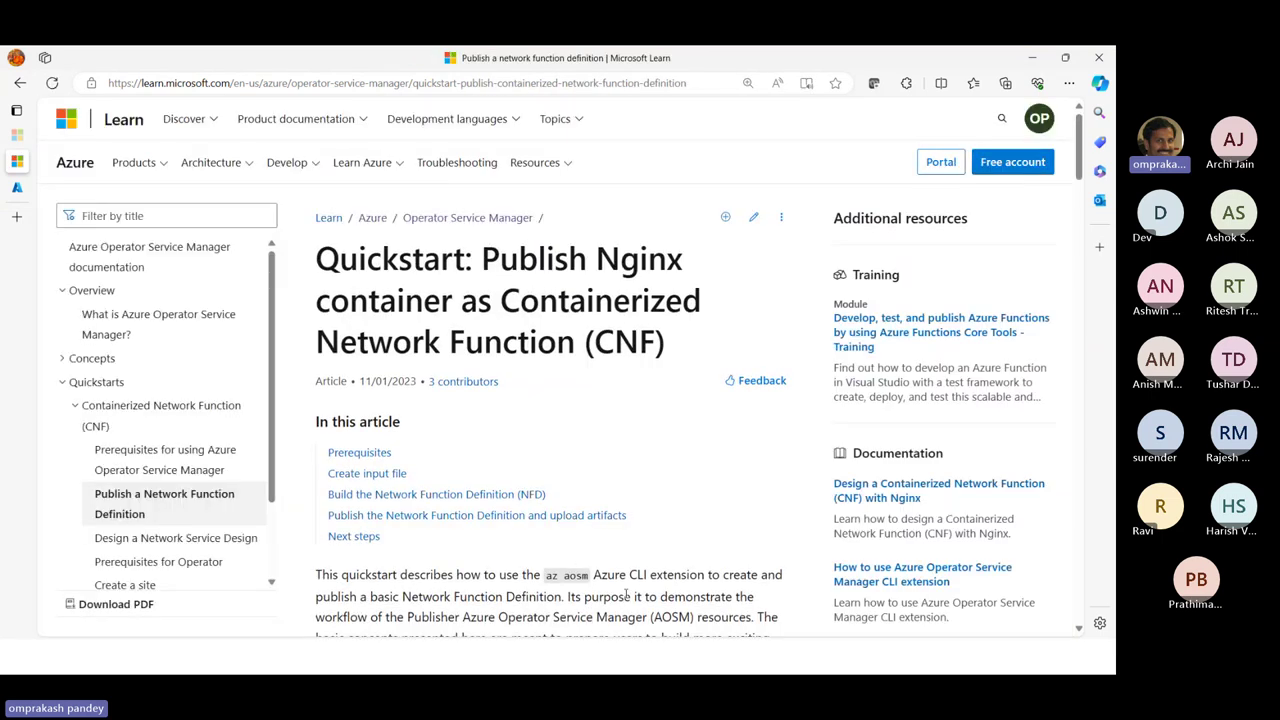
{"action": "scroll", "coordinate": [627, 594], "scroll_direction": "down", "scroll_amount": 10}
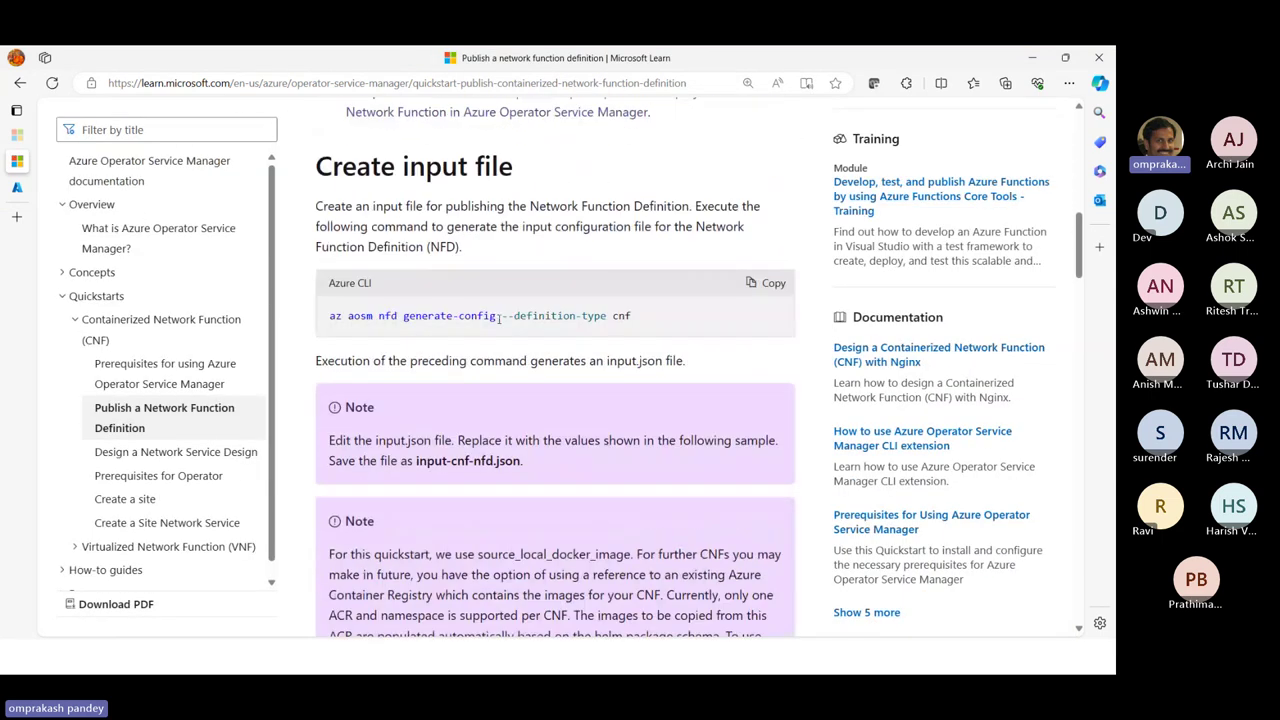
{"action": "double_click", "coordinate": [621, 315]}
Step: Switch to the PowerPoint slide show and go back to the Roles and Interfaces diagram slide
{"action": "key", "text": "alt+Tab"}
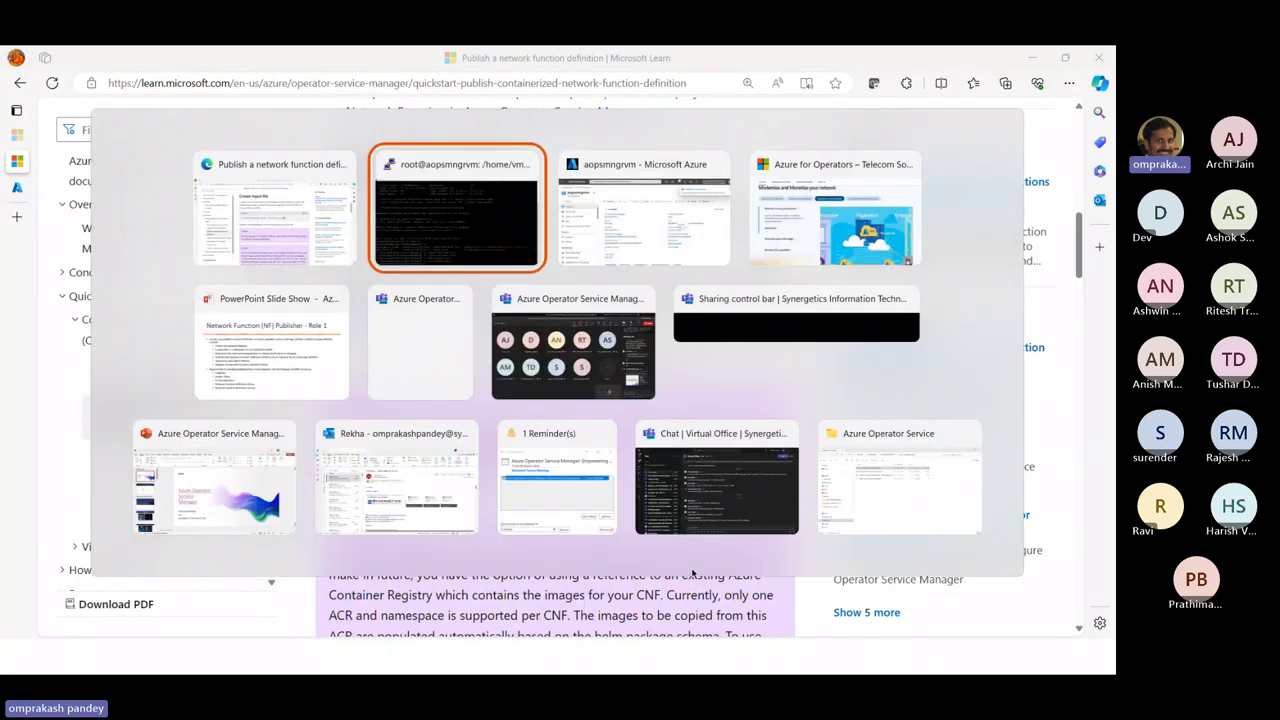
{"action": "key", "text": "alt+Tab"}
{"action": "key", "text": "alt+Tab"}
{"action": "key", "text": "alt+Tab"}
{"action": "key", "text": "alt+Tab"}
{"action": "key", "text": "alt+Tab"}
{"action": "key", "text": "alt+Tab"}
{"action": "key", "text": "alt+Tab"}
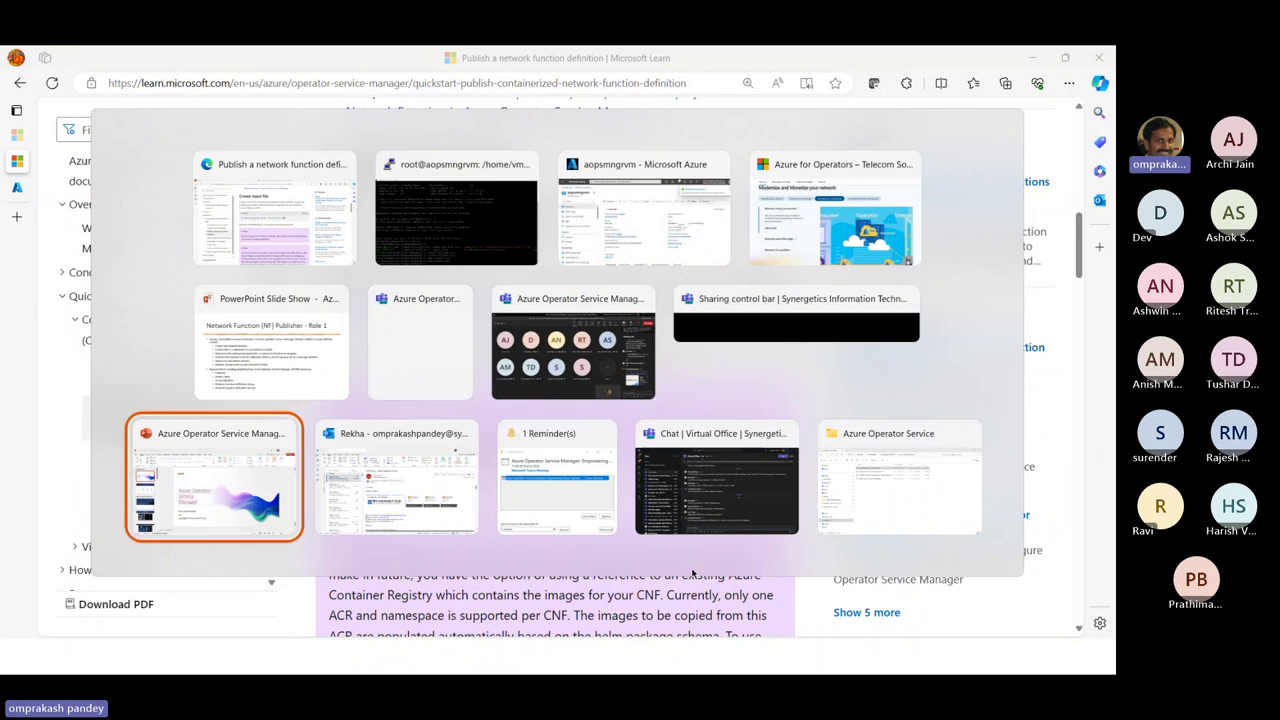
{"action": "key", "text": "alt+Tab"}
{"action": "key", "text": "alt+Tab"}
{"action": "key", "text": "alt+Tab"}
{"action": "key", "text": "alt+Tab"}
{"action": "key", "text": "alt+Tab"}
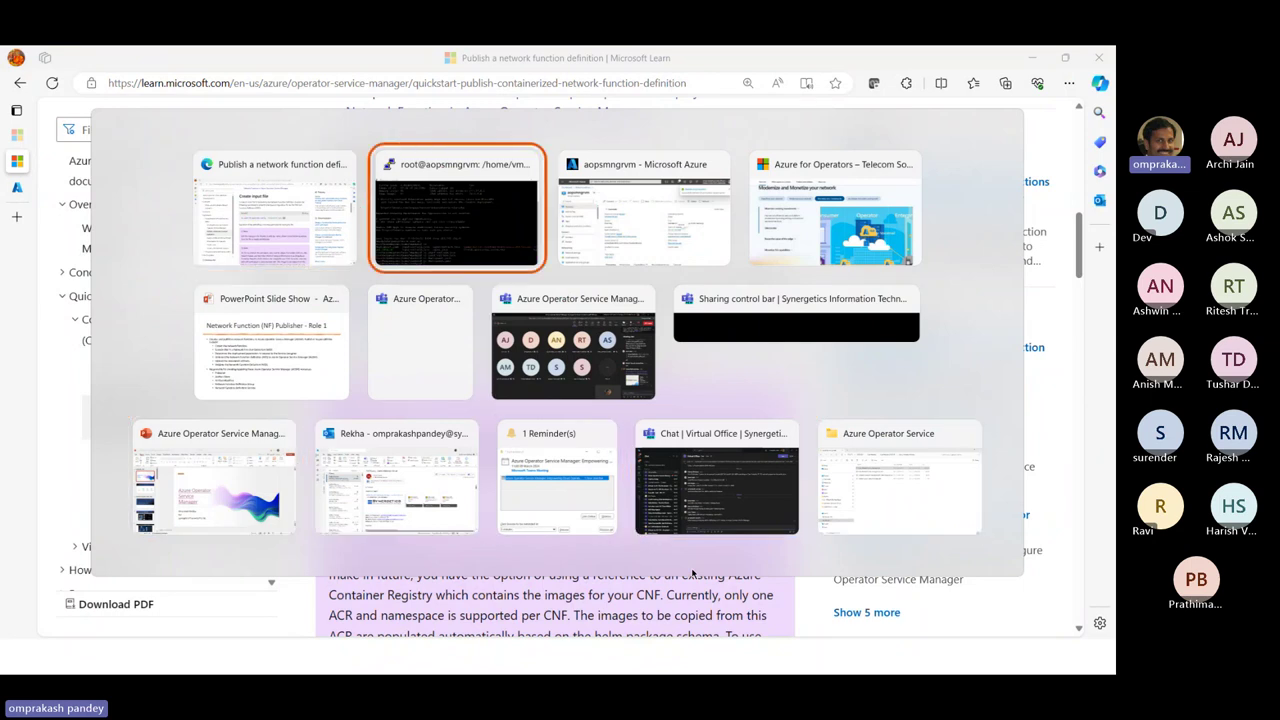
{"action": "key", "text": "alt+Tab"}
{"action": "key", "text": "alt+Tab"}
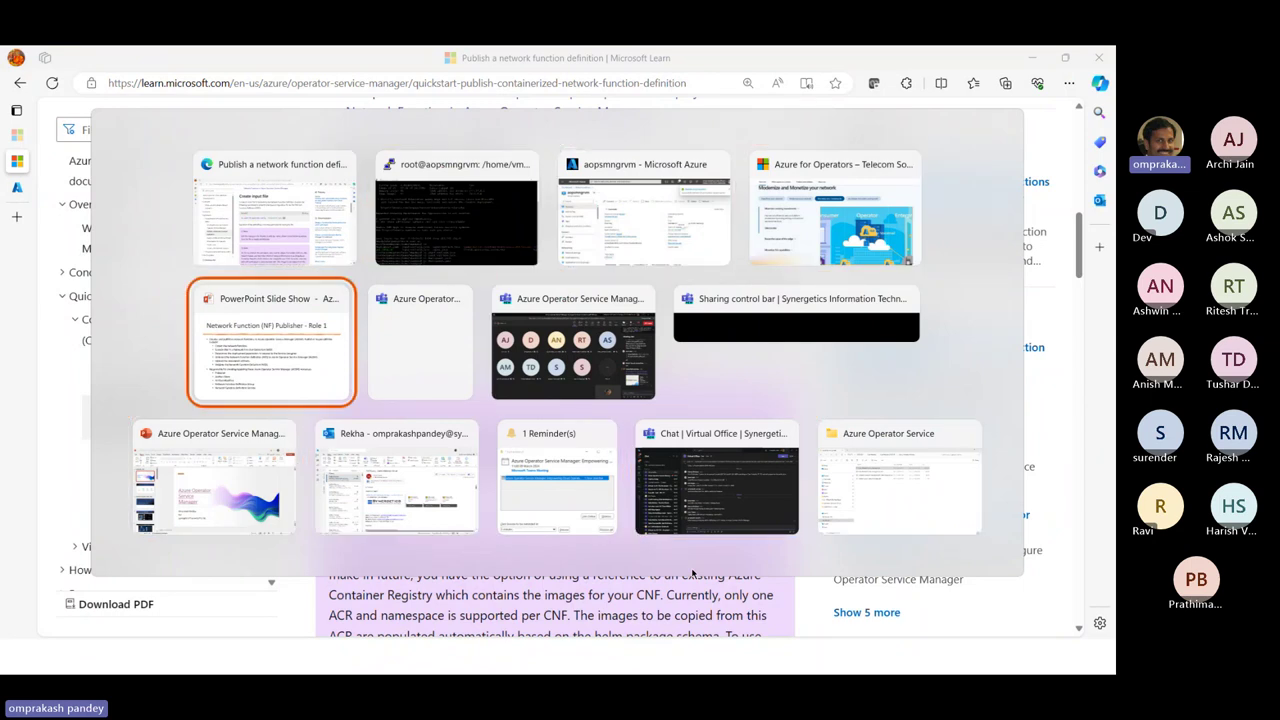
{"action": "key", "text": "Left"}
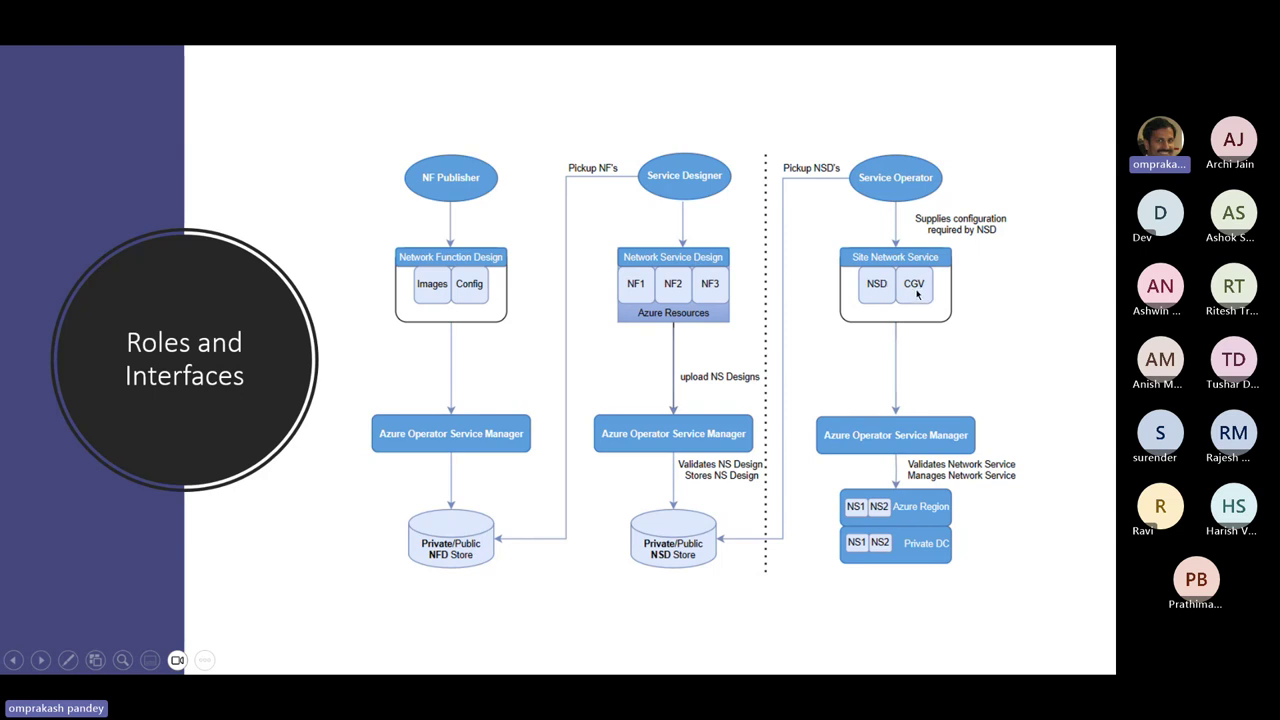
Step: Return to the quickstart in the browser and examine the generate-config command, the sample input-cnf-nfd.json with its path_to_chart value, and the parameter descriptions
{"action": "key", "text": "alt+Tab"}
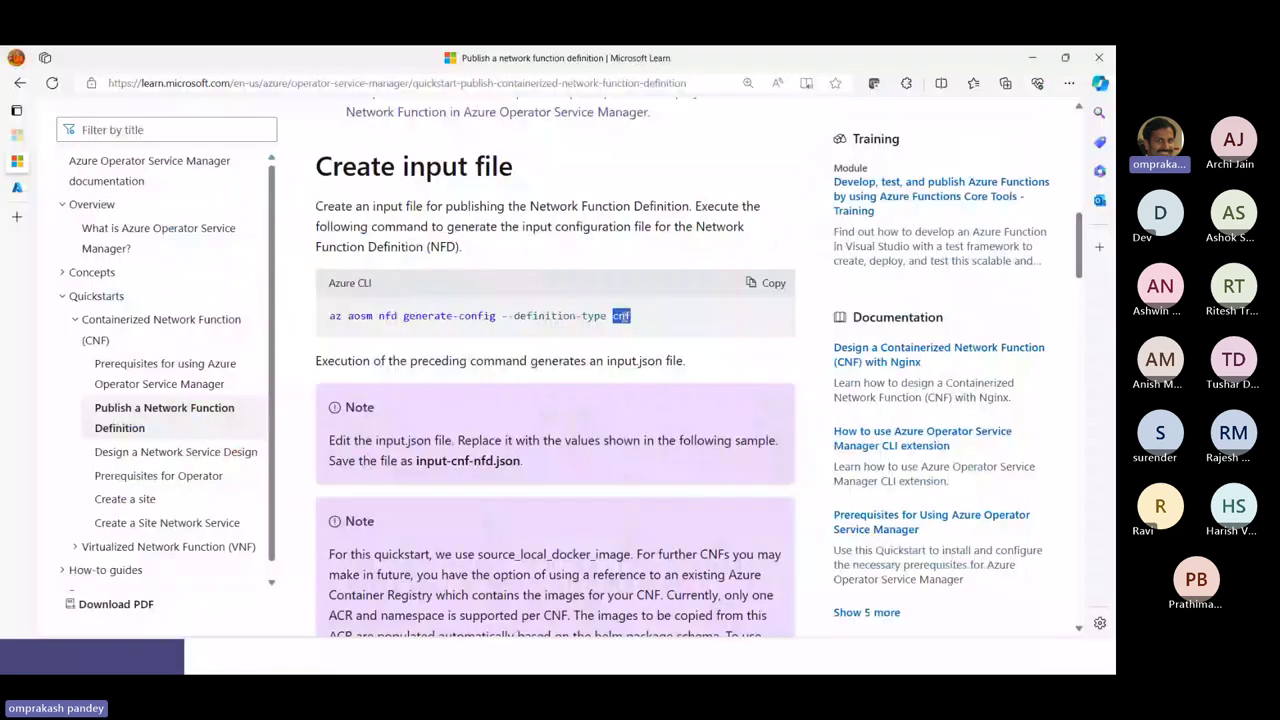
{"action": "left_click_drag", "start_coordinate": [401, 314], "coordinate": [493, 314]}
{"action": "scroll", "coordinate": [631, 493], "scroll_direction": "down", "scroll_amount": 3}
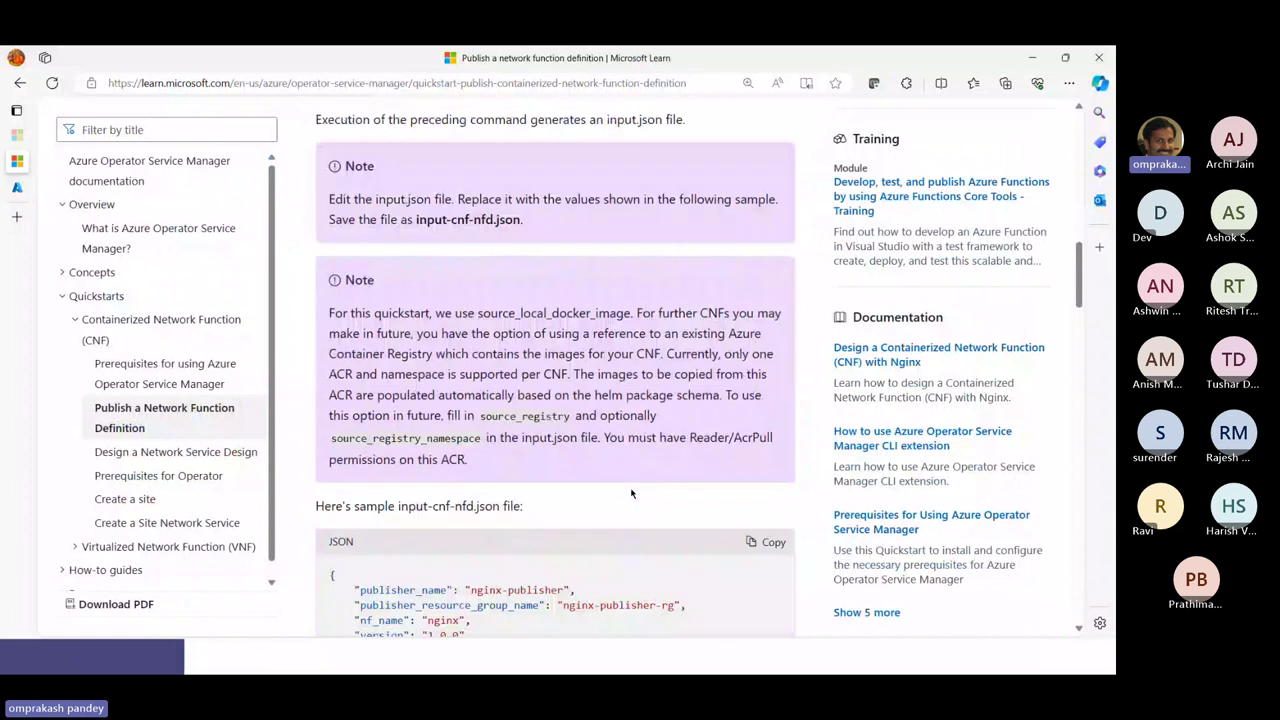
{"action": "scroll", "coordinate": [630, 487], "scroll_direction": "down", "scroll_amount": 3}
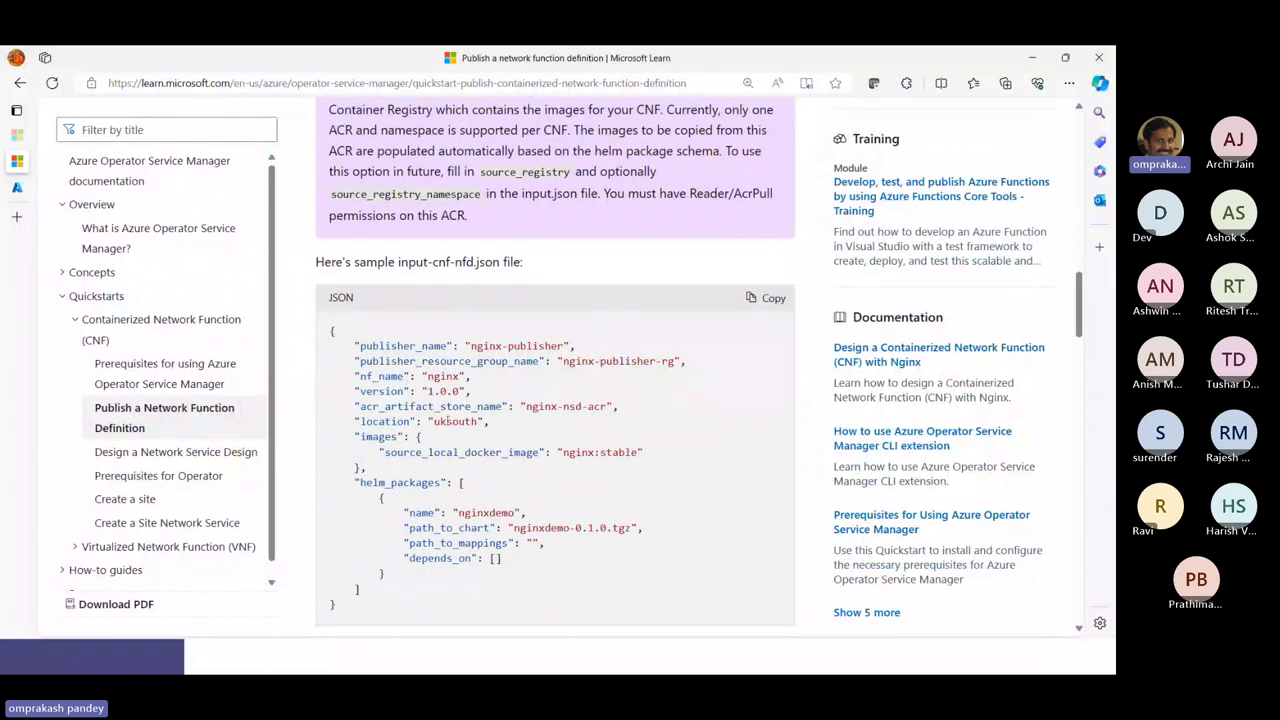
{"action": "scroll", "coordinate": [565, 483], "scroll_direction": "down", "scroll_amount": 1}
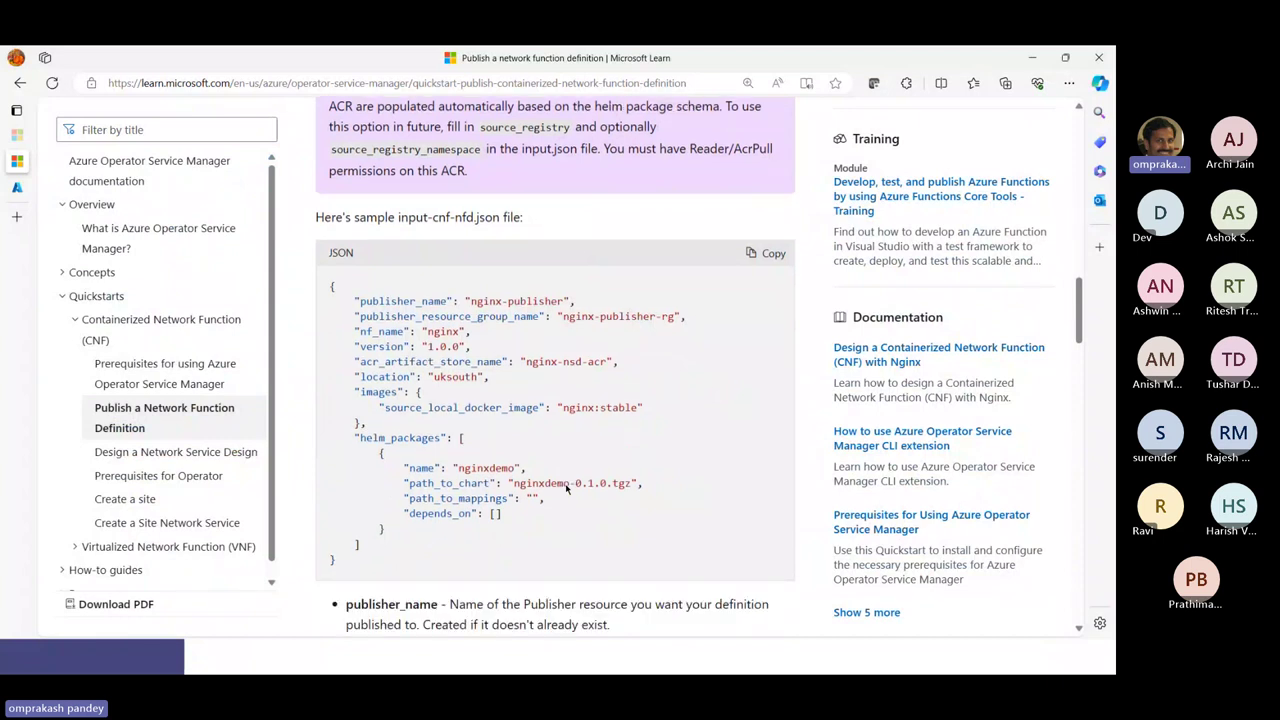
{"action": "scroll", "coordinate": [566, 487], "scroll_direction": "down", "scroll_amount": 2}
{"action": "scroll", "coordinate": [566, 487], "scroll_direction": "down", "scroll_amount": 1}
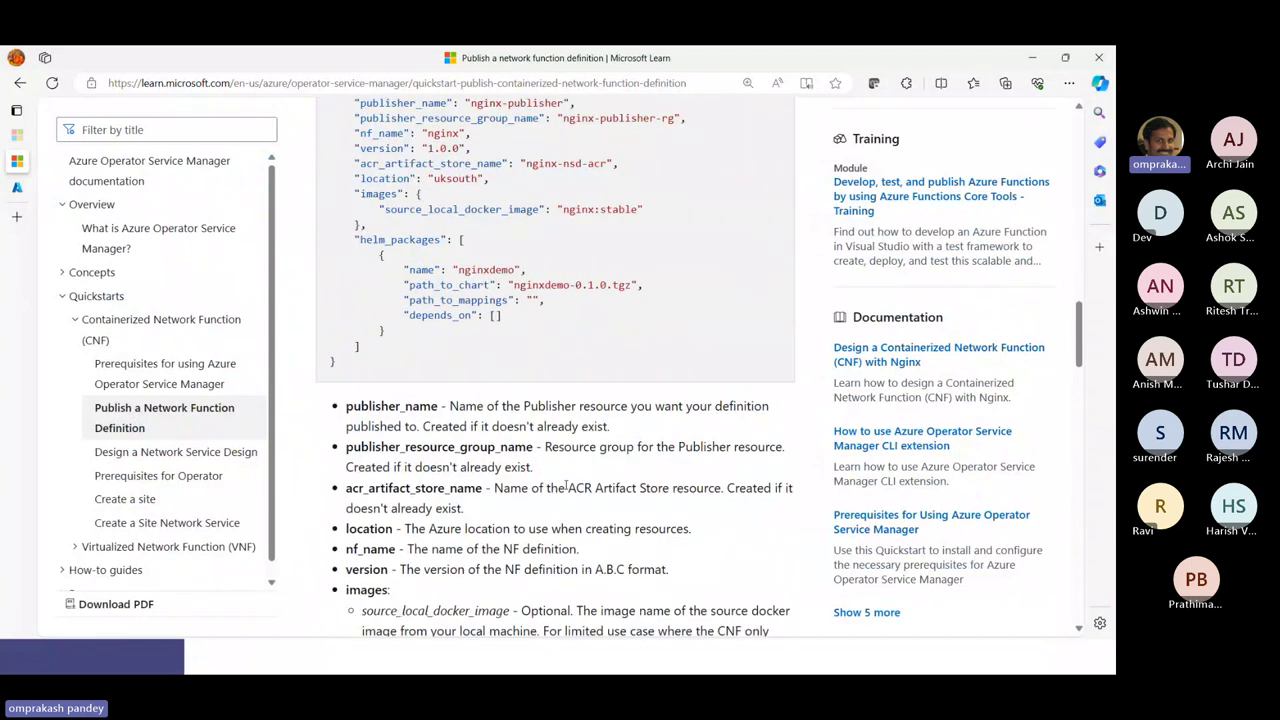
{"action": "left_click_drag", "start_coordinate": [514, 285], "coordinate": [633, 285]}
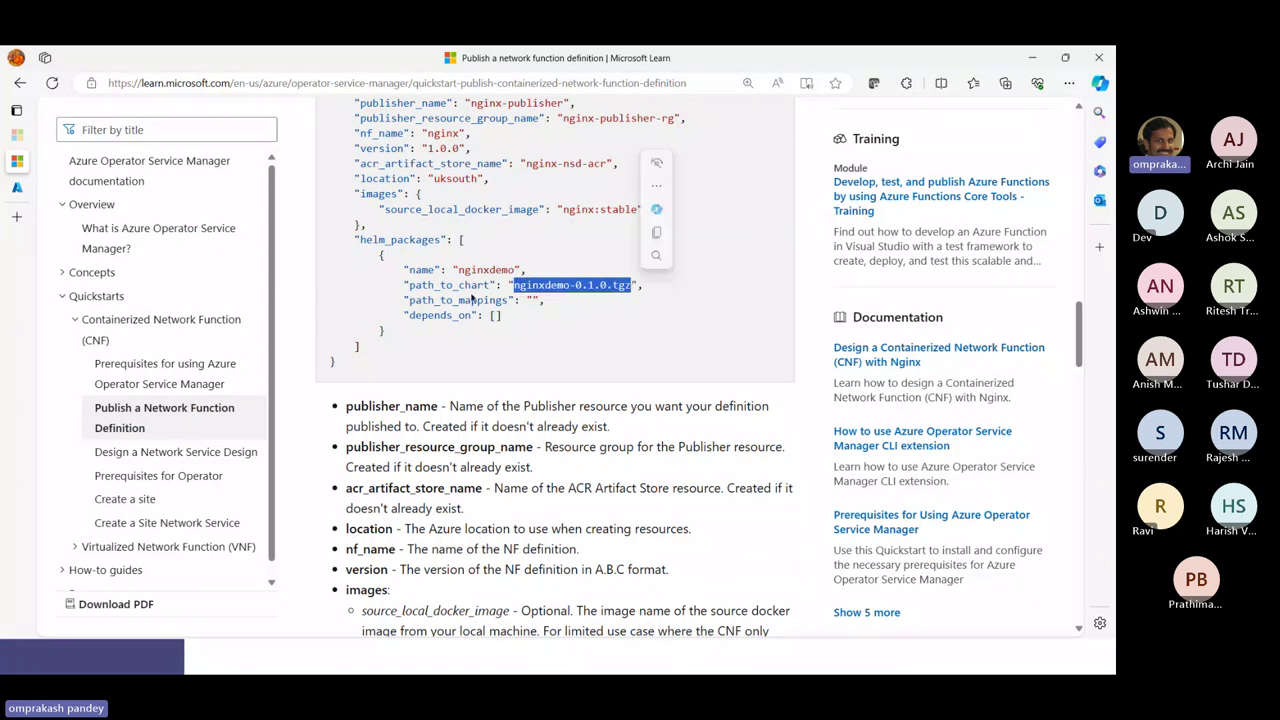
{"action": "scroll", "coordinate": [543, 465], "scroll_direction": "down", "scroll_amount": 3}
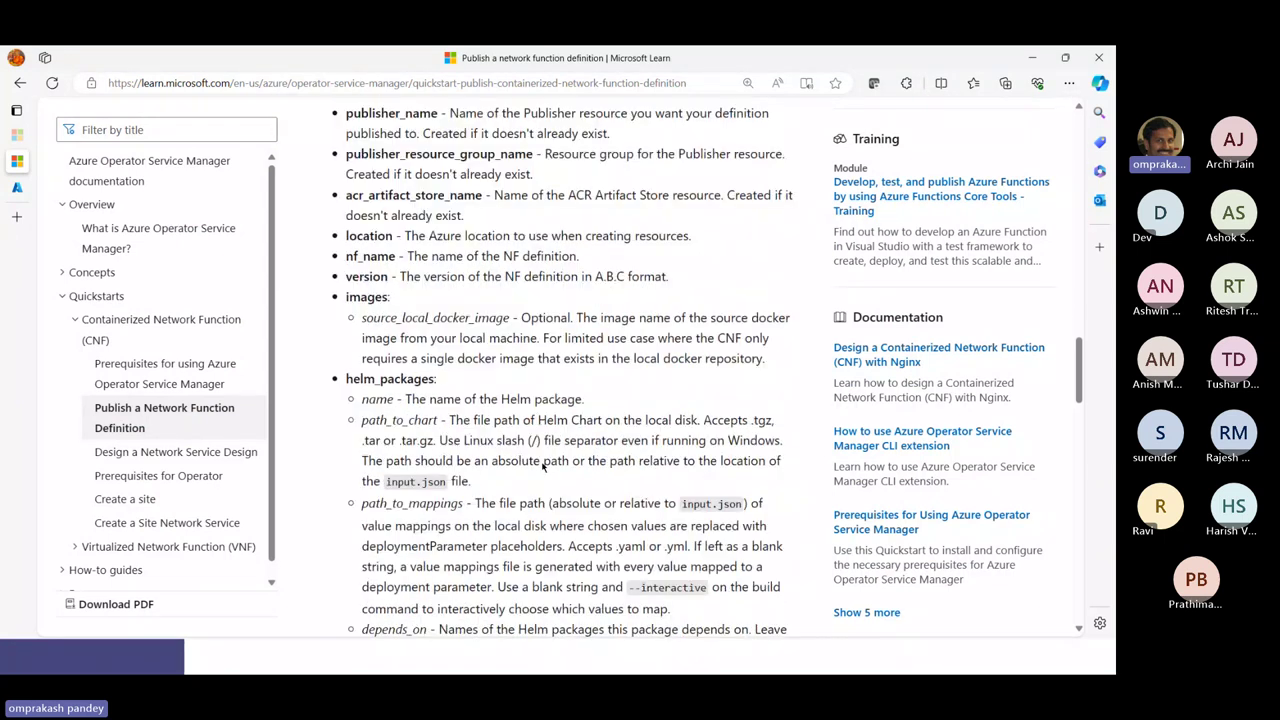
{"action": "scroll", "coordinate": [543, 465], "scroll_direction": "down", "scroll_amount": 1}
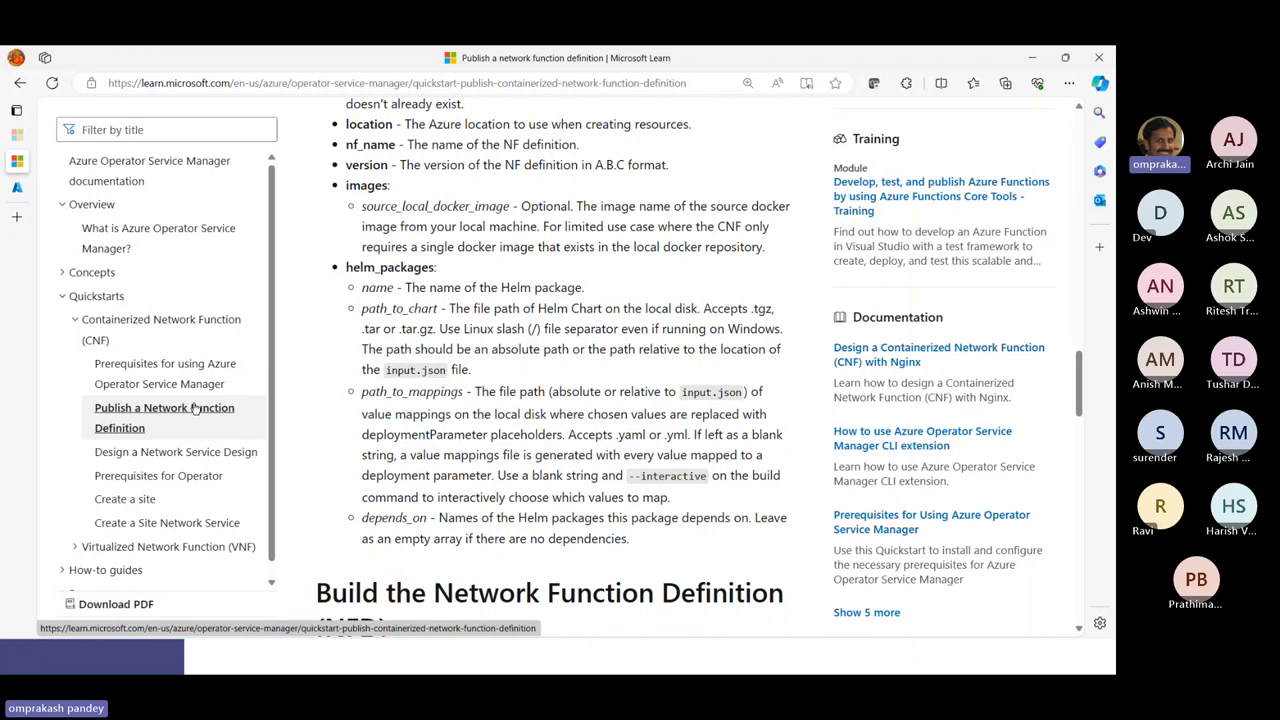
Step: Skim the sample JSON in the Design a Network Service Design article, and open the Prerequisites for Operator article
{"action": "left_click", "coordinate": [182, 451]}
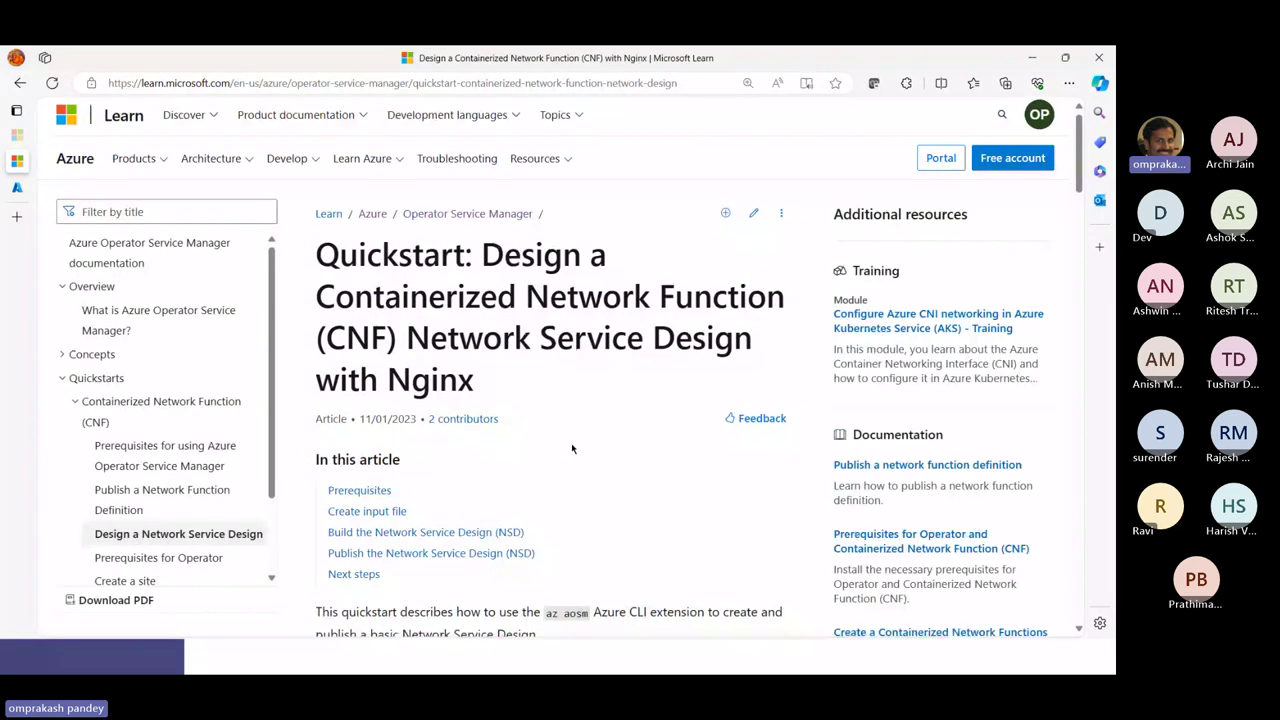
{"action": "scroll", "coordinate": [572, 449], "scroll_direction": "down", "scroll_amount": 10}
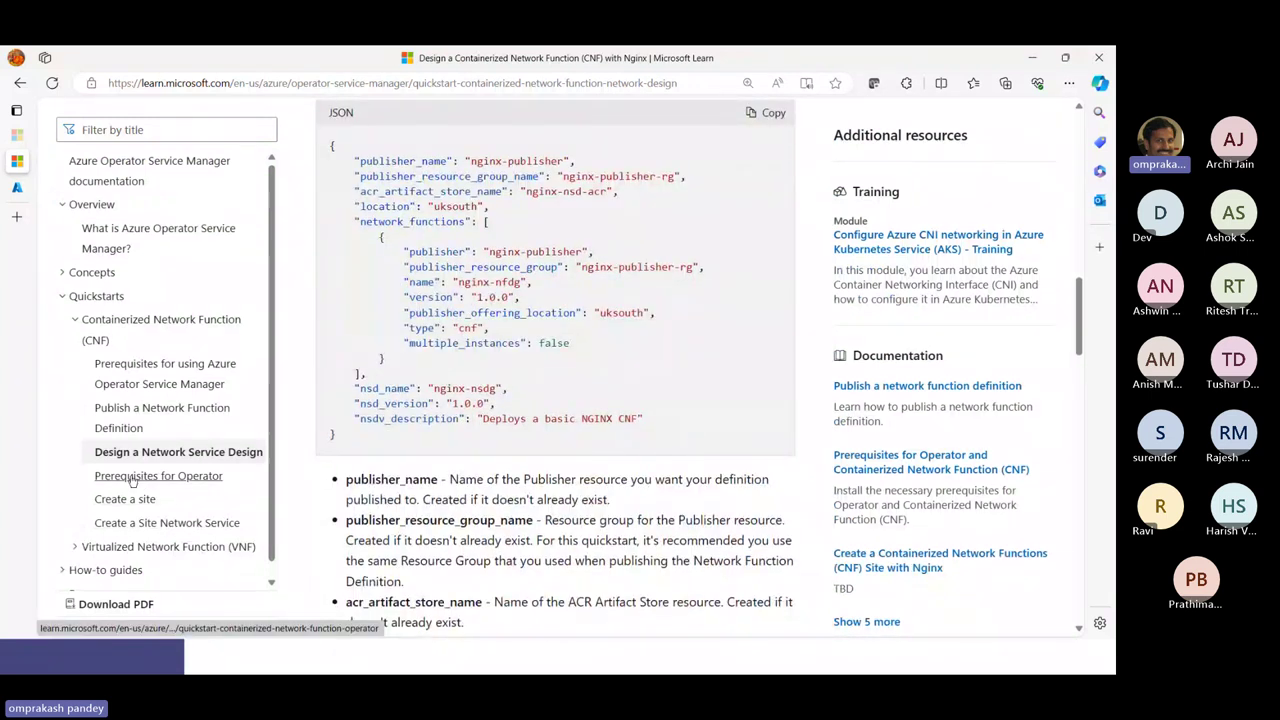
{"action": "left_click", "coordinate": [132, 478]}
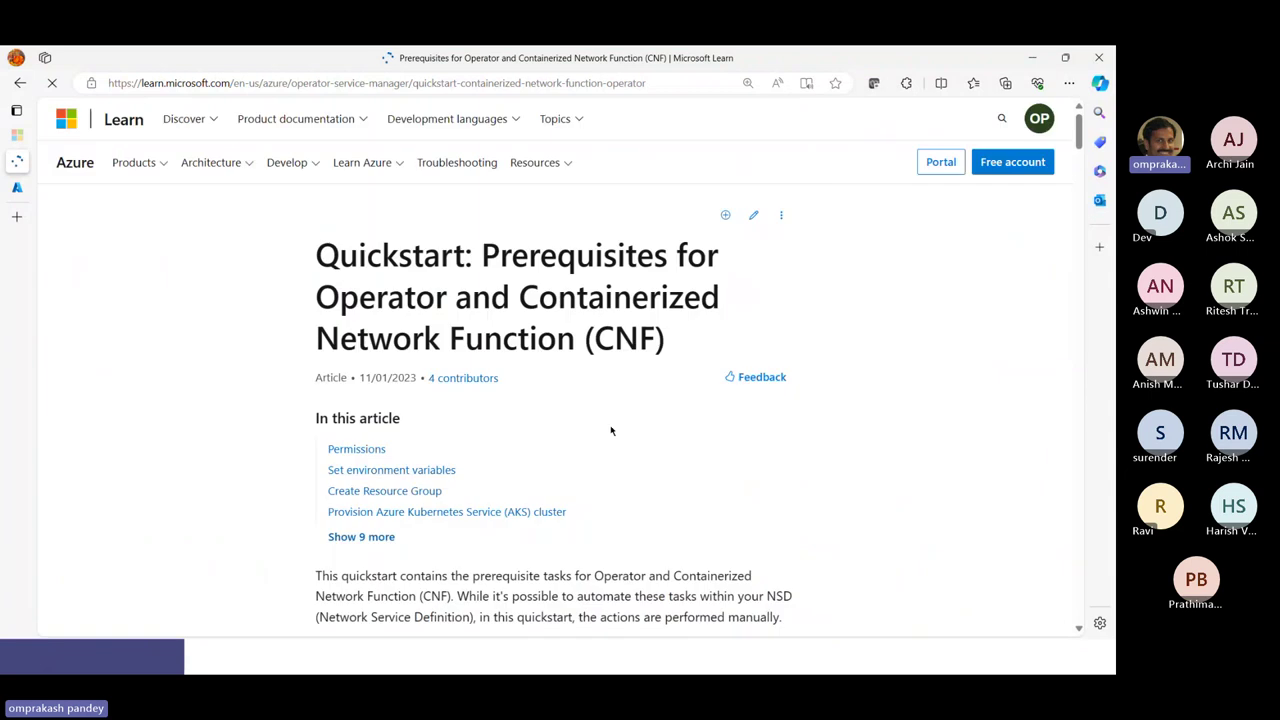
{"action": "left_click_drag", "start_coordinate": [482, 258], "coordinate": [684, 340]}
{"action": "left_click", "coordinate": [635, 404]}
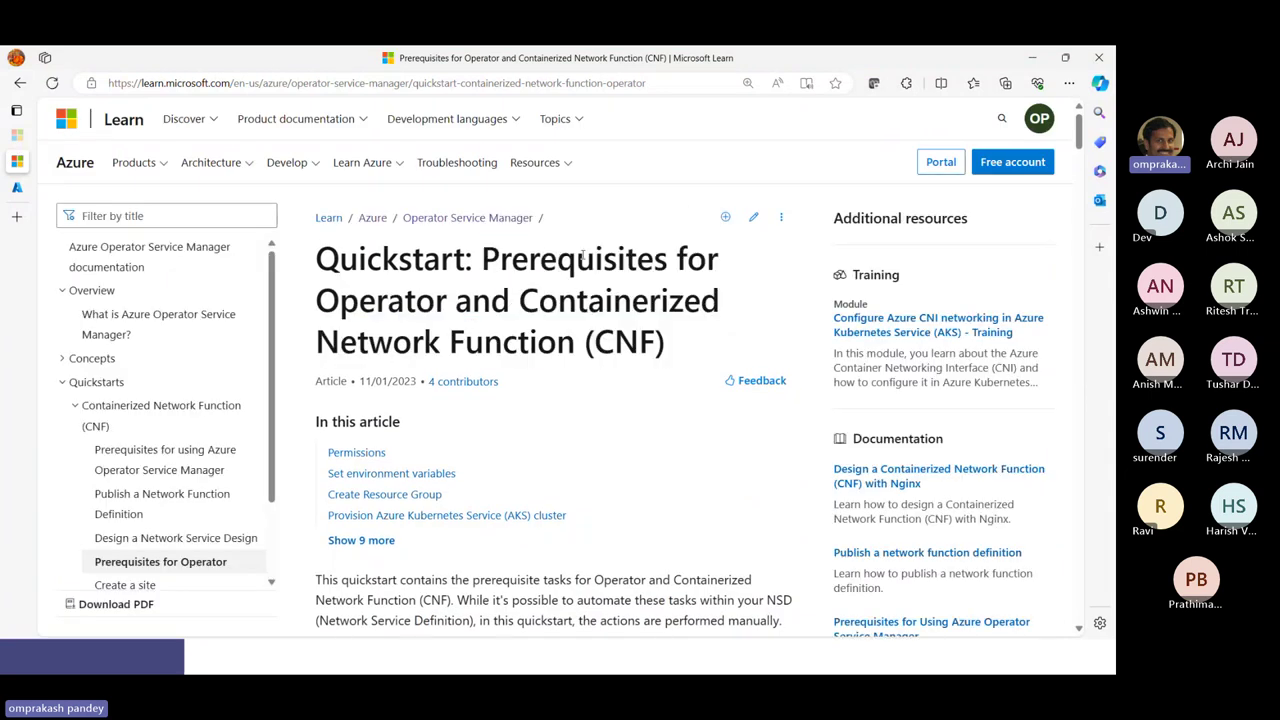
Step: Examine the operator prerequisites from Permissions through AKS cluster provisioning, Azure Arc and custom locations to the extension commands
{"action": "scroll", "coordinate": [622, 410], "scroll_direction": "down", "scroll_amount": 1}
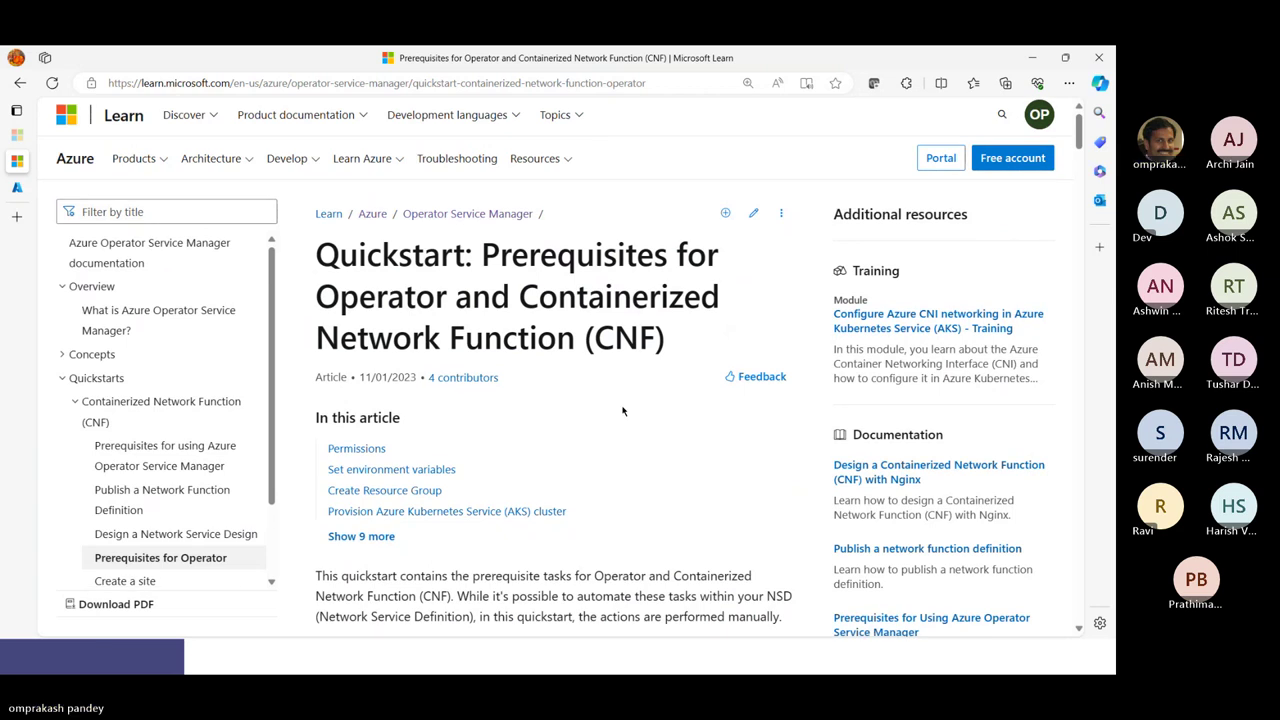
{"action": "scroll", "coordinate": [622, 410], "scroll_direction": "down", "scroll_amount": 4}
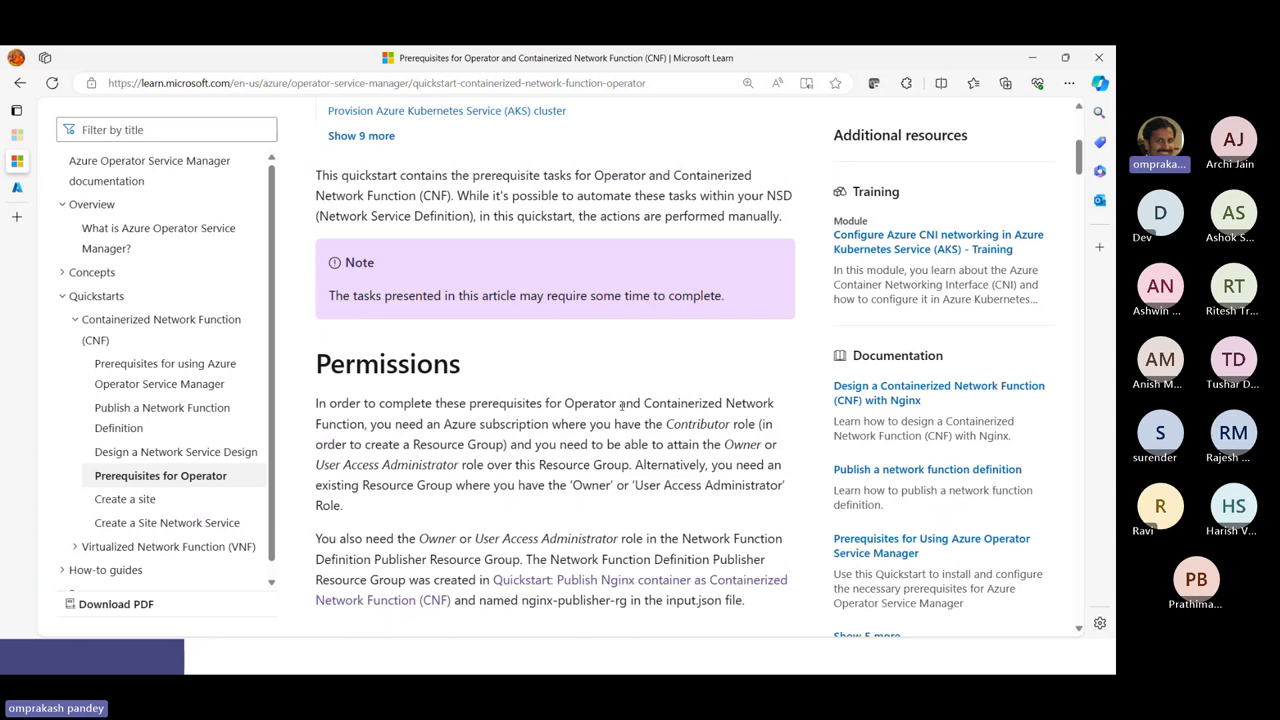
{"action": "scroll", "coordinate": [622, 404], "scroll_direction": "down", "scroll_amount": 10}
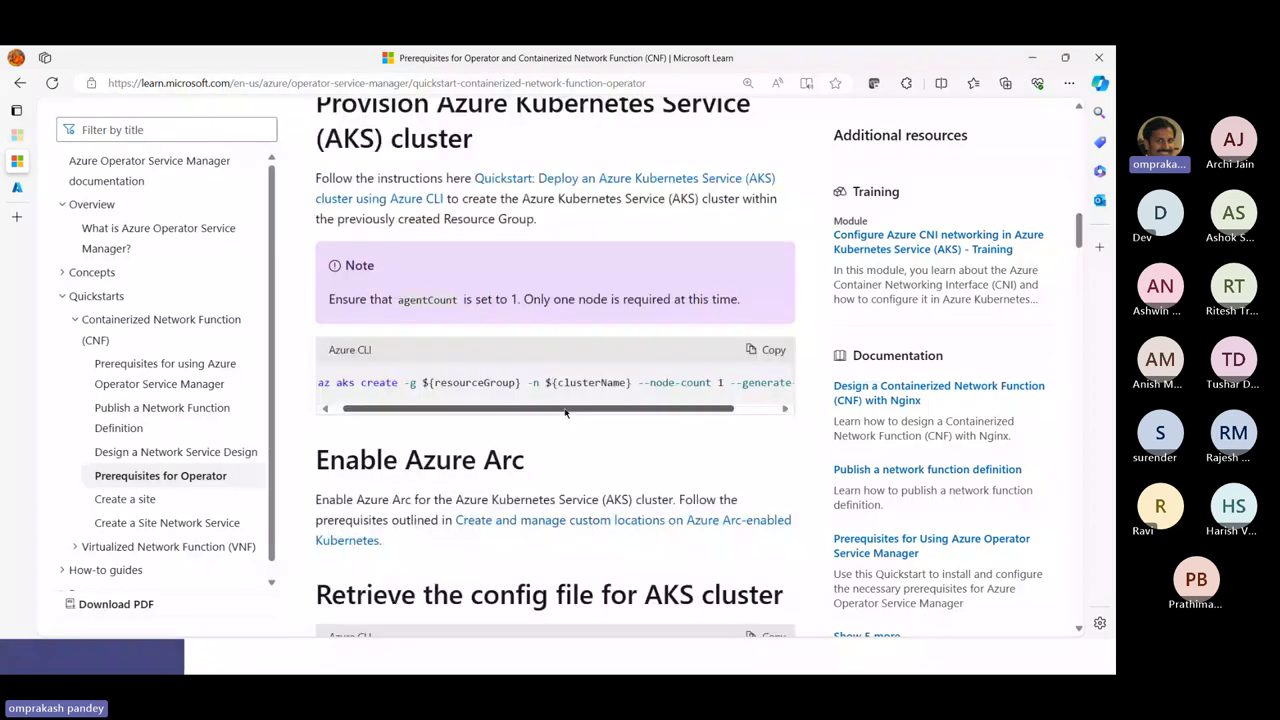
{"action": "left_click_drag", "start_coordinate": [565, 412], "coordinate": [598, 403]}
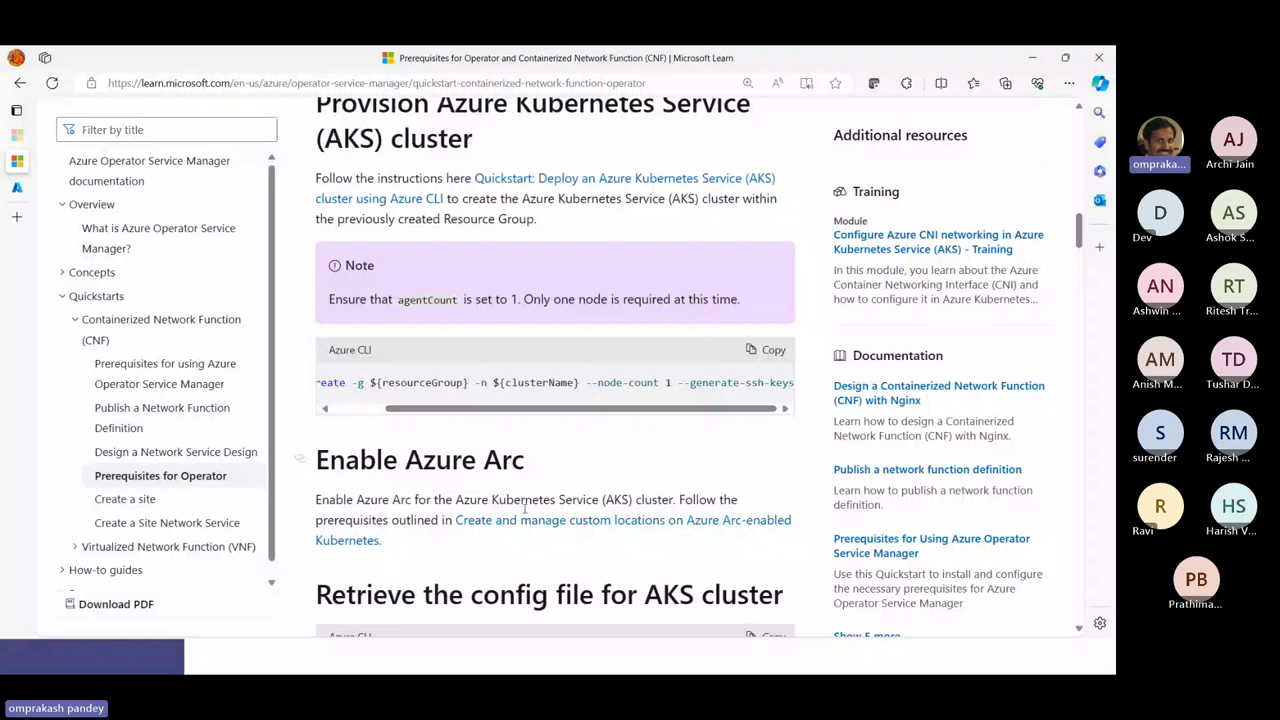
{"action": "left_click_drag", "start_coordinate": [405, 459], "coordinate": [525, 460]}
{"action": "scroll", "coordinate": [484, 487], "scroll_direction": "down", "scroll_amount": 2}
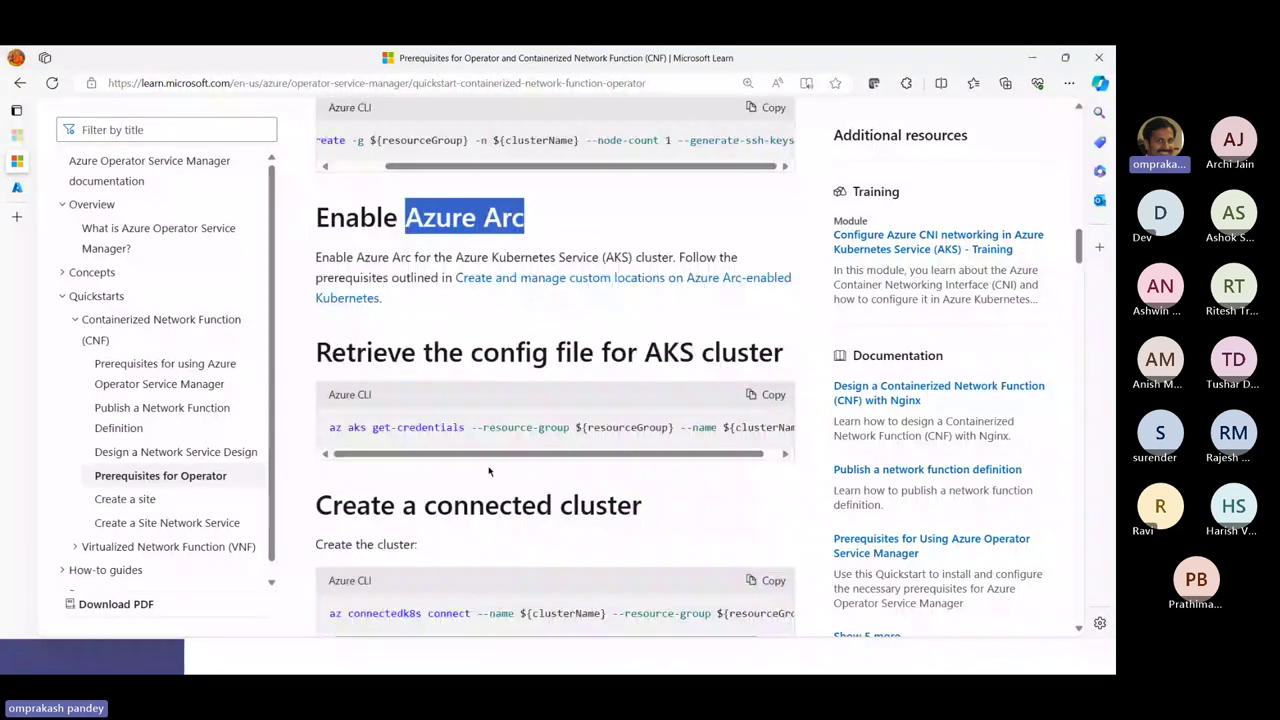
{"action": "scroll", "coordinate": [489, 471], "scroll_direction": "down", "scroll_amount": 6}
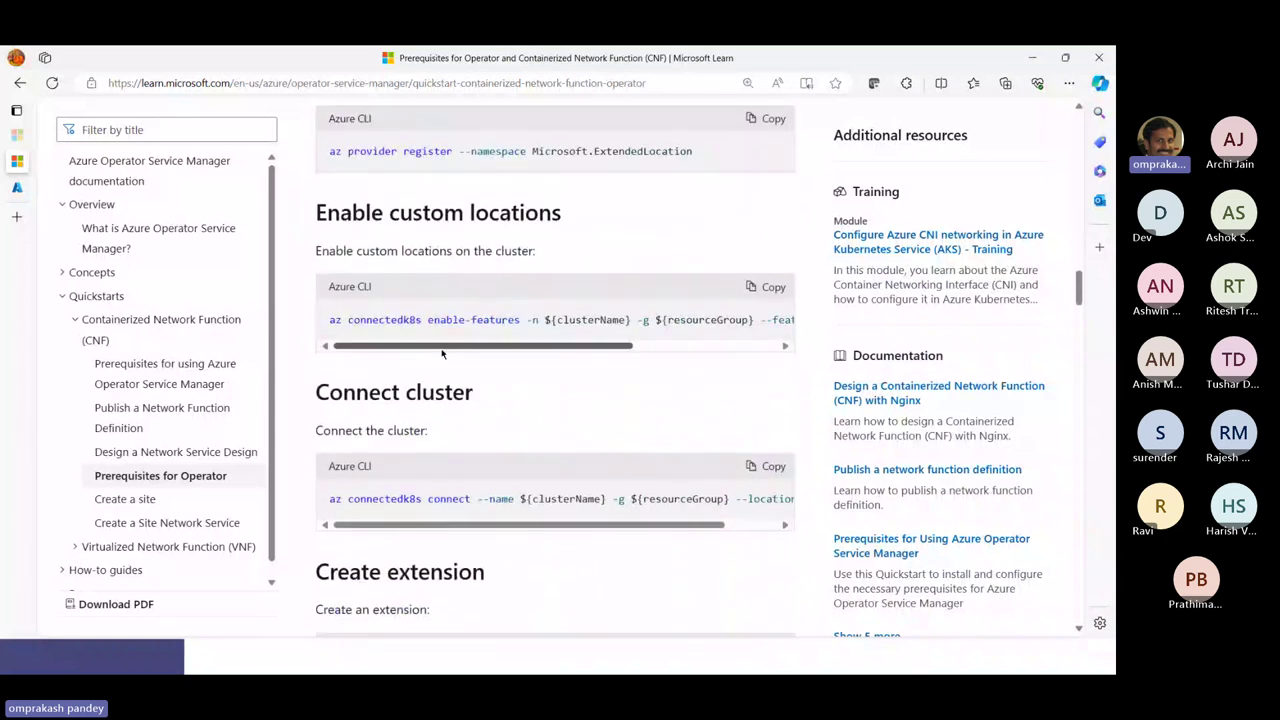
{"action": "scroll", "coordinate": [400, 380], "scroll_direction": "down", "scroll_amount": 2}
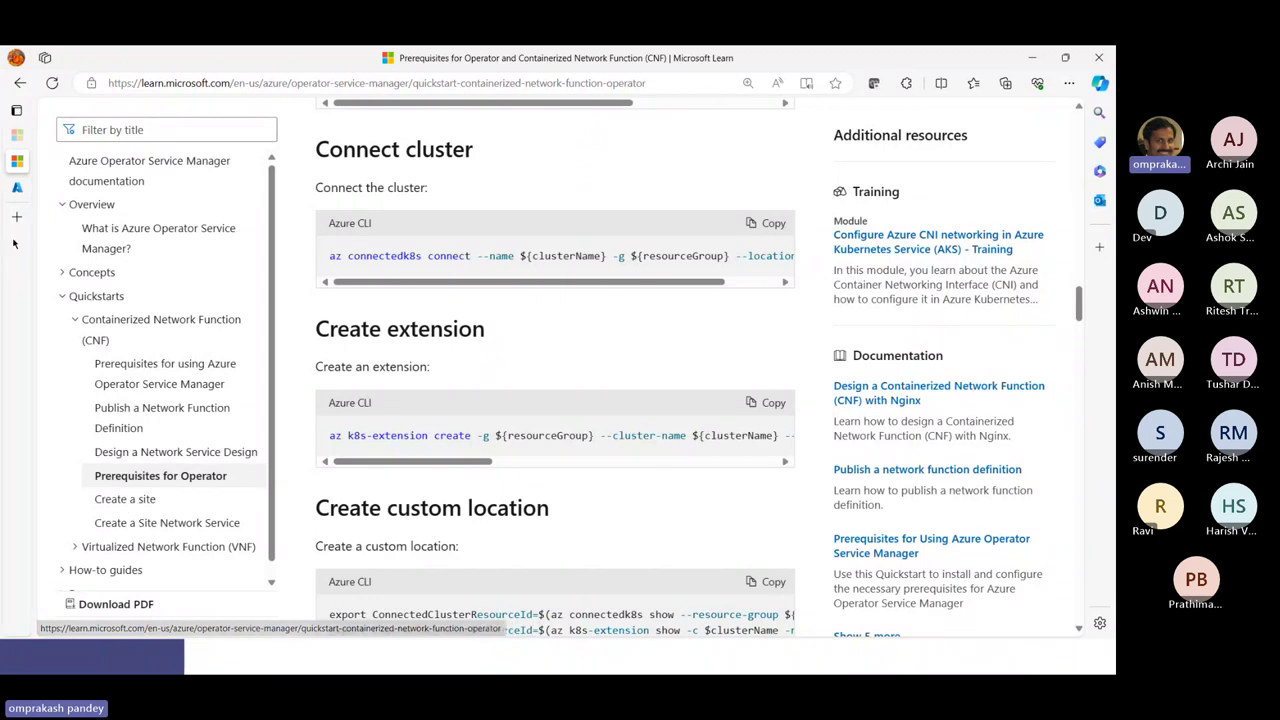
Step: Switch to the Azure portal, find the Sites service by searching for Site, and open the form for creating a new site
{"action": "left_click", "coordinate": [18, 190]}
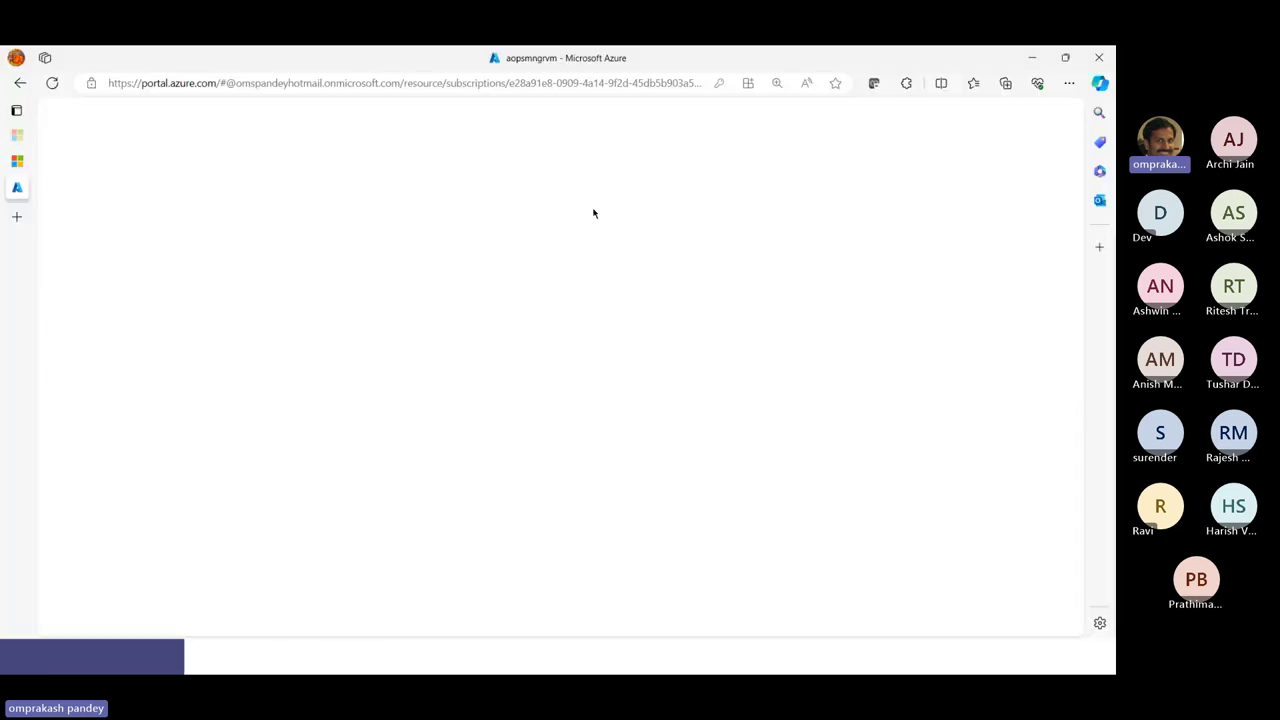
{"action": "left_click", "coordinate": [306, 114]}
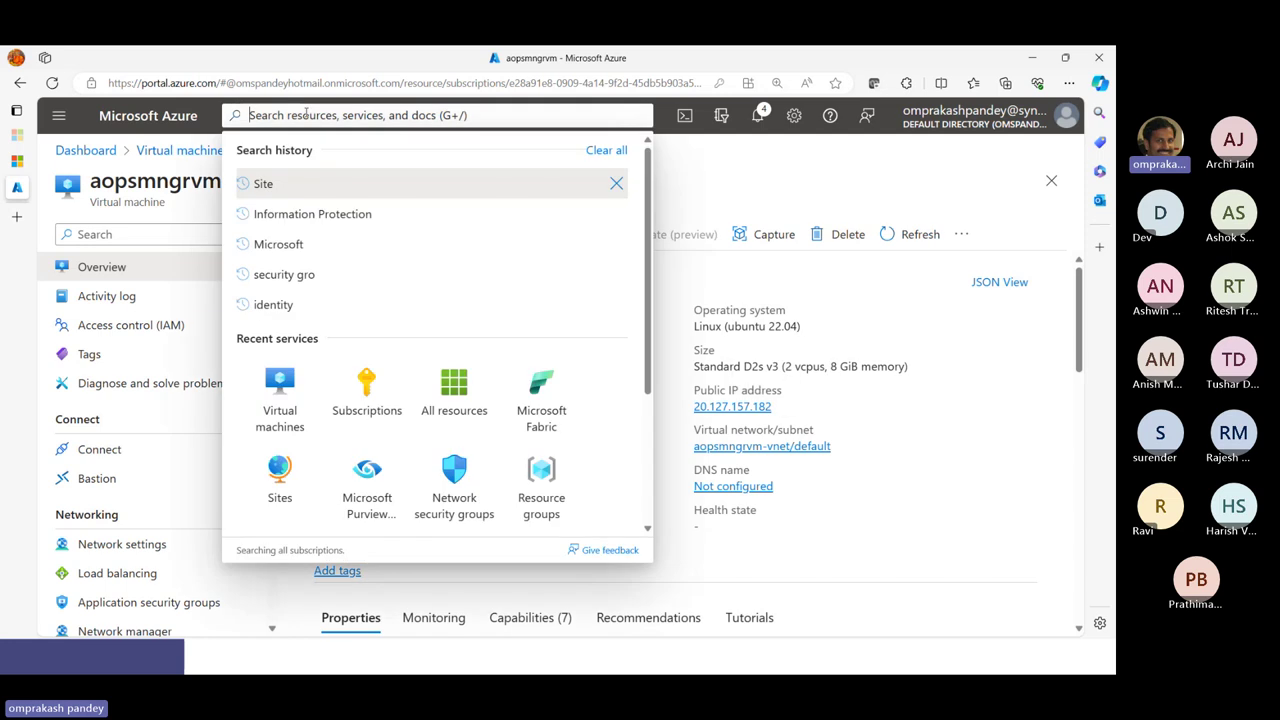
{"action": "type", "text": "Site"}
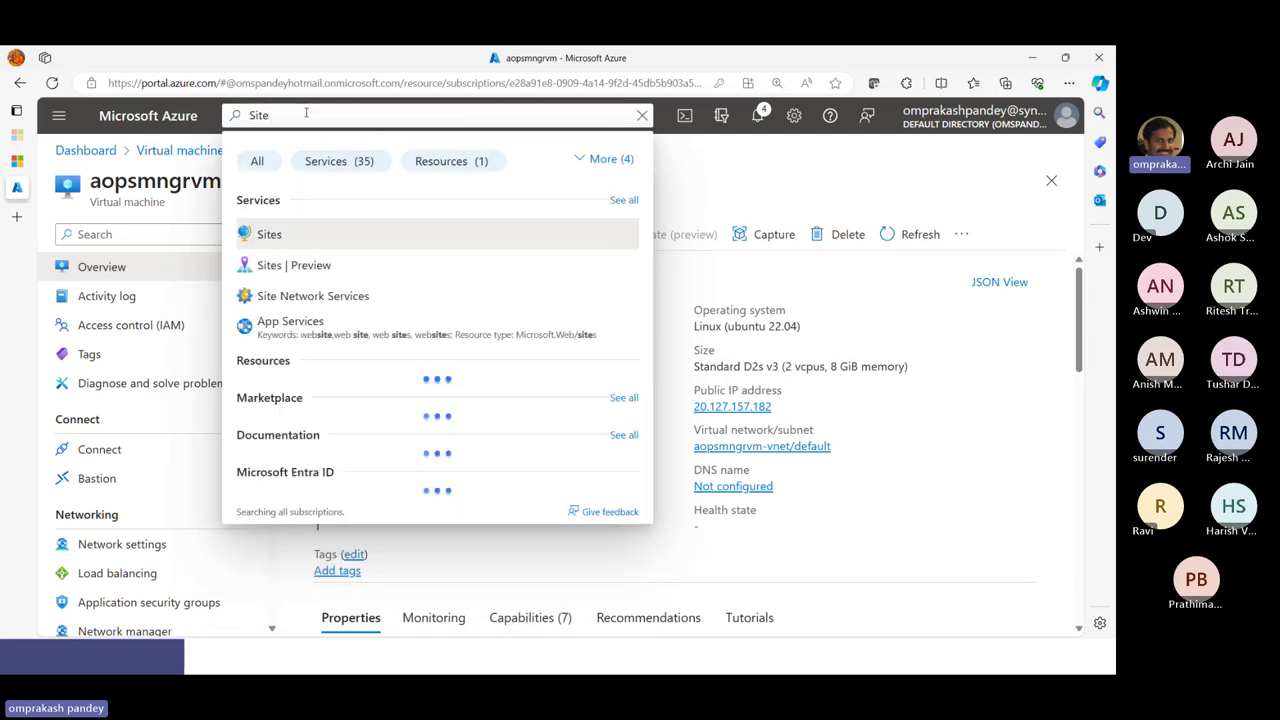
{"action": "left_click", "coordinate": [272, 236]}
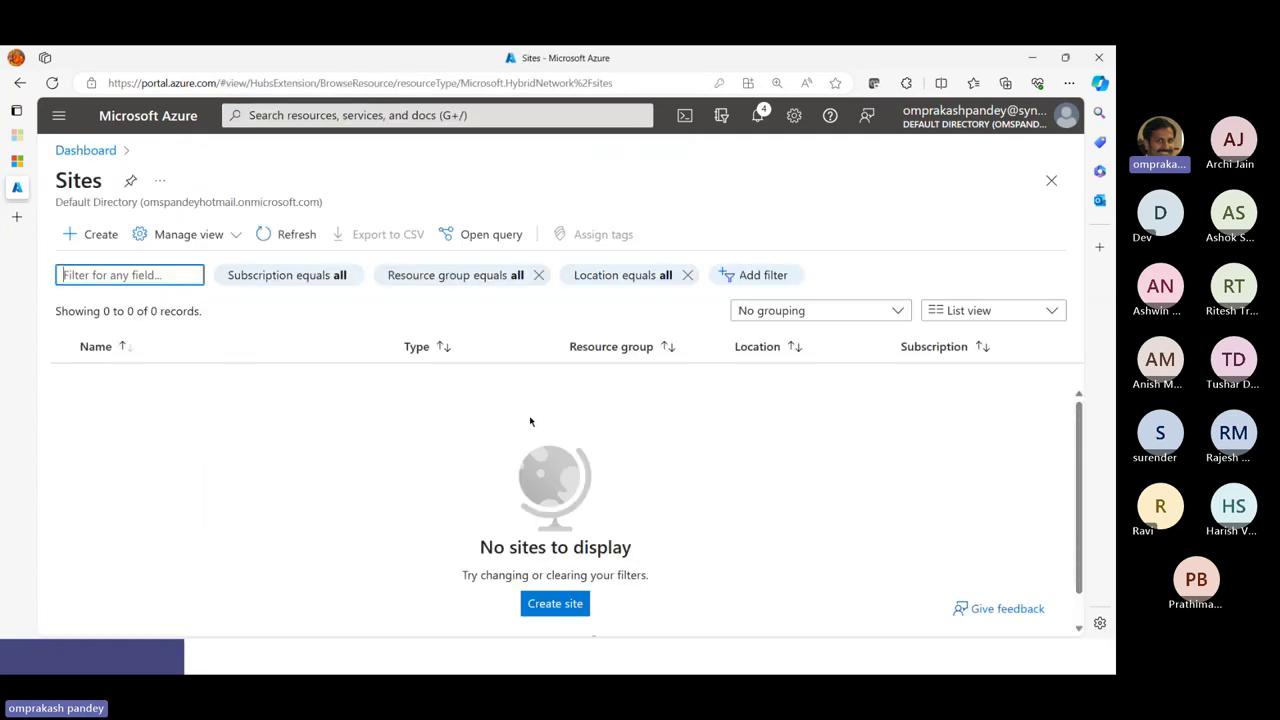
{"action": "left_click", "coordinate": [551, 604]}
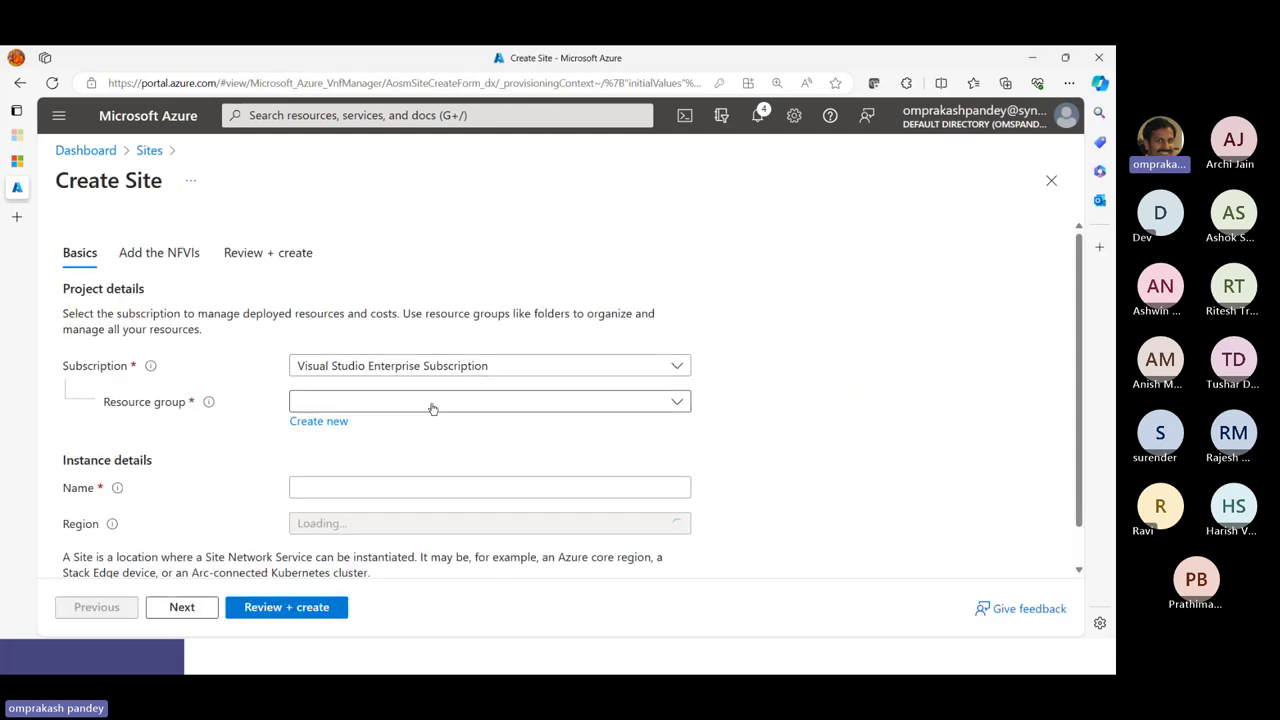
Step: Set the new site's resource group to operator-rg and its name to ompsite
{"action": "left_click", "coordinate": [431, 405]}
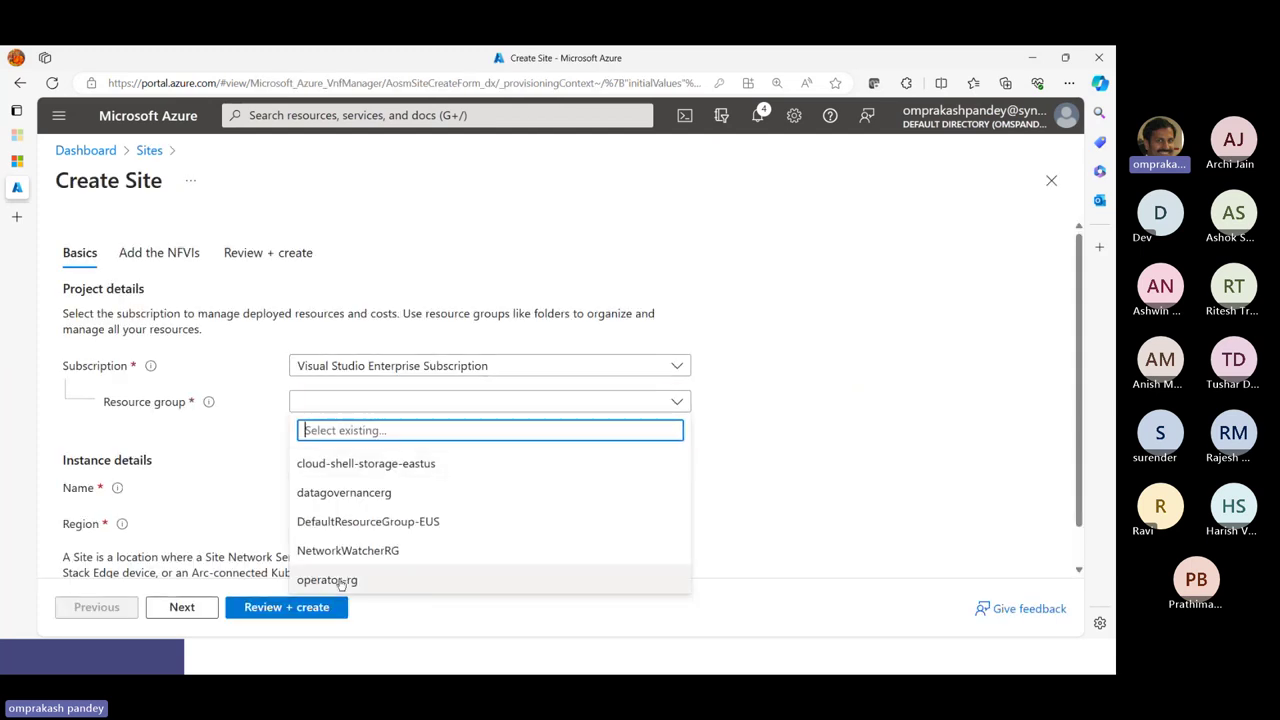
{"action": "left_click", "coordinate": [345, 580]}
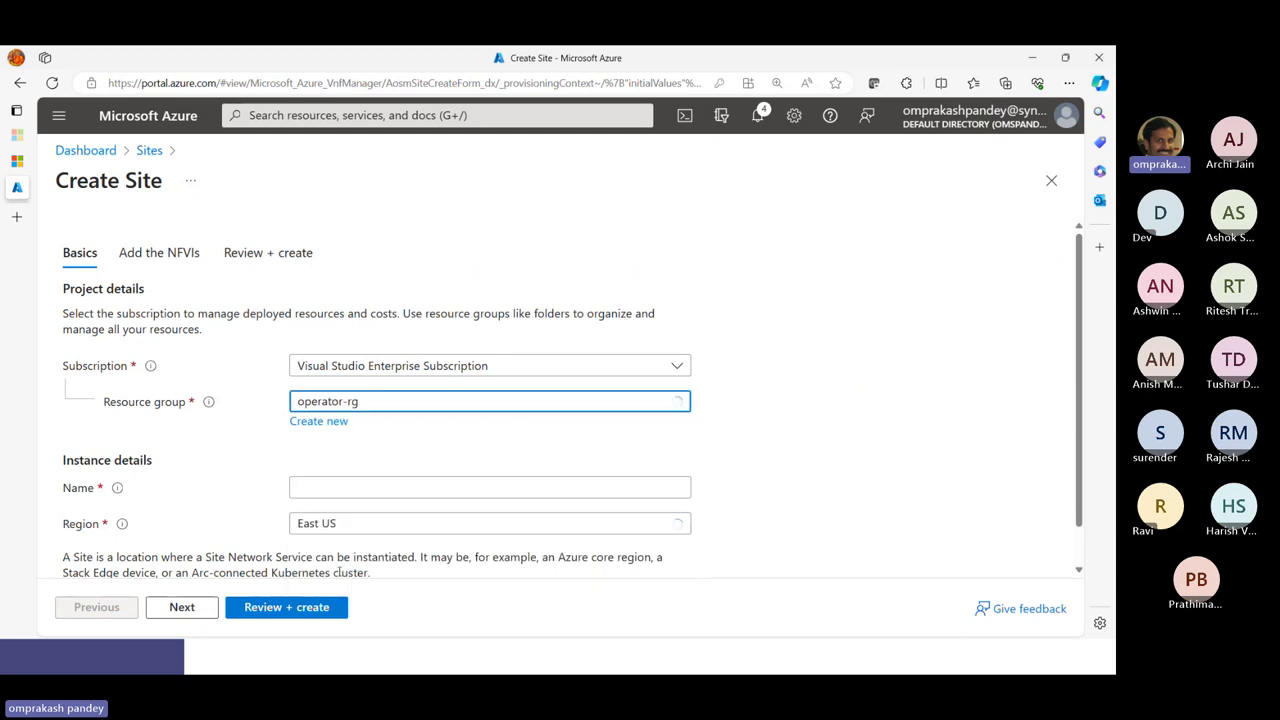
{"action": "left_click", "coordinate": [318, 486]}
{"action": "scroll", "coordinate": [700, 385], "scroll_direction": "down", "scroll_amount": 1}
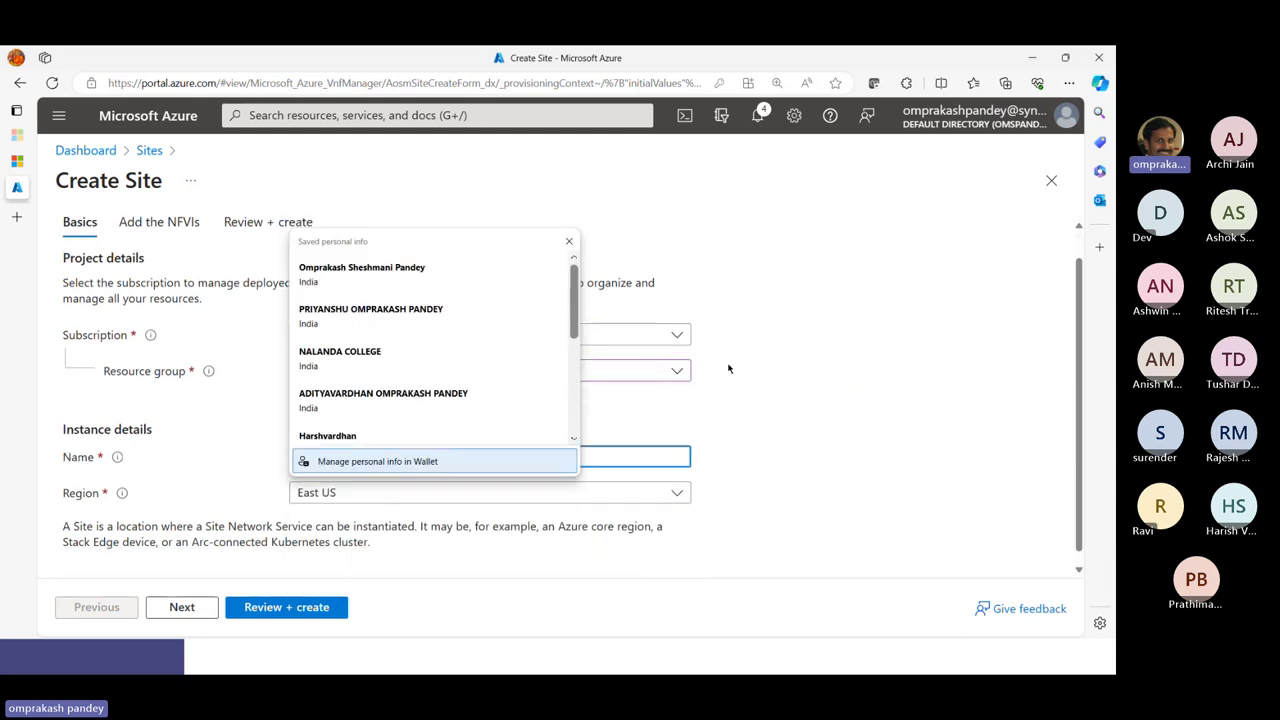
{"action": "left_click", "coordinate": [737, 351]}
{"action": "left_click", "coordinate": [320, 445]}
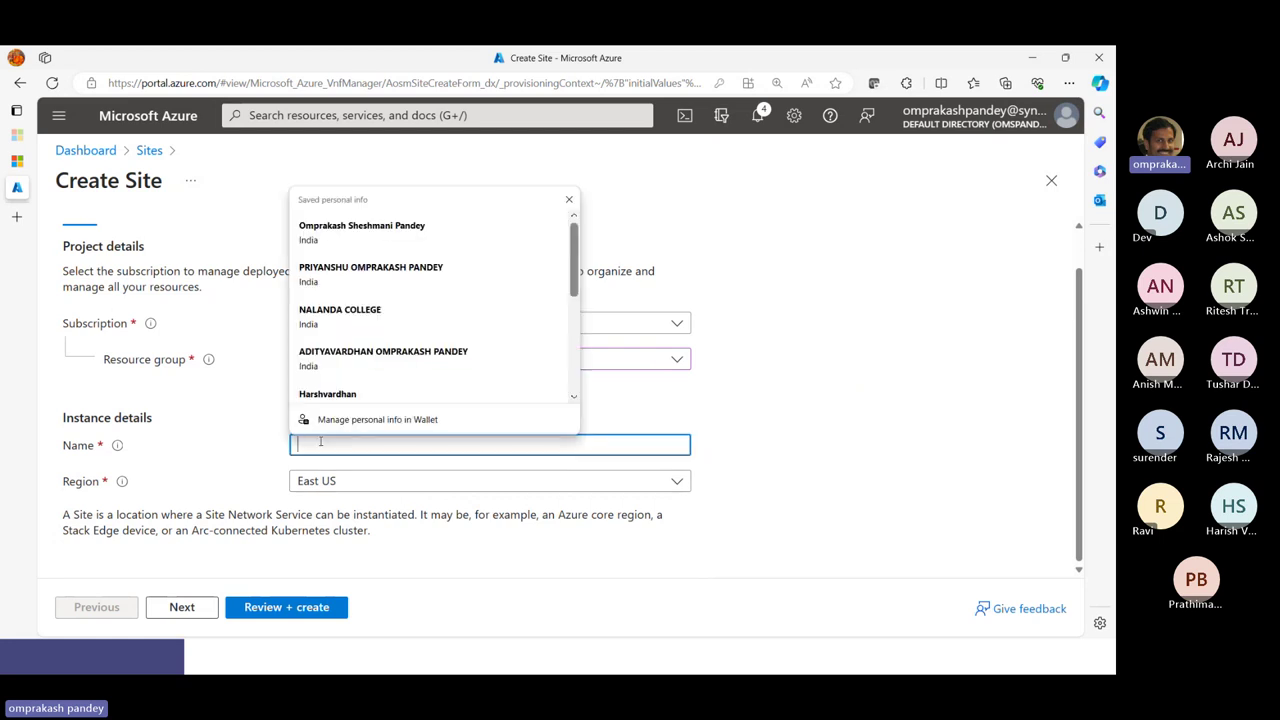
{"action": "type", "text": "ompsite"}
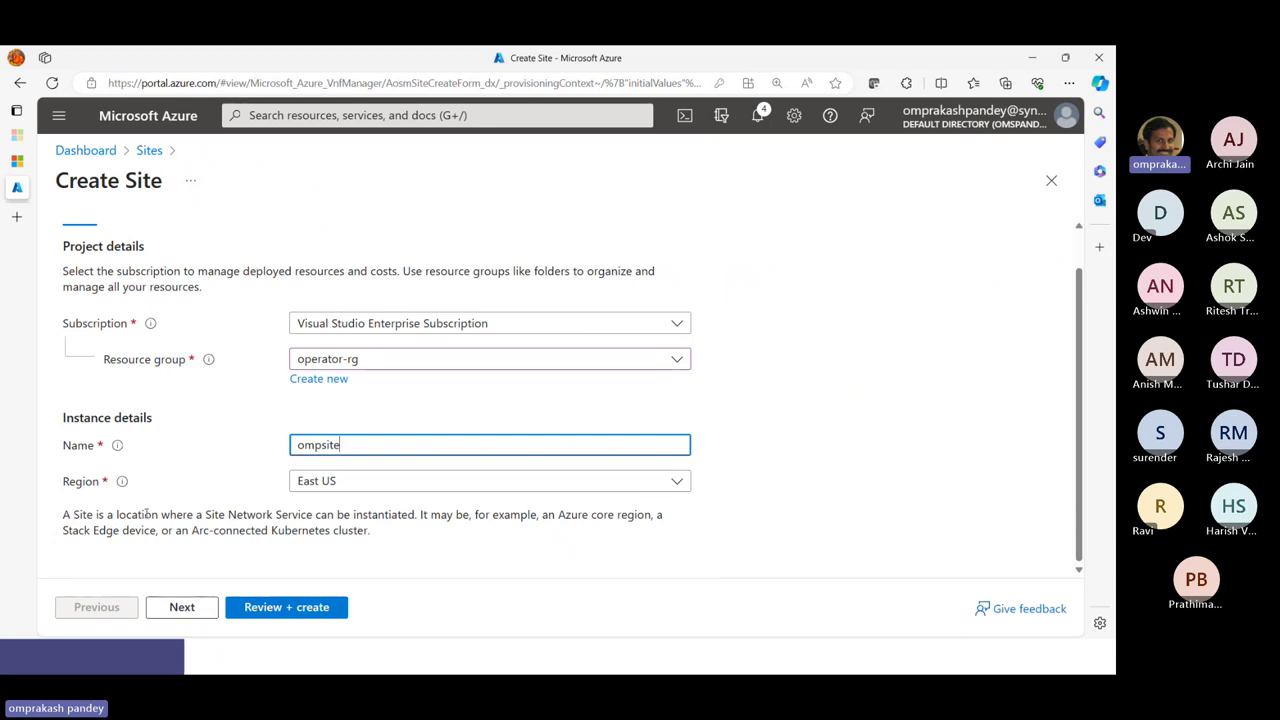
Step: Examine the note explaining what a Site is, including the Arc-connected Kubernetes cluster example
{"action": "left_click_drag", "start_coordinate": [73, 514], "coordinate": [310, 514]}
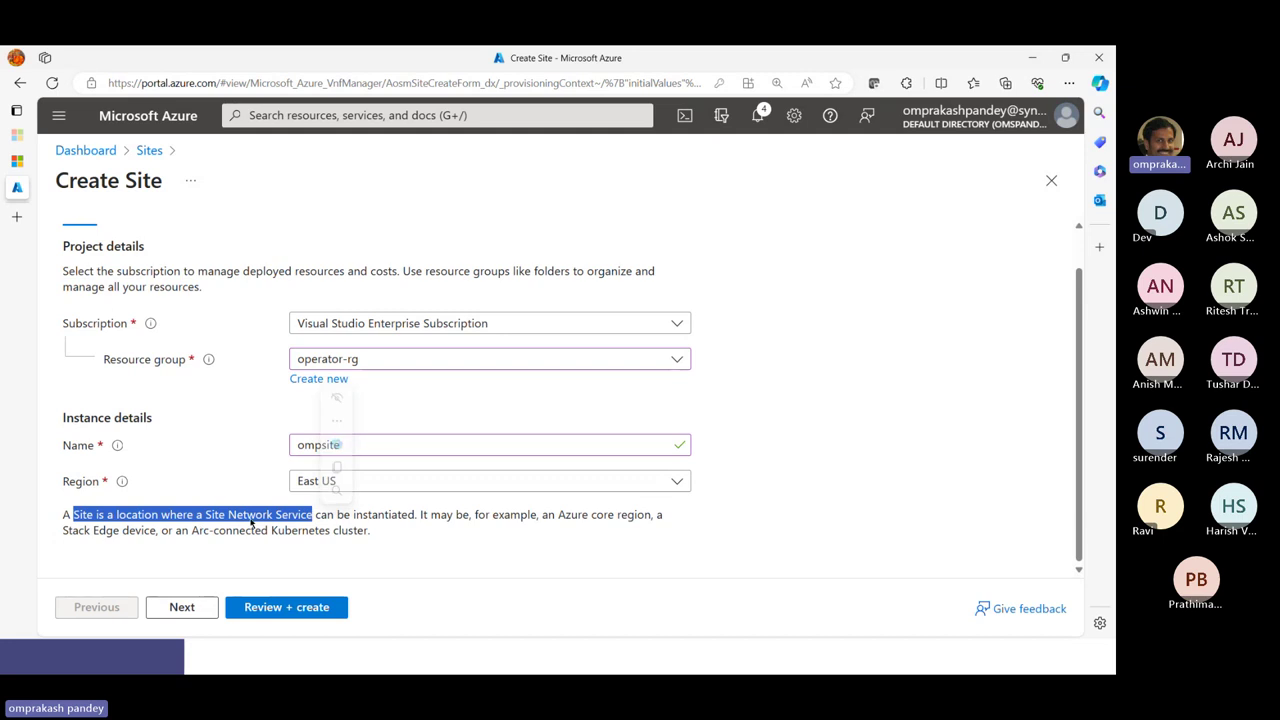
{"action": "left_click", "coordinate": [88, 541]}
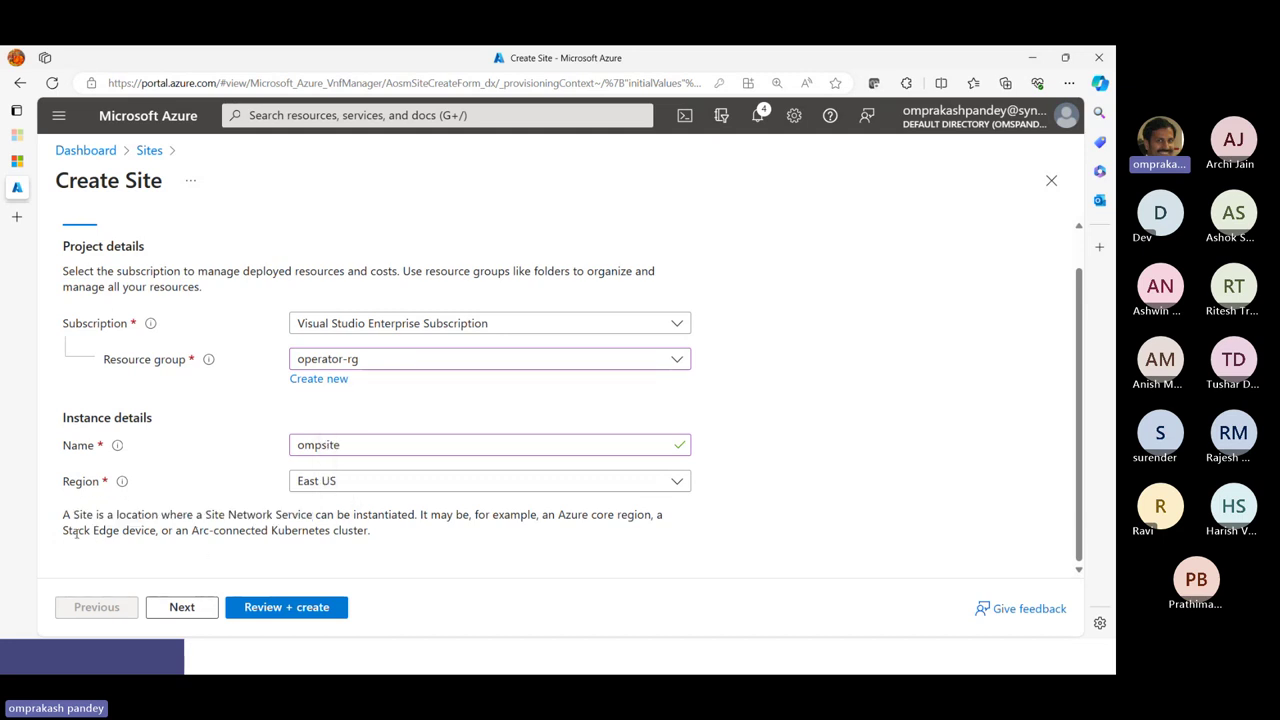
{"action": "left_click_drag", "start_coordinate": [192, 530], "coordinate": [381, 537]}
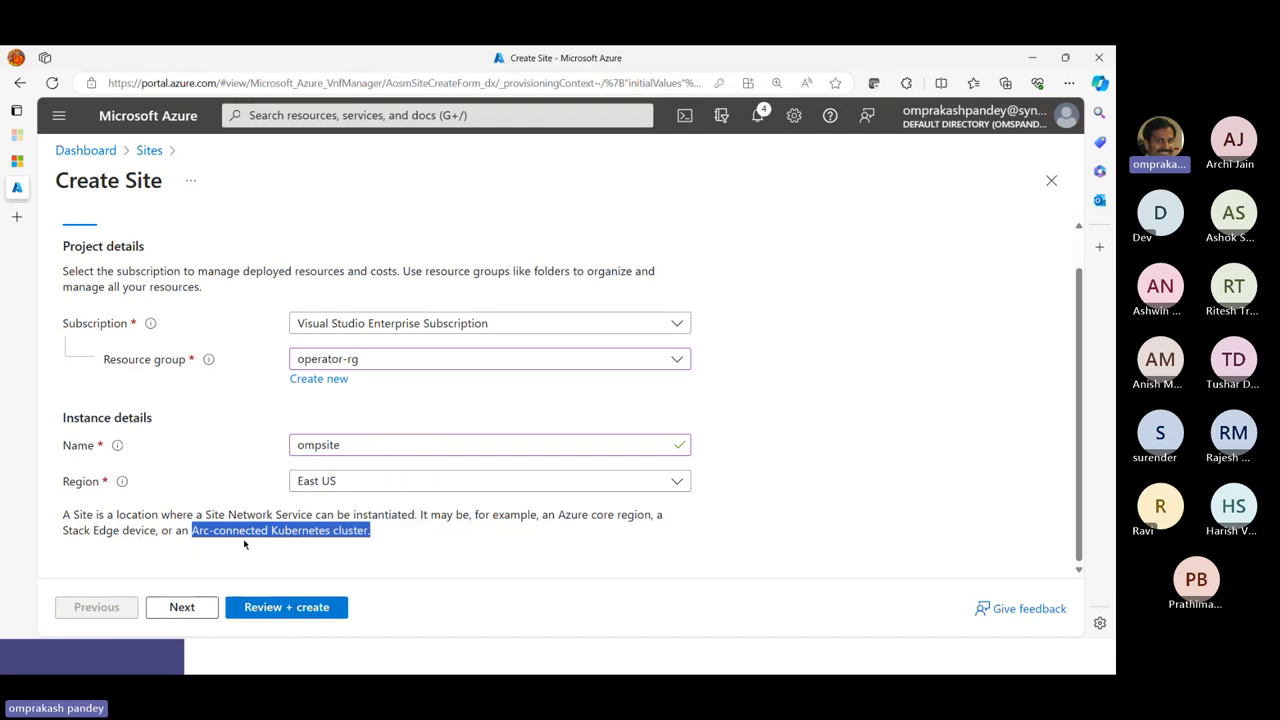
{"action": "left_click", "coordinate": [446, 551]}
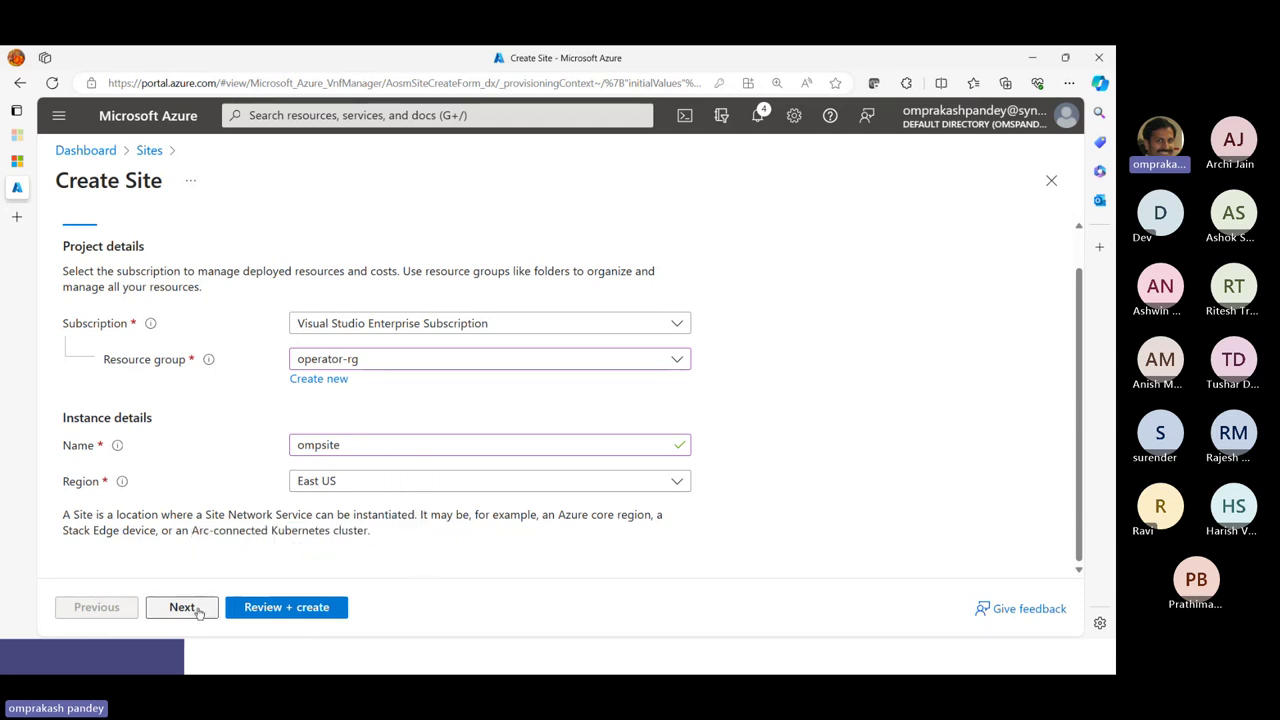
Step: Start adding an NFVI to the site, trying the Azure Core and Azure Operator Nexus types and opening the custom location choices
{"action": "left_click", "coordinate": [197, 612]}
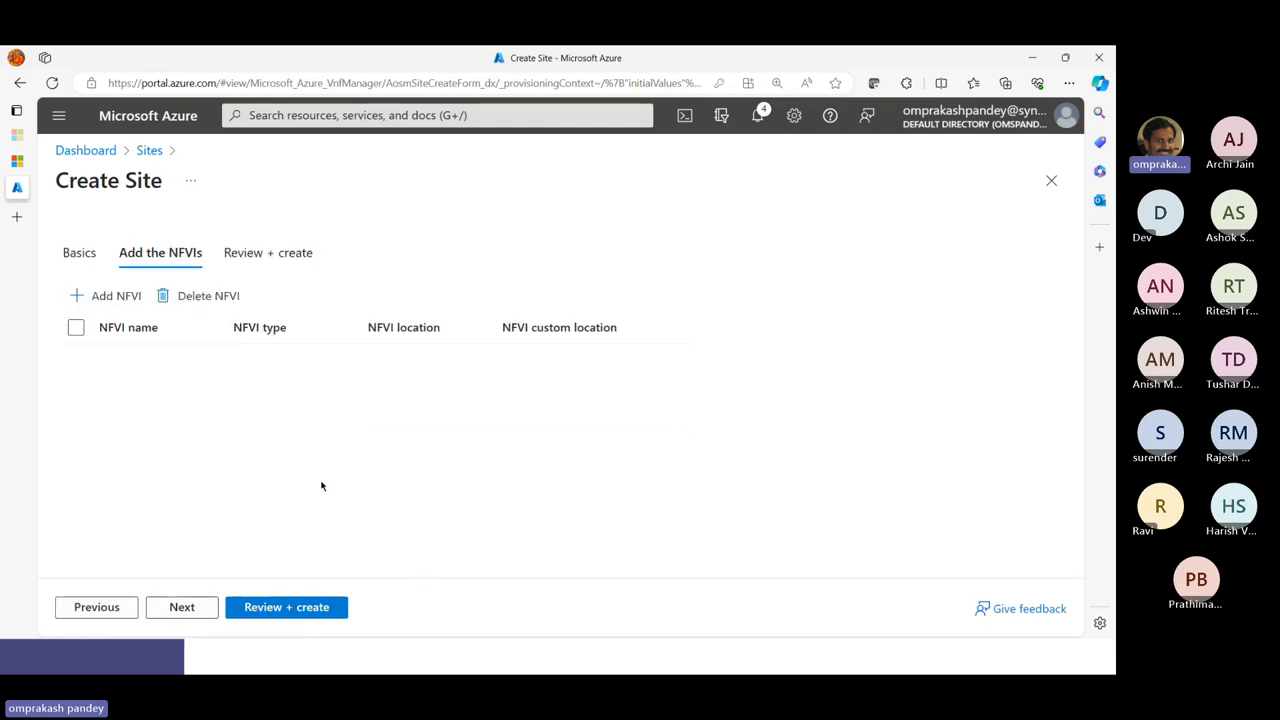
{"action": "left_click", "coordinate": [116, 296]}
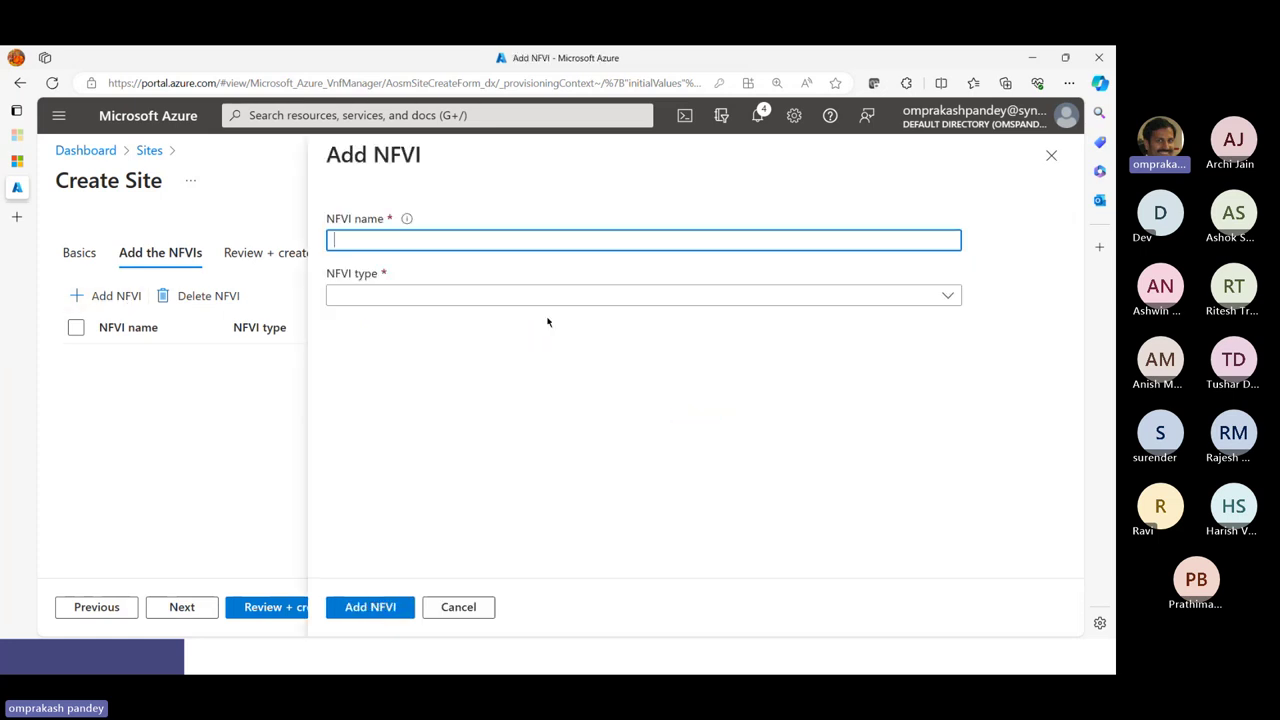
{"action": "left_click", "coordinate": [800, 296]}
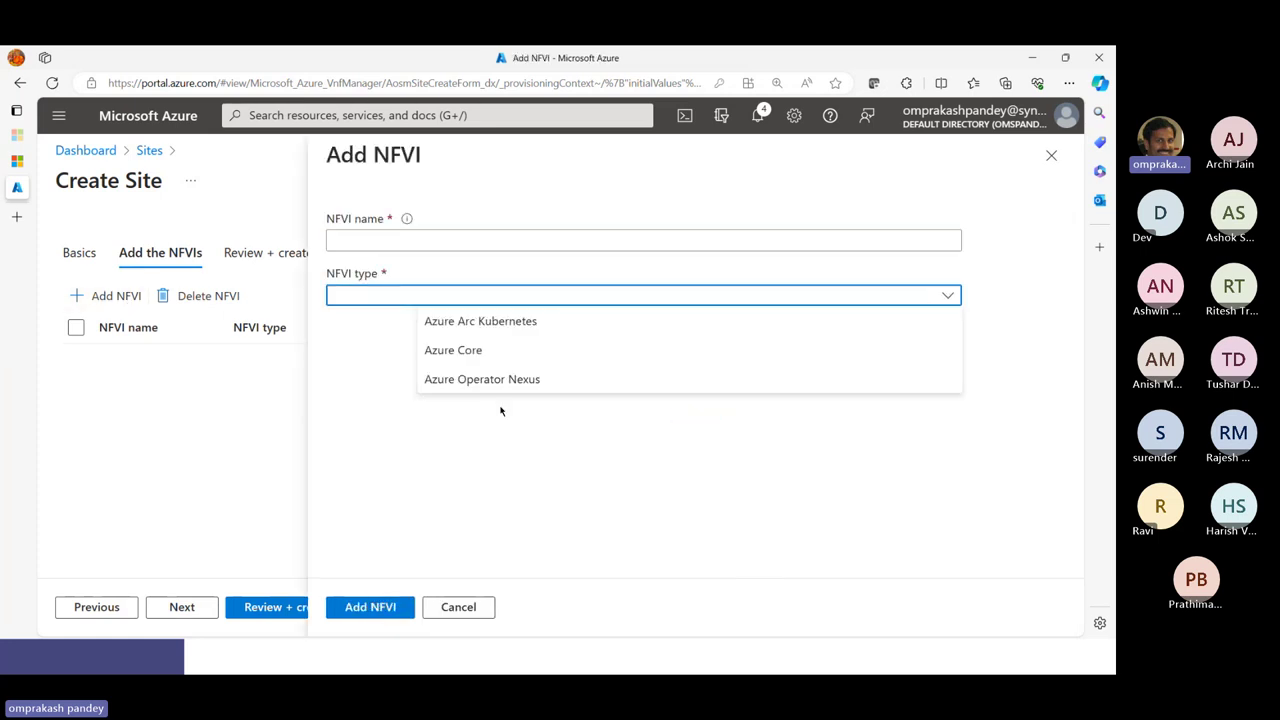
{"action": "left_click", "coordinate": [443, 352]}
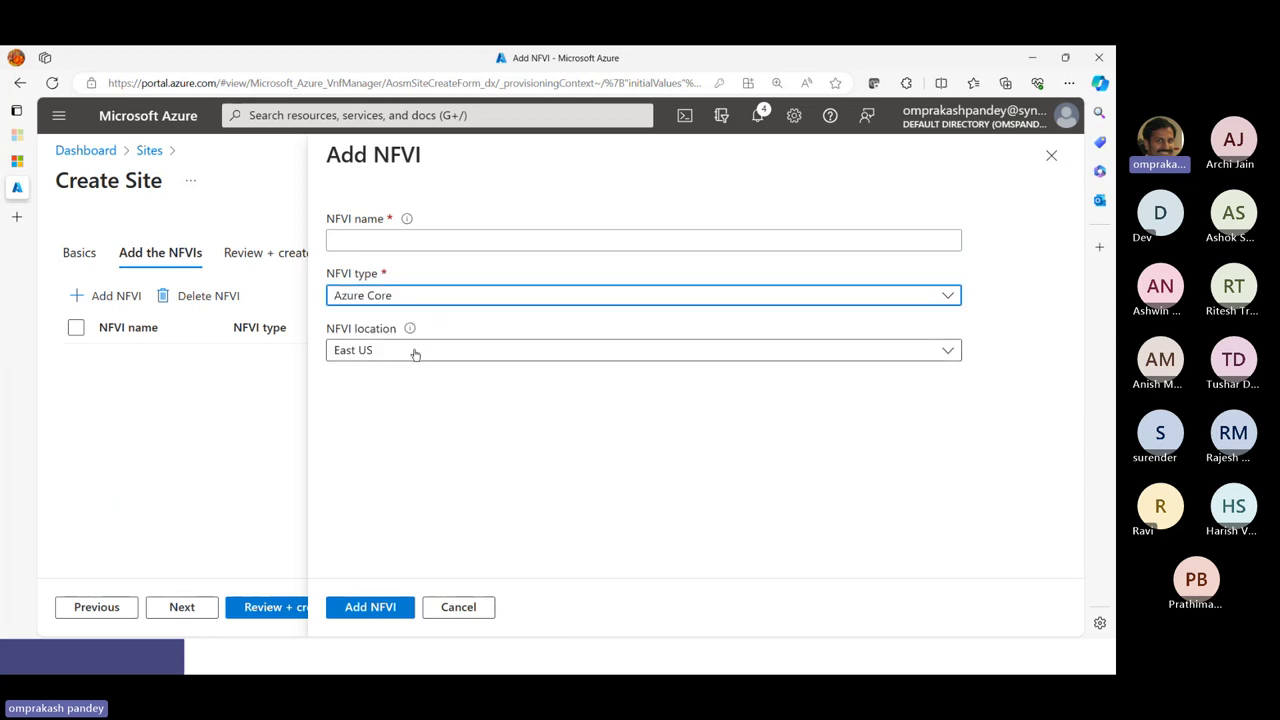
{"action": "left_click", "coordinate": [420, 300]}
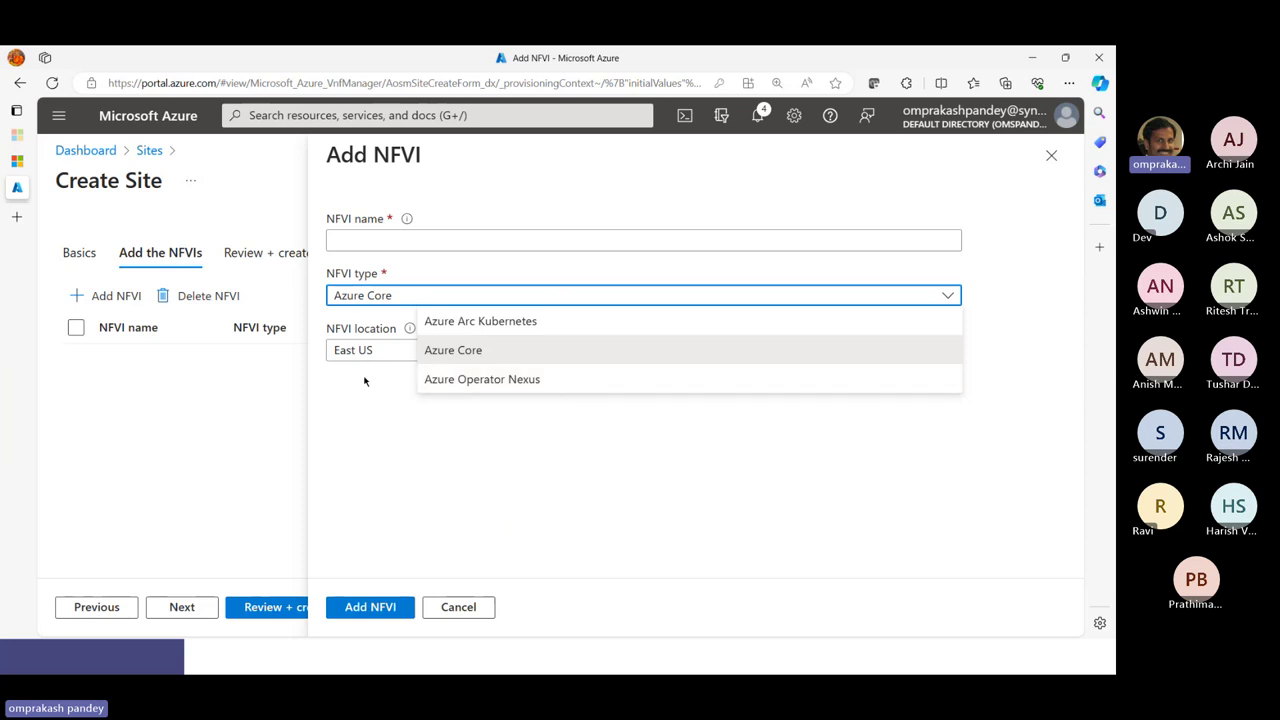
{"action": "left_click", "coordinate": [458, 386]}
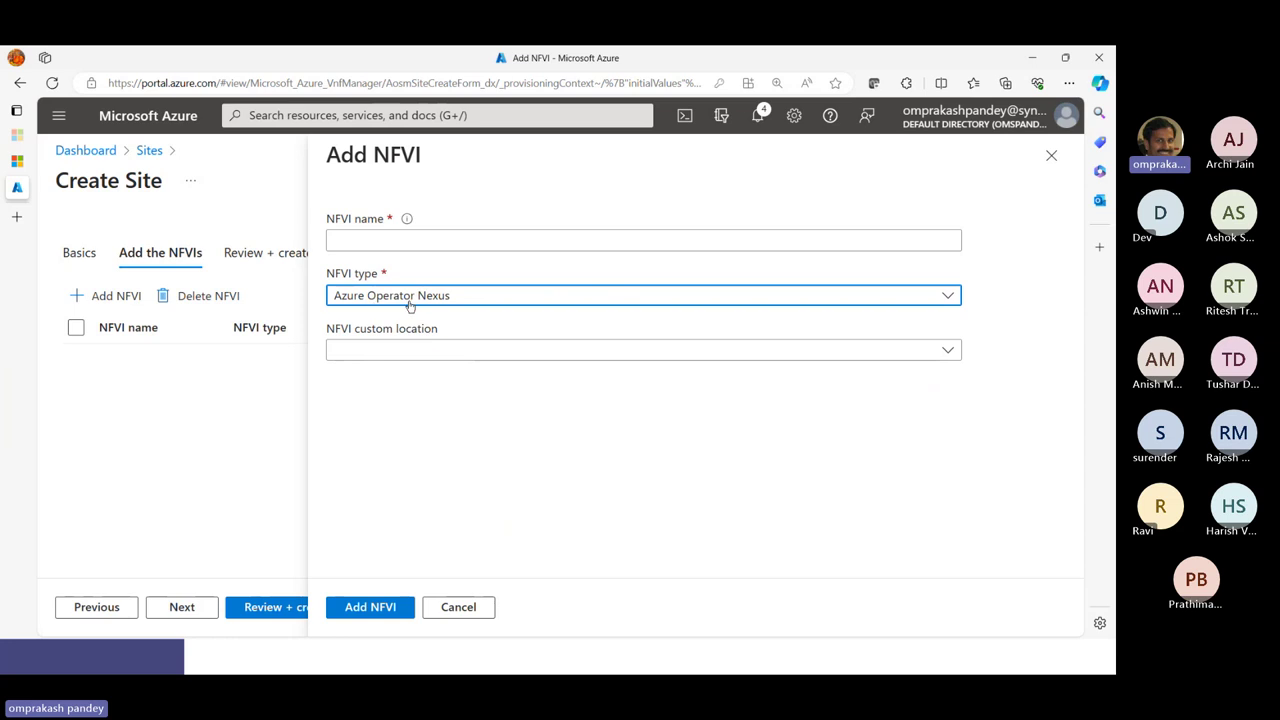
{"action": "left_click", "coordinate": [409, 352]}
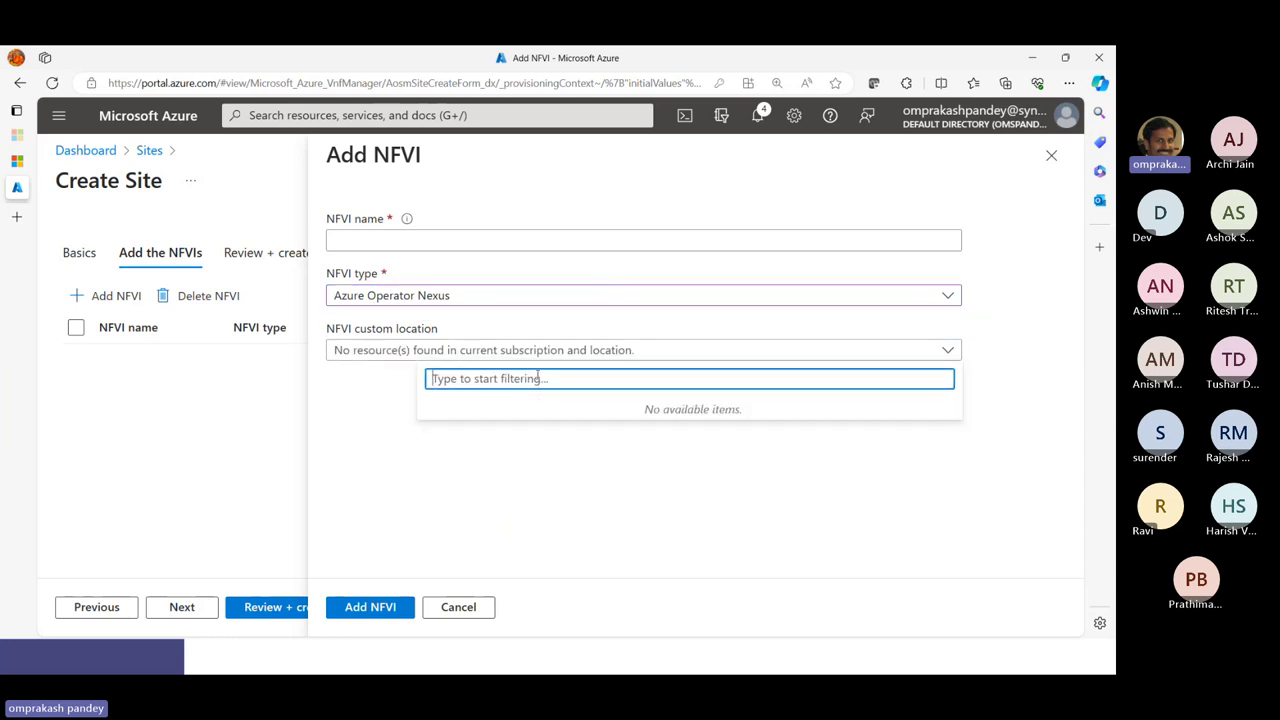
Step: Add an NFVI named ompnf1 of type Azure Core in East US, and submit the site for creation
{"action": "left_click", "coordinate": [453, 300]}
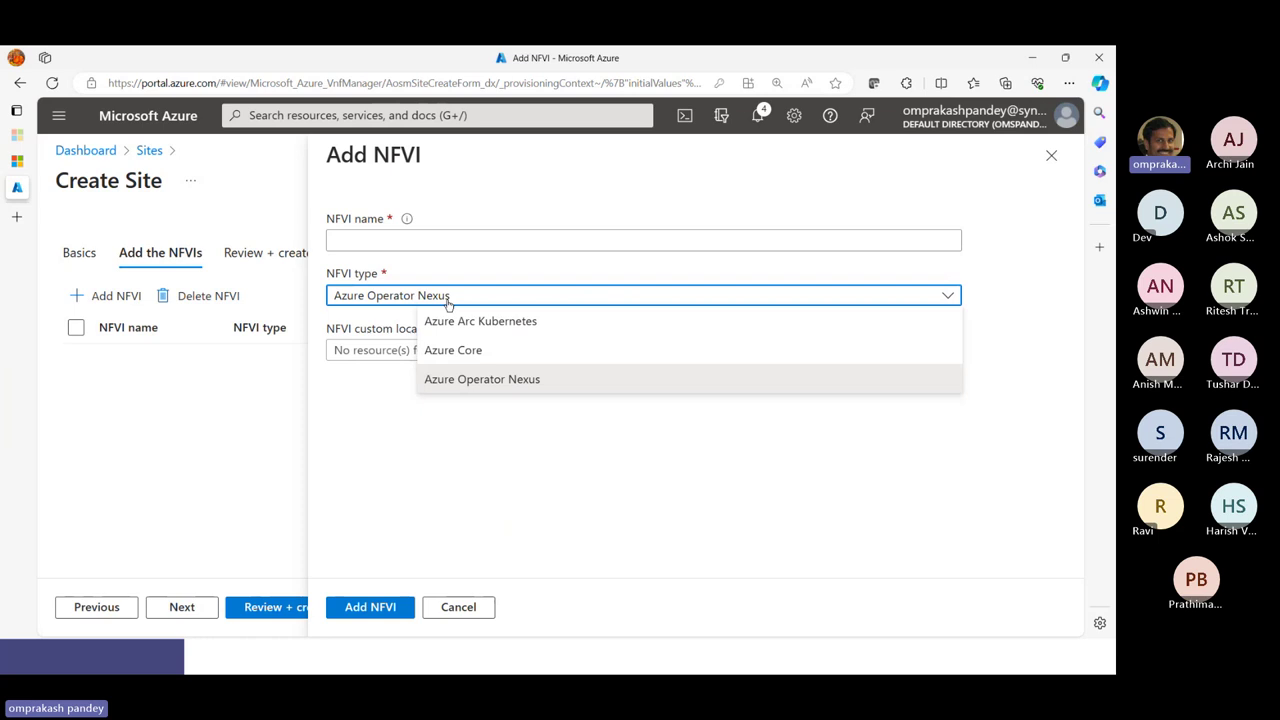
{"action": "left_click", "coordinate": [456, 352]}
{"action": "left_click", "coordinate": [354, 239]}
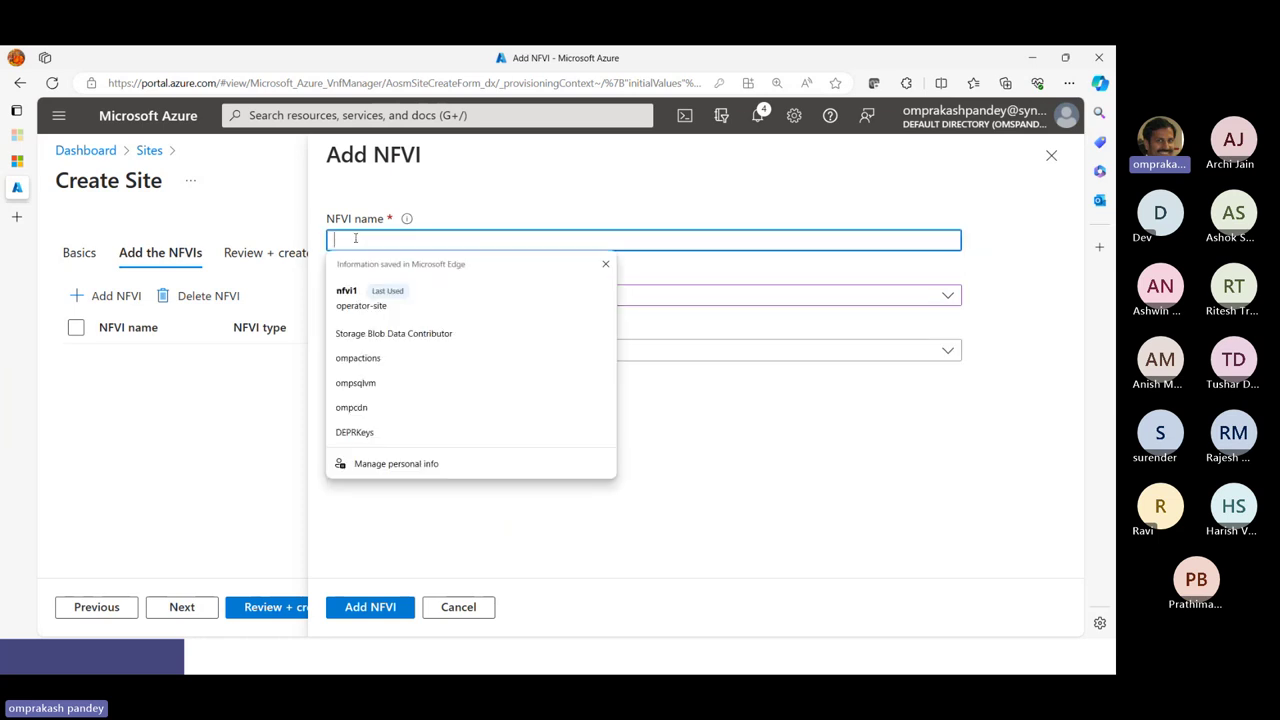
{"action": "type", "text": "om"}
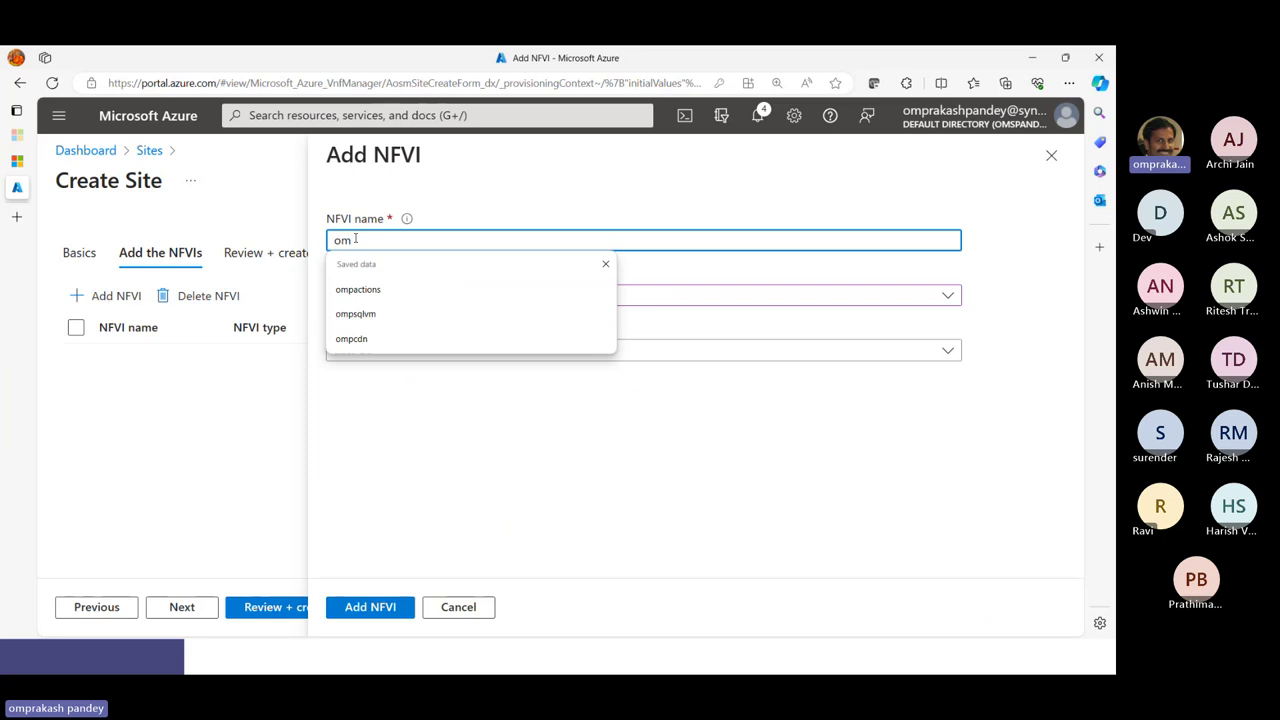
{"action": "type", "text": "pnf1"}
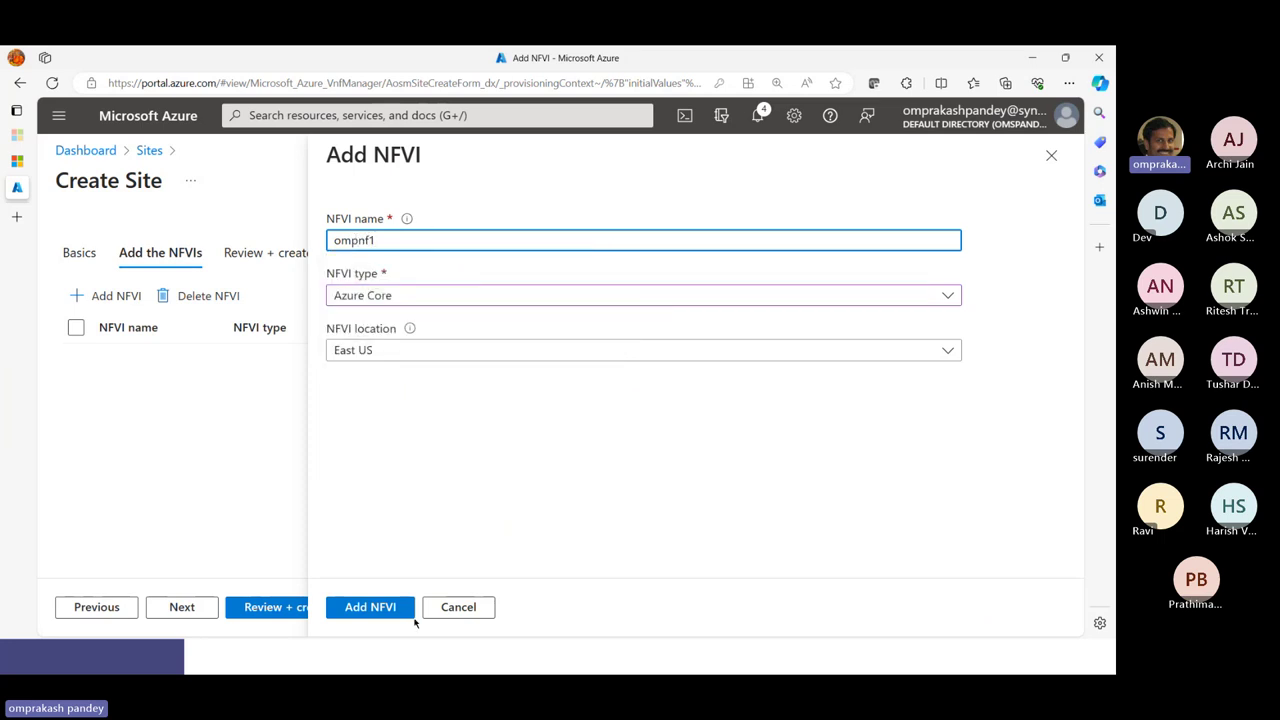
{"action": "left_click", "coordinate": [370, 607]}
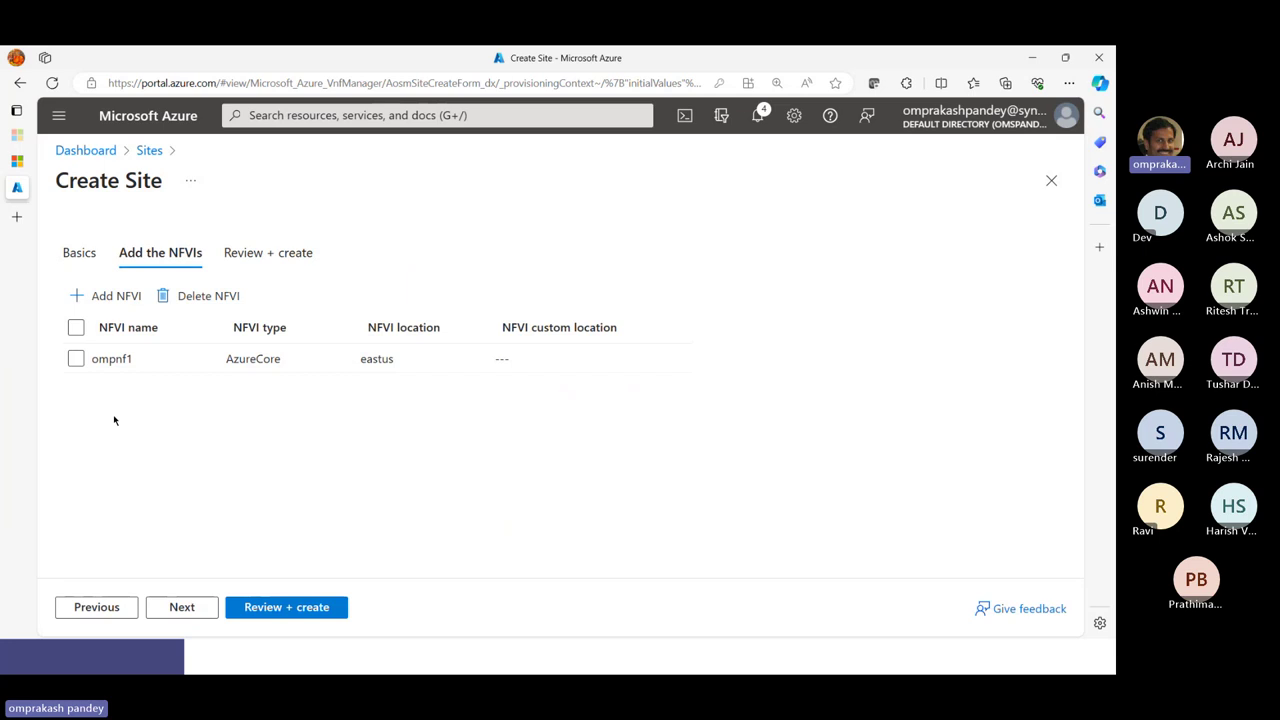
{"action": "left_click", "coordinate": [186, 607]}
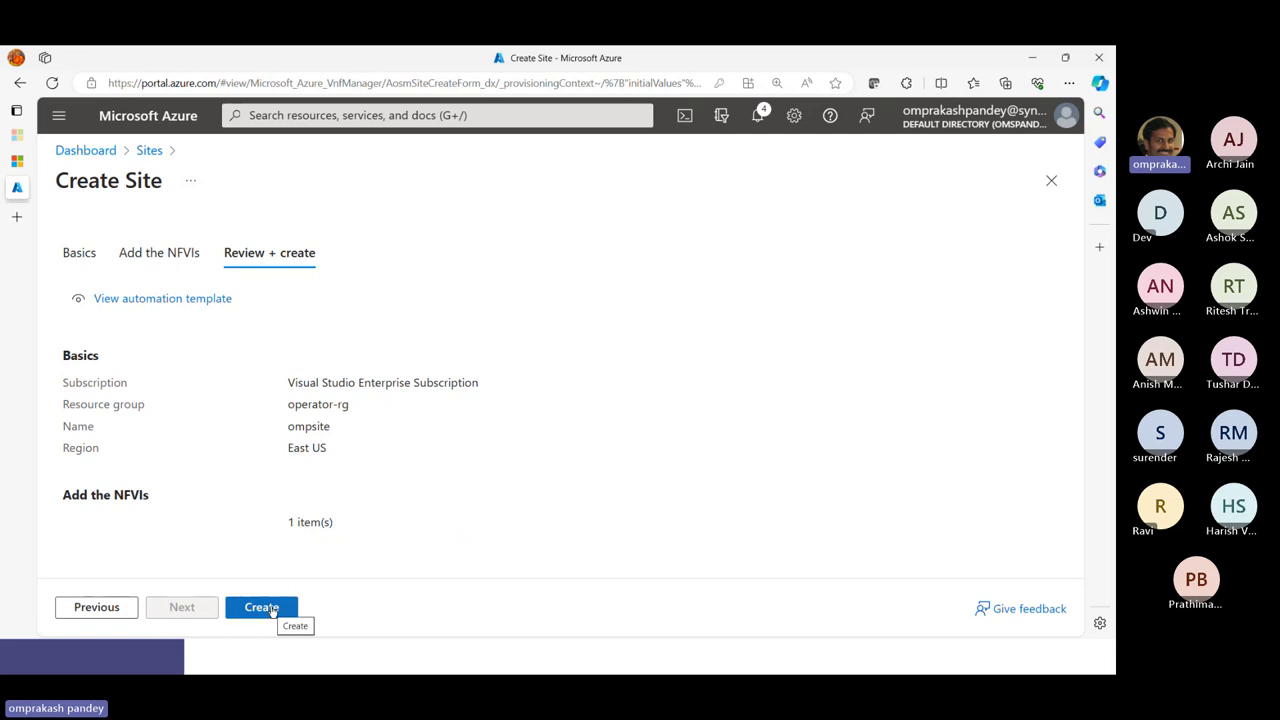
{"action": "left_click", "coordinate": [262, 607]}
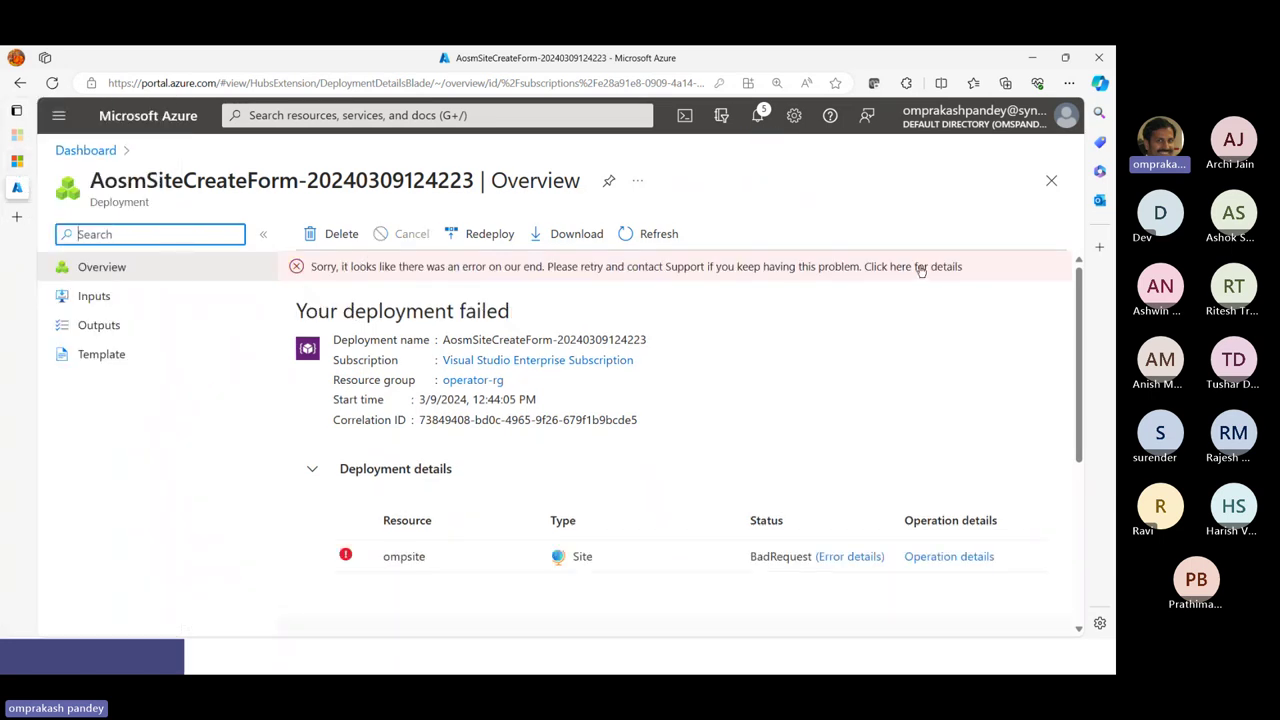
Step: Examine the site deployment's error details, including the message in the raw error, and close them
{"action": "left_click", "coordinate": [916, 266]}
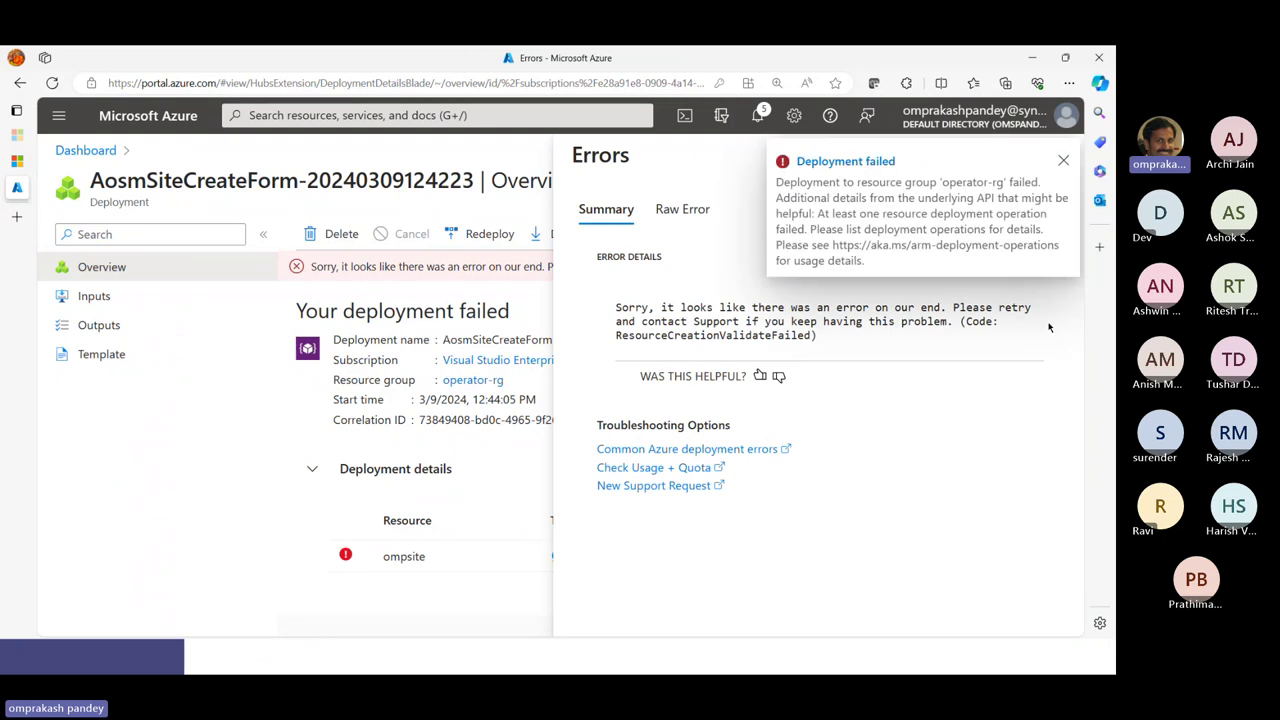
{"action": "left_click", "coordinate": [1063, 161]}
{"action": "left_click", "coordinate": [683, 209]}
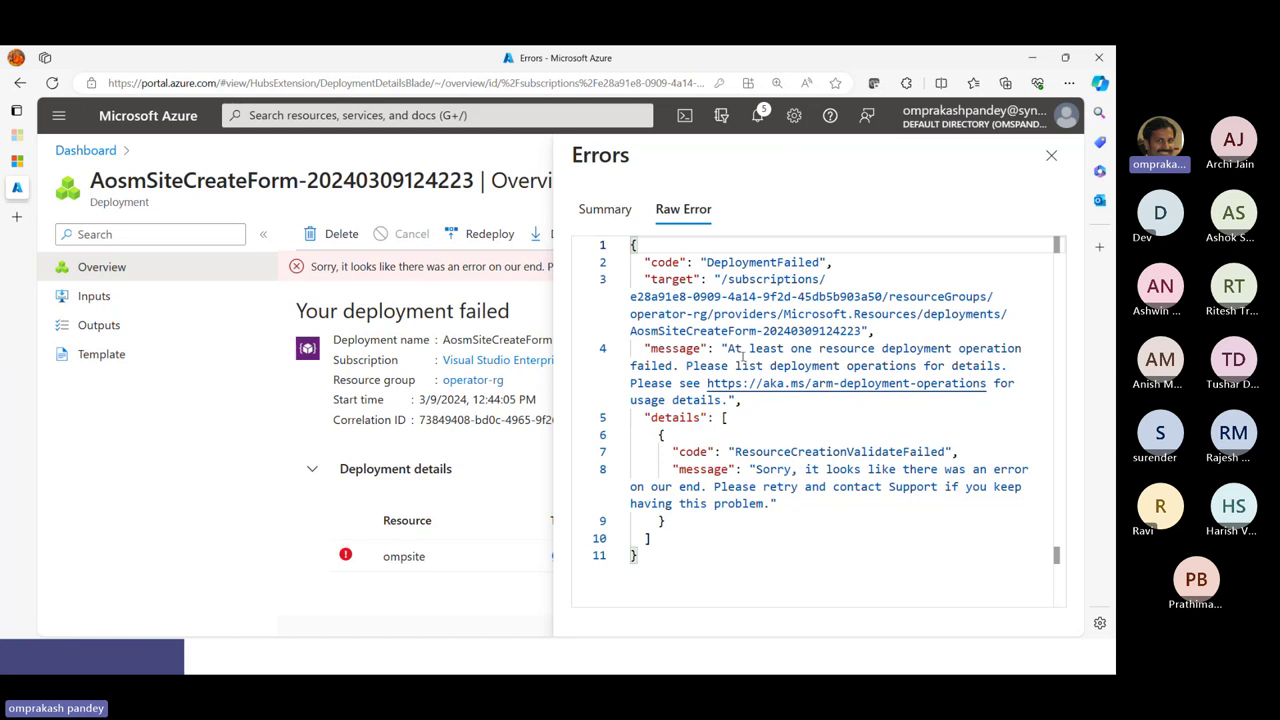
{"action": "left_click_drag", "start_coordinate": [727, 350], "coordinate": [731, 400]}
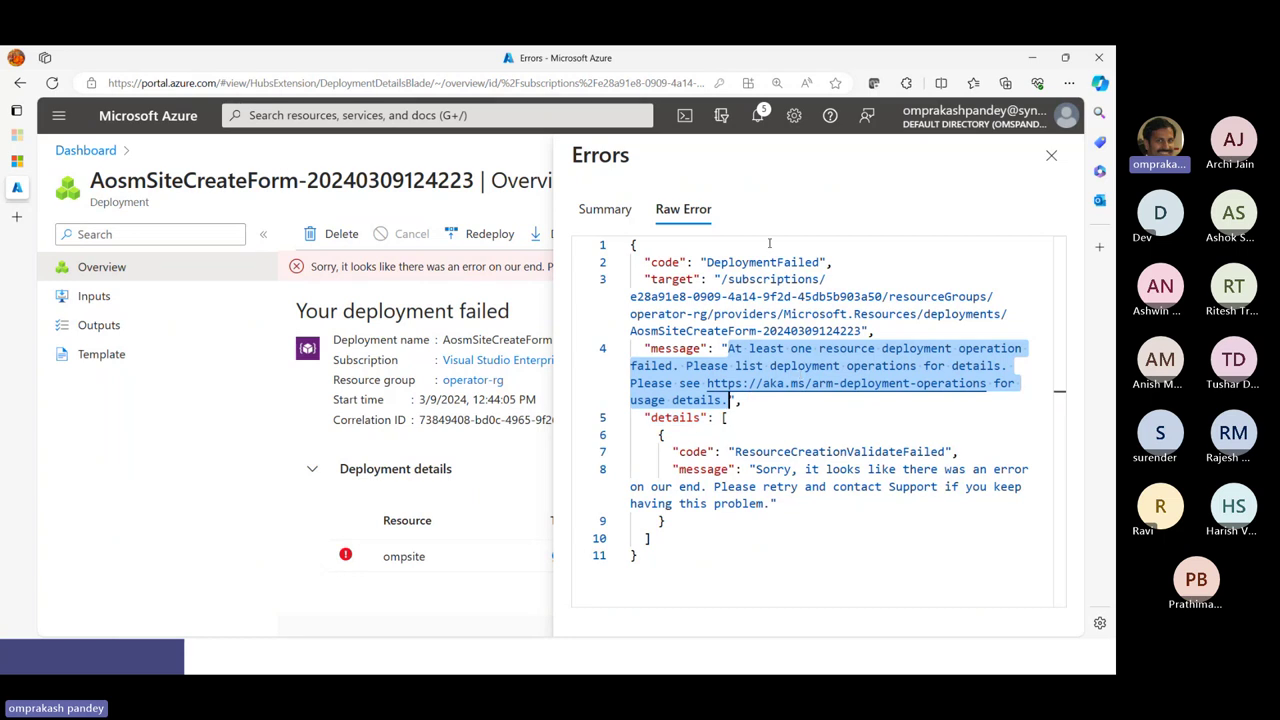
{"action": "left_click", "coordinate": [1051, 155]}
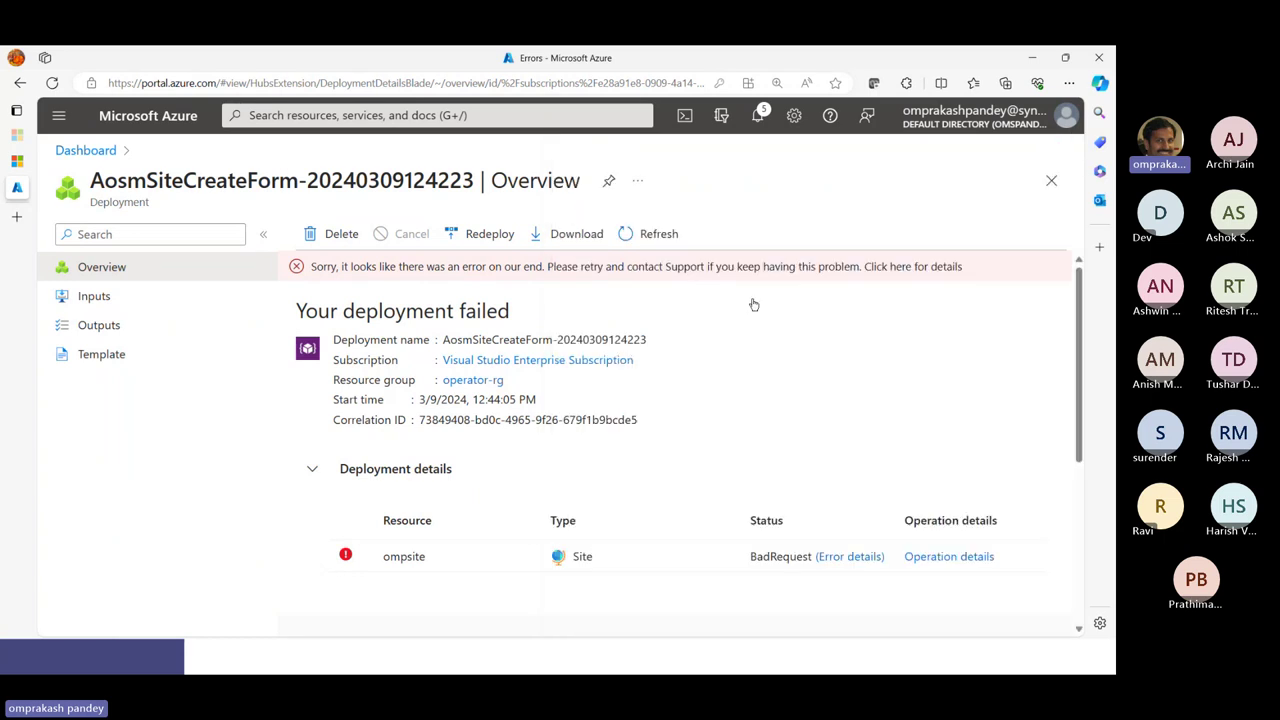
Step: Return to the Design a Network Service Design quickstart and copy the command for publishing the NSD
{"action": "left_click", "coordinate": [27, 162]}
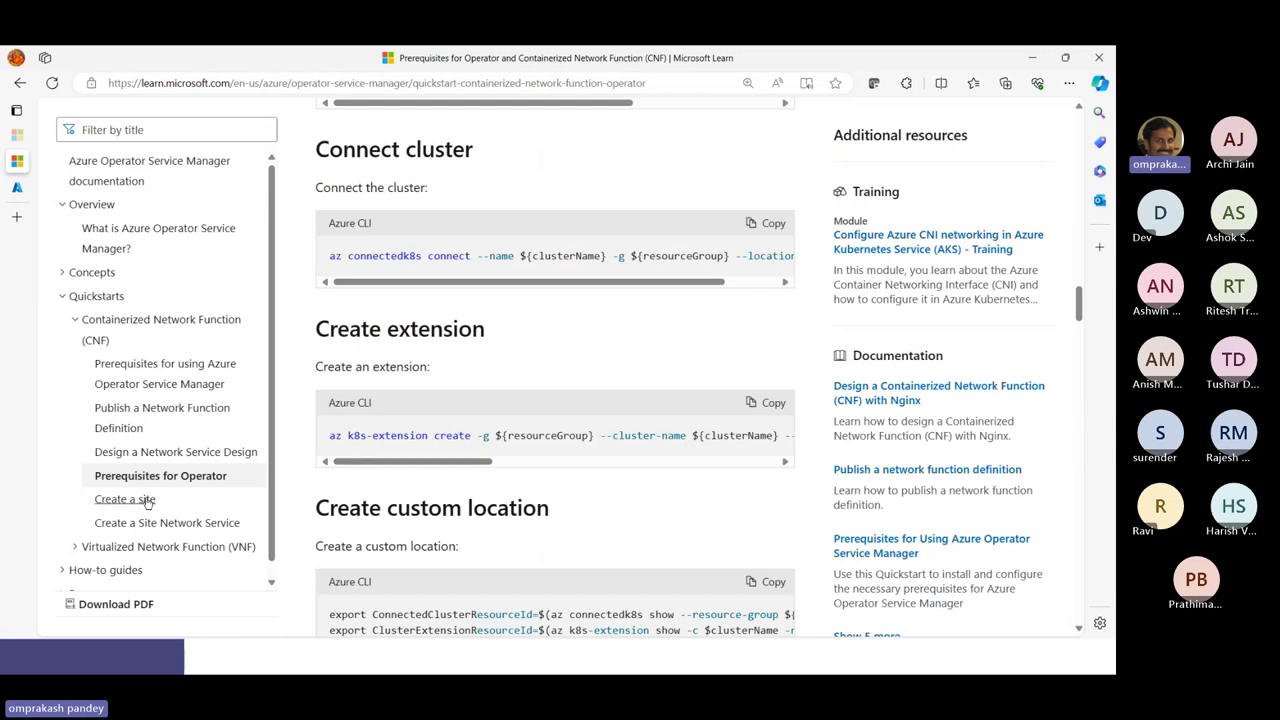
{"action": "left_click", "coordinate": [129, 456]}
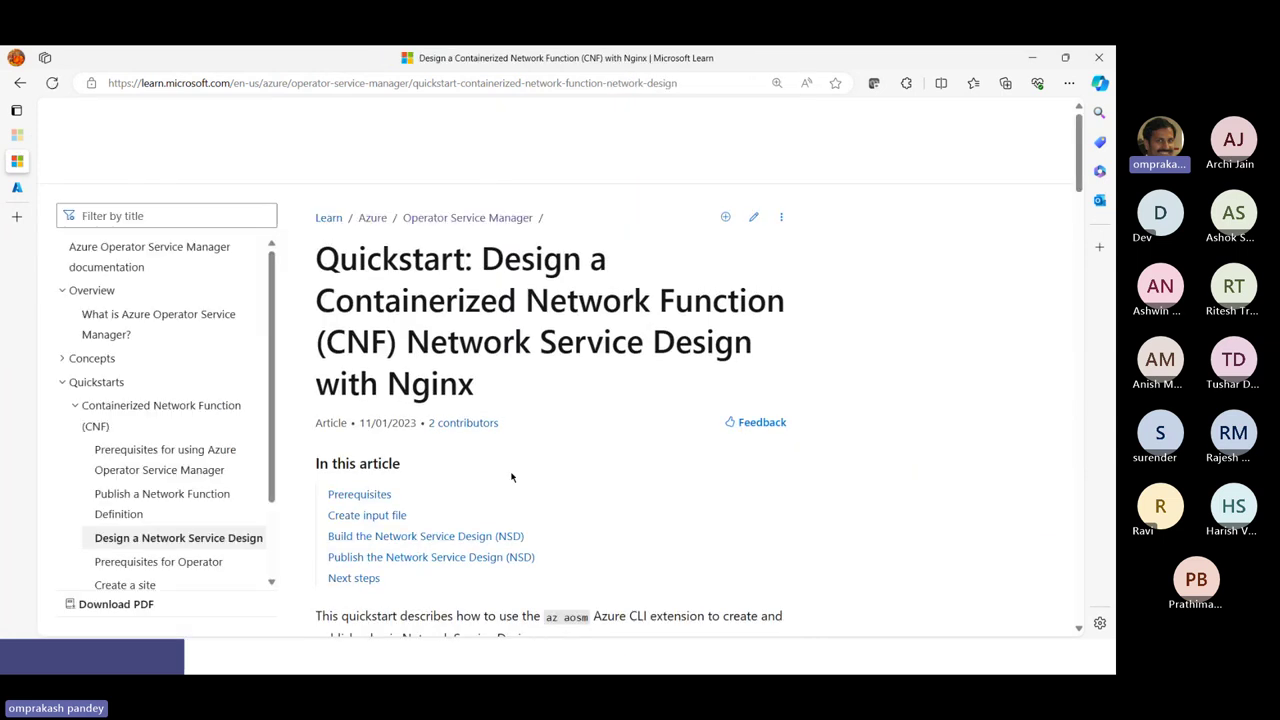
{"action": "scroll", "coordinate": [551, 507], "scroll_direction": "down", "scroll_amount": 5}
{"action": "scroll", "coordinate": [551, 507], "scroll_direction": "down", "scroll_amount": 12}
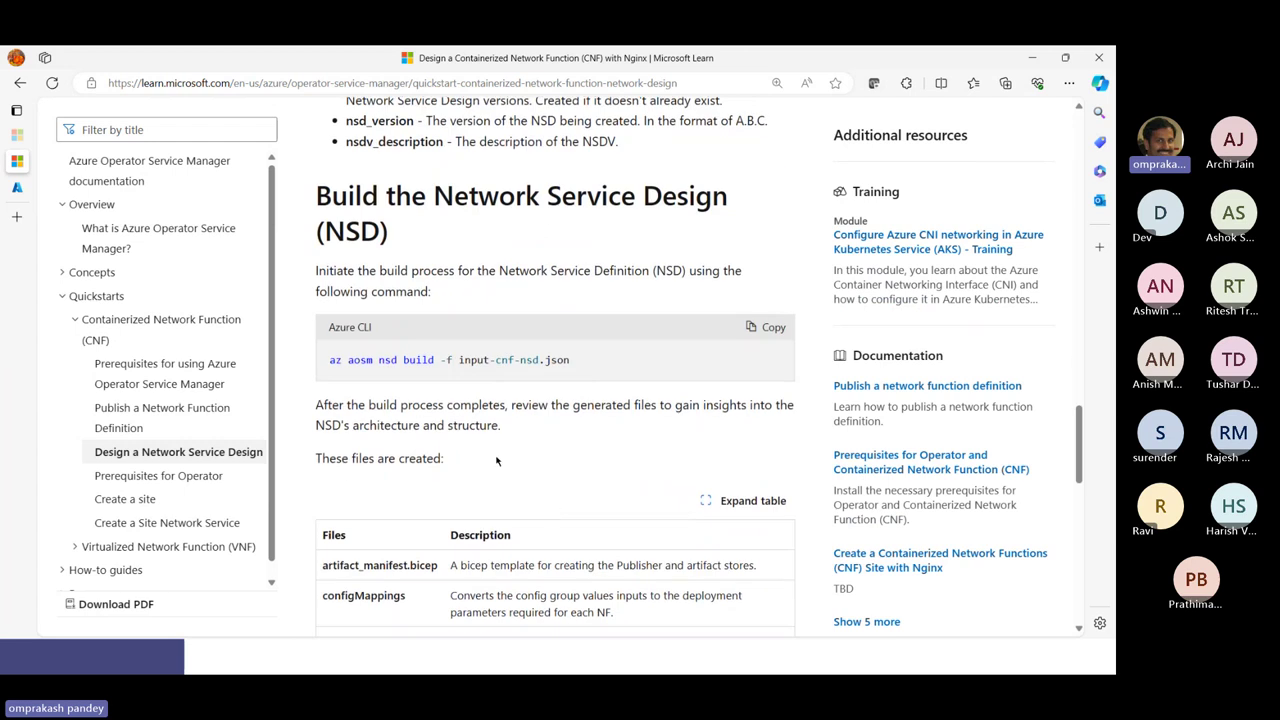
{"action": "scroll", "coordinate": [496, 460], "scroll_direction": "down", "scroll_amount": 5}
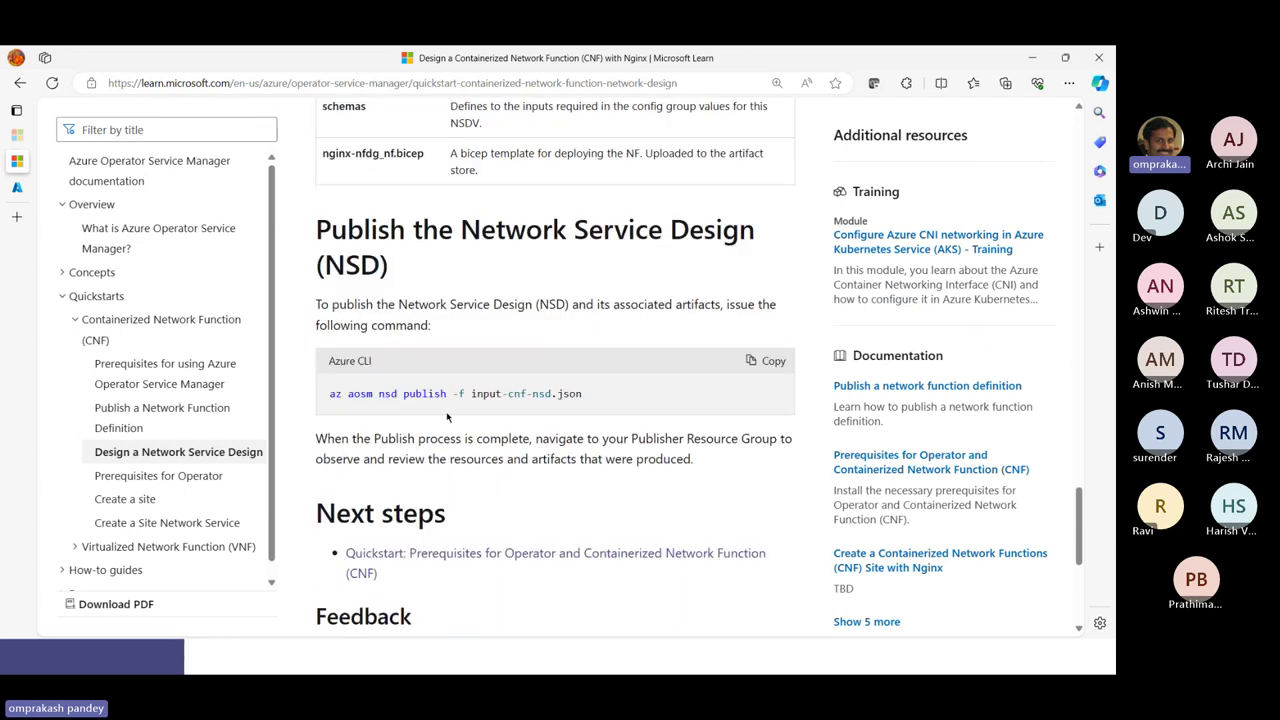
{"action": "left_click", "coordinate": [766, 361]}
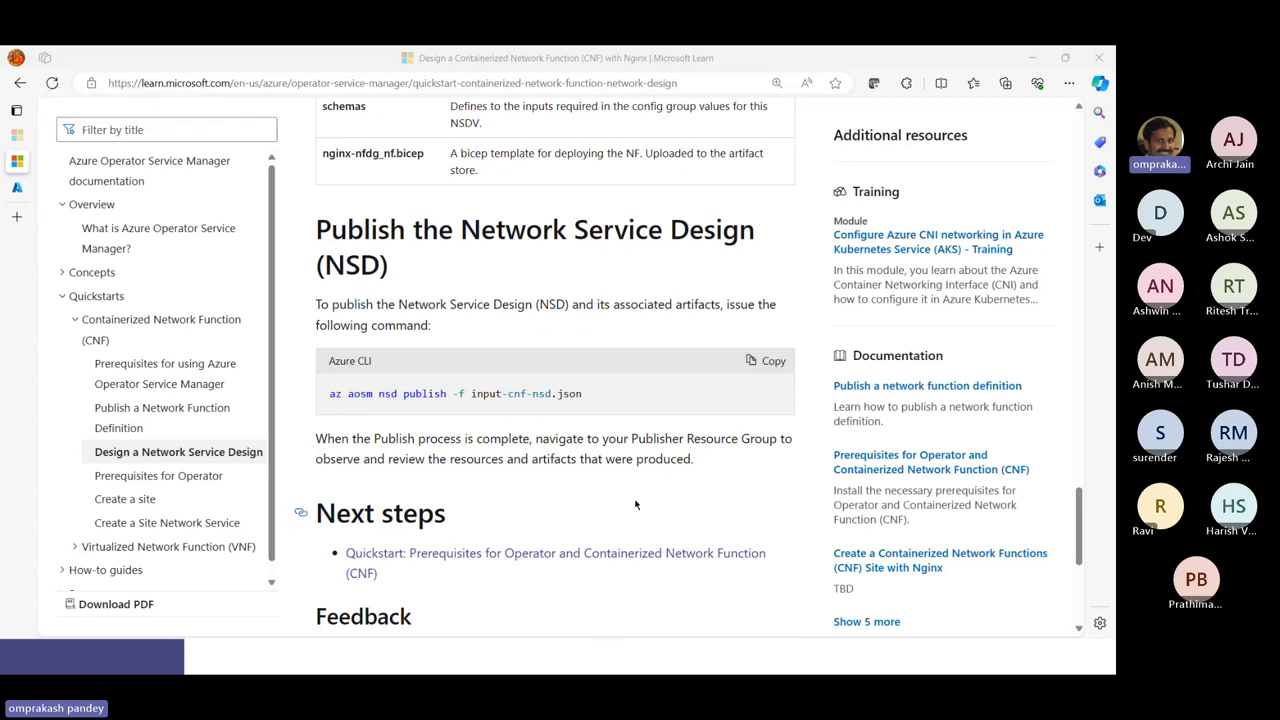
Step: Switch to the VM's terminal session and run az aosm nsd publish -f input-cnf-nsd.json
{"action": "key", "text": "alt+Tab"}
{"action": "key", "text": "Tab"}
{"action": "key", "text": "alt+Tab"}
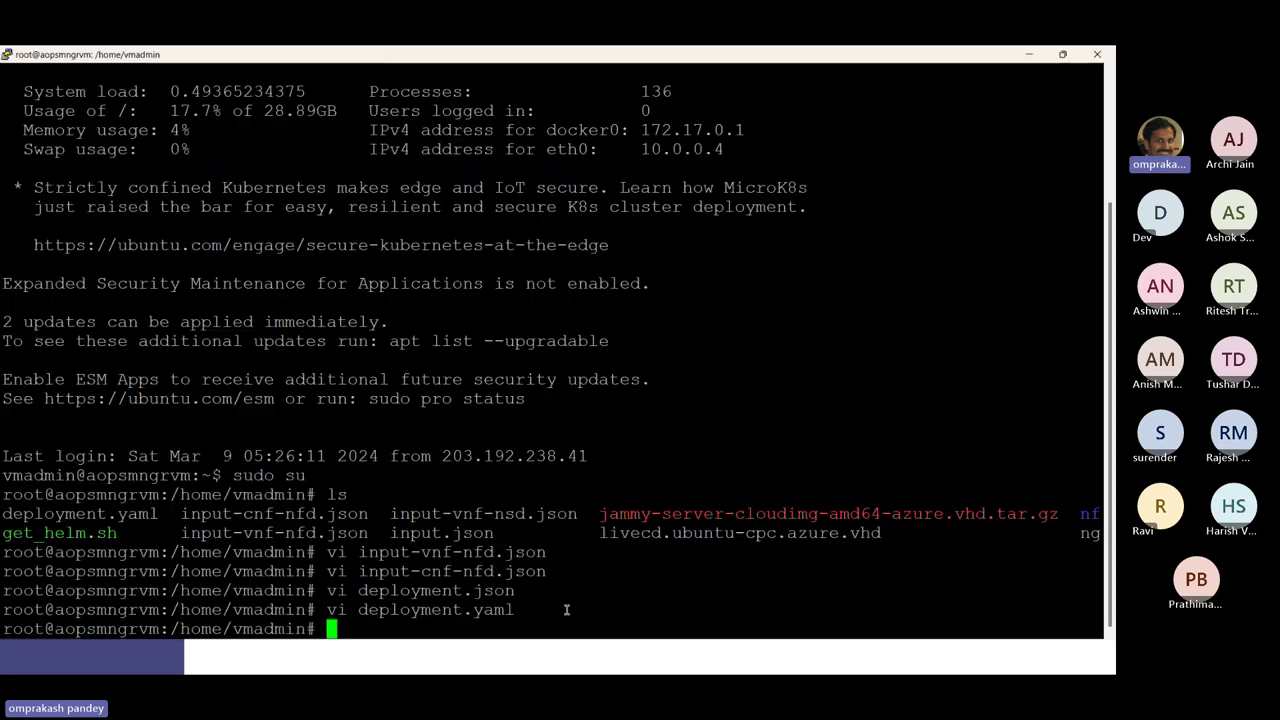
{"action": "right_click", "coordinate": [580, 605]}
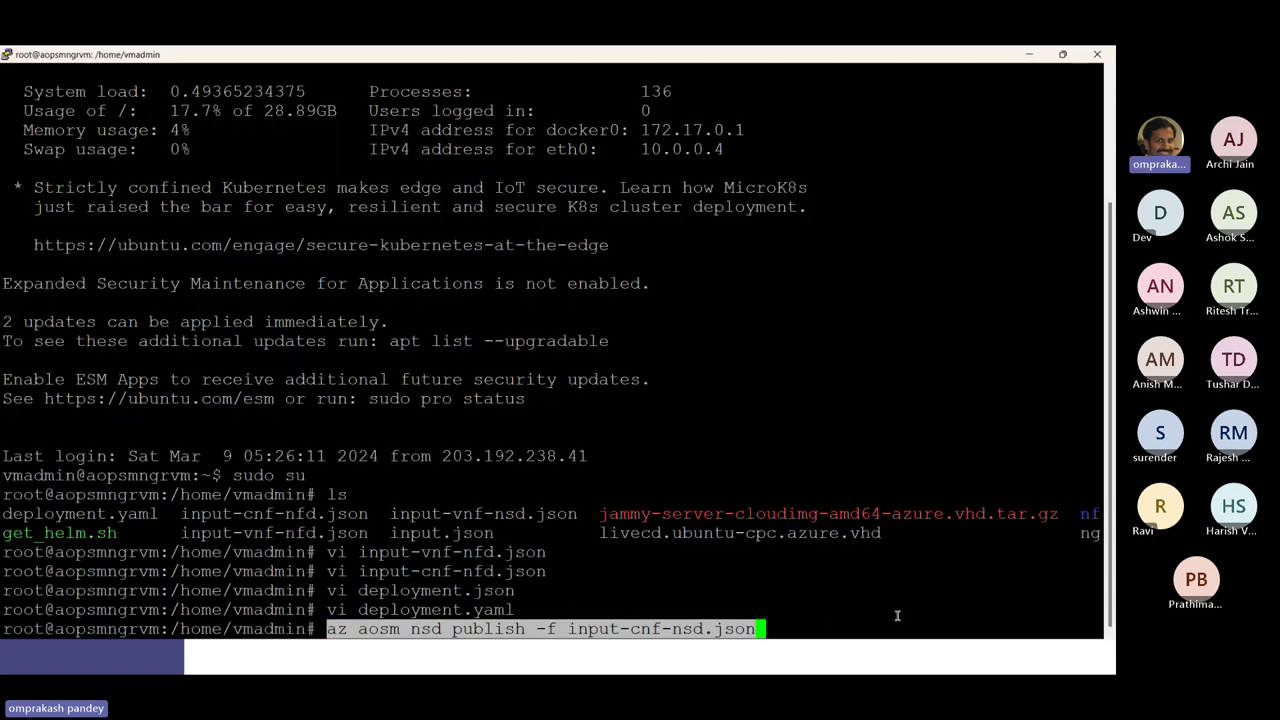
{"action": "key", "text": "Return"}
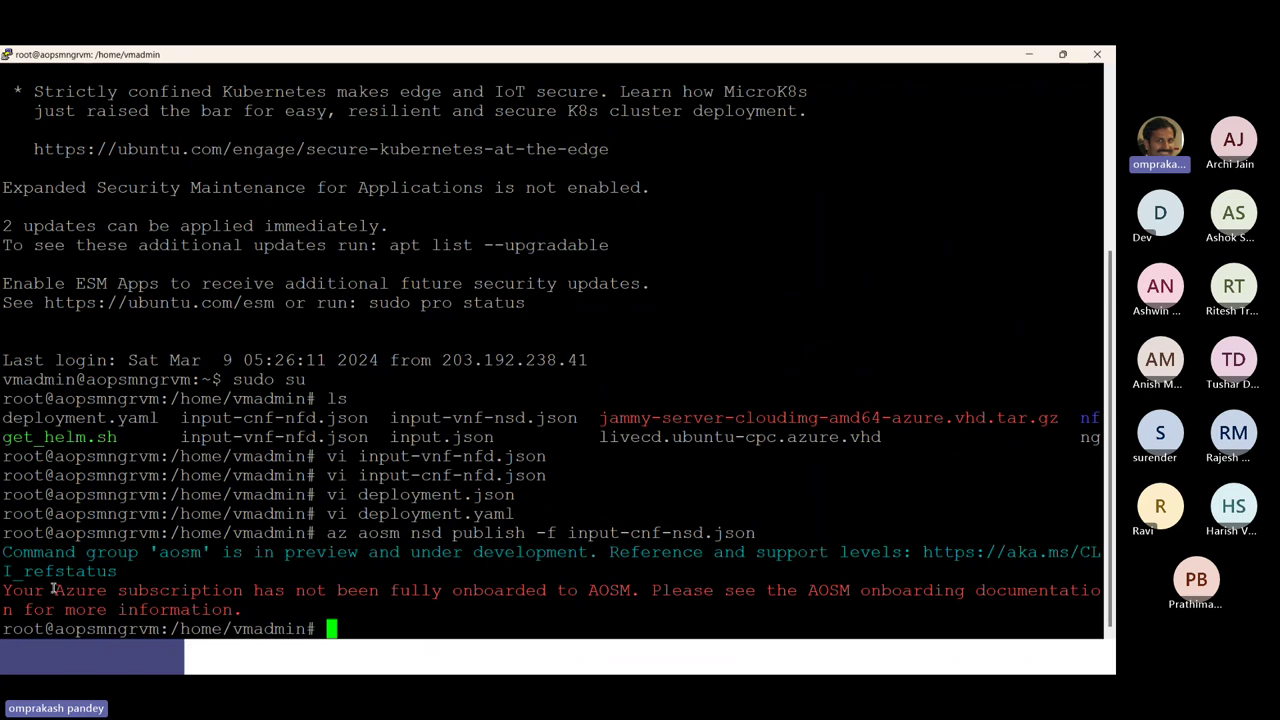
Step: Highlight the subscription onboarding error in the terminal, and open the Prerequisites for using Azure Operator Service Manager quickstart in the browser
{"action": "left_click_drag", "start_coordinate": [55, 590], "coordinate": [636, 590]}
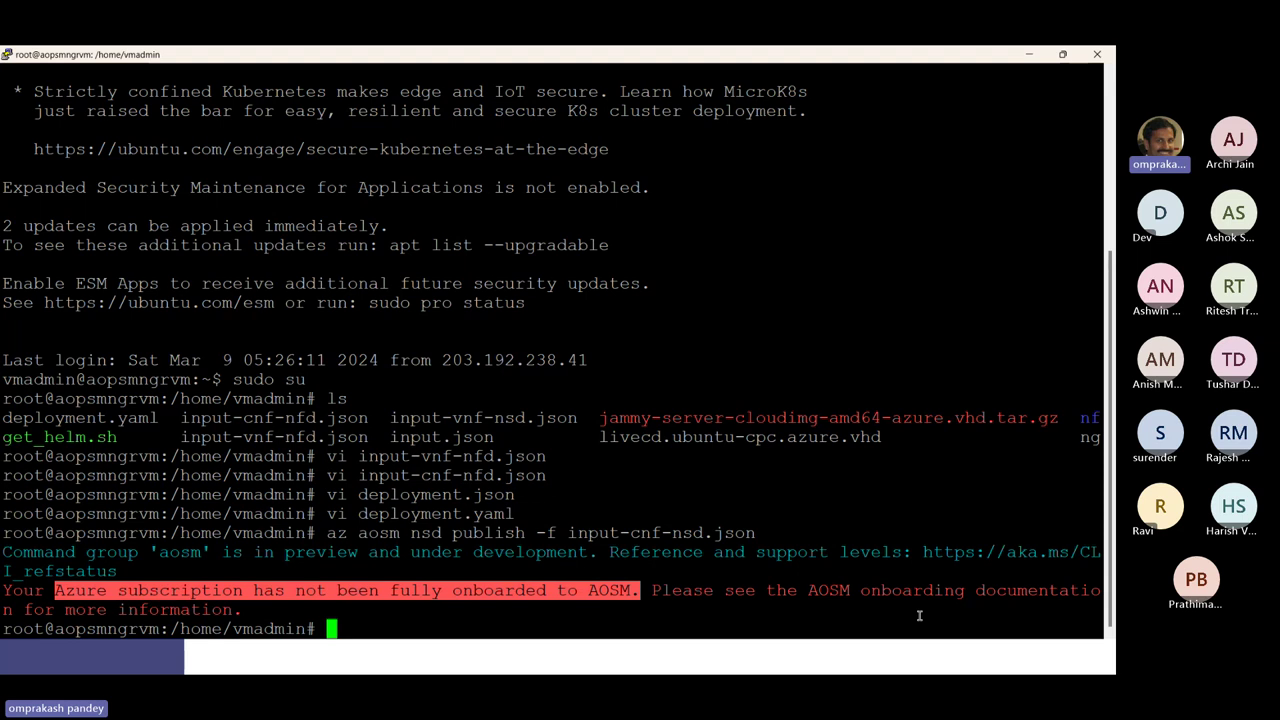
{"action": "key", "text": "alt+Tab"}
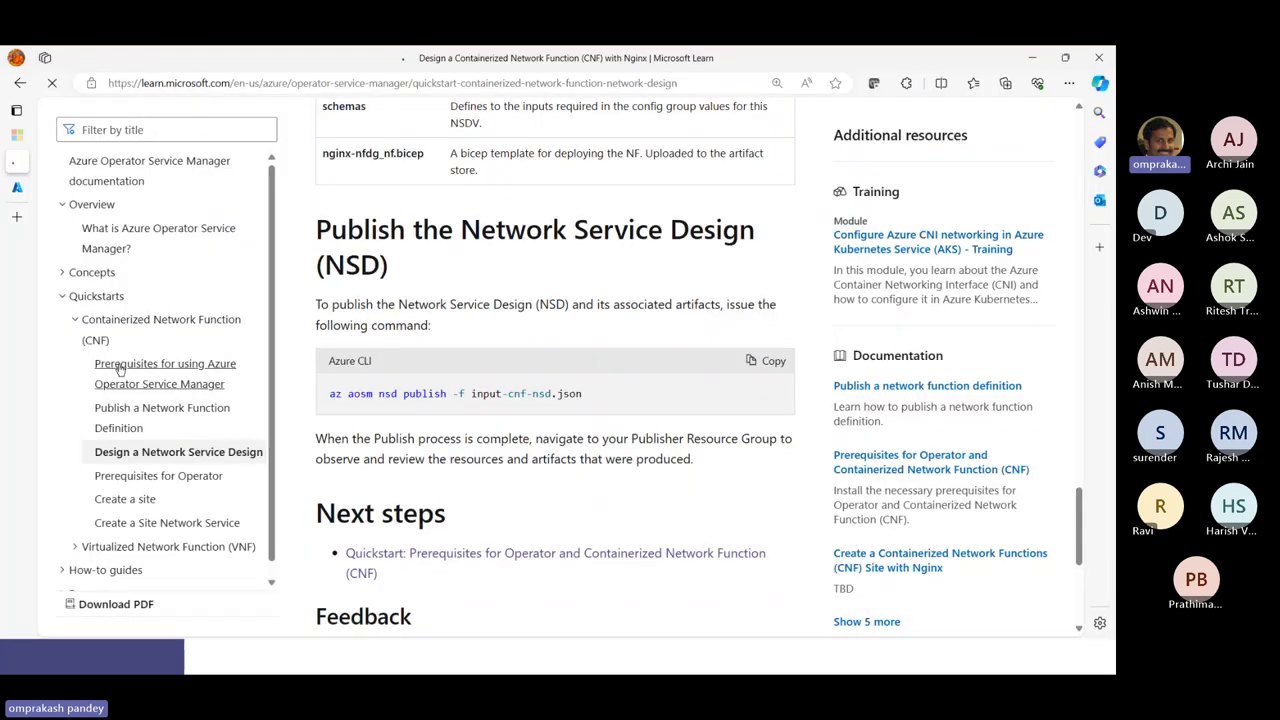
{"action": "left_click", "coordinate": [150, 364]}
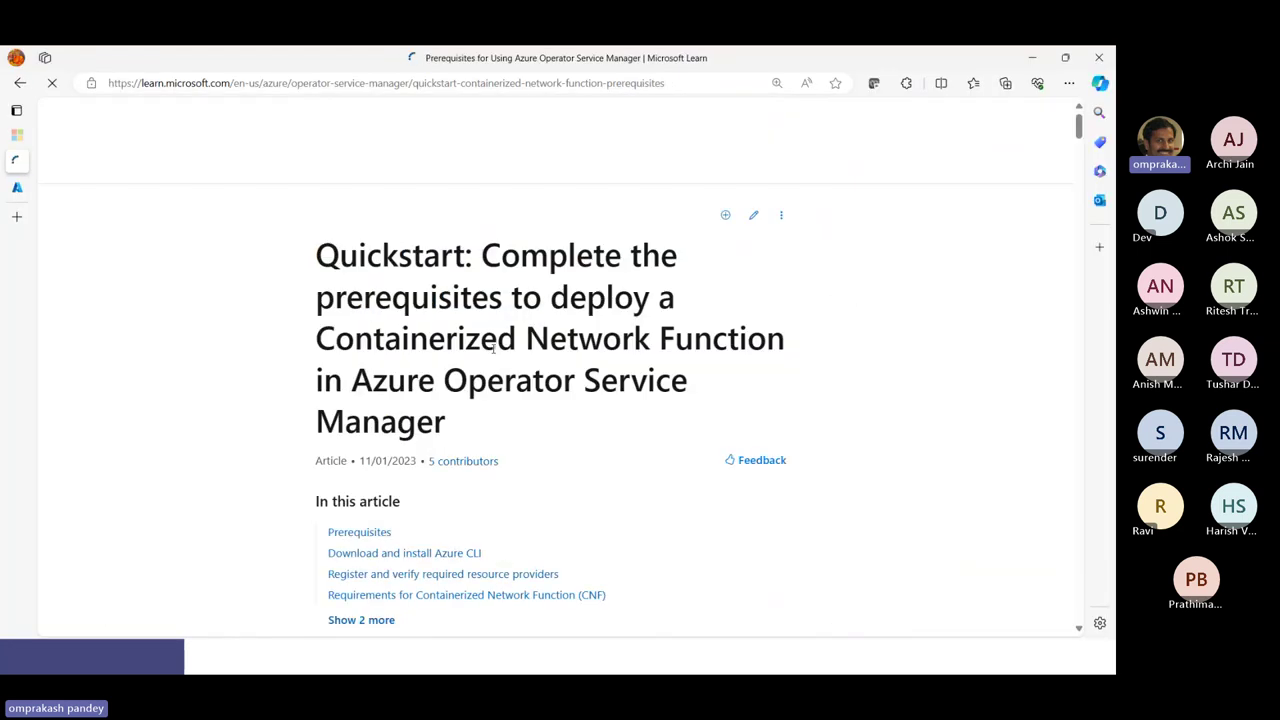
{"action": "scroll", "coordinate": [400, 328], "scroll_direction": "down", "scroll_amount": 3}
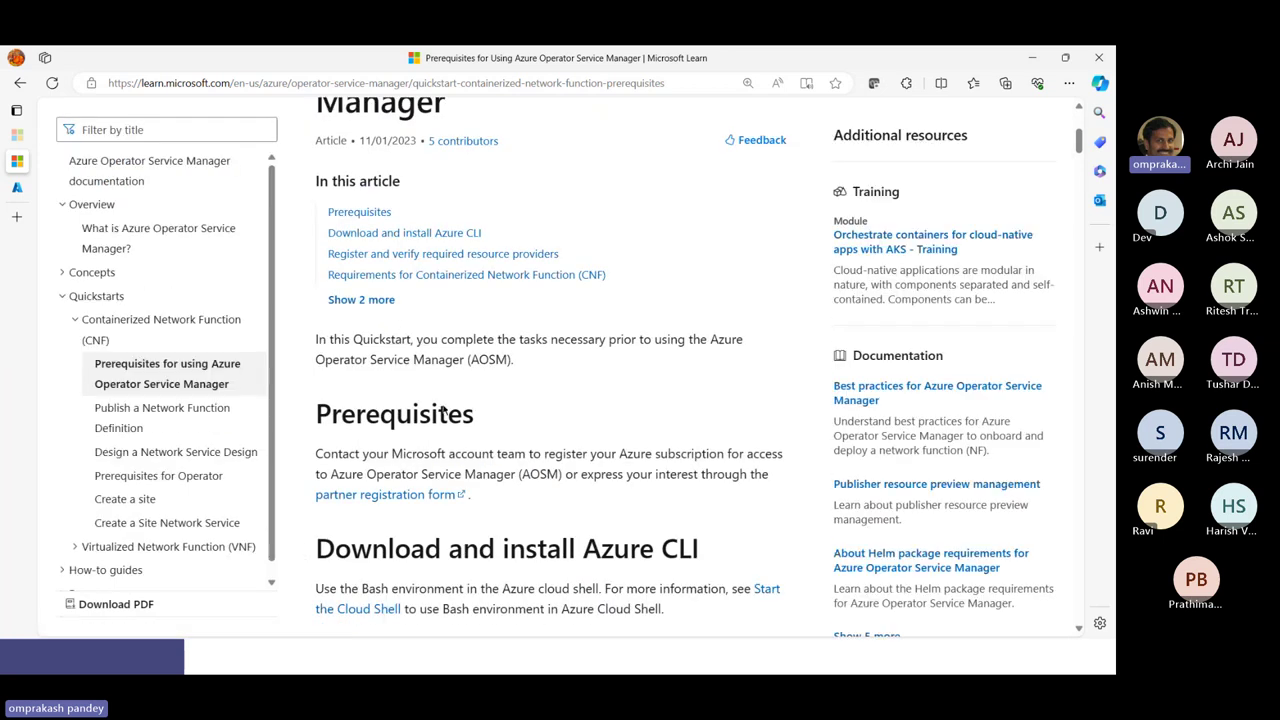
{"action": "scroll", "coordinate": [700, 400], "scroll_direction": "down", "scroll_amount": 1}
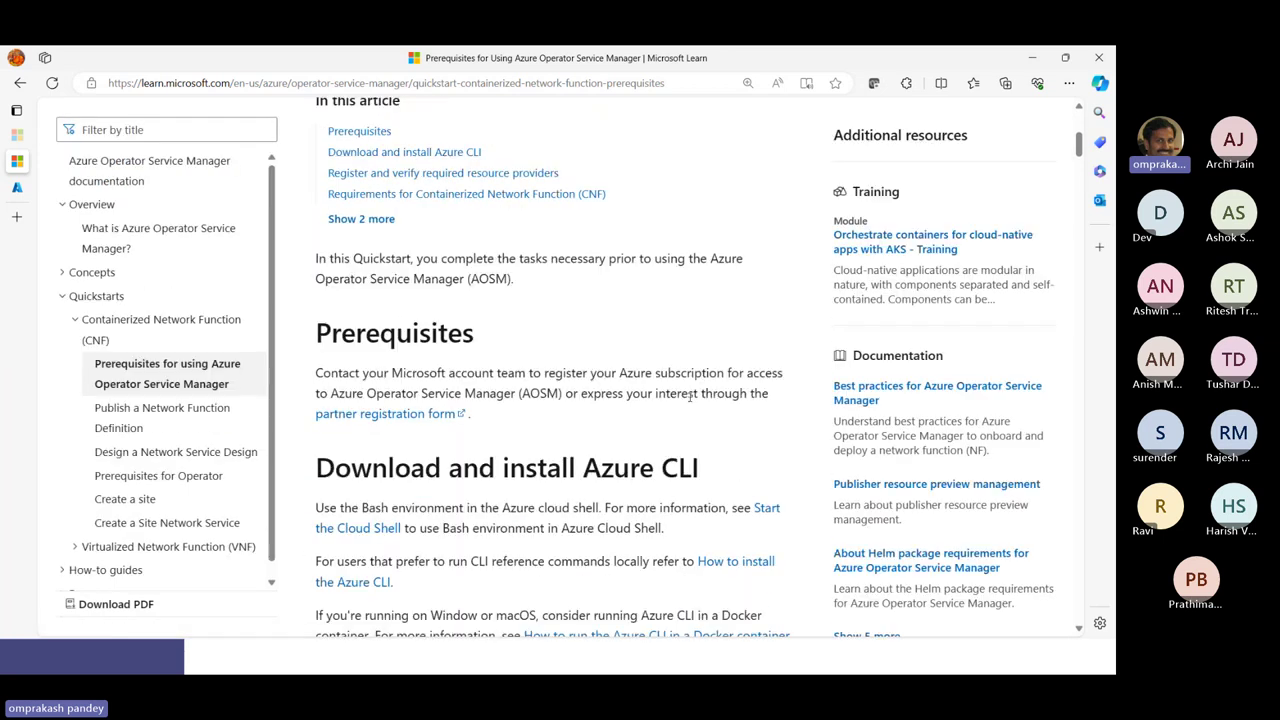
Step: Highlight the partner registration form link text in the paragraph on registering the Azure subscription for AOSM
{"action": "left_click_drag", "start_coordinate": [655, 393], "coordinate": [466, 414]}
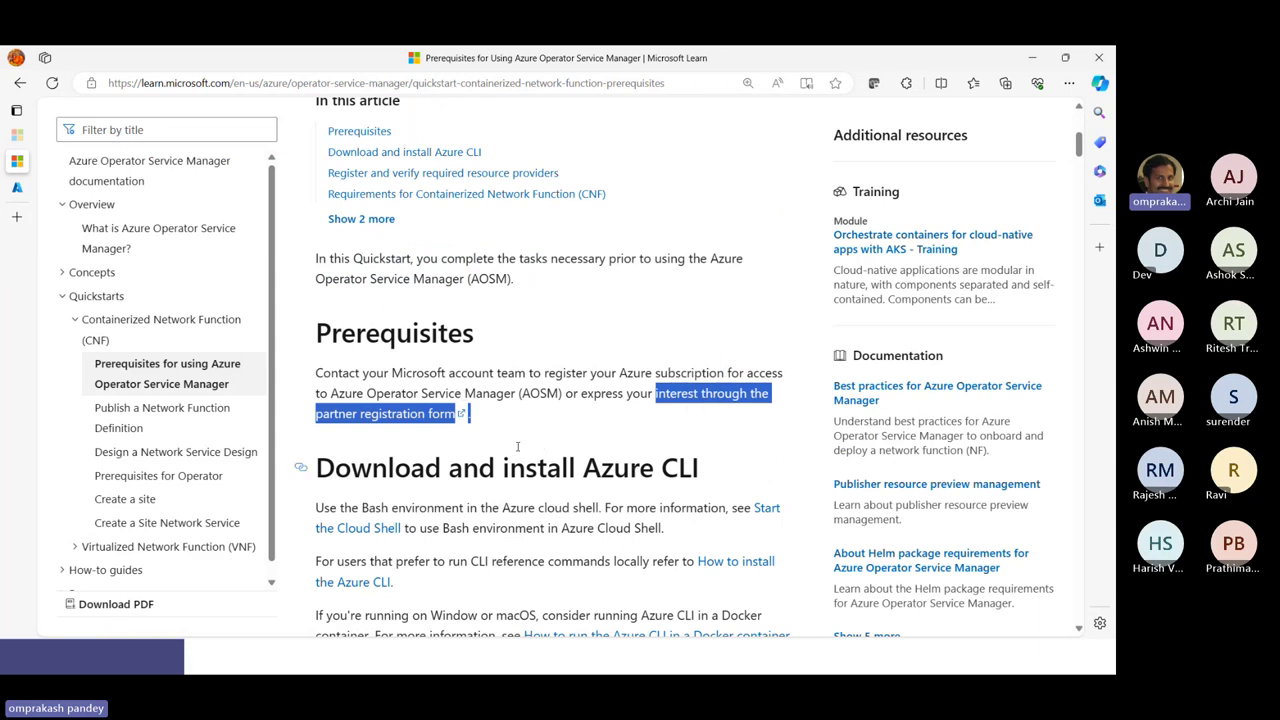
{"action": "left_click", "coordinate": [381, 426]}
{"action": "left_click_drag", "start_coordinate": [306, 418], "coordinate": [463, 413]}
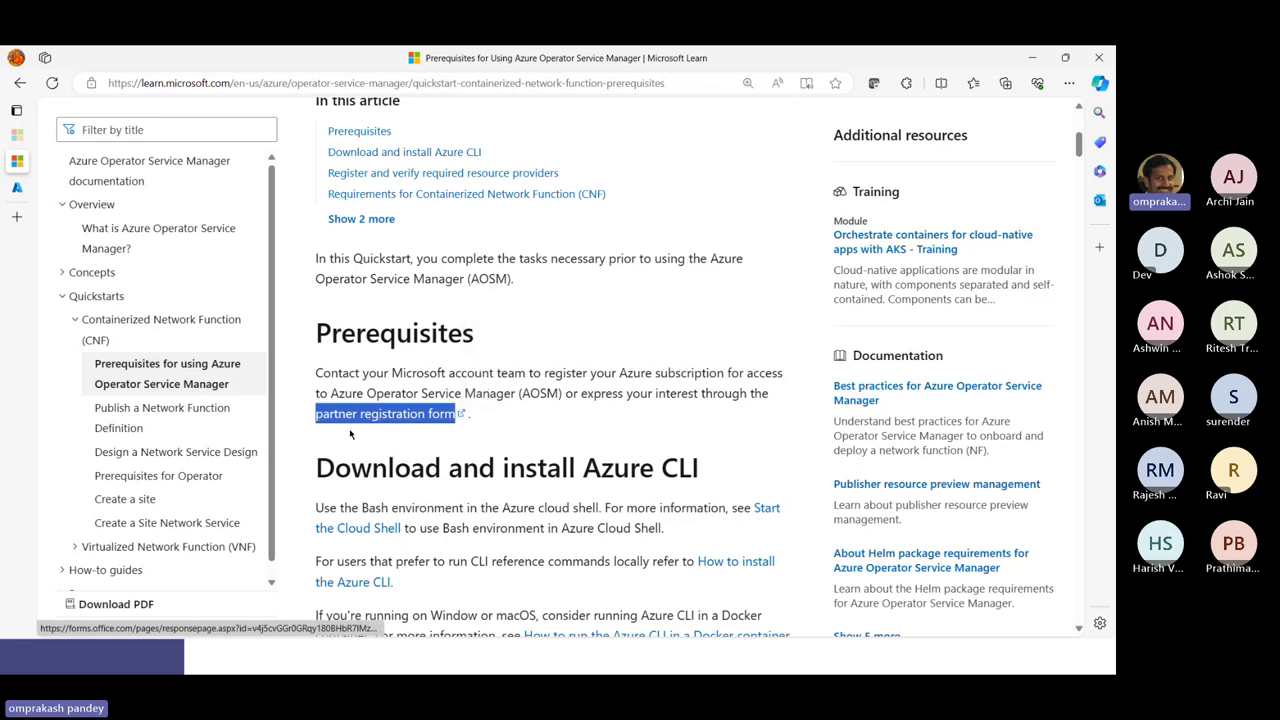